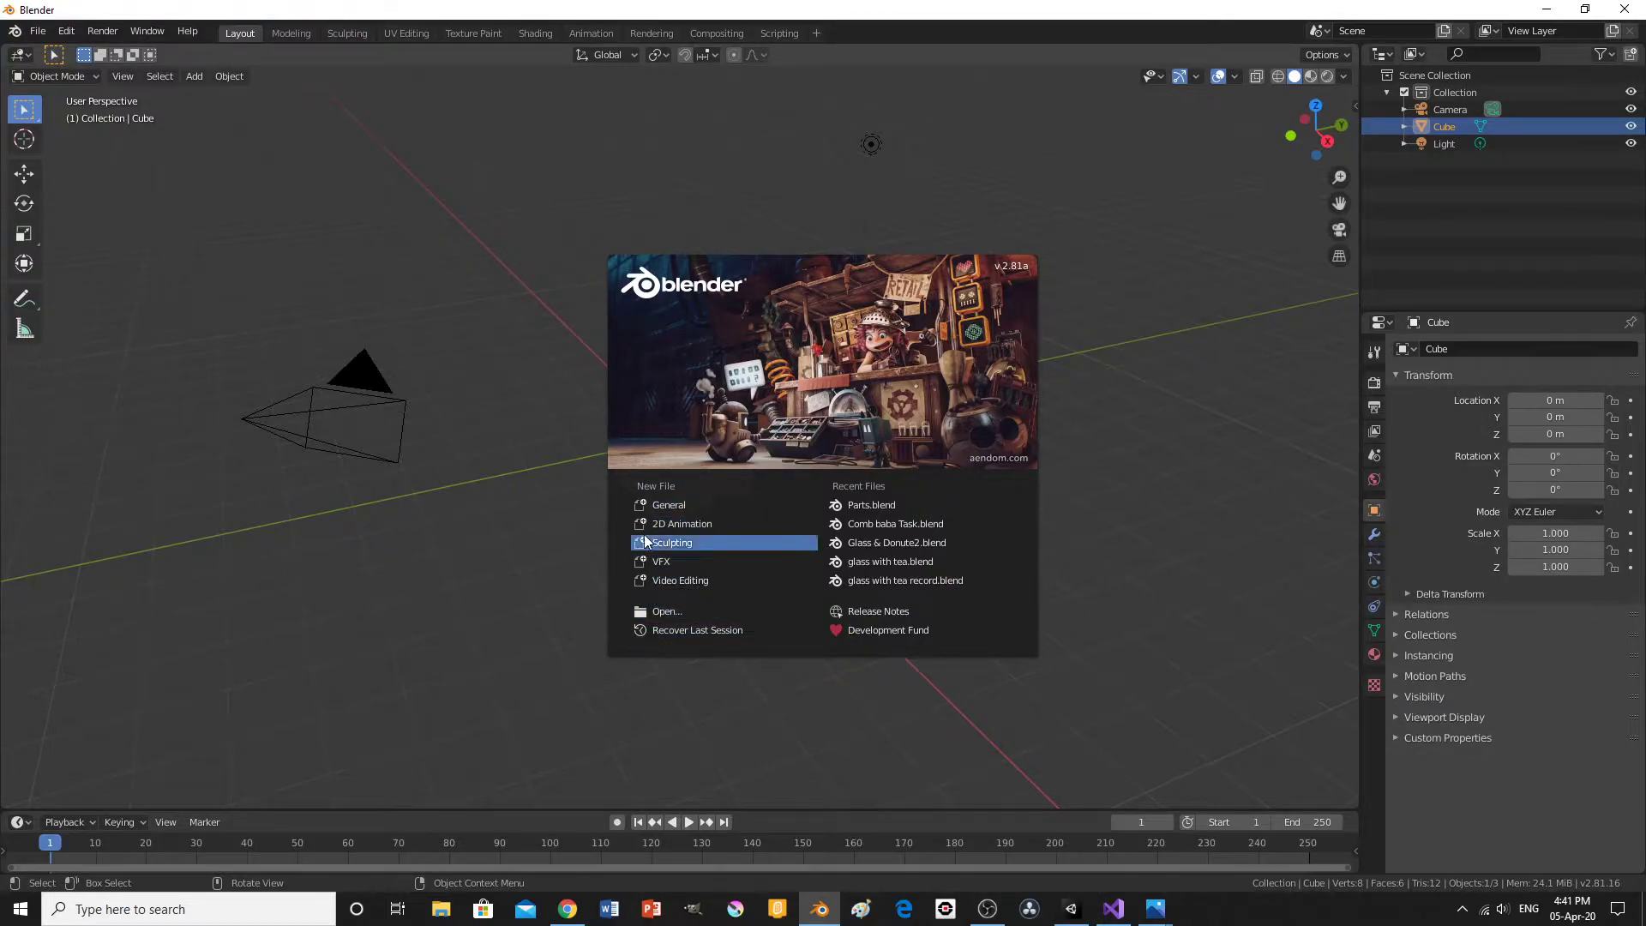
# Create a new General scene and deselect the default cube.
pyautogui.click(658, 511)
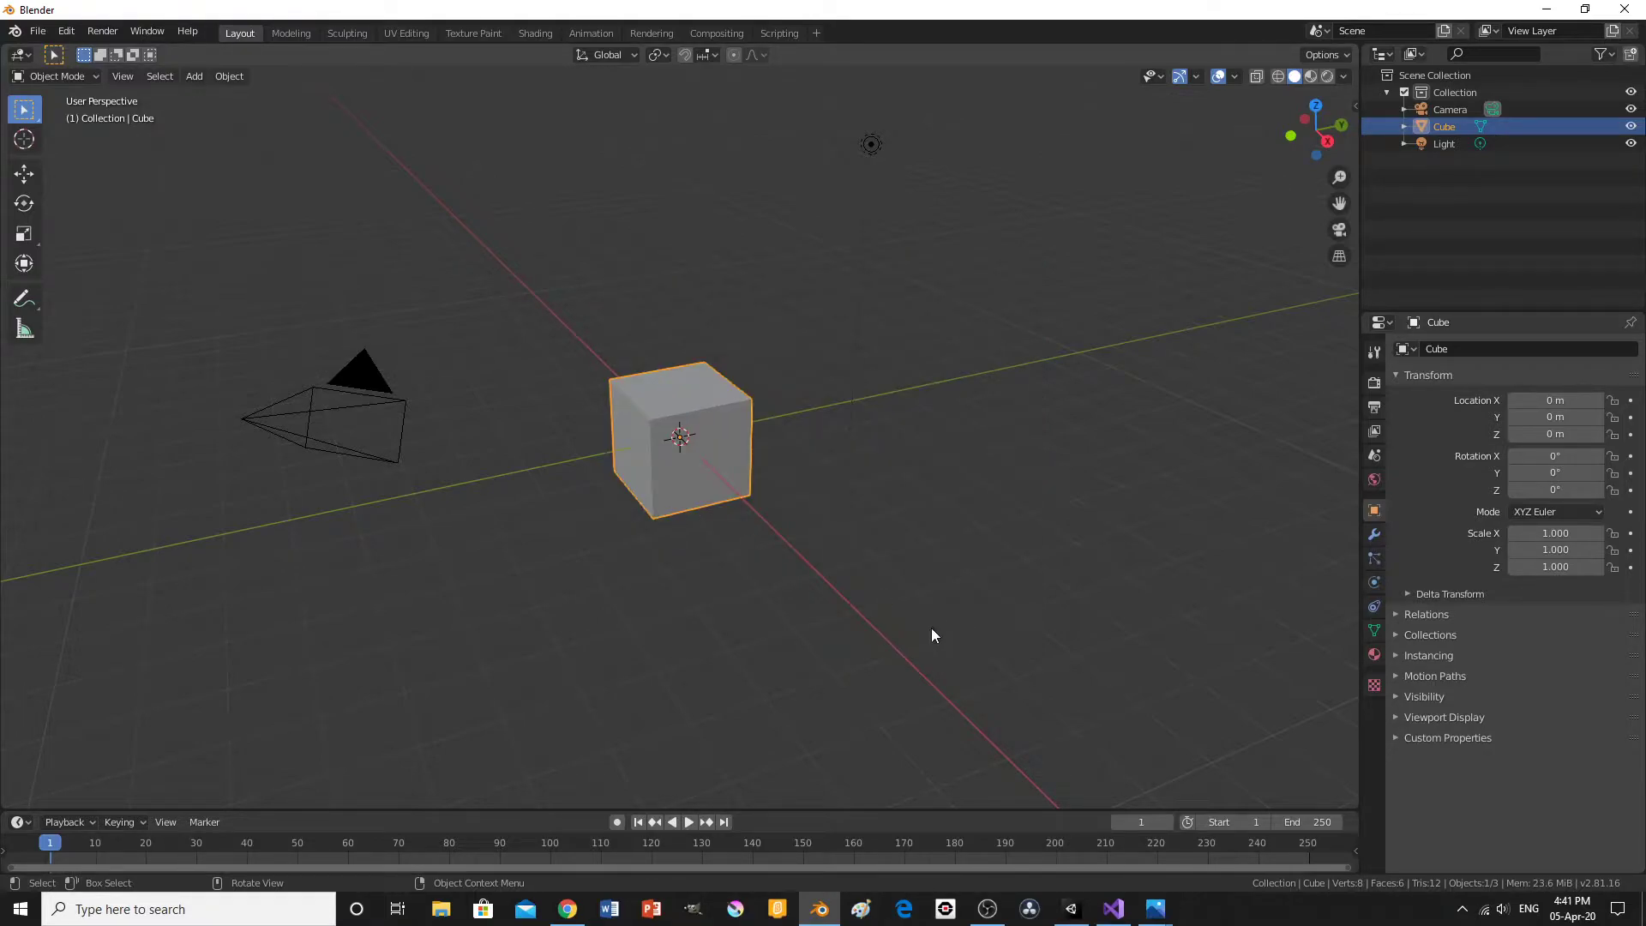
pyautogui.moveTo(671, 599); pyautogui.dragTo(703, 602, button='middle')
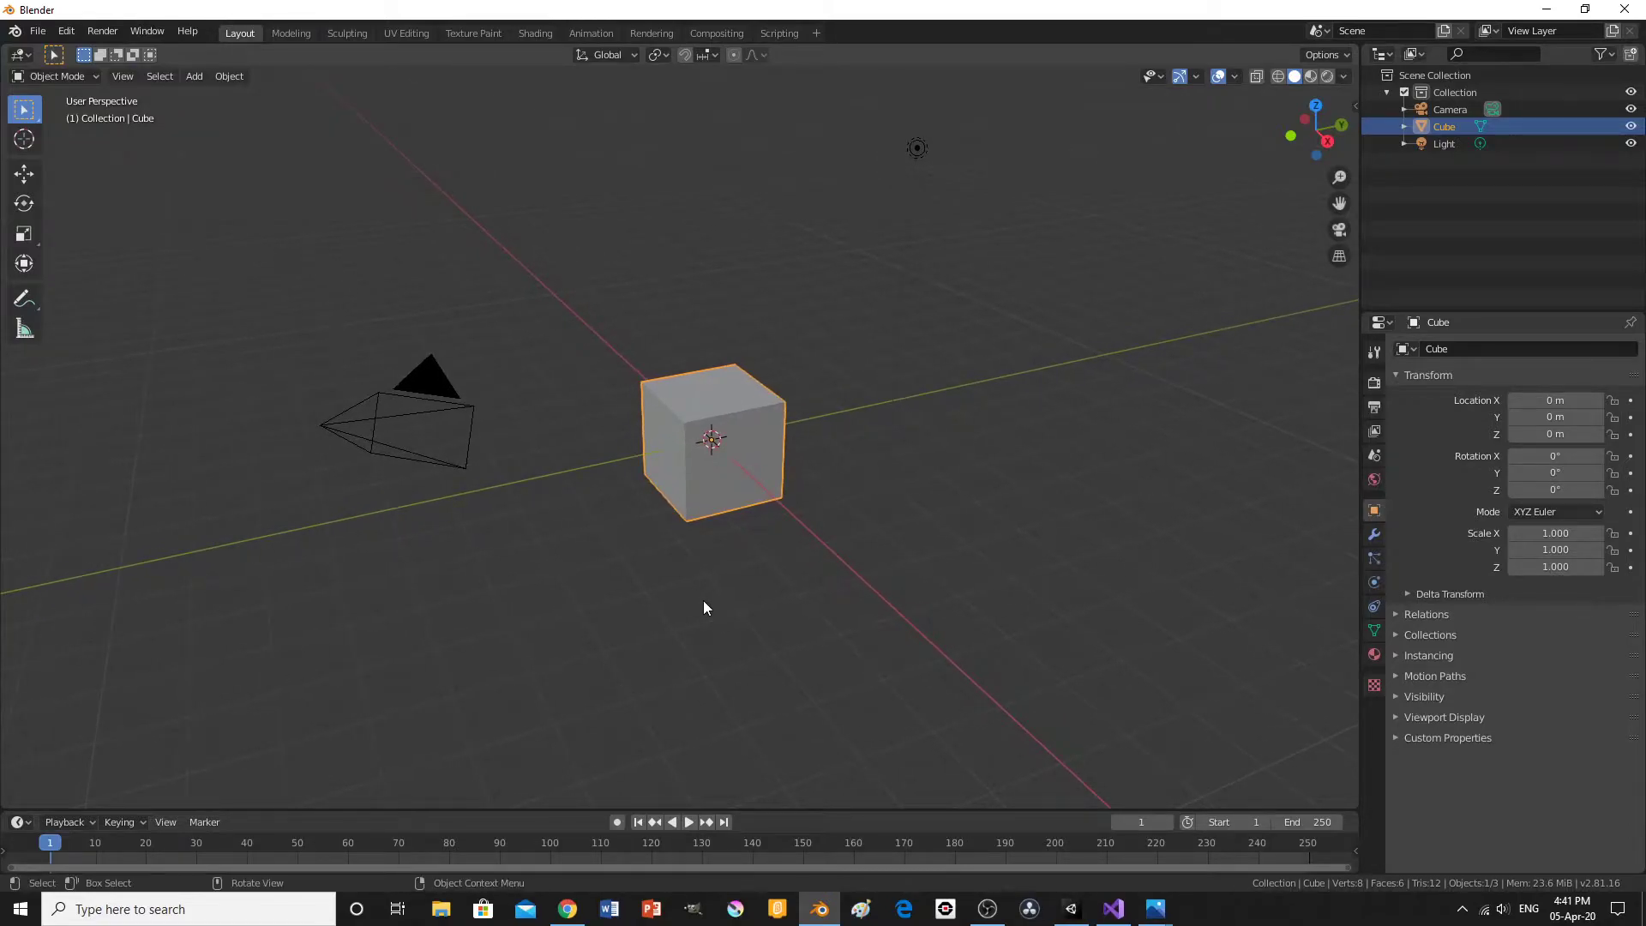
pyautogui.scroll(1, 703, 602)
pyautogui.scroll(-1, 705, 604)
pyautogui.click(742, 584)
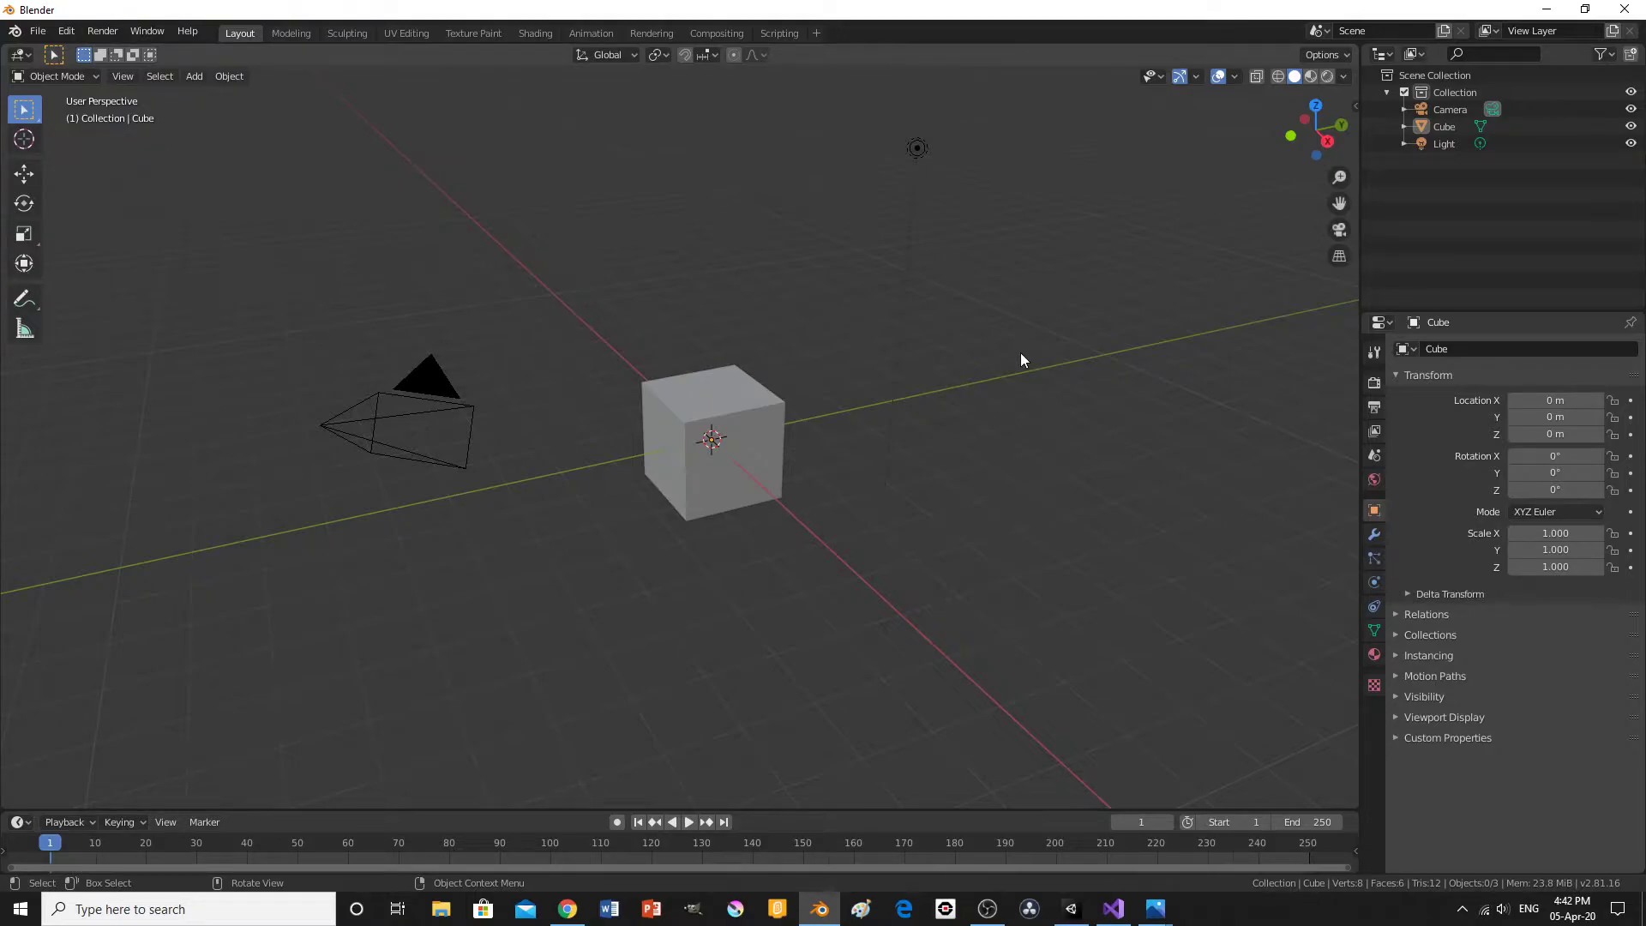
pyautogui.moveTo(873, 125); pyautogui.dragTo(960, 172)
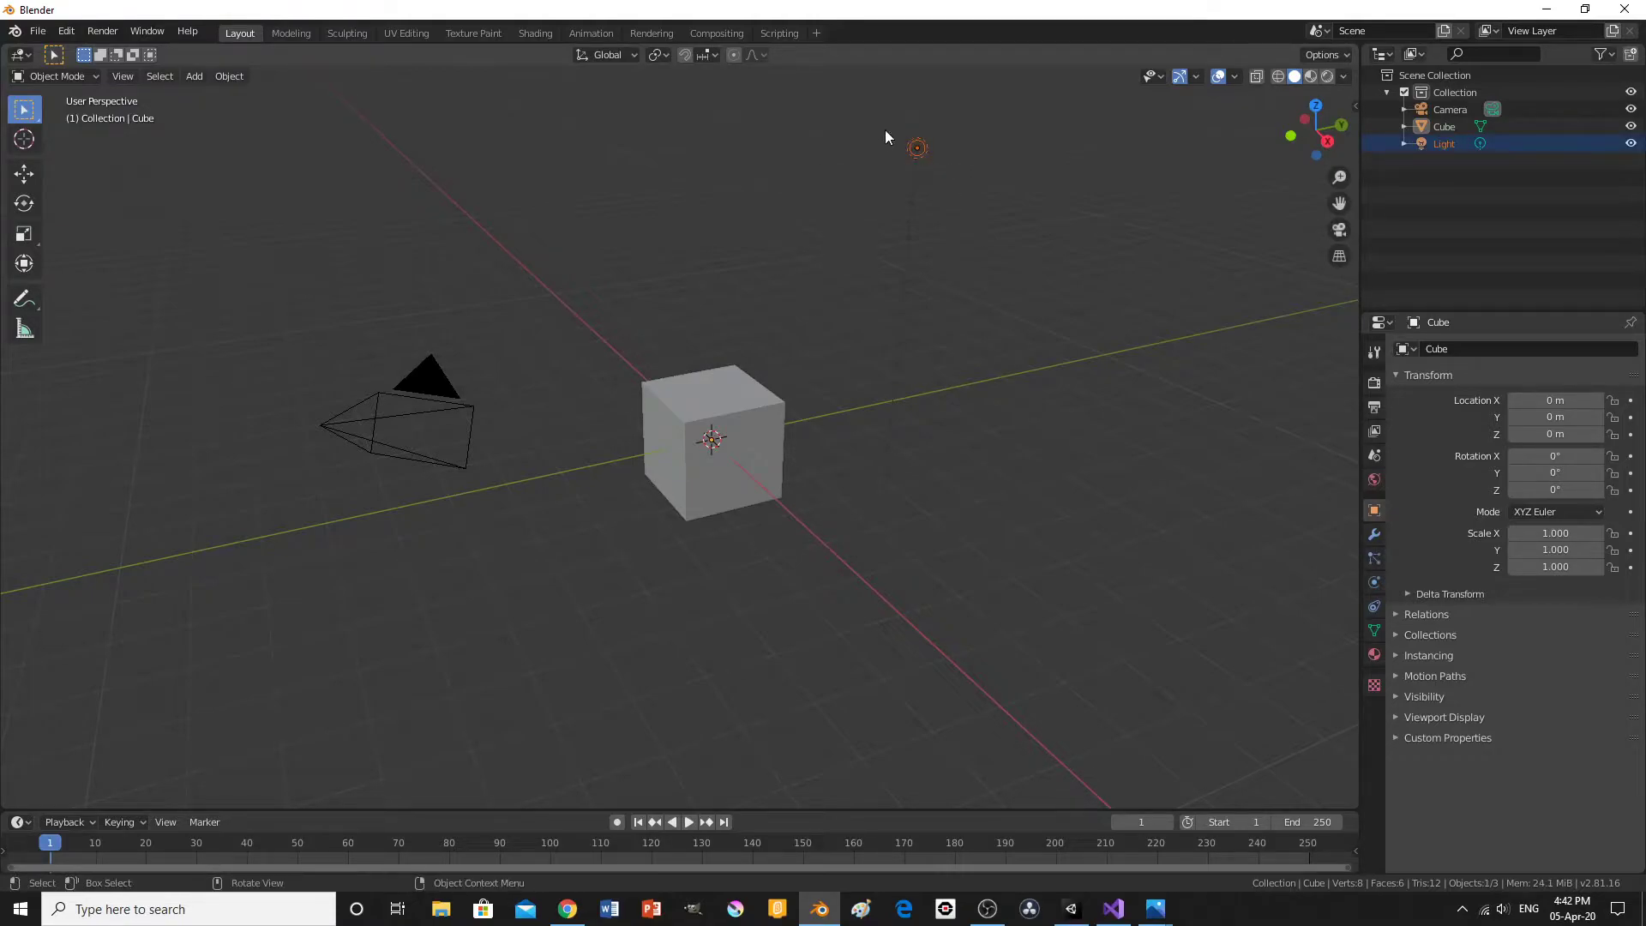
pyautogui.click(974, 228)
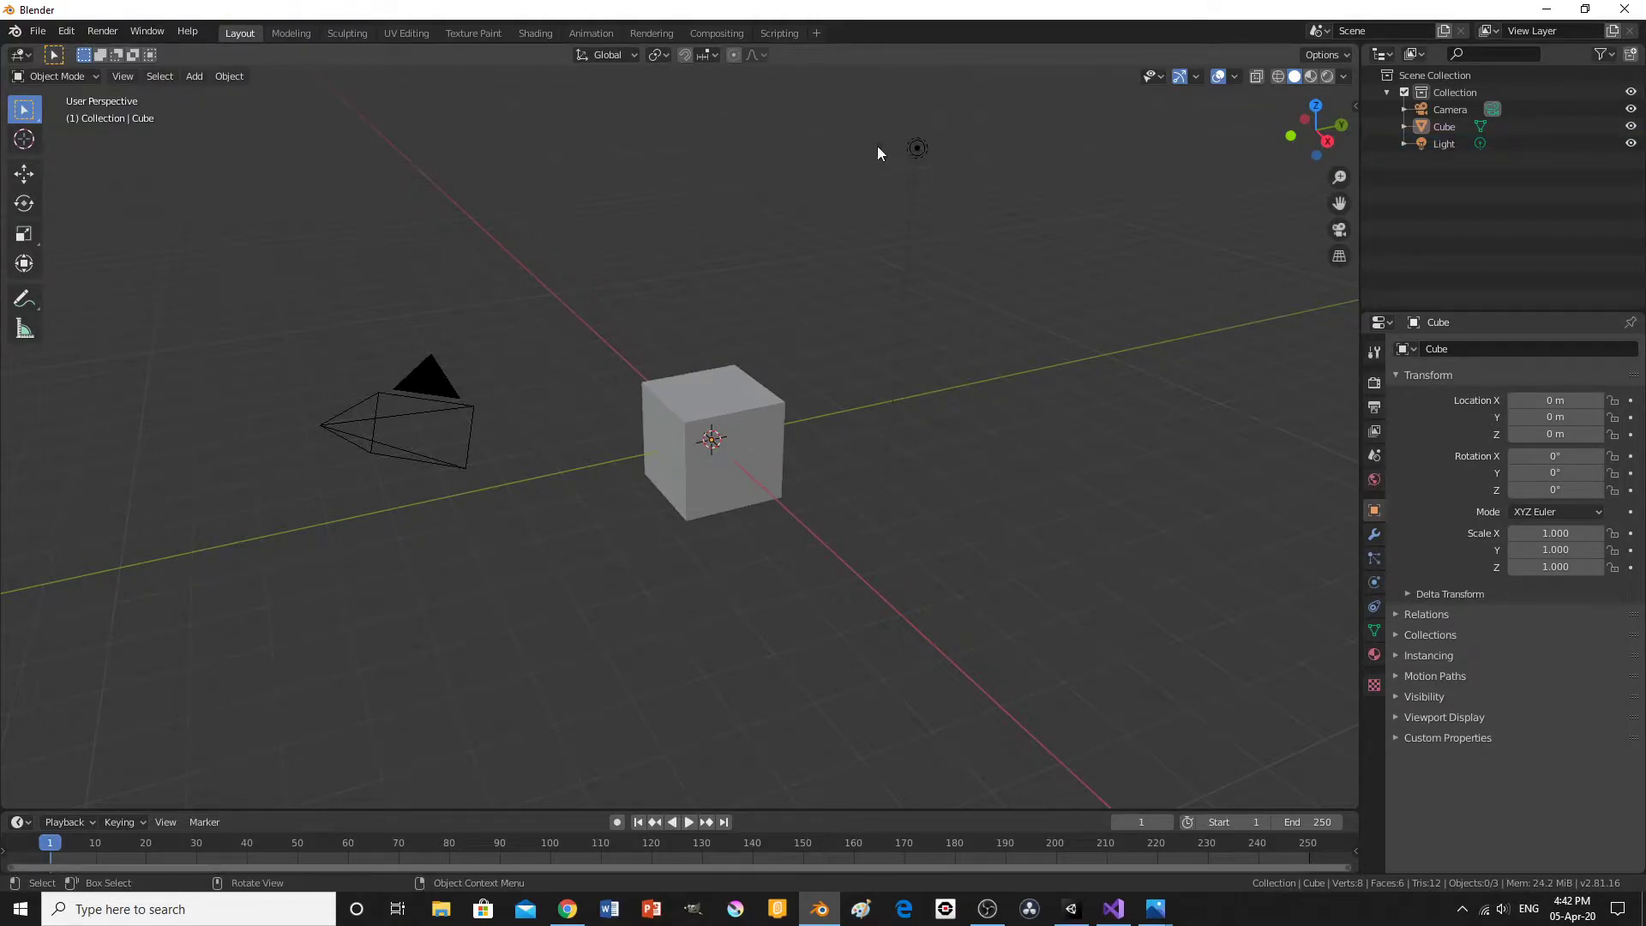
pyautogui.click(915, 149)
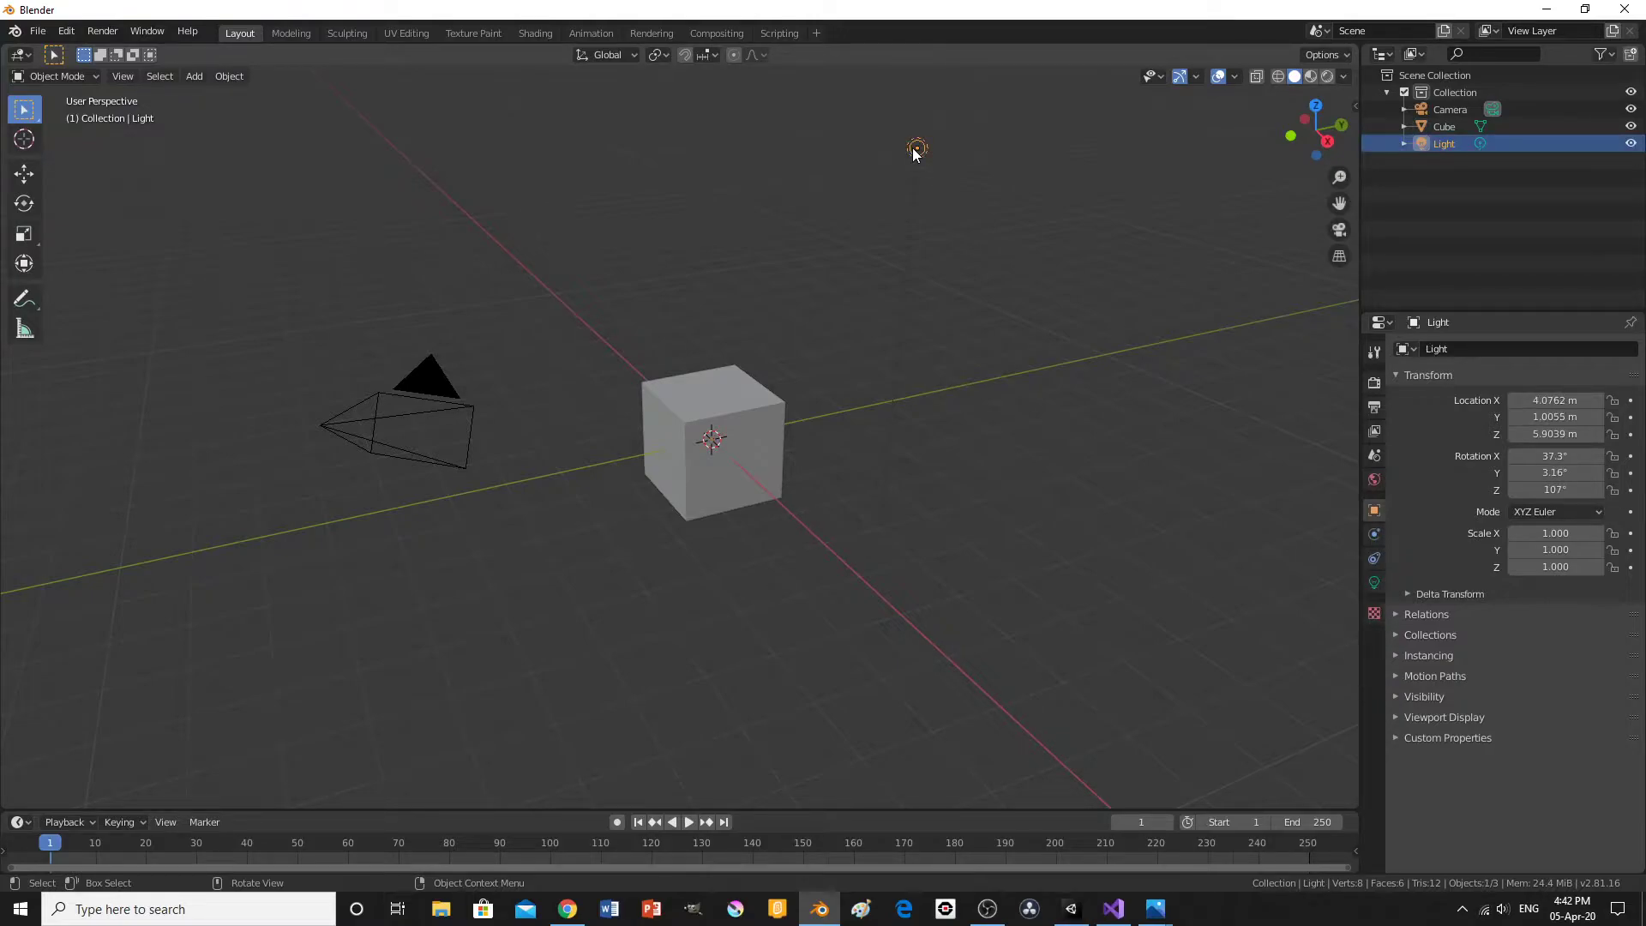
pyautogui.press('F2')
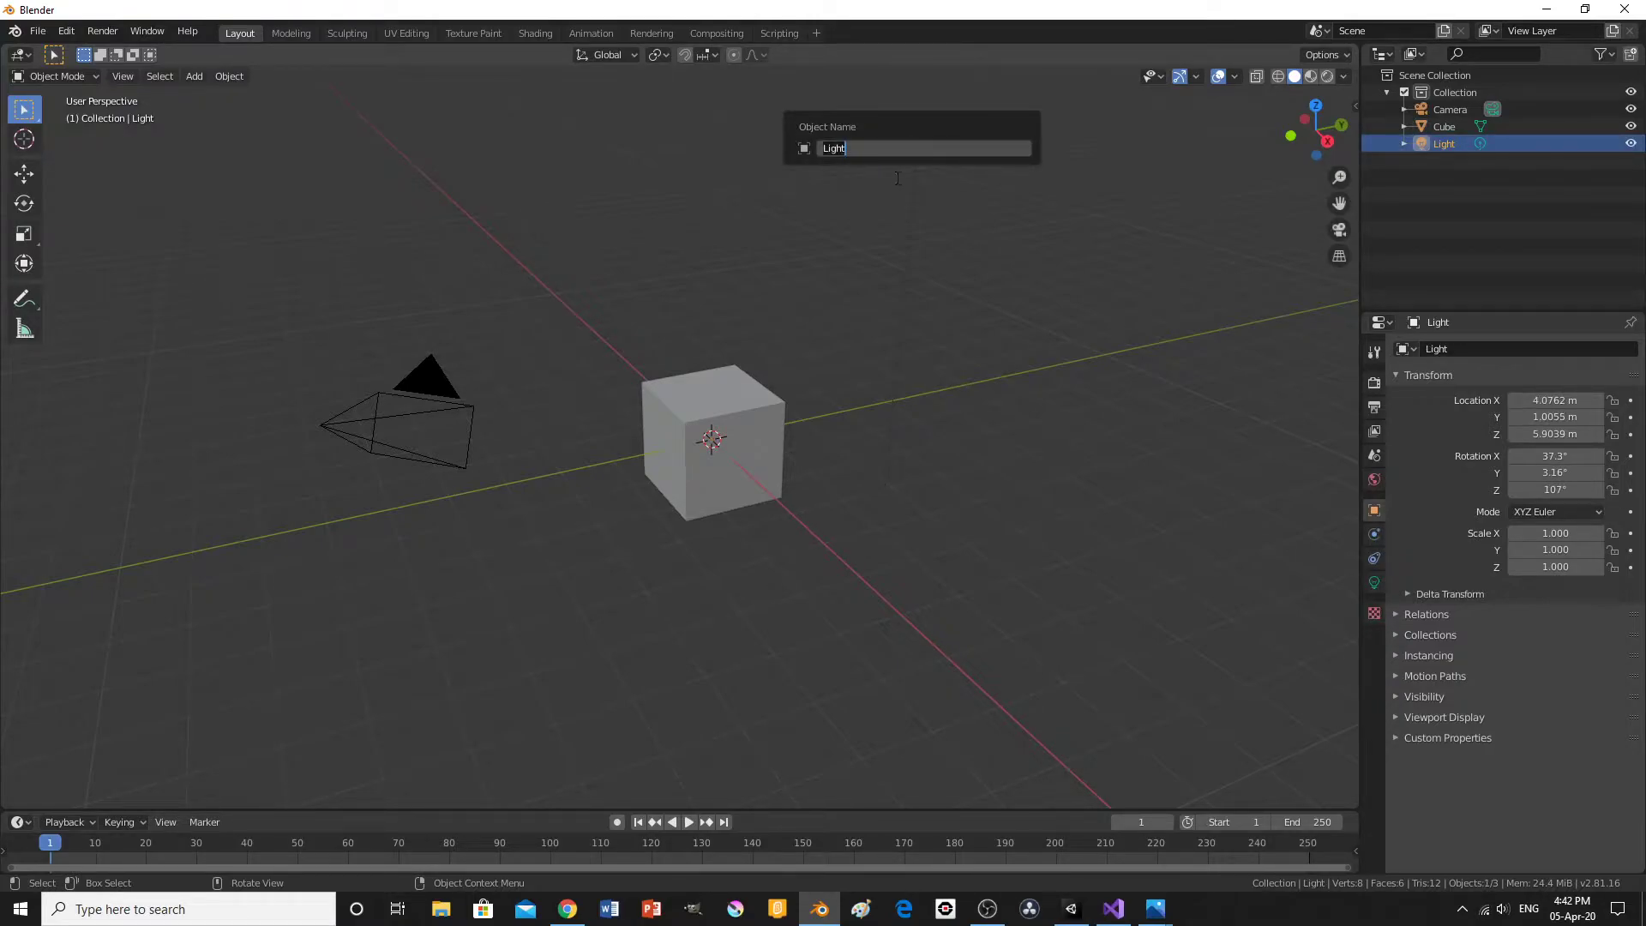
pyautogui.click(938, 223)
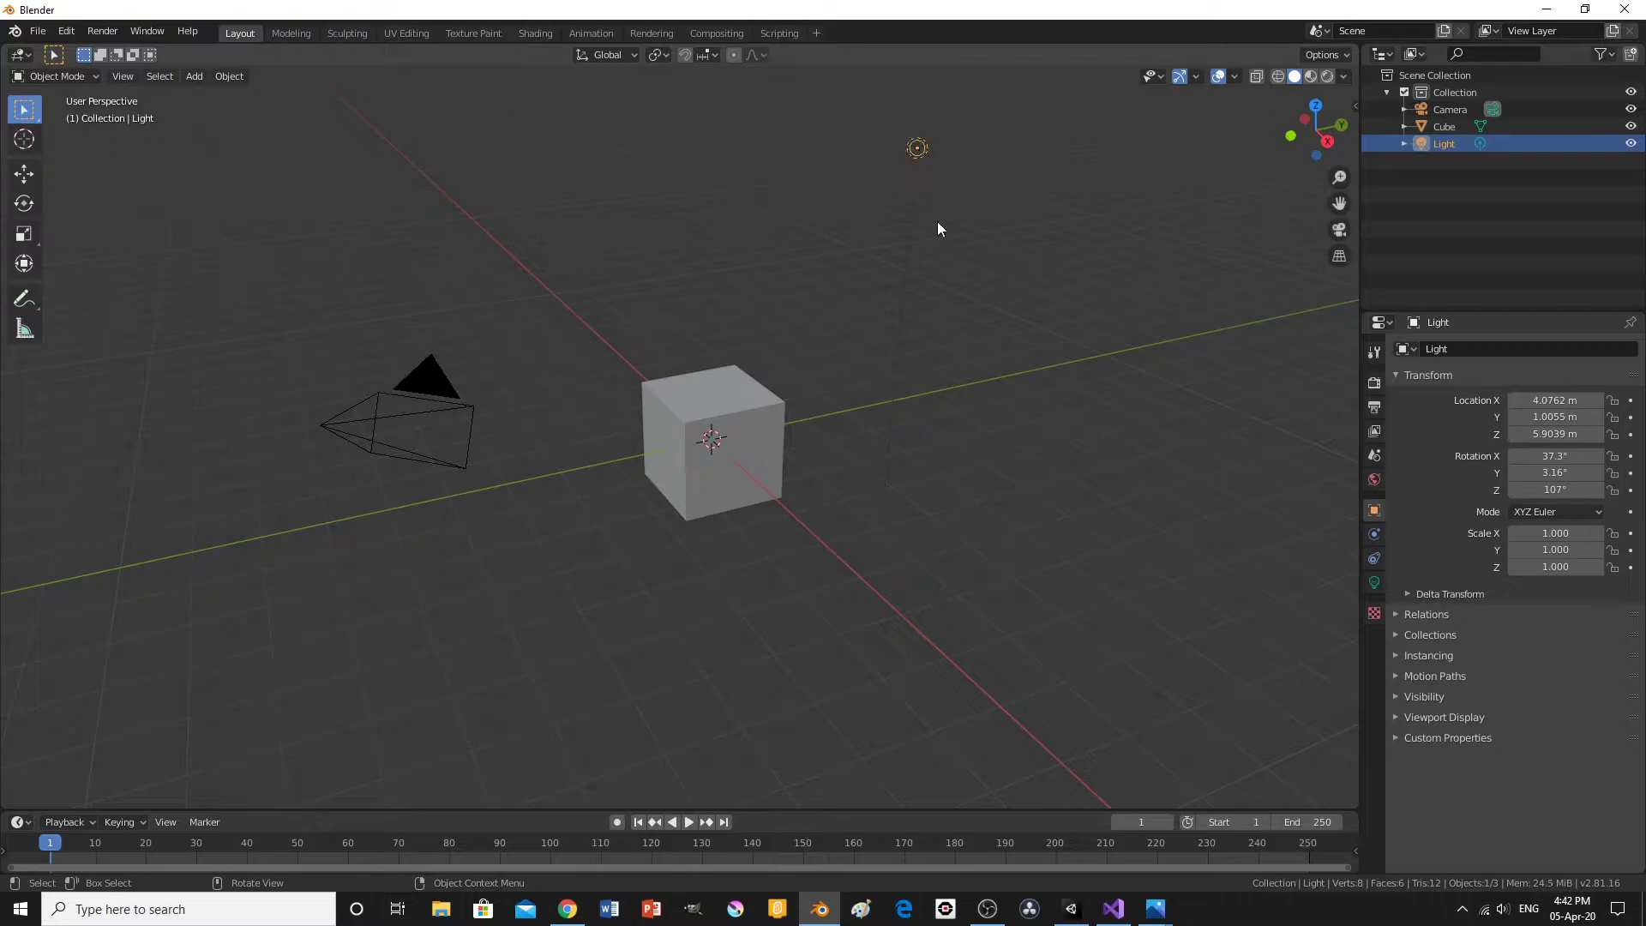
pyautogui.click(890, 118)
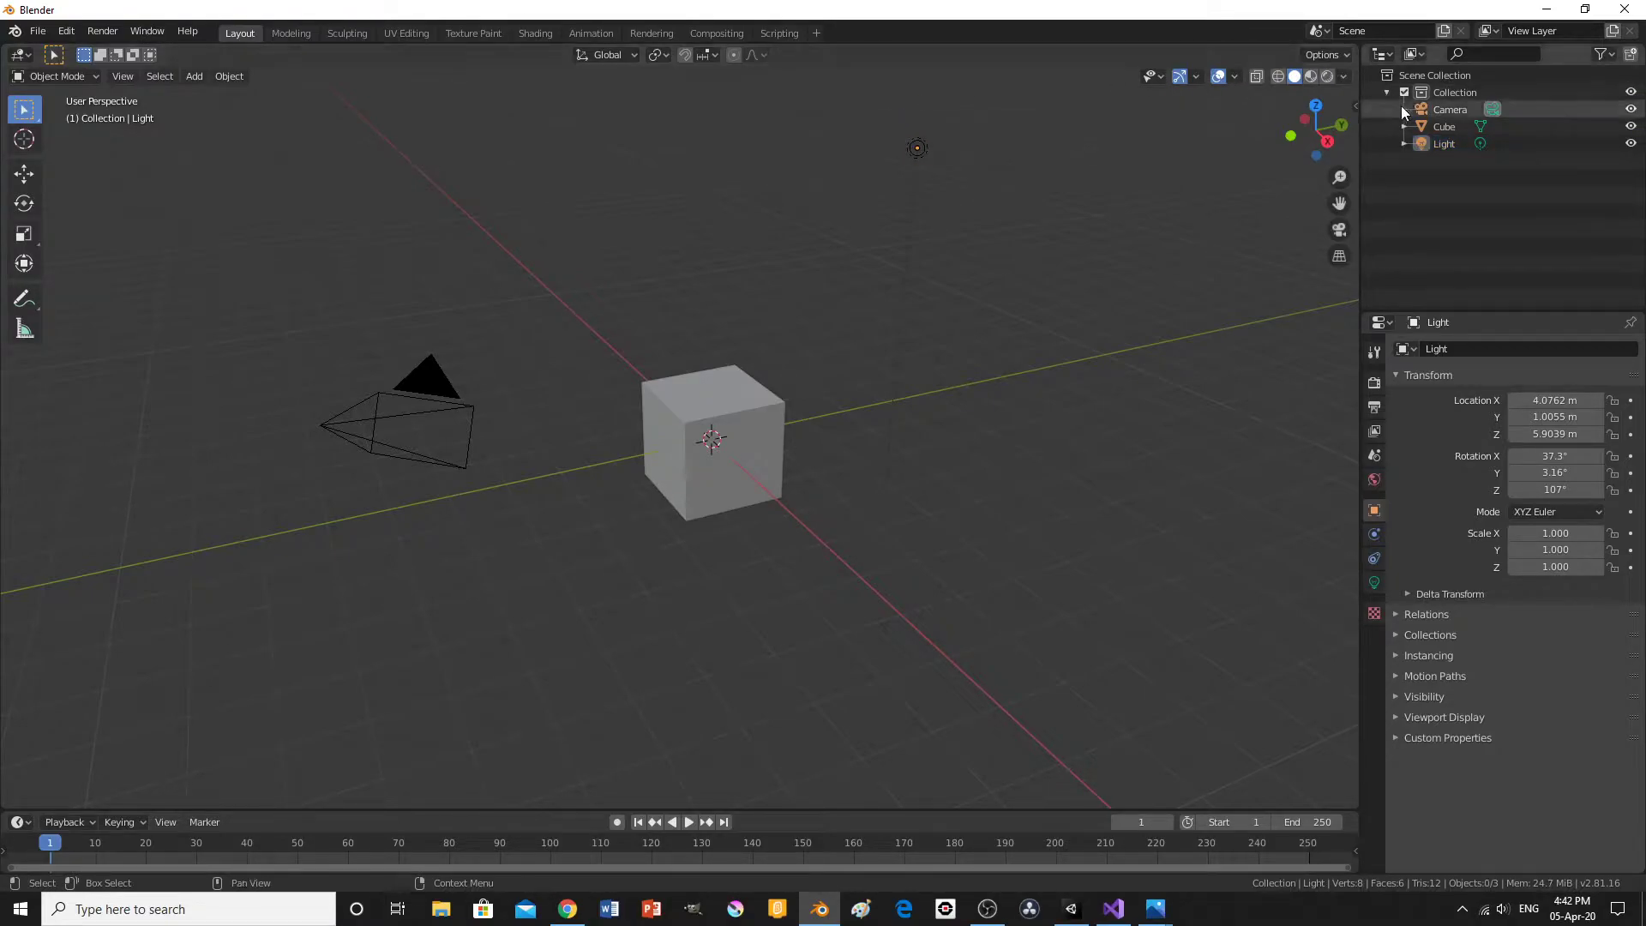
# Select the light object in the scene collection and enter Light as its name.
pyautogui.click(1427, 147)
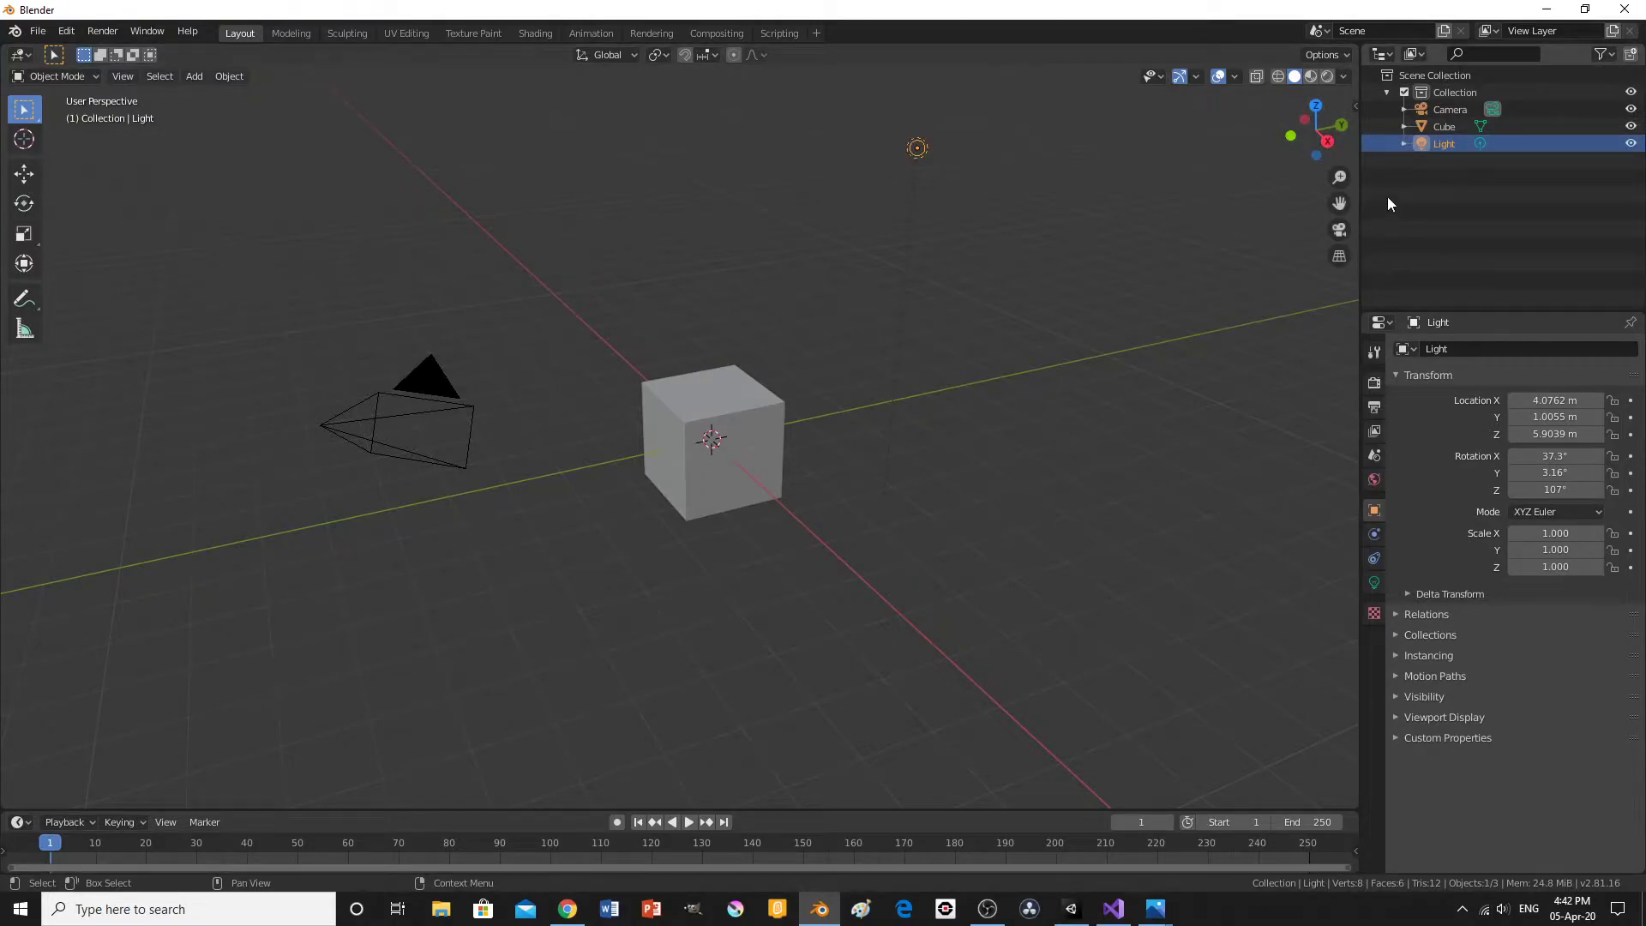
pyautogui.doubleClick(1454, 142)
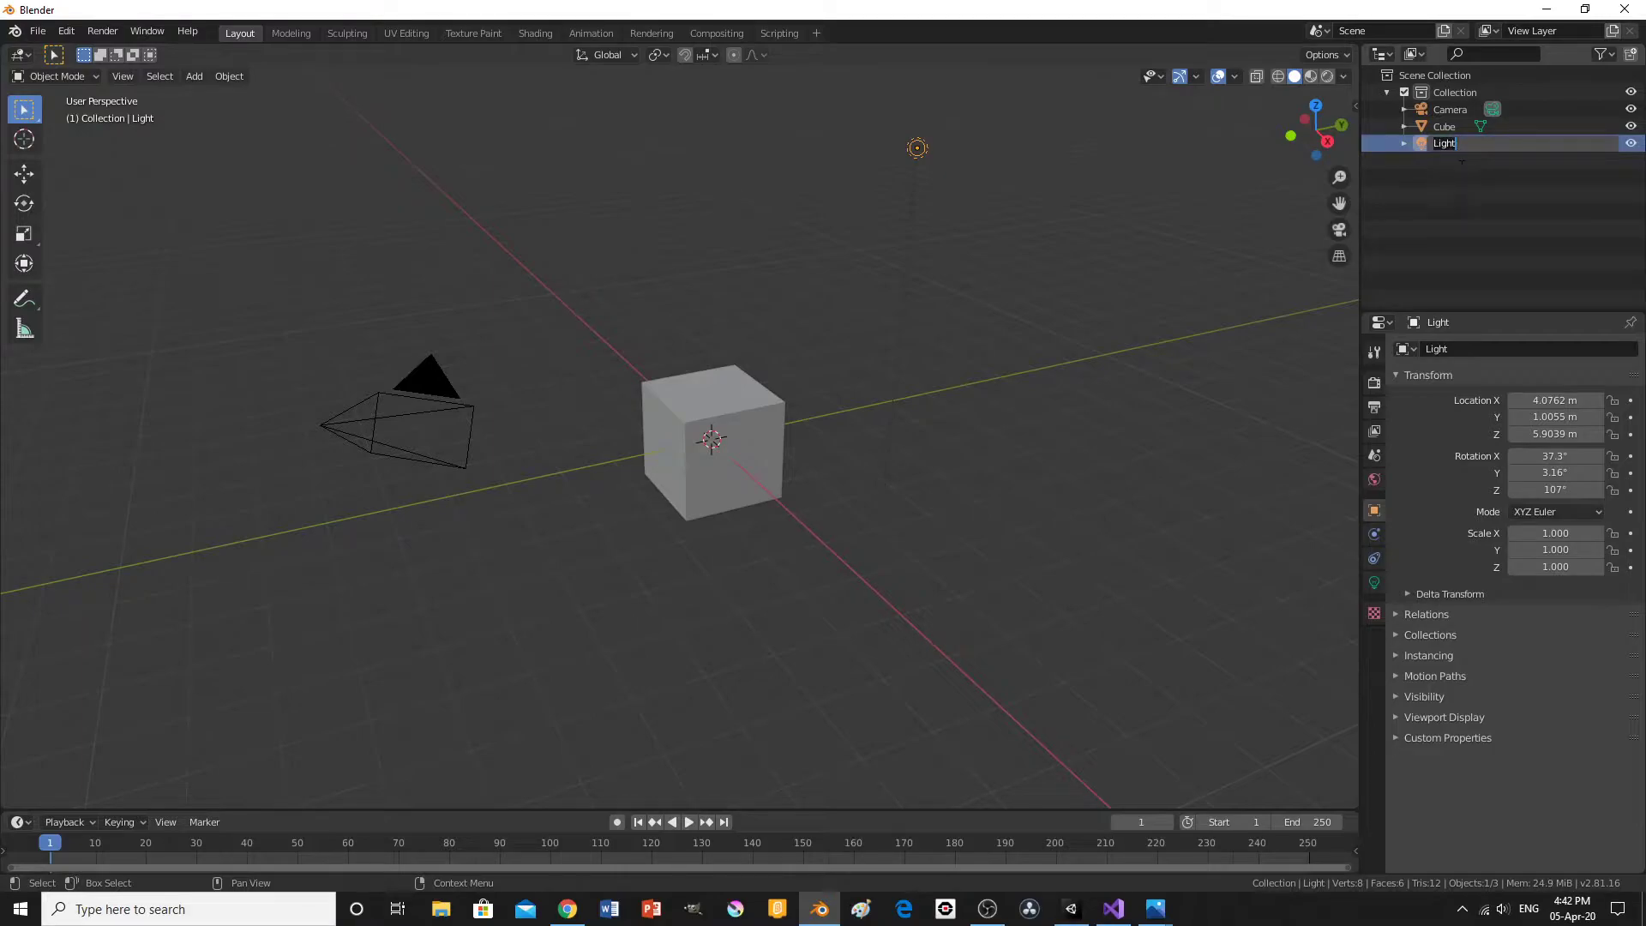
pyautogui.write('gt')
pyautogui.press('Return')
pyautogui.write('Light')
pyautogui.press('Return')
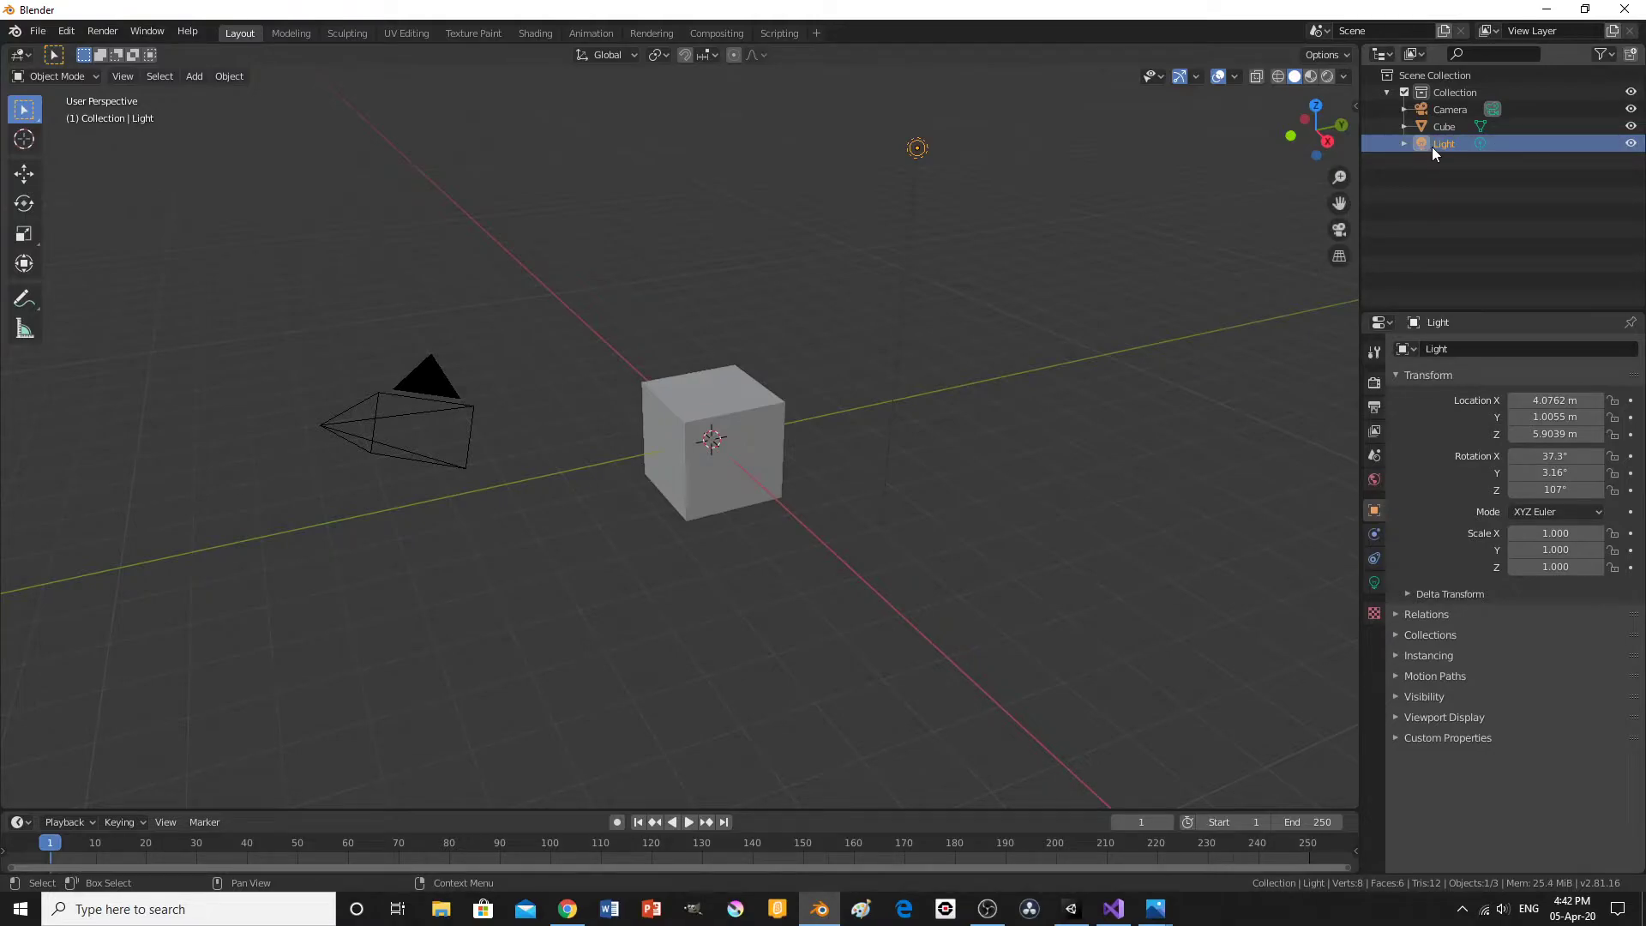
pyautogui.click(934, 486)
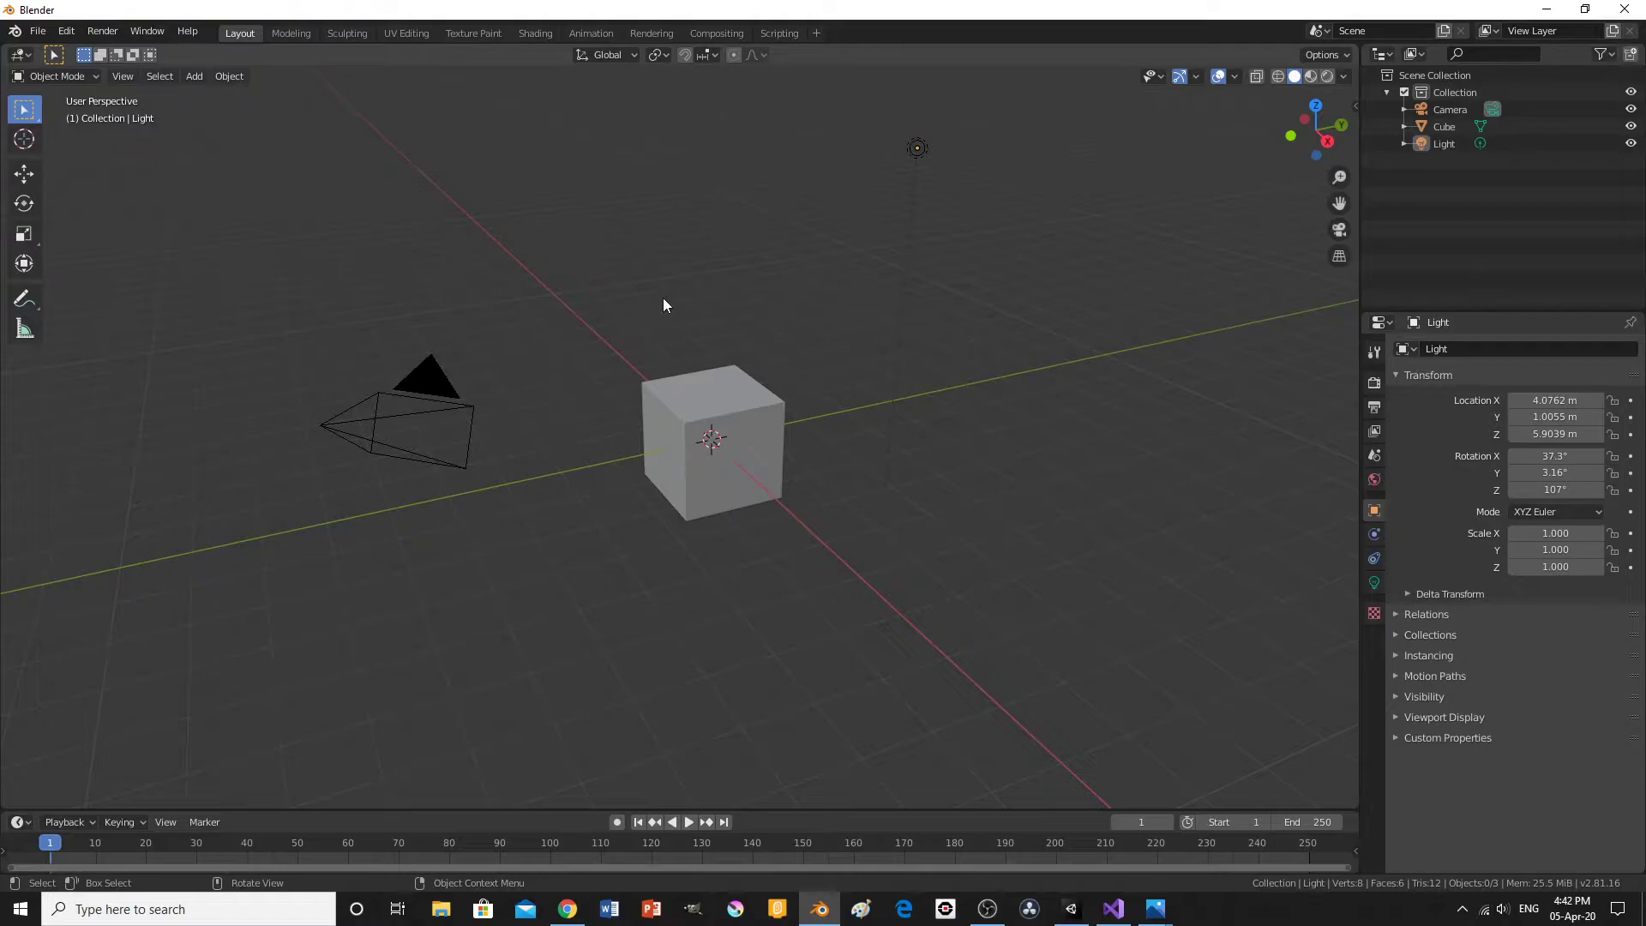
# Select the camera in the viewport and open its object name for editing.
pyautogui.moveTo(335, 300); pyautogui.dragTo(501, 548)
pyautogui.click(425, 532)
pyautogui.click(434, 388)
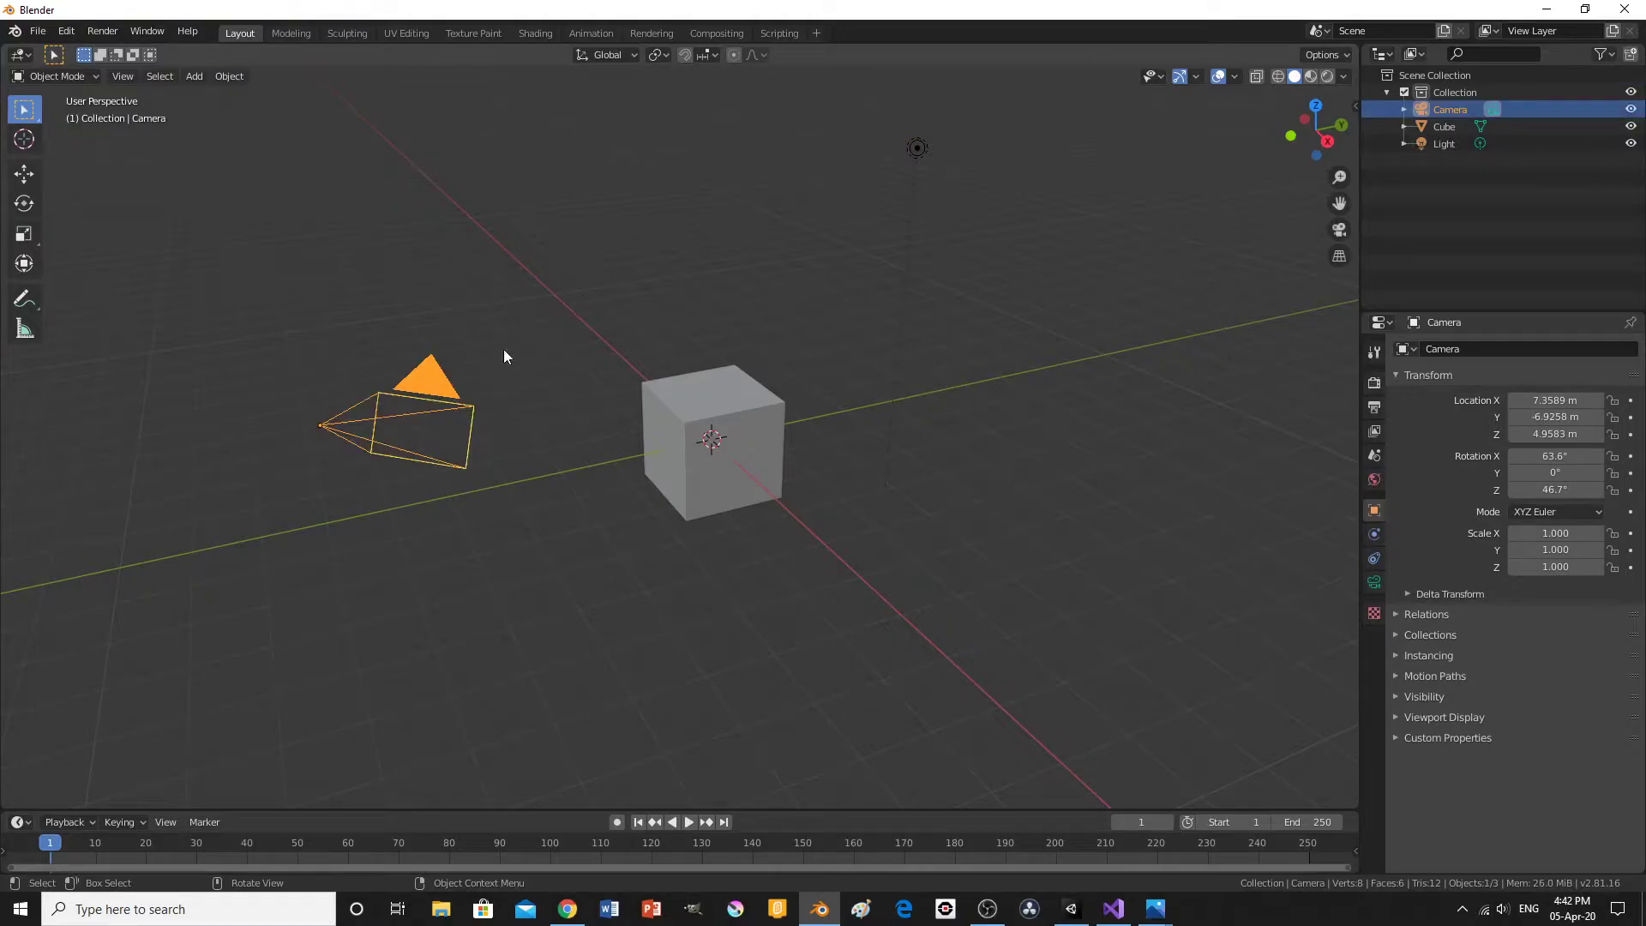
pyautogui.press('F2')
pyautogui.press('Return')
# Delete the default cube from the scene.
pyautogui.click(775, 437)
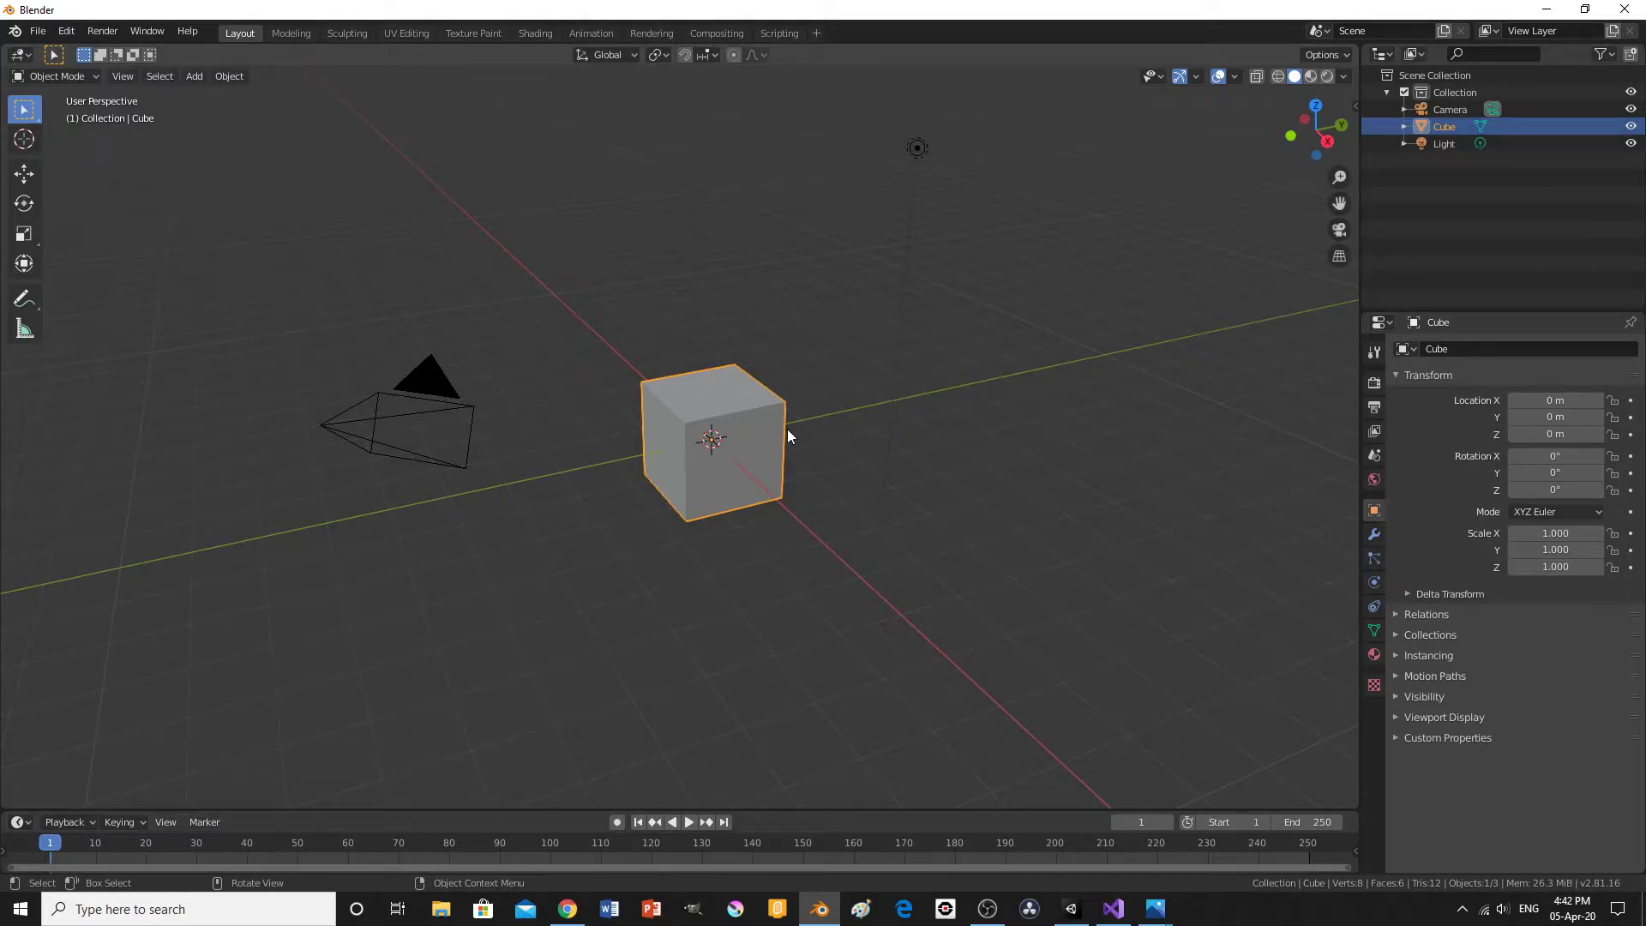
pyautogui.press('Delete')
pyautogui.hotkey('ctrl', 'z')
pyautogui.press('x')
pyautogui.click(788, 432)
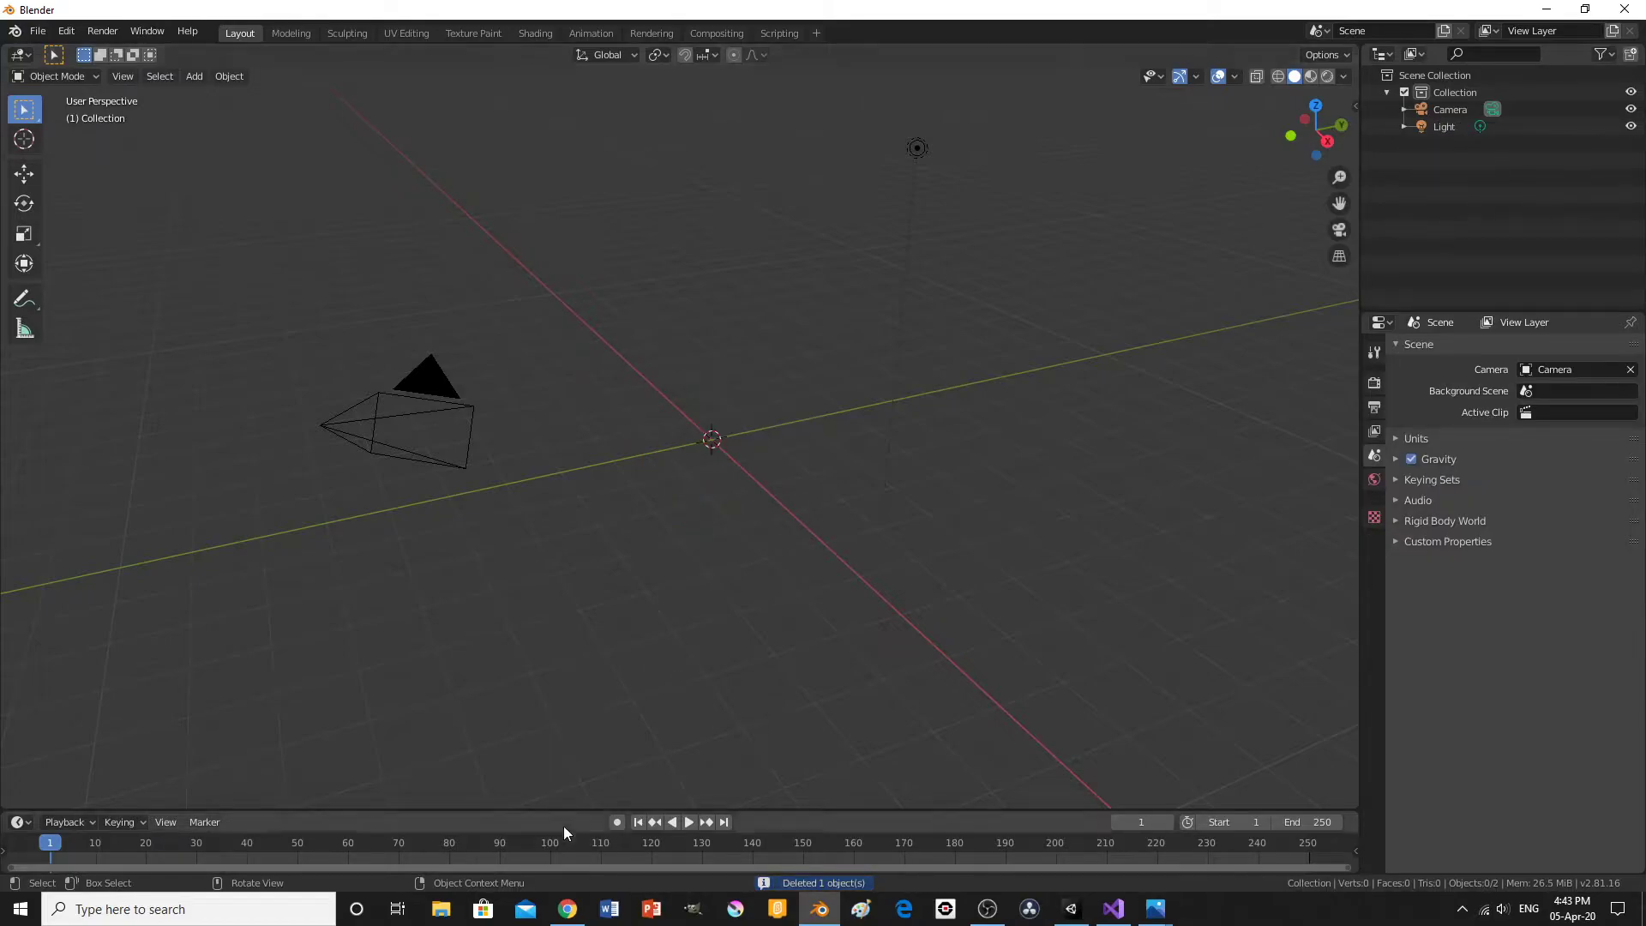
# Switch to Chrome and search Google for images of "Cup model".
pyautogui.click(581, 924)
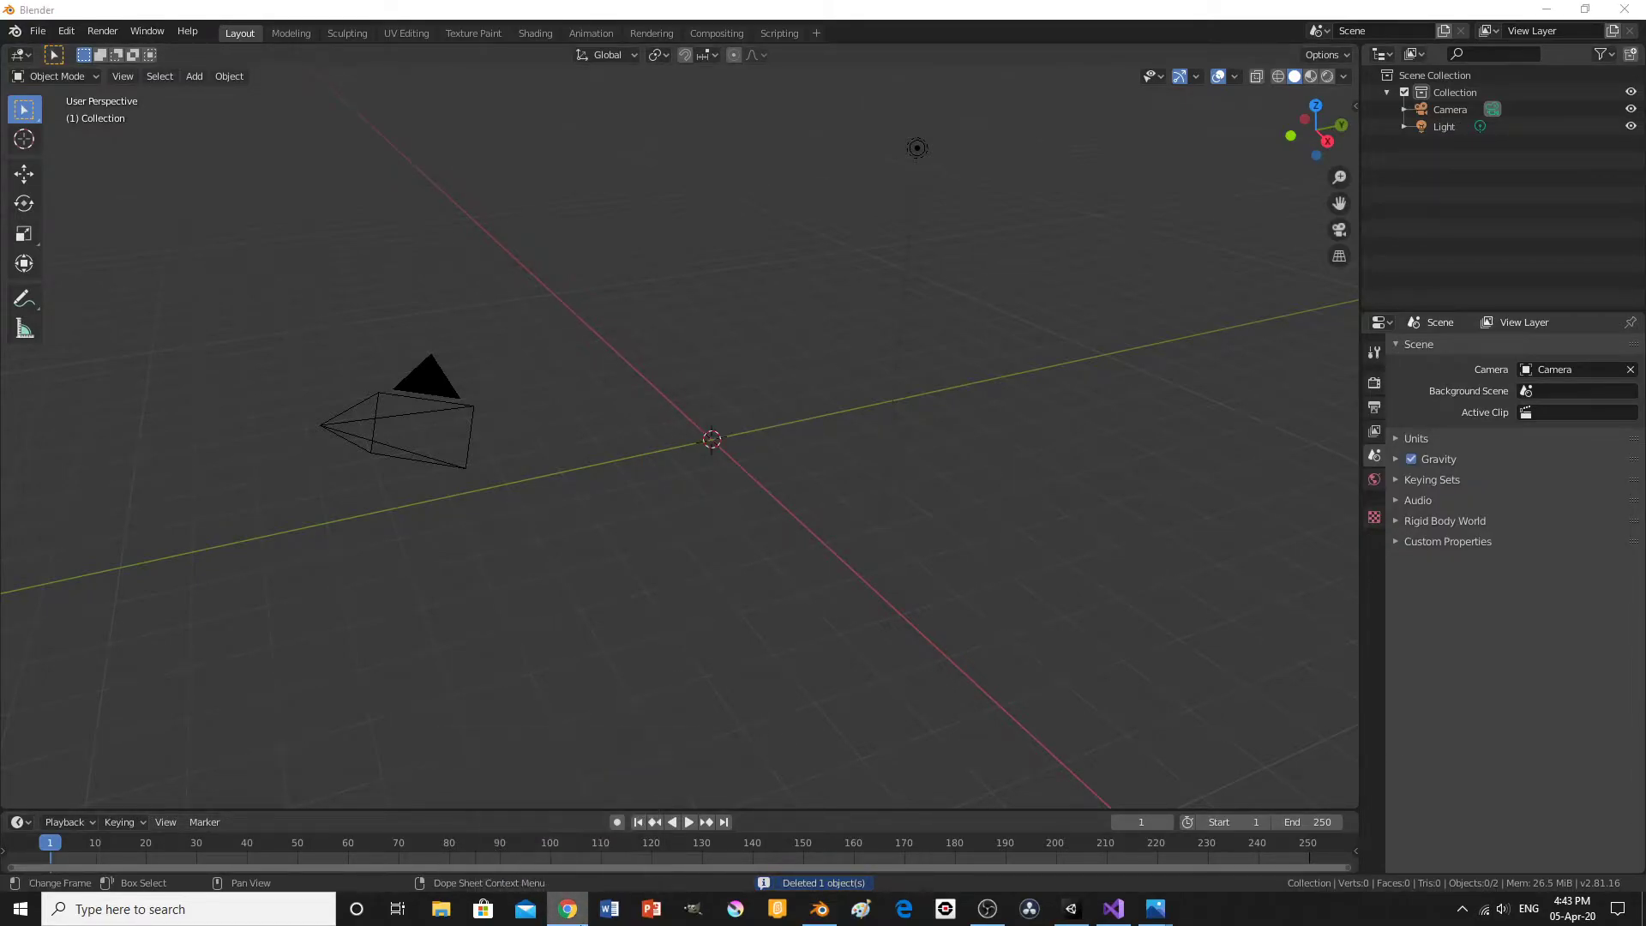
pyautogui.click(548, 820)
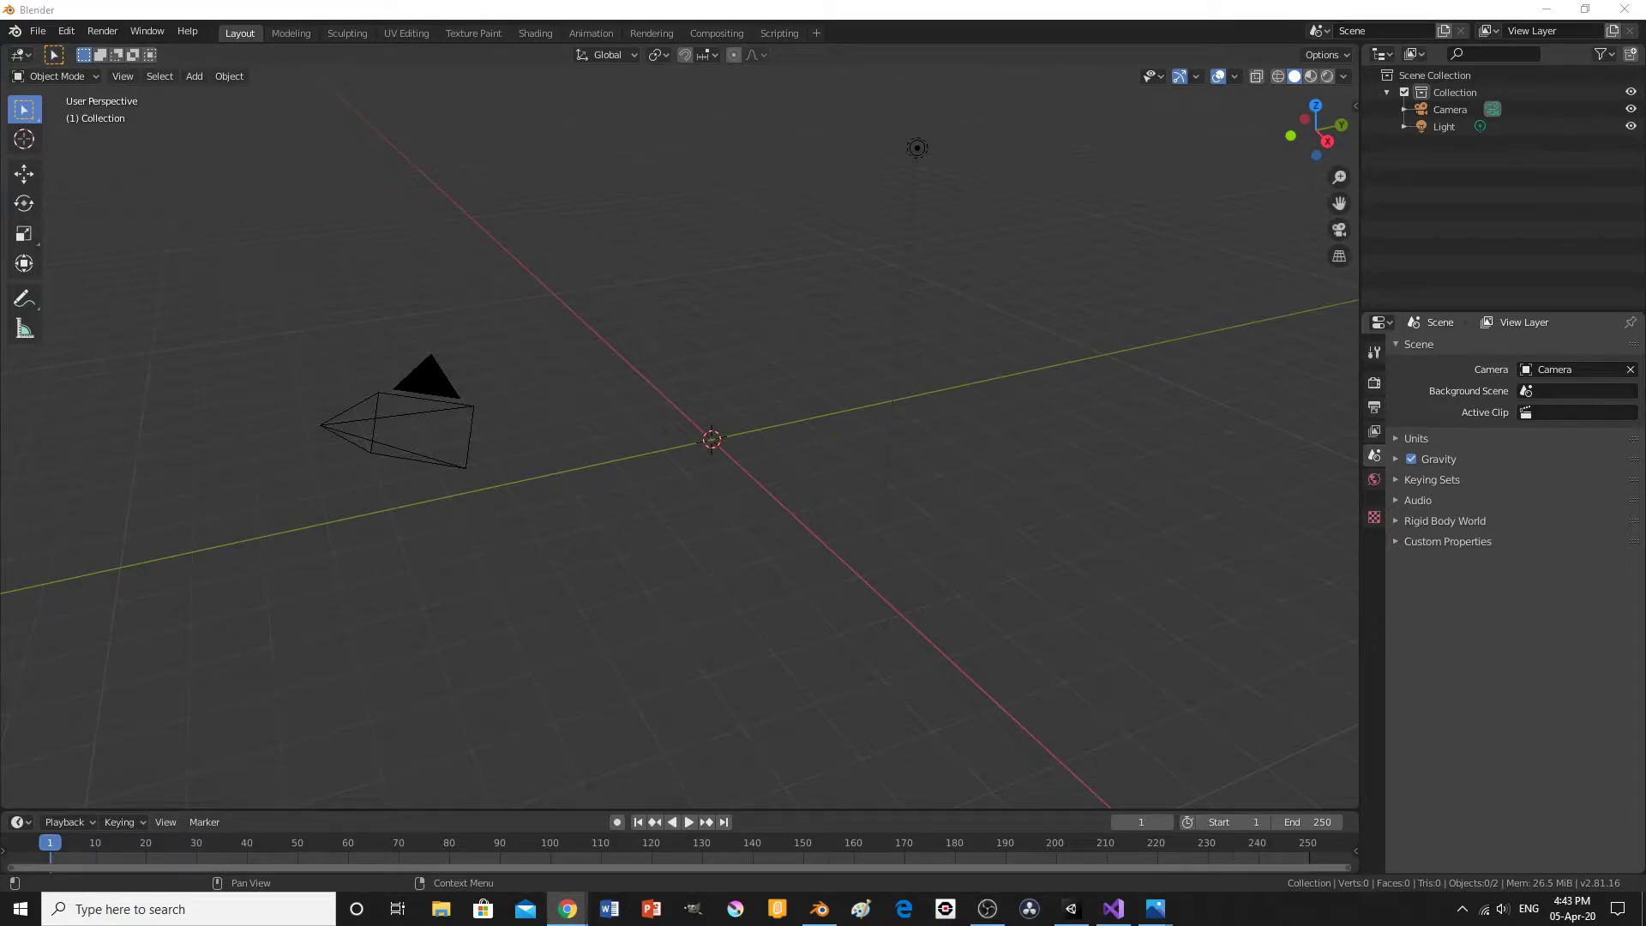
pyautogui.doubleClick(1093, 468)
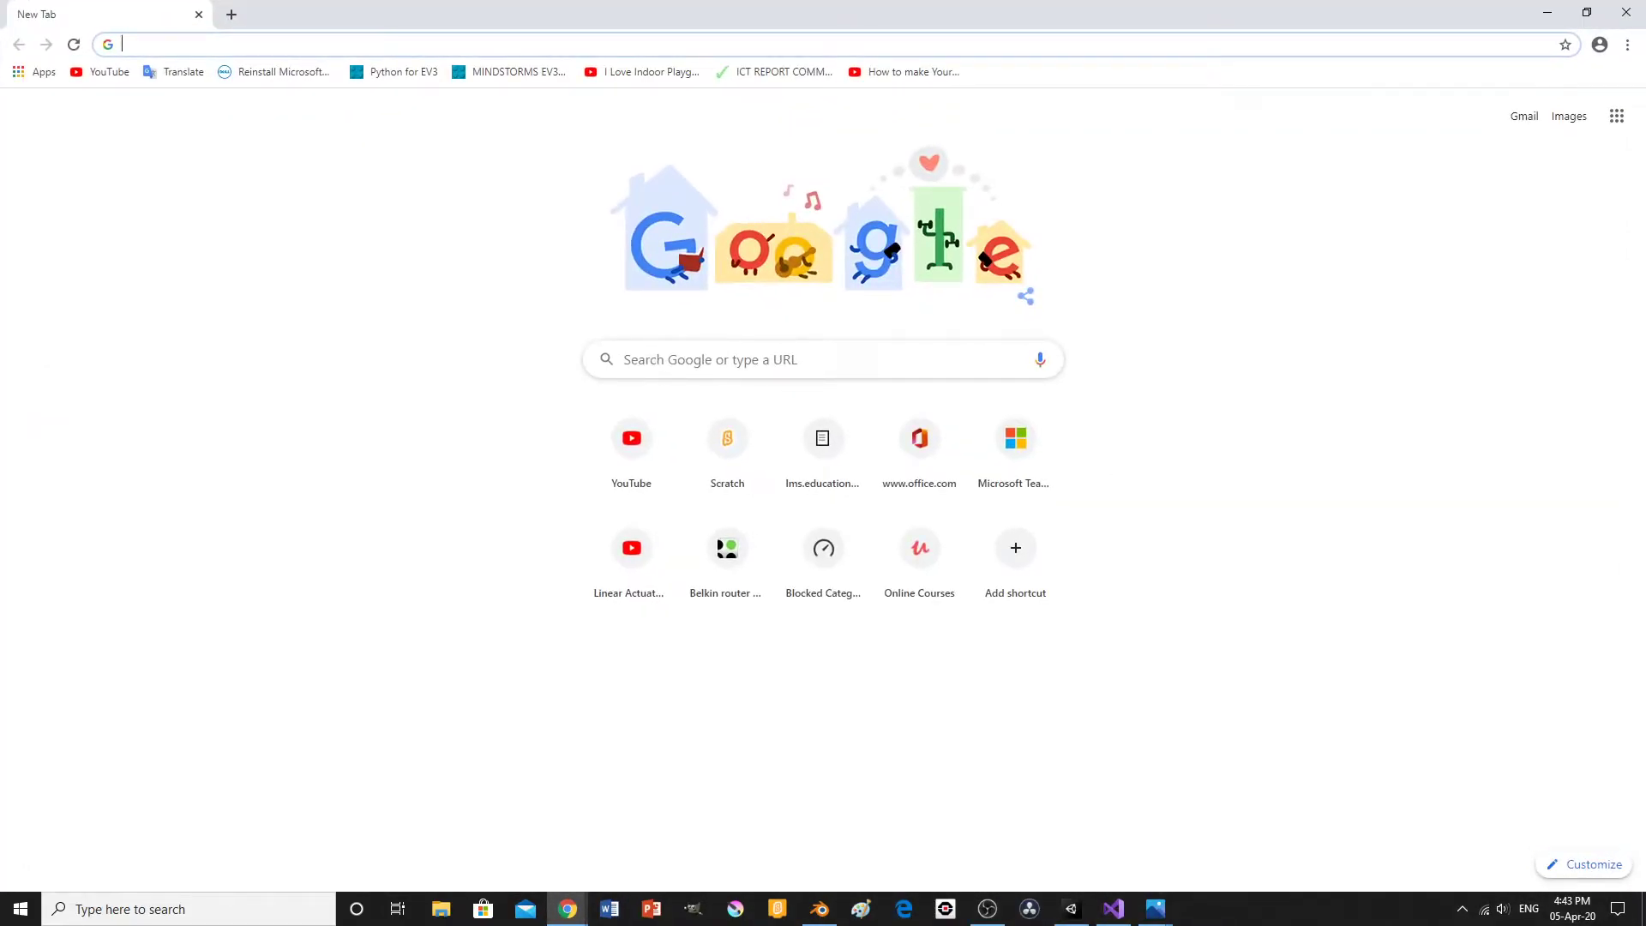
pyautogui.click(930, 52)
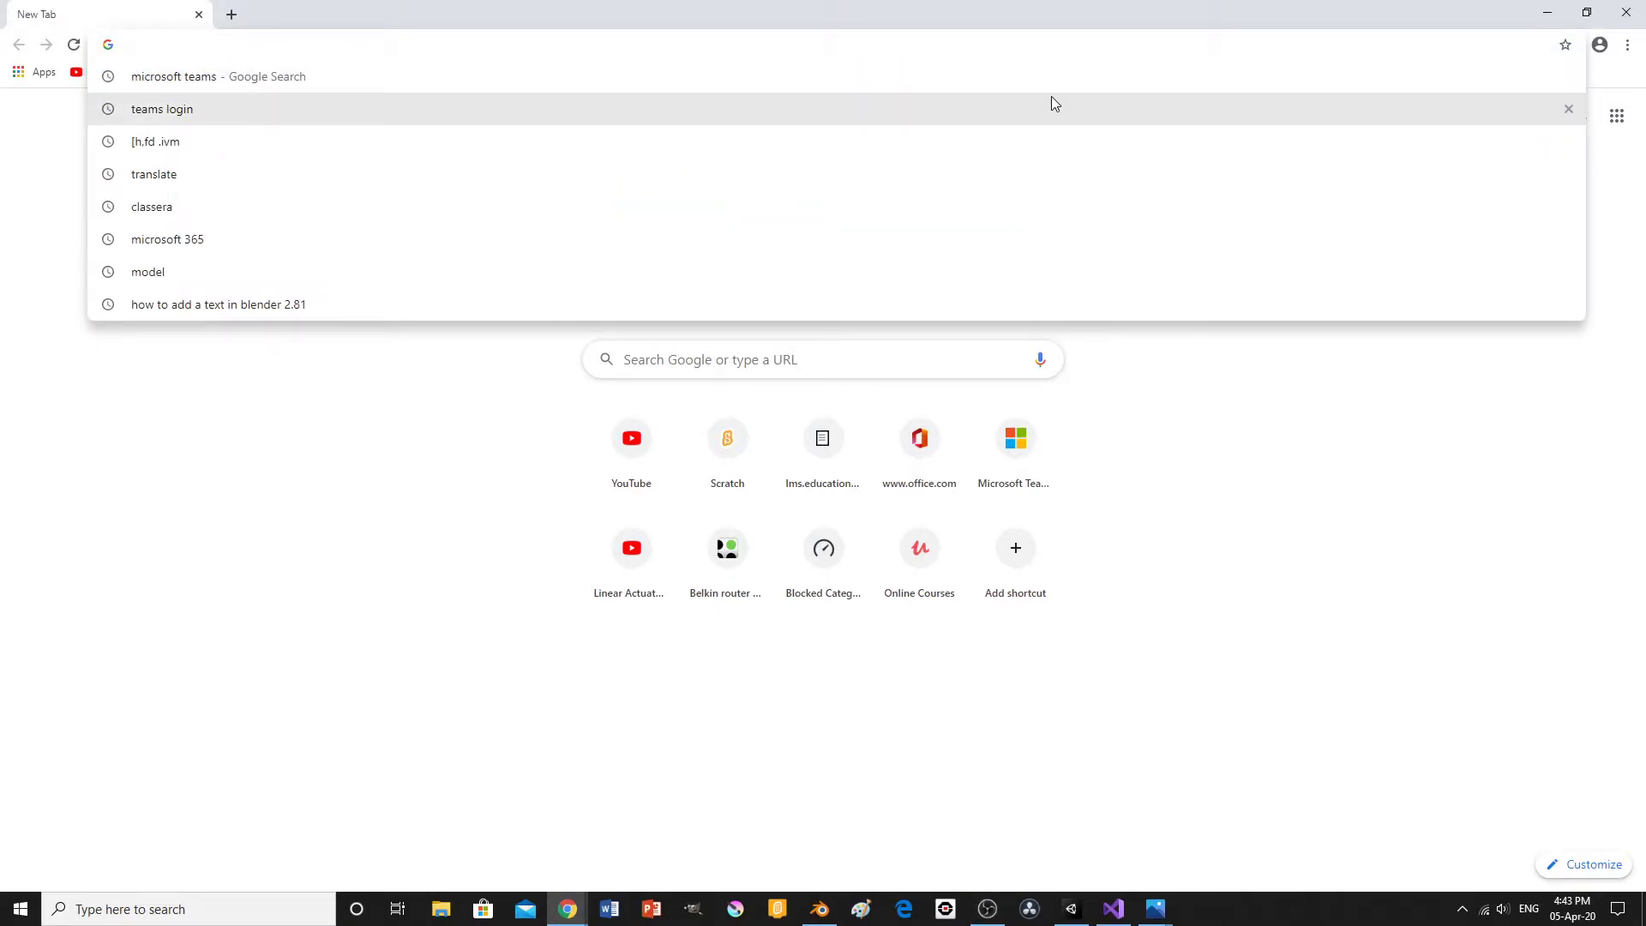
pyautogui.write('C')
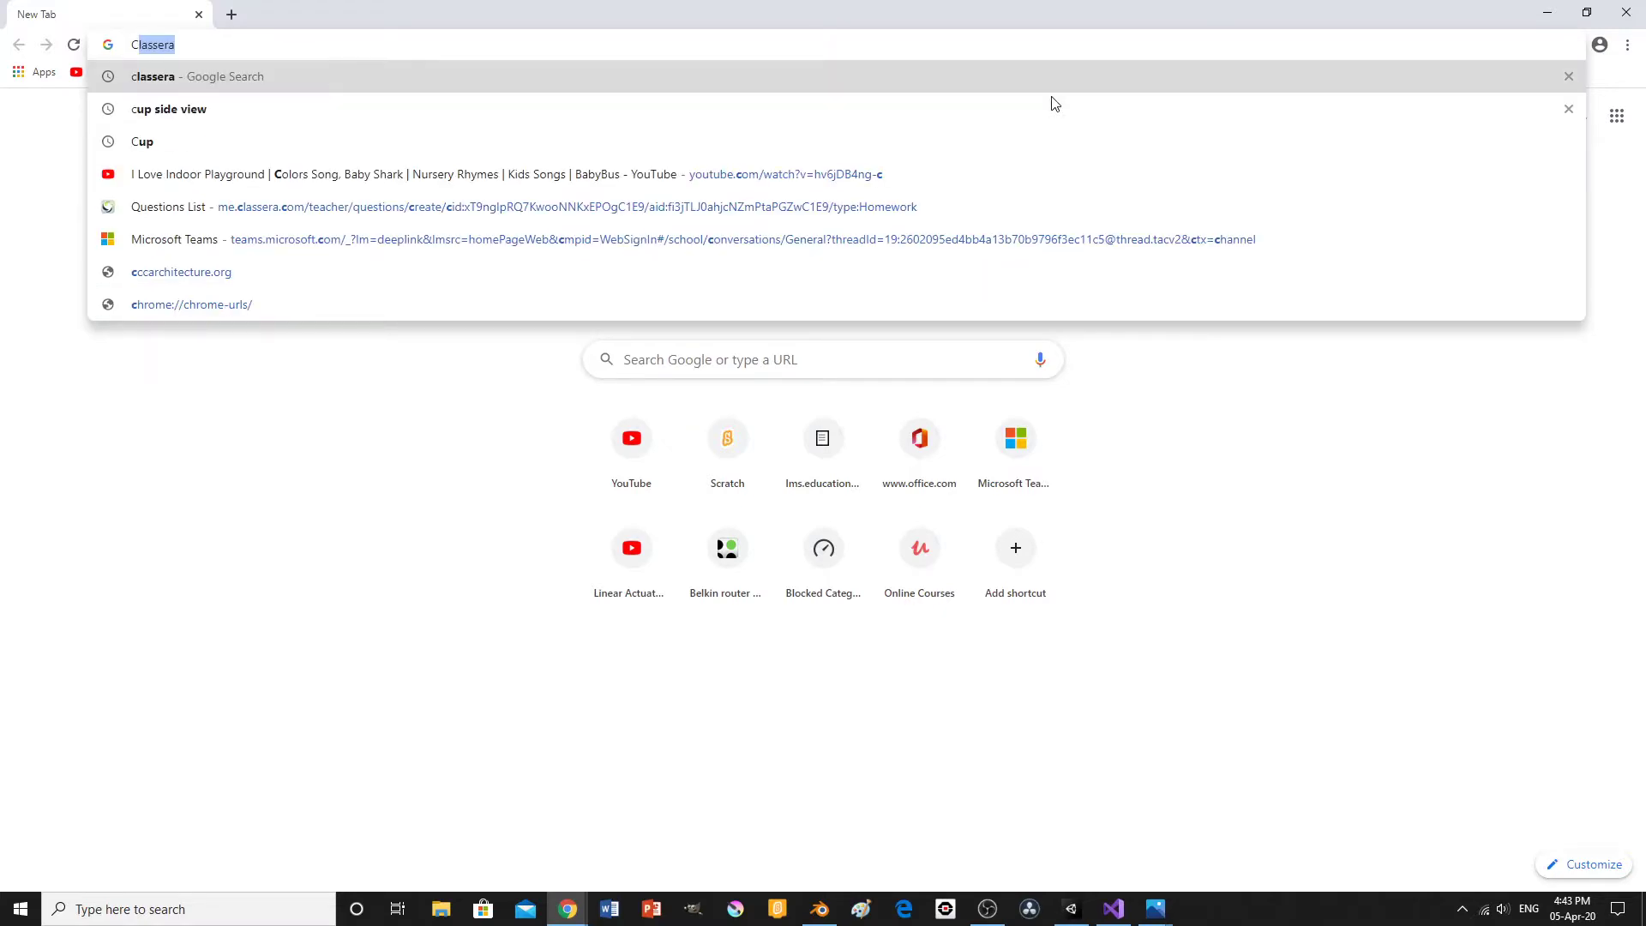
pyautogui.write('up model')
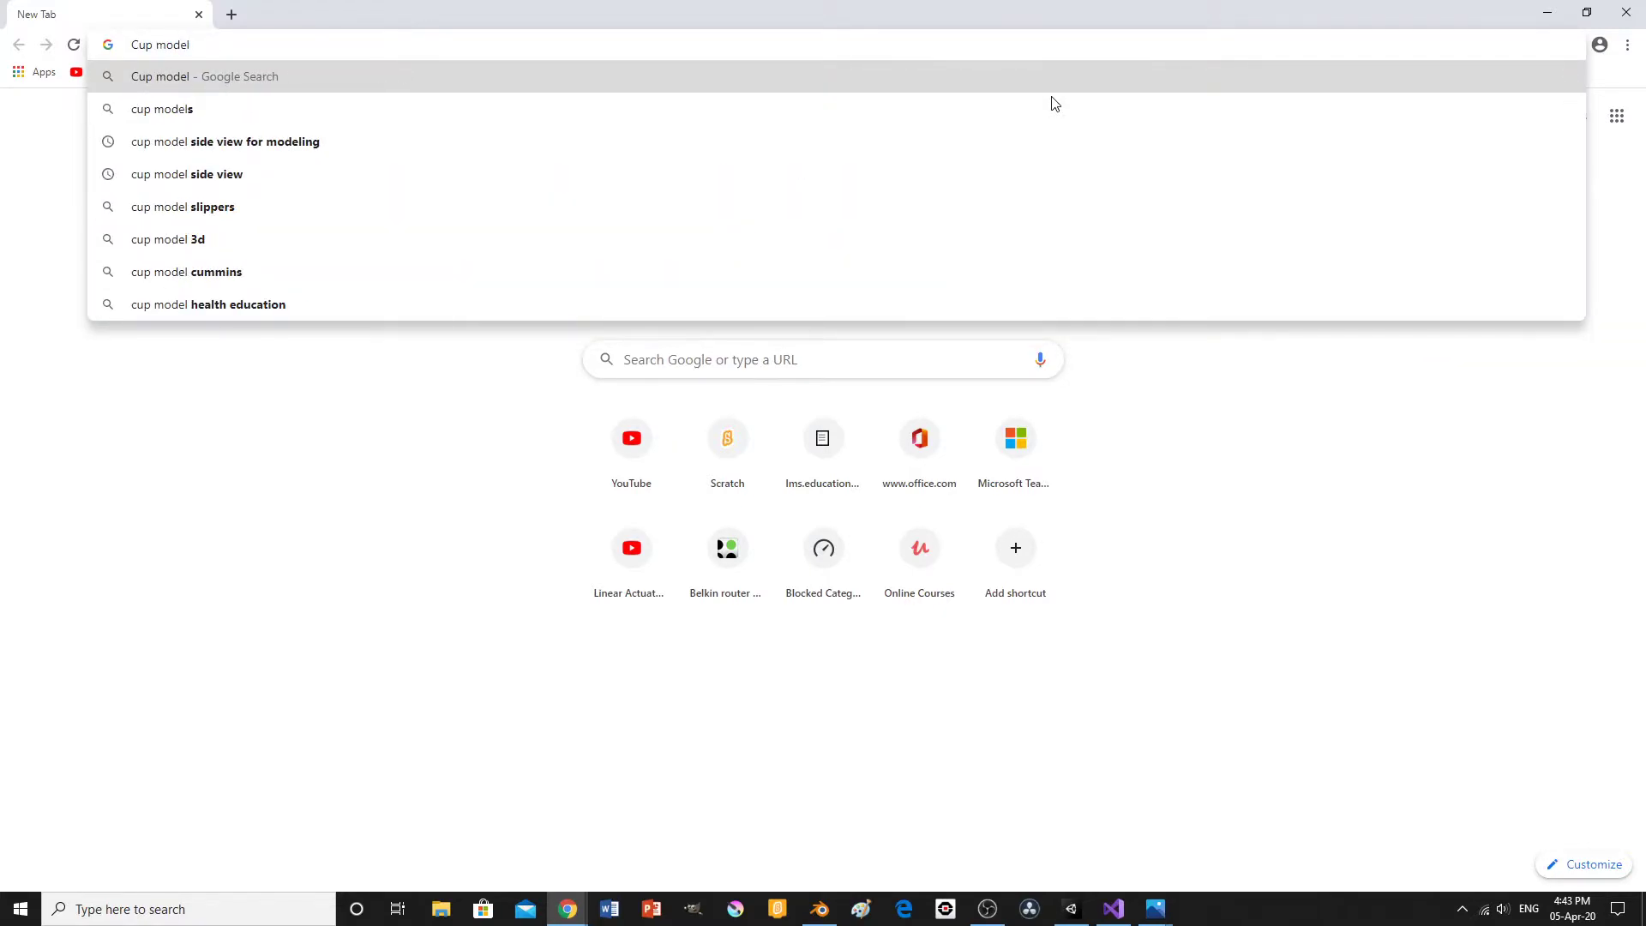
pyautogui.press('Return')
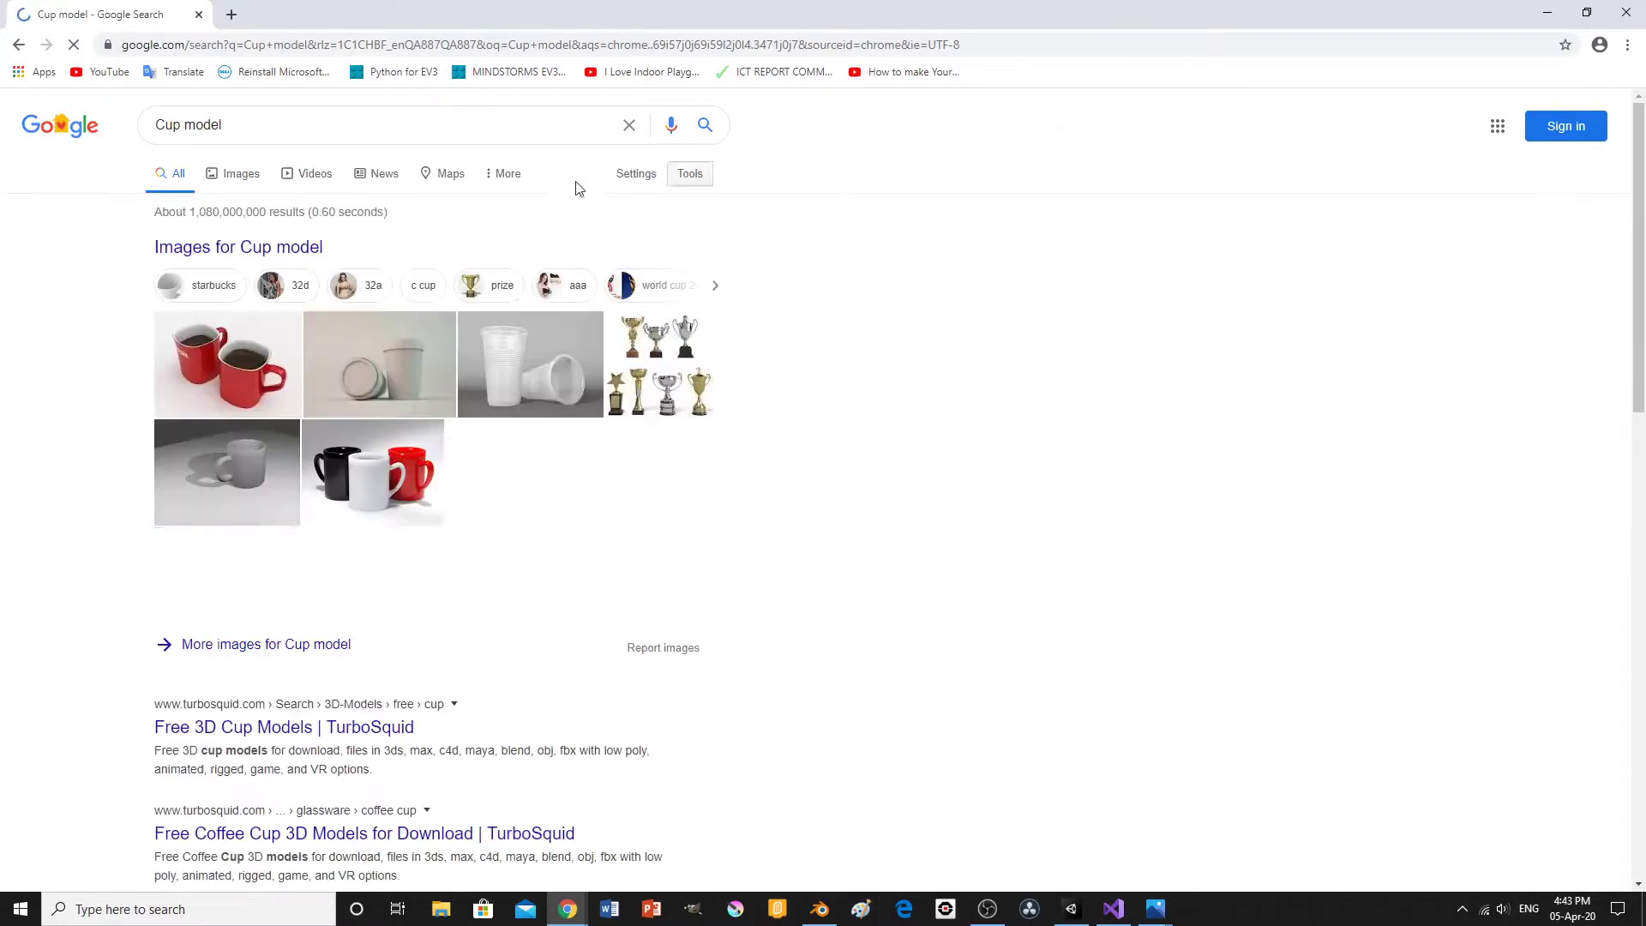
pyautogui.click(246, 168)
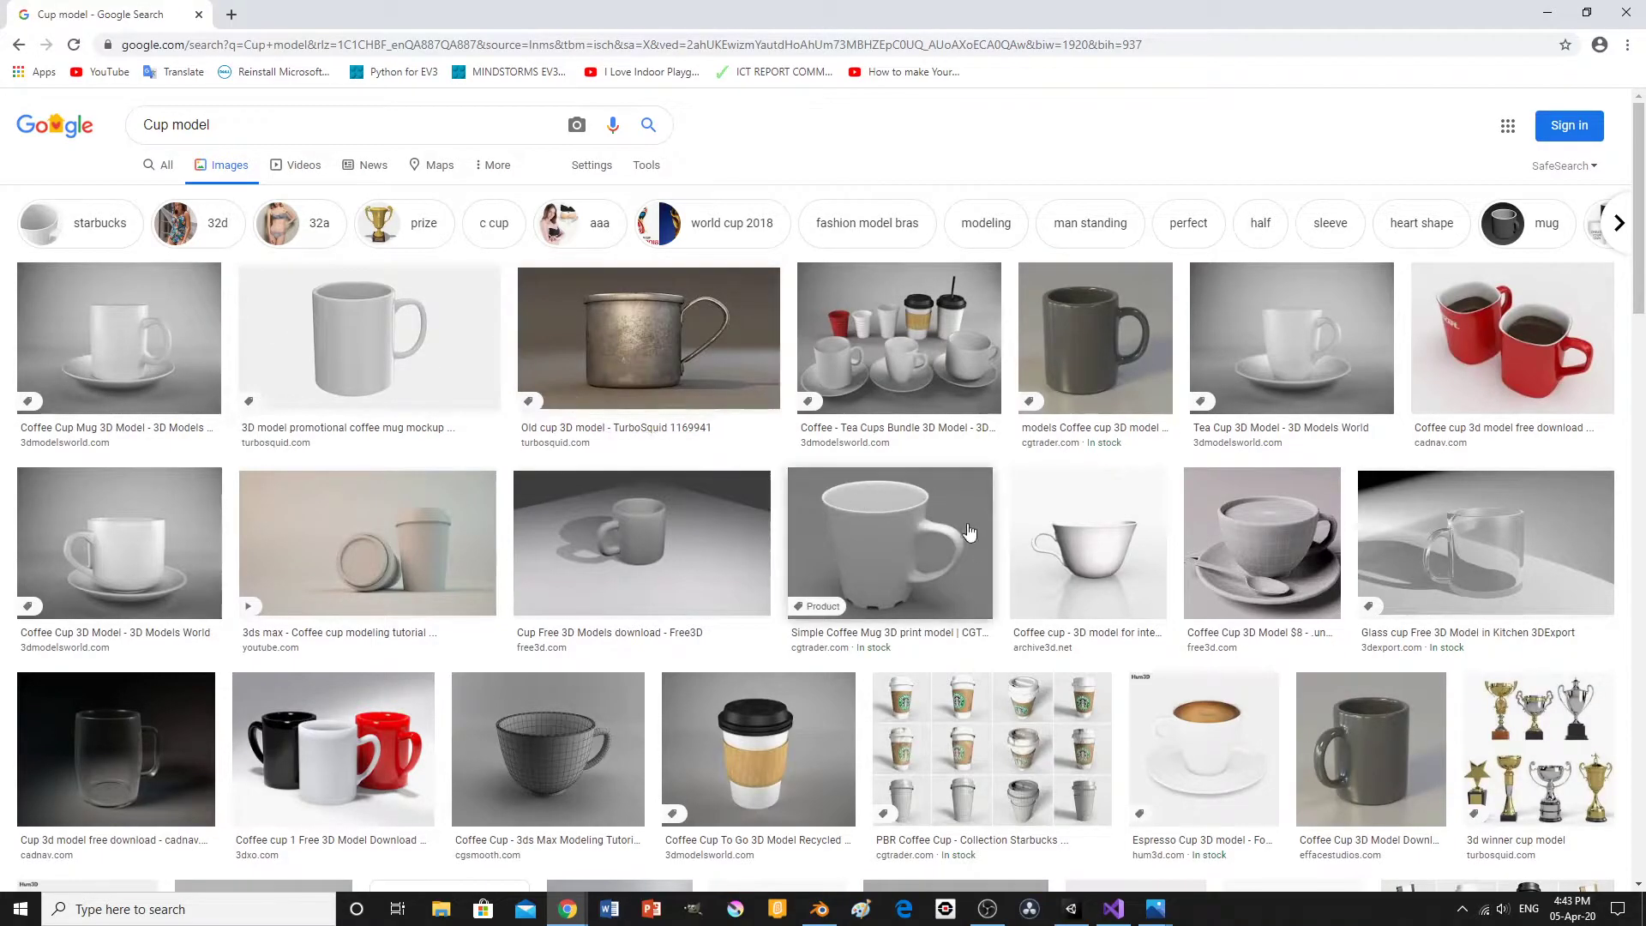
# Examine the cup model image results for a shape to use as reference, and return to Blender.
pyautogui.scroll(-8, 992, 564)
pyautogui.scroll(-10, 991, 564)
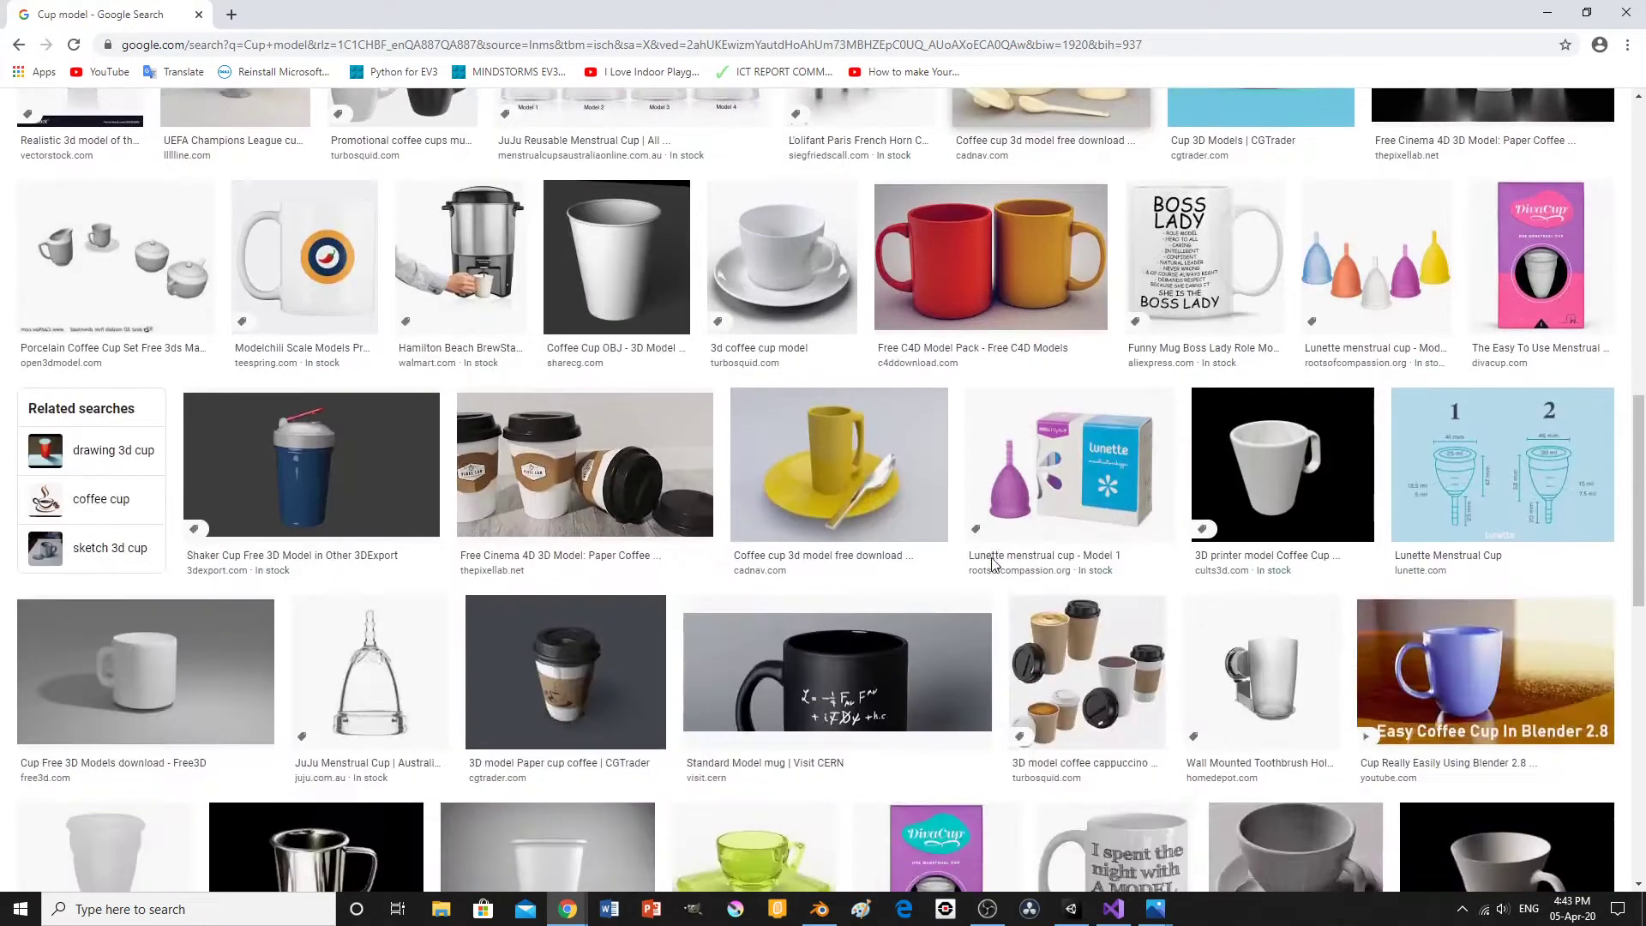
pyautogui.scroll(-10, 993, 565)
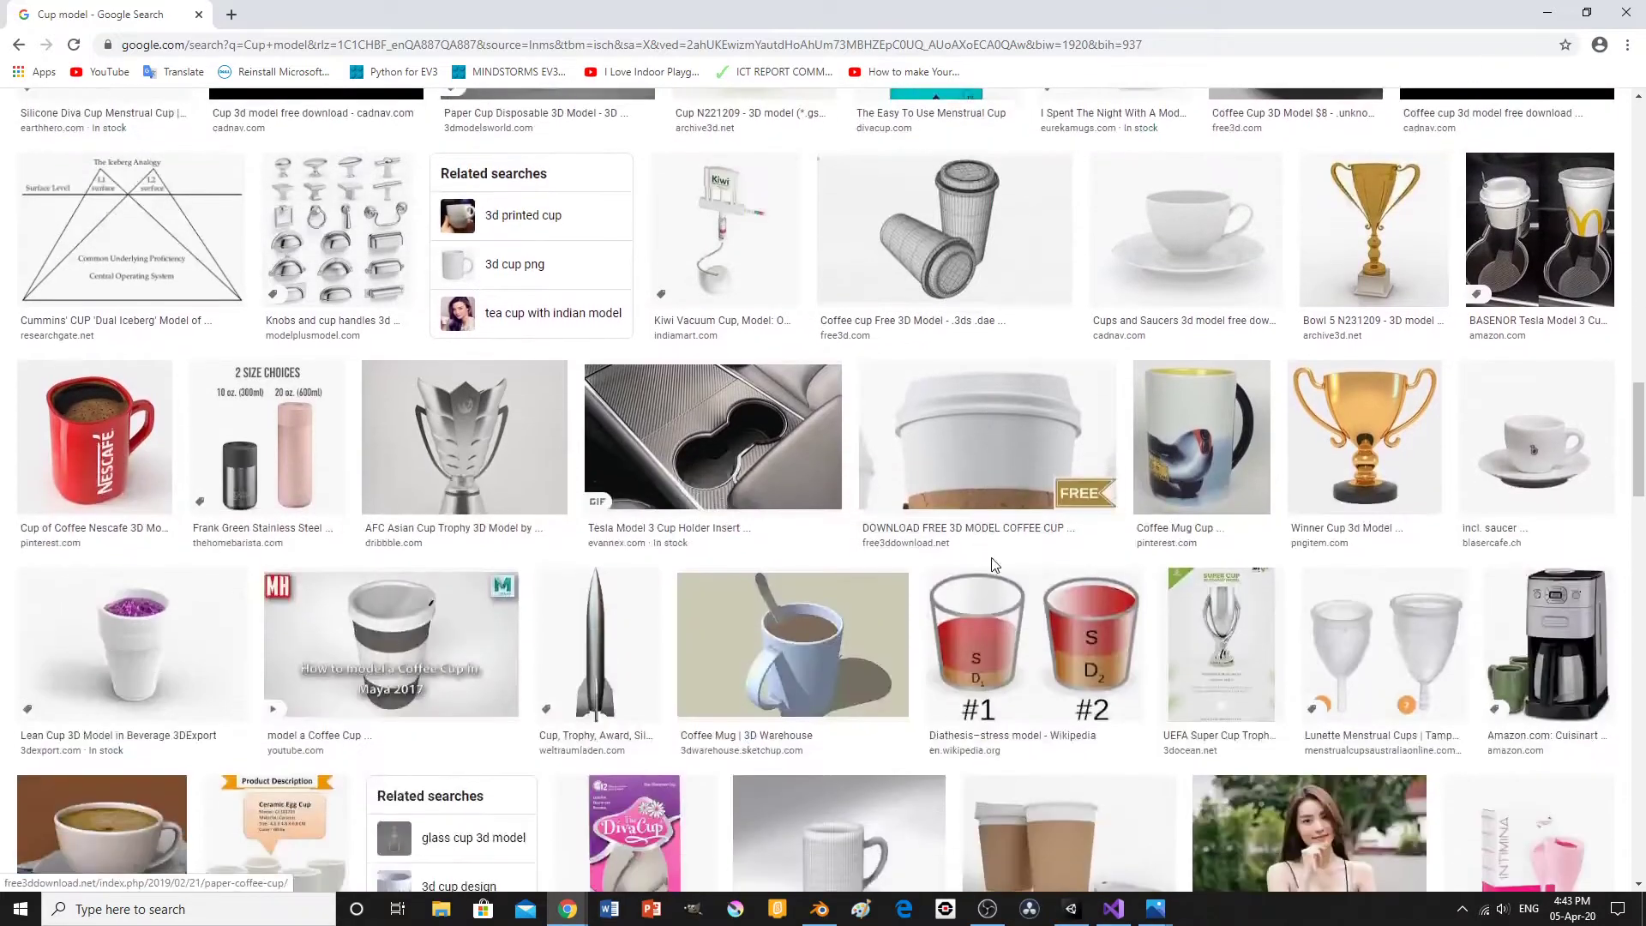
pyautogui.scroll(-8, 993, 566)
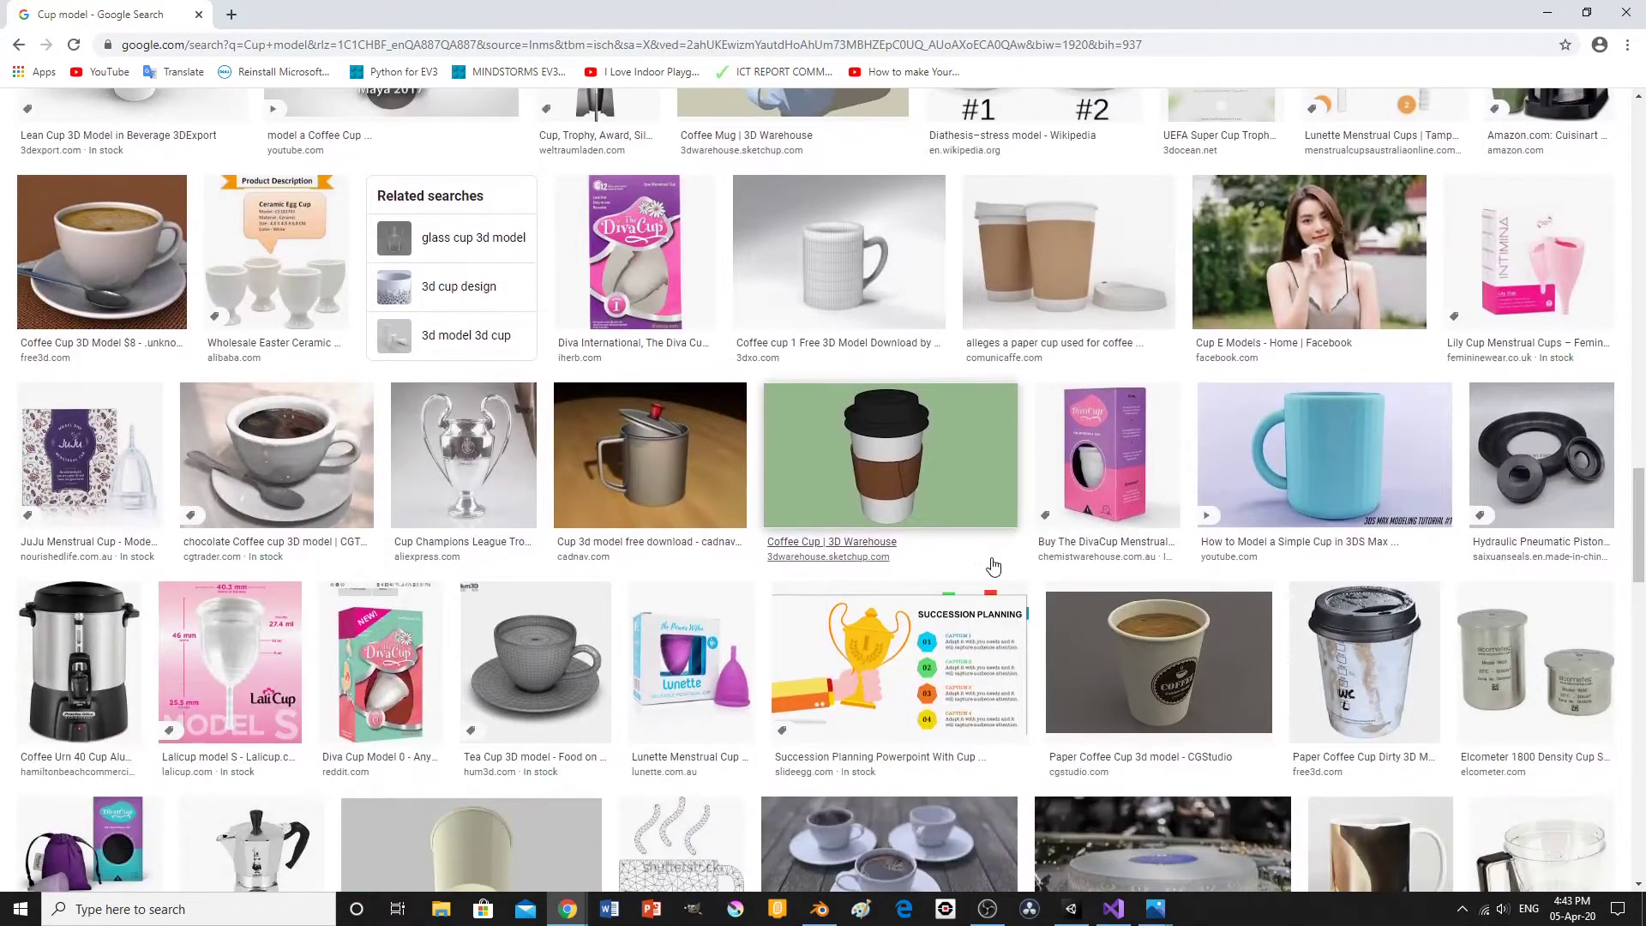
pyautogui.scroll(7, 995, 564)
pyautogui.scroll(-10, 991, 564)
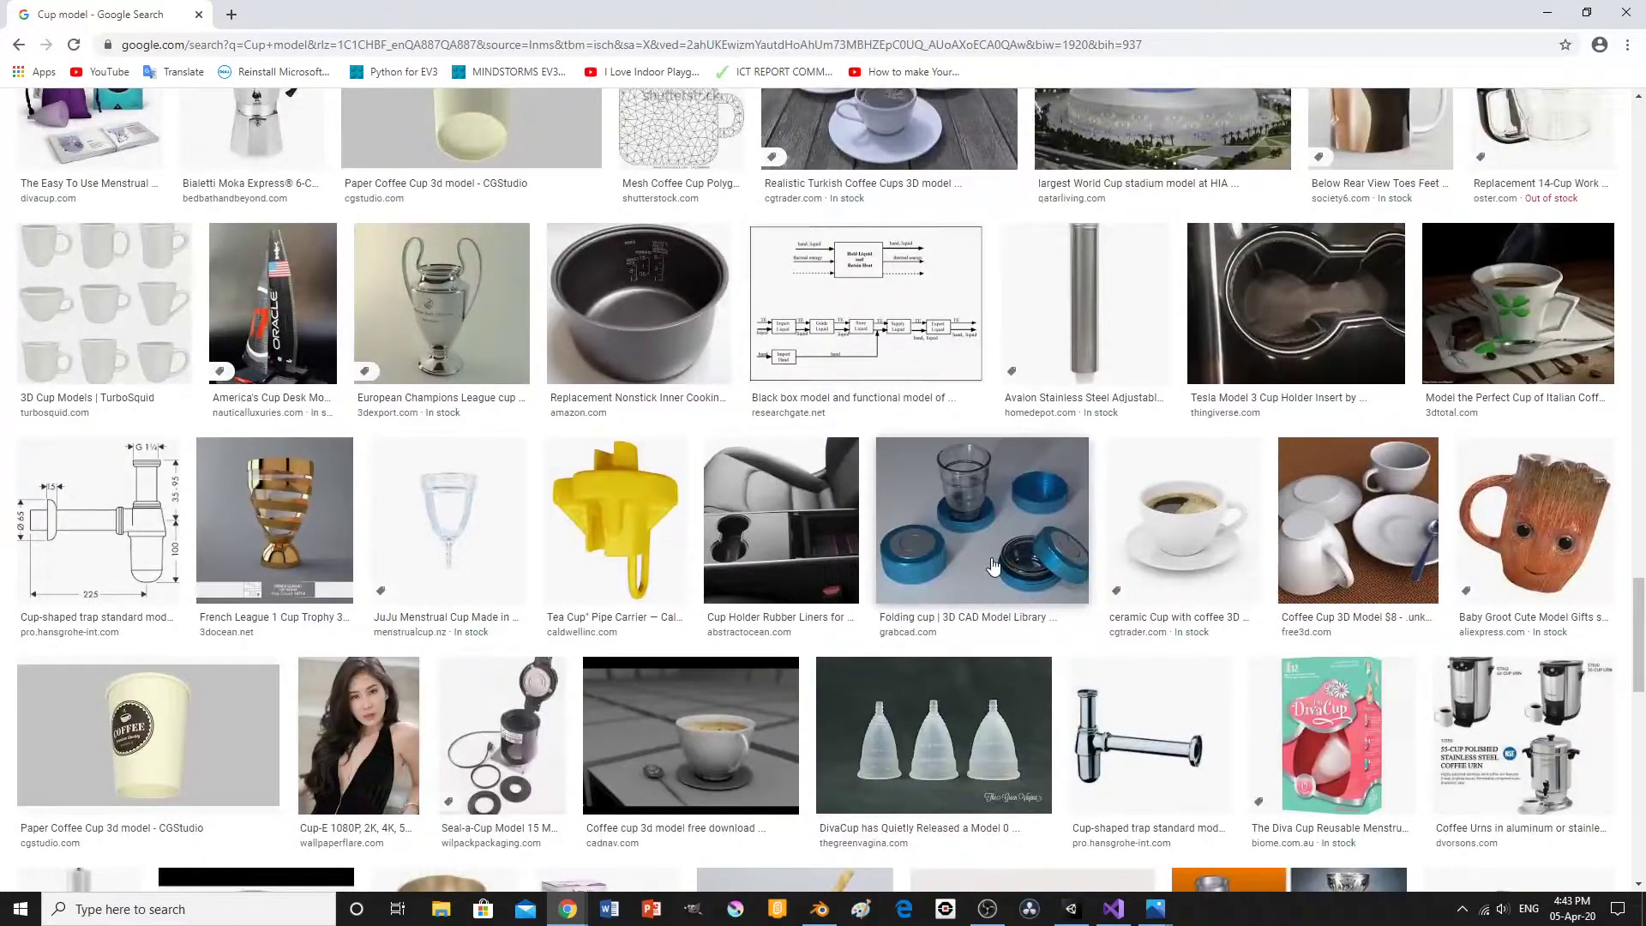
pyautogui.scroll(20, 992, 565)
pyautogui.scroll(15, 993, 566)
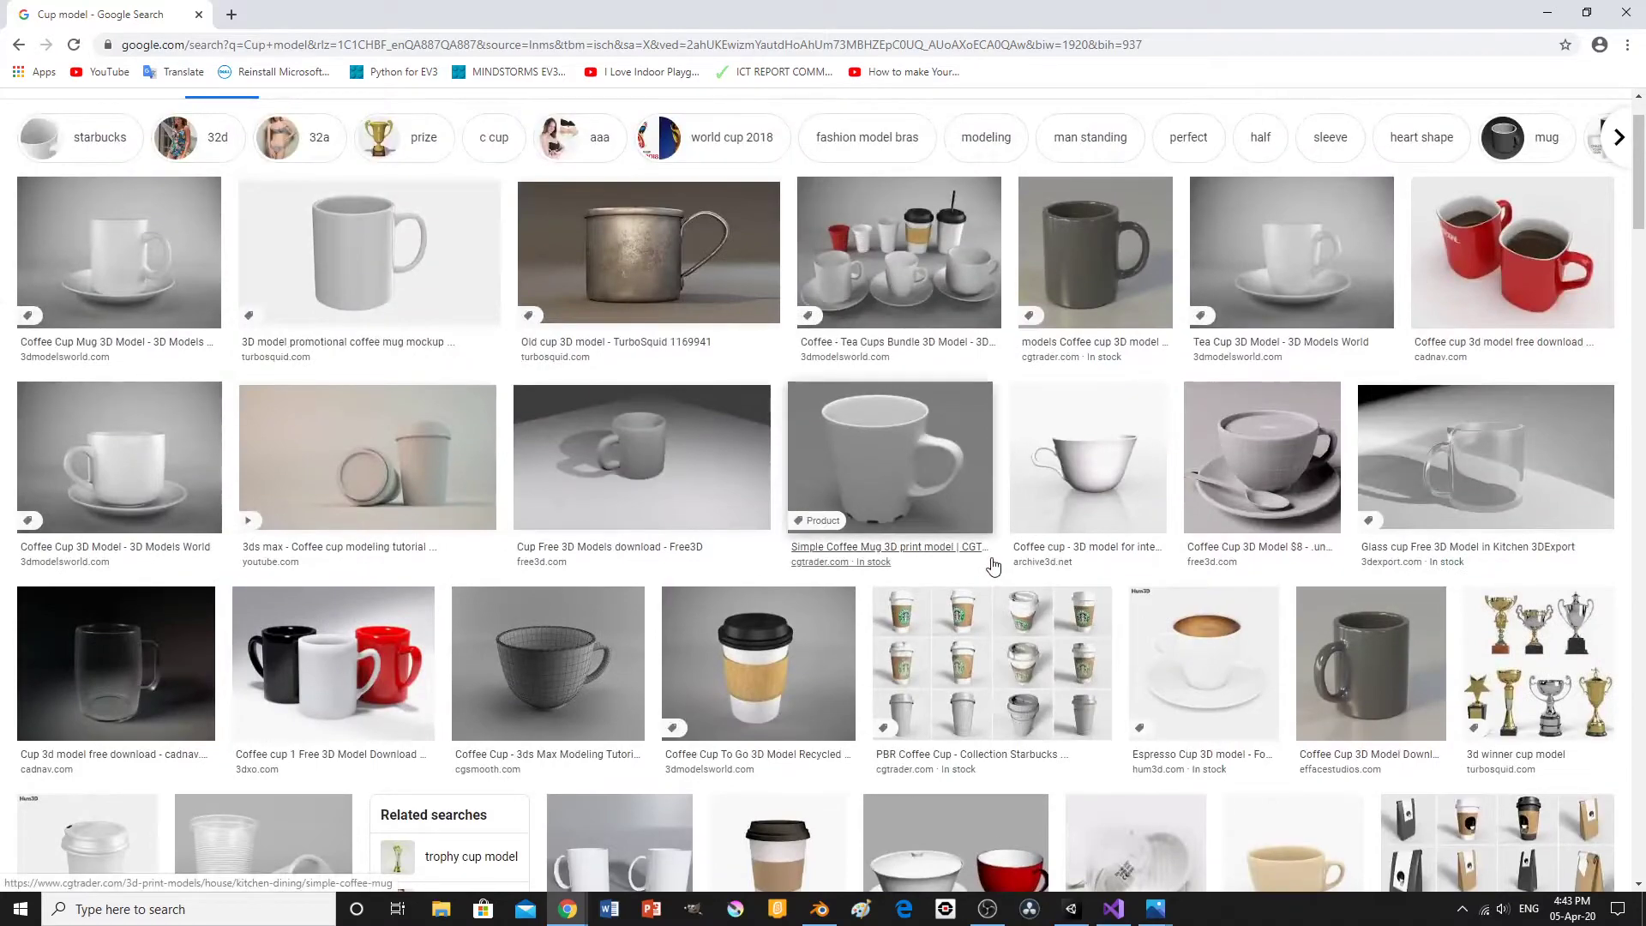
pyautogui.scroll(2, 993, 566)
pyautogui.scroll(-2, 171, 166)
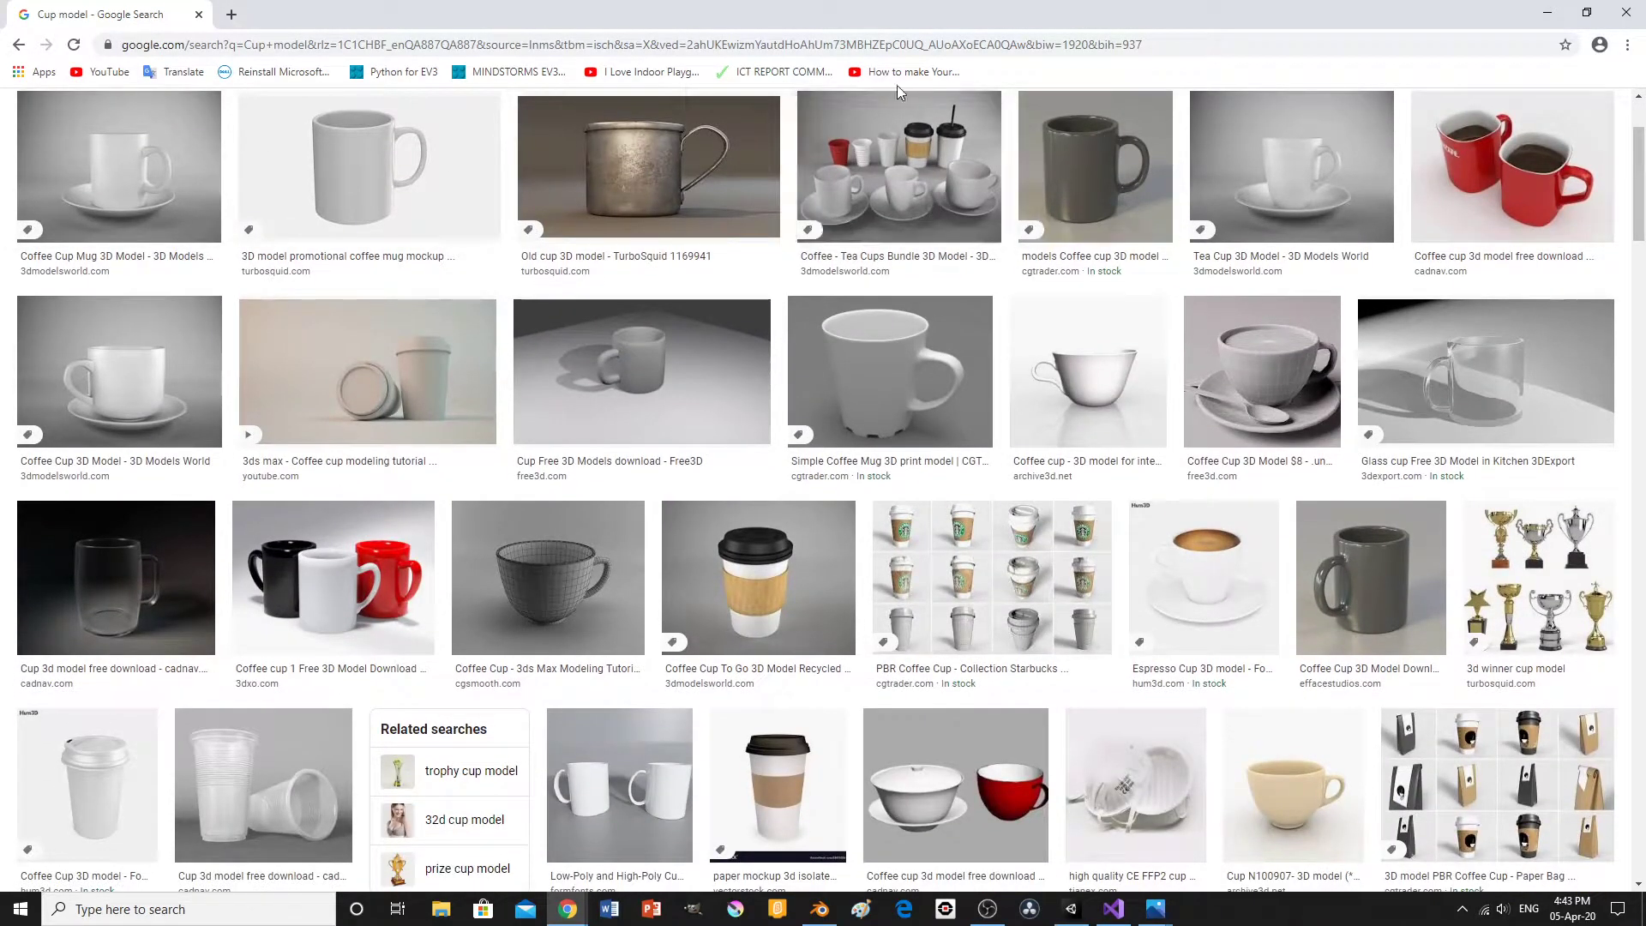
pyautogui.click(1547, 13)
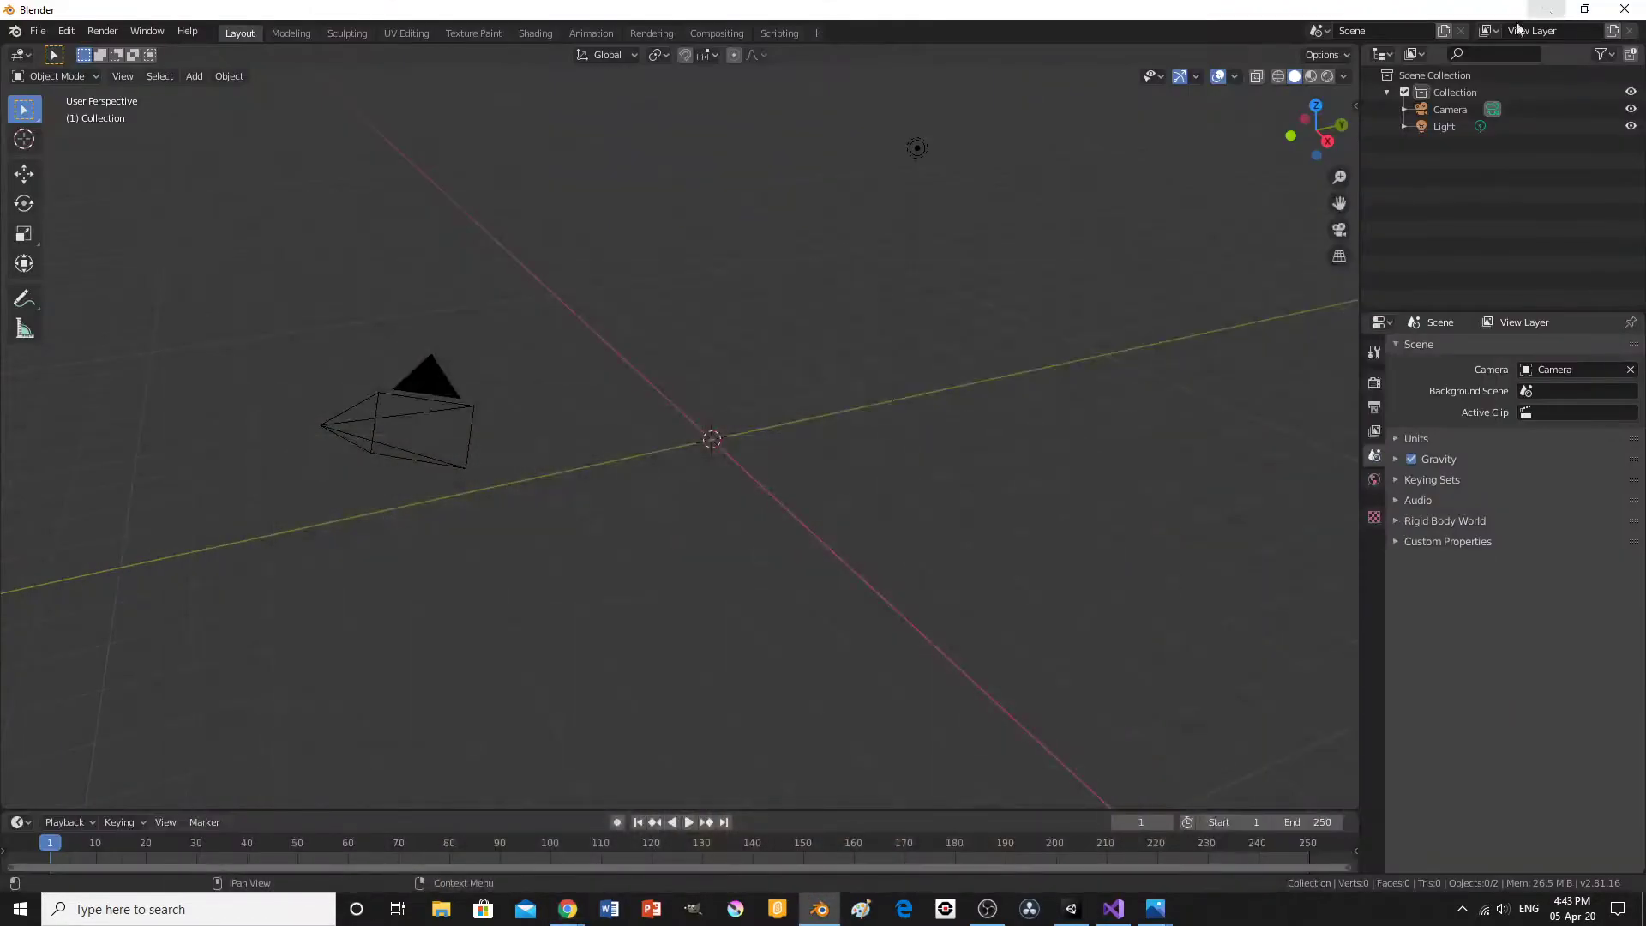
pyautogui.hotkey('shift', 'a')
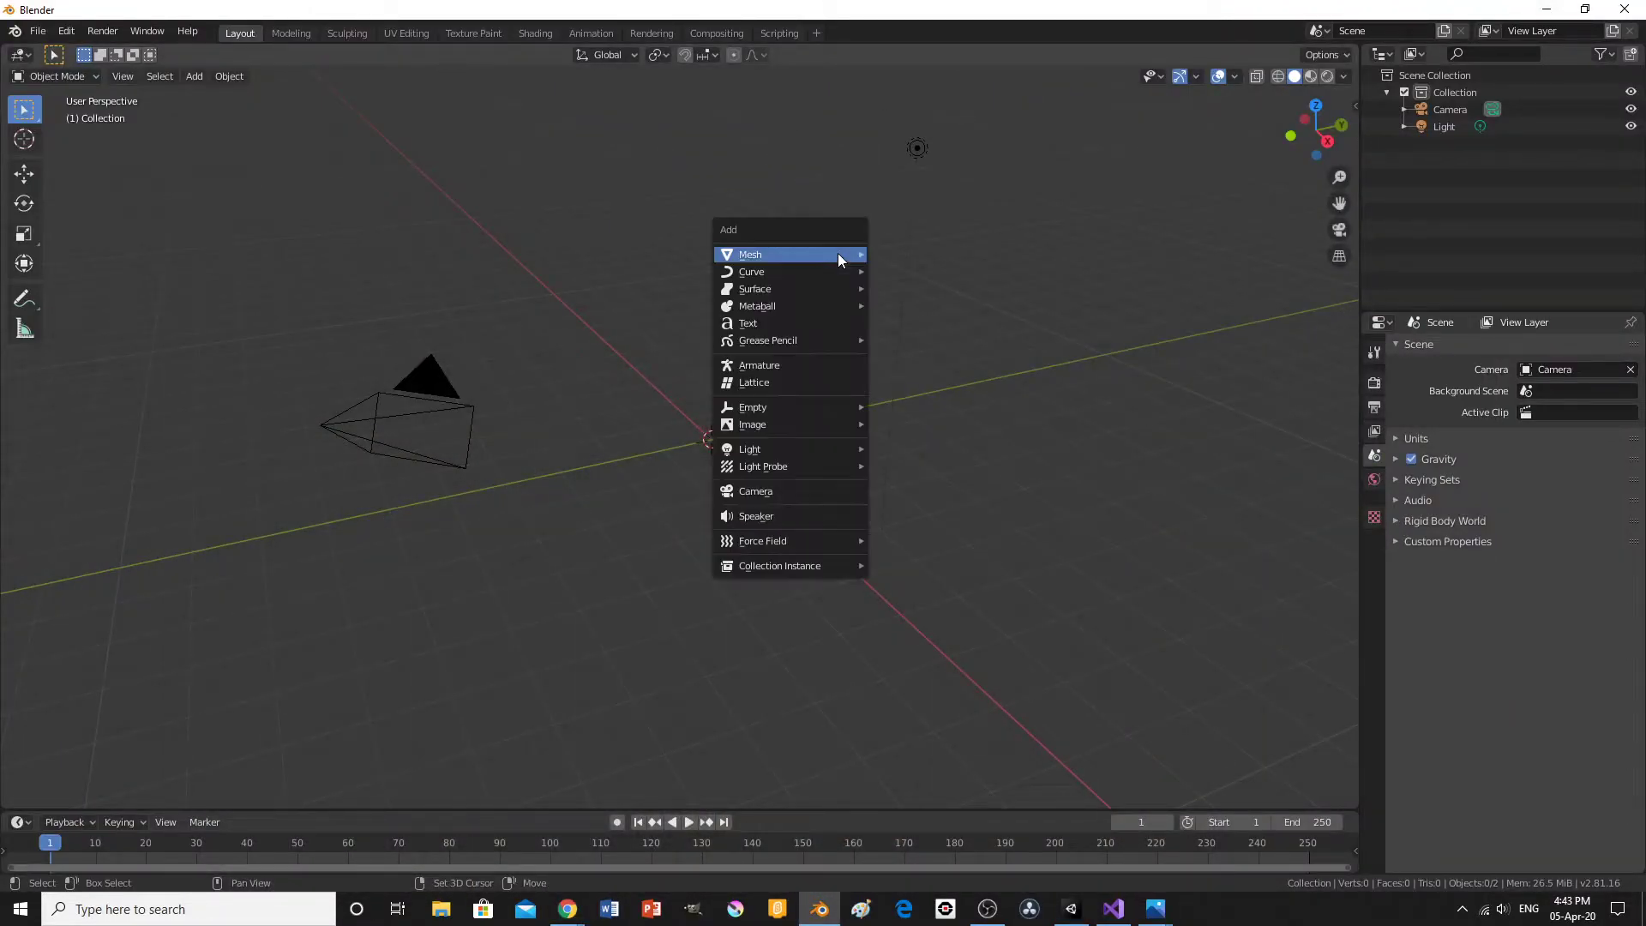
pyautogui.moveTo(838, 255)
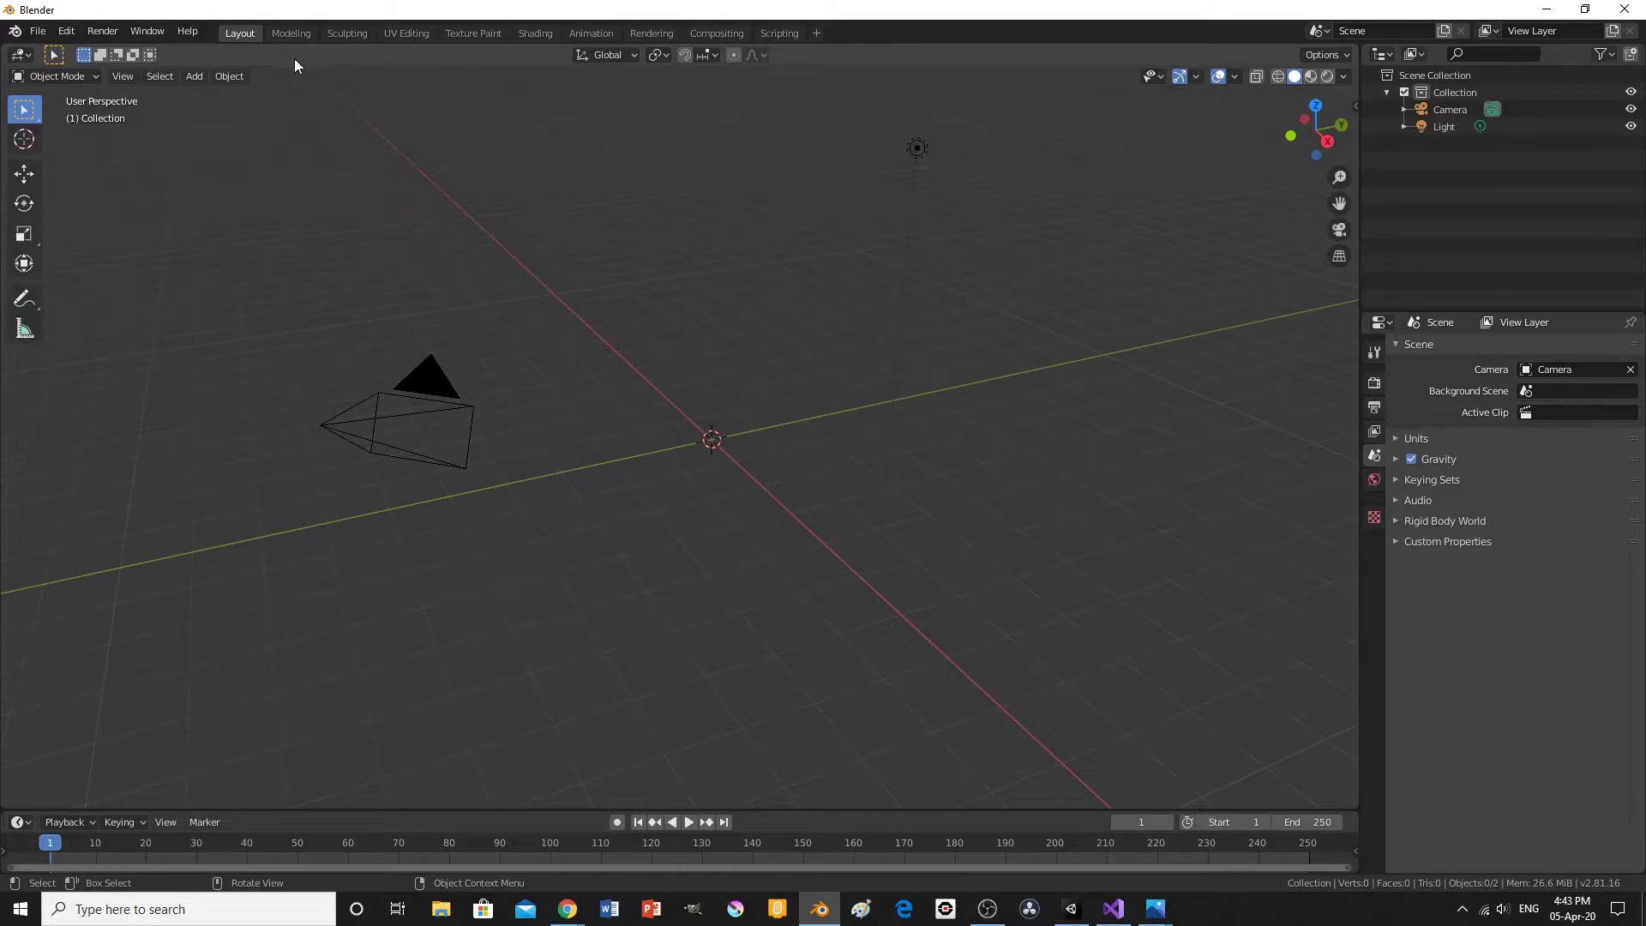
pyautogui.click(196, 76)
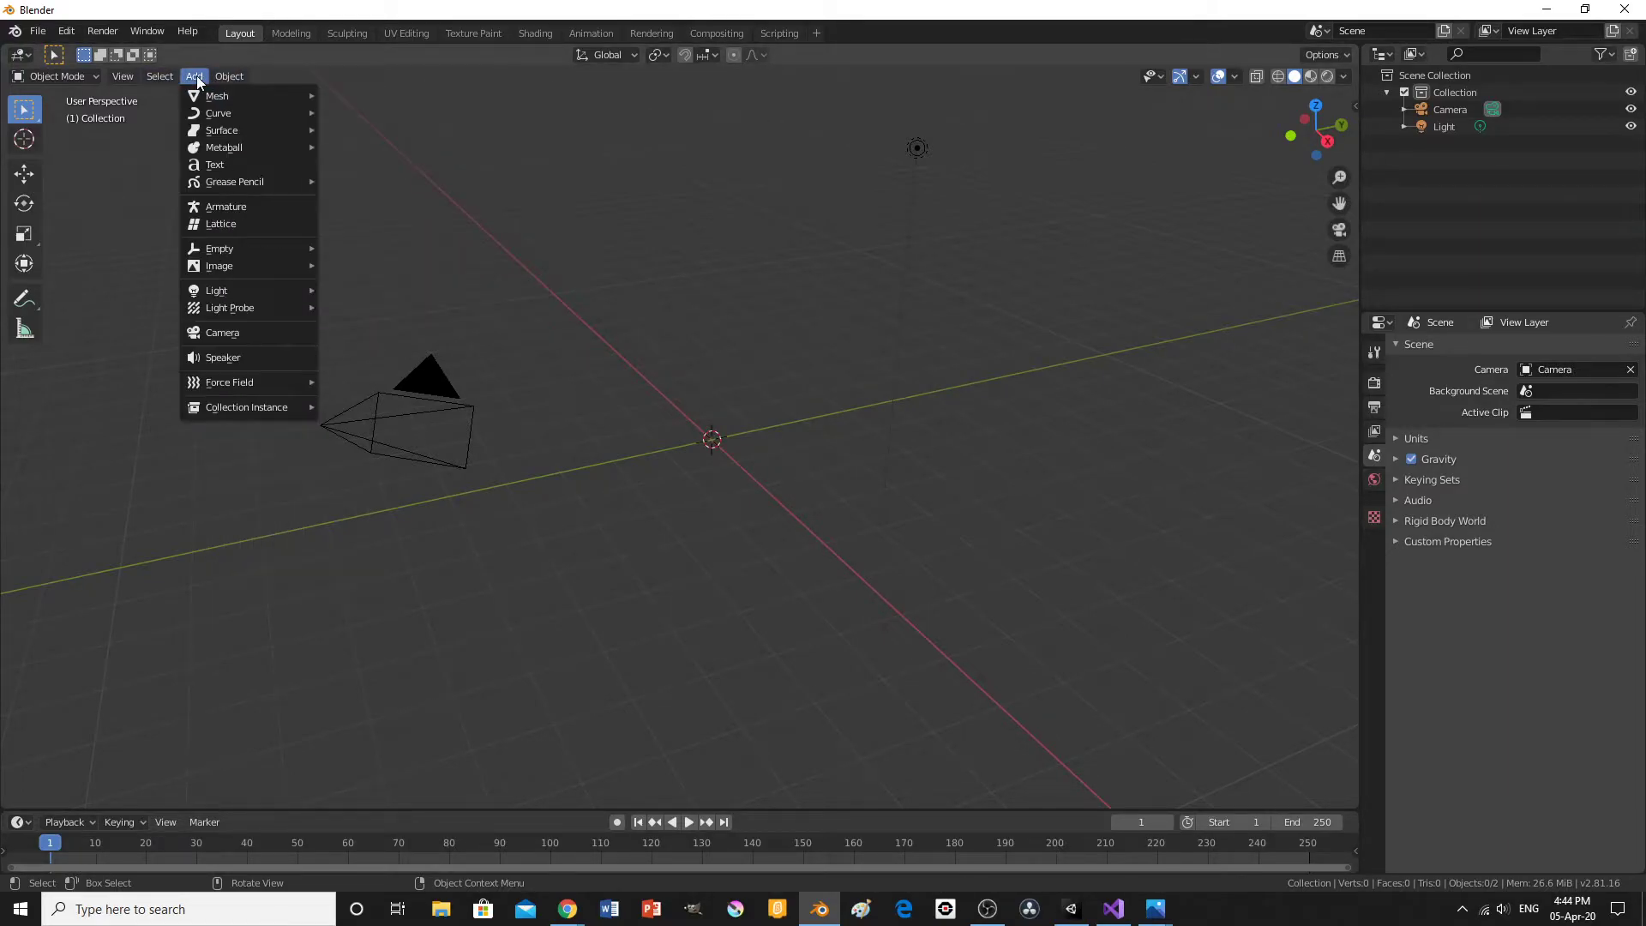
pyautogui.moveTo(199, 95)
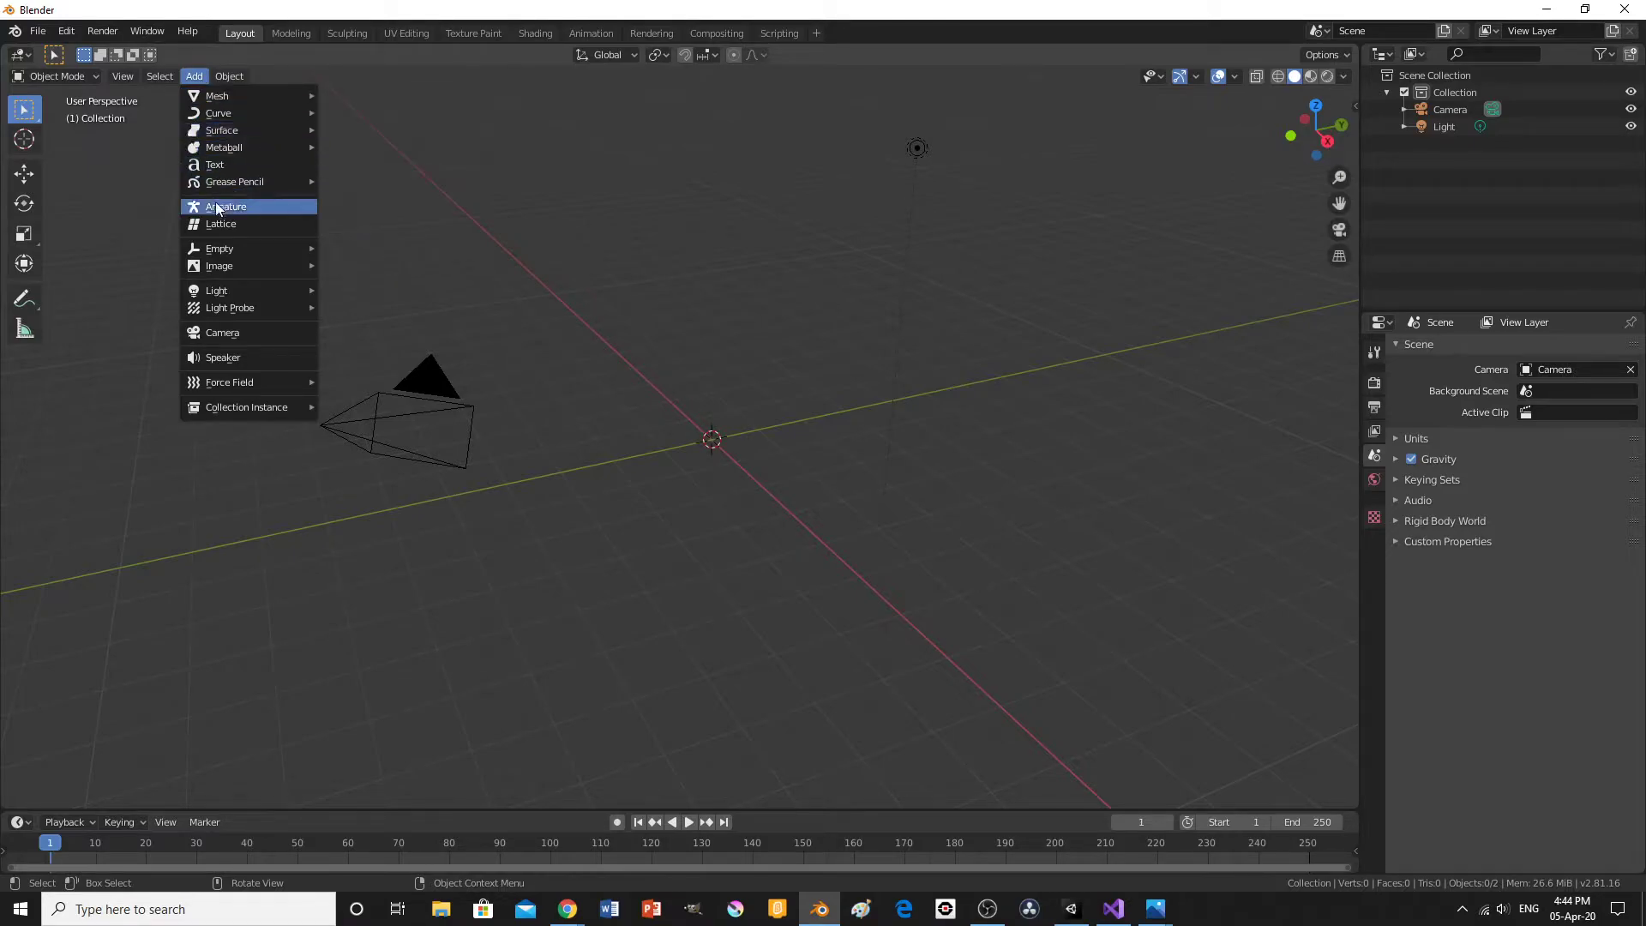
pyautogui.click(199, 77)
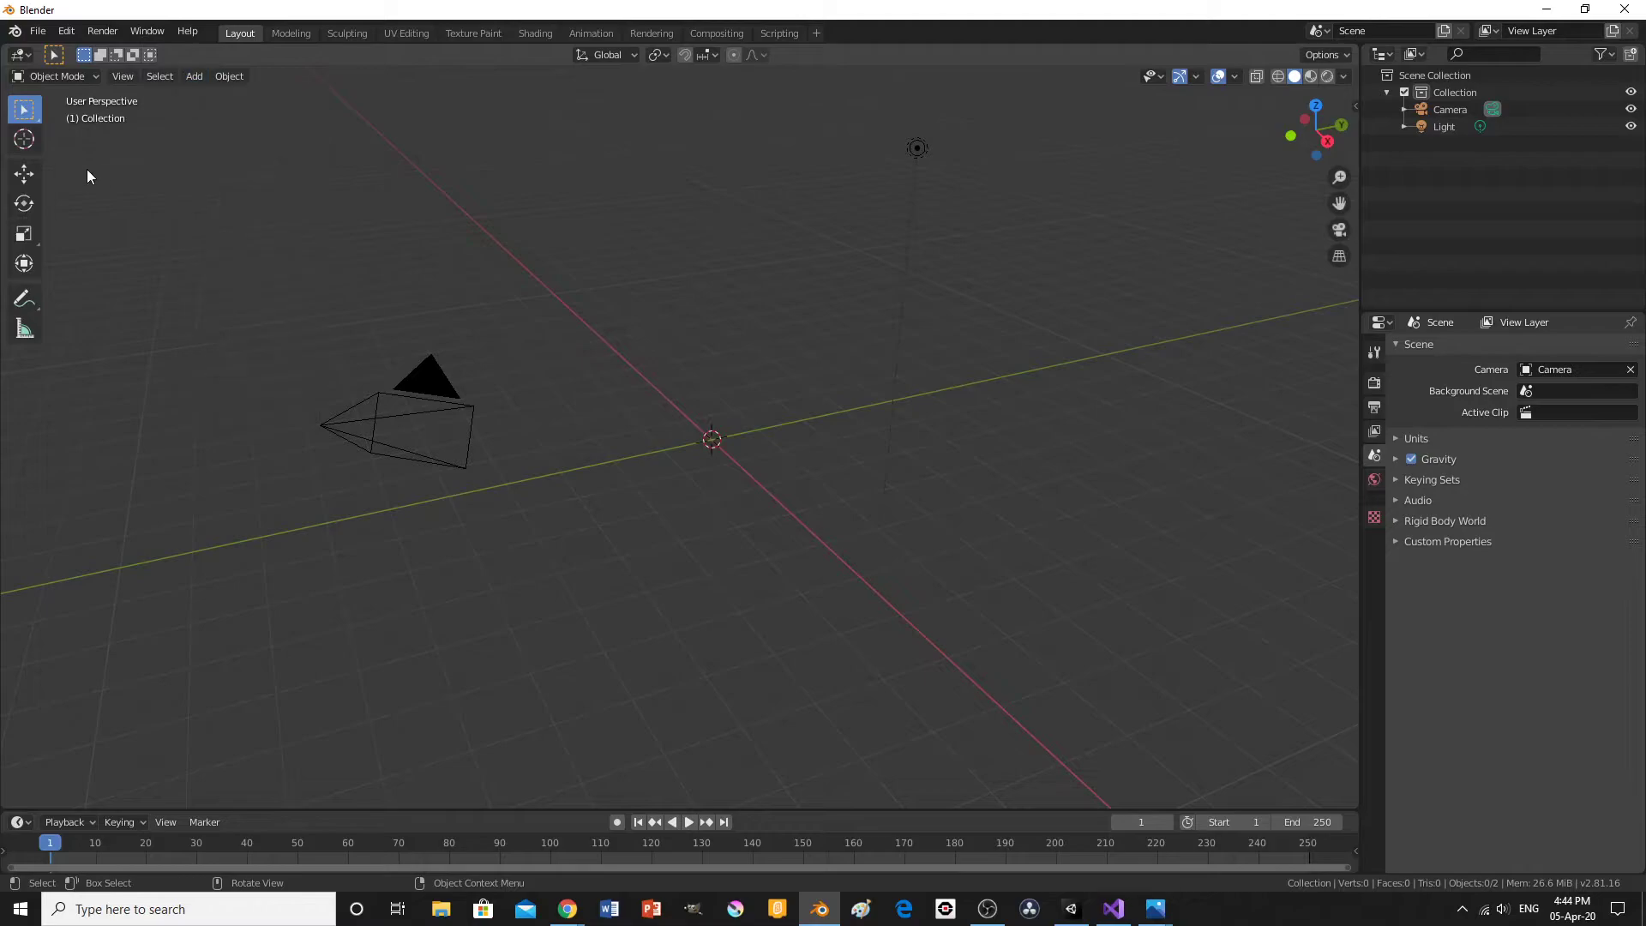
# Look through the Add-ons, Input and System preferences in an enlarged preferences window, and close it.
pyautogui.click(62, 30)
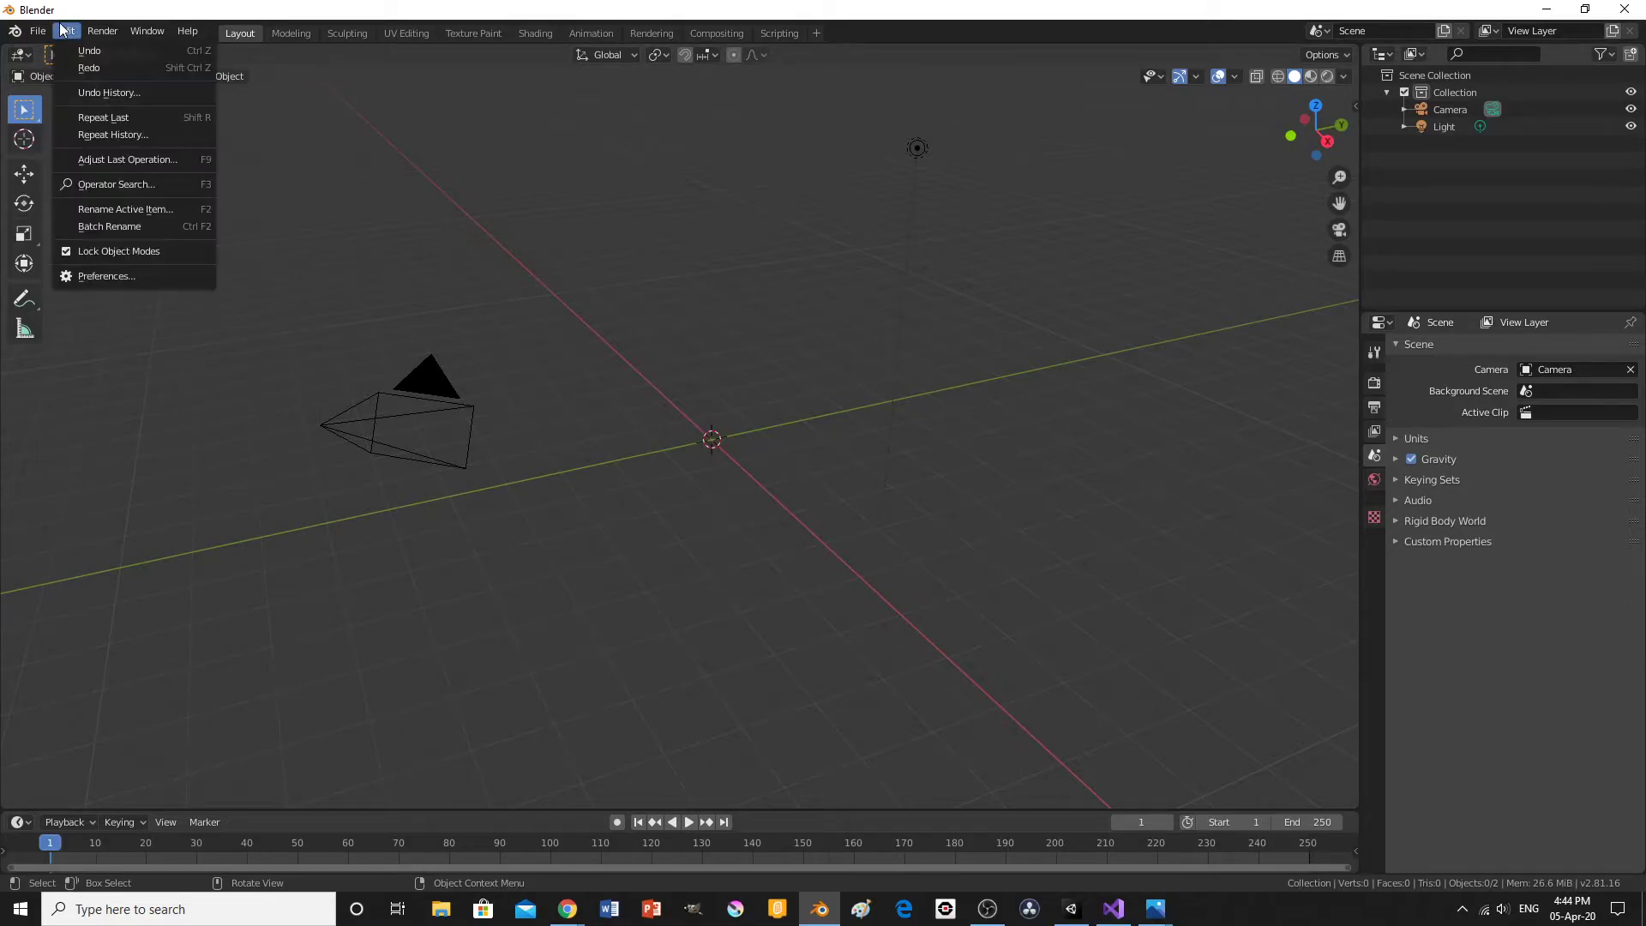
pyautogui.click(156, 279)
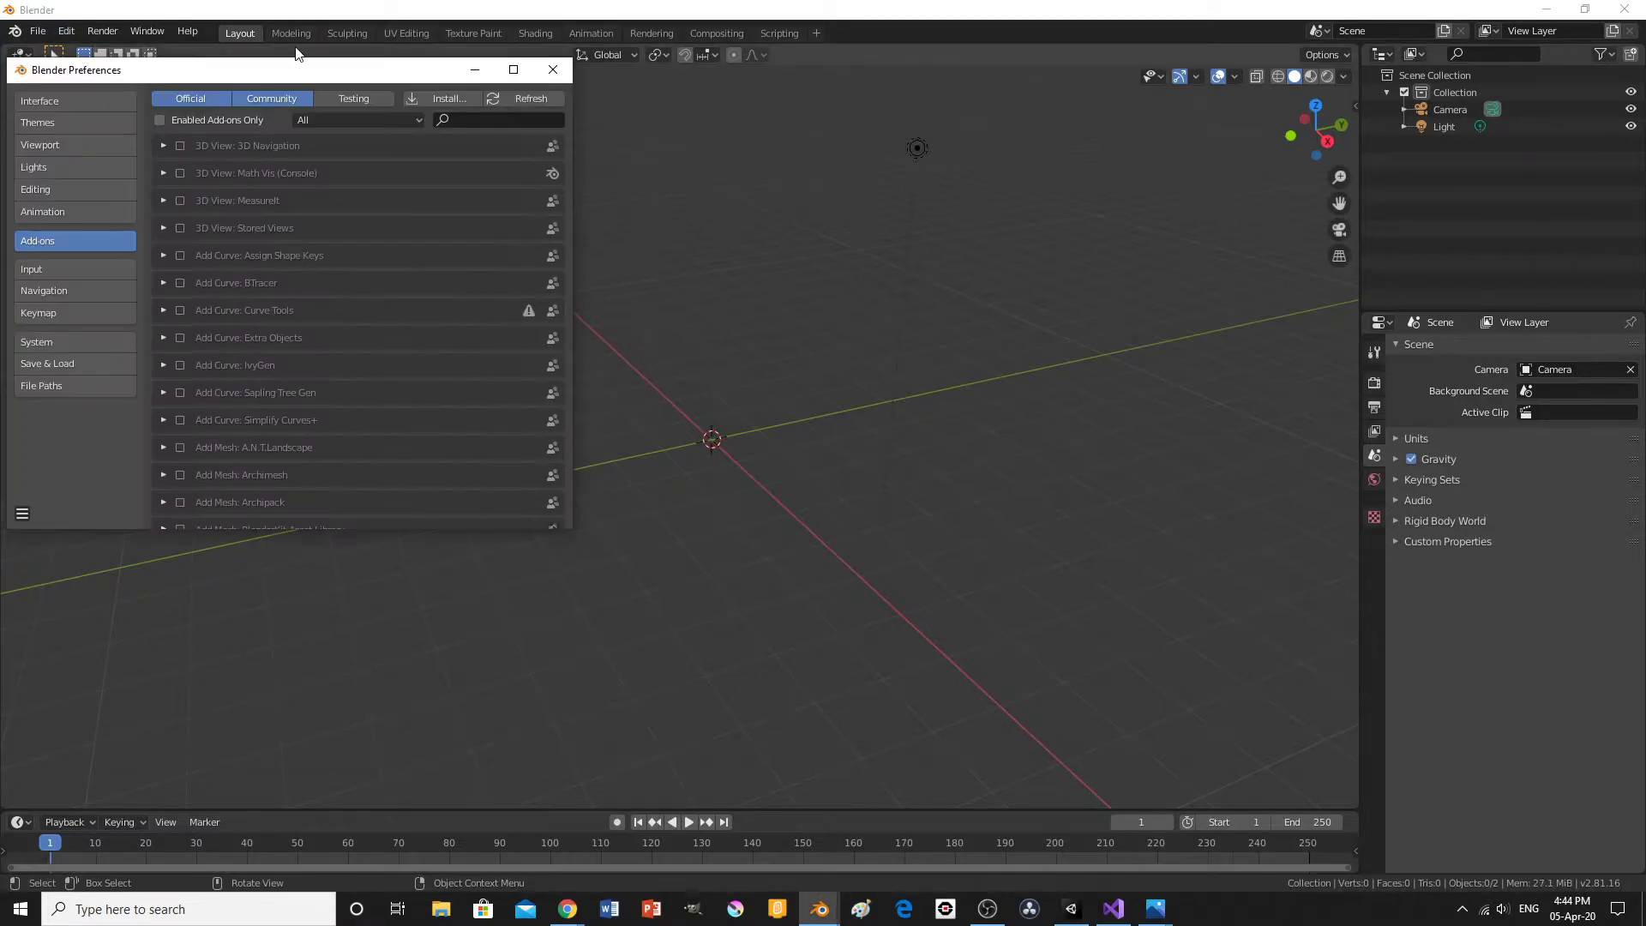
pyautogui.moveTo(296, 69); pyautogui.dragTo(790, 144)
pyautogui.doubleClick(790, 144)
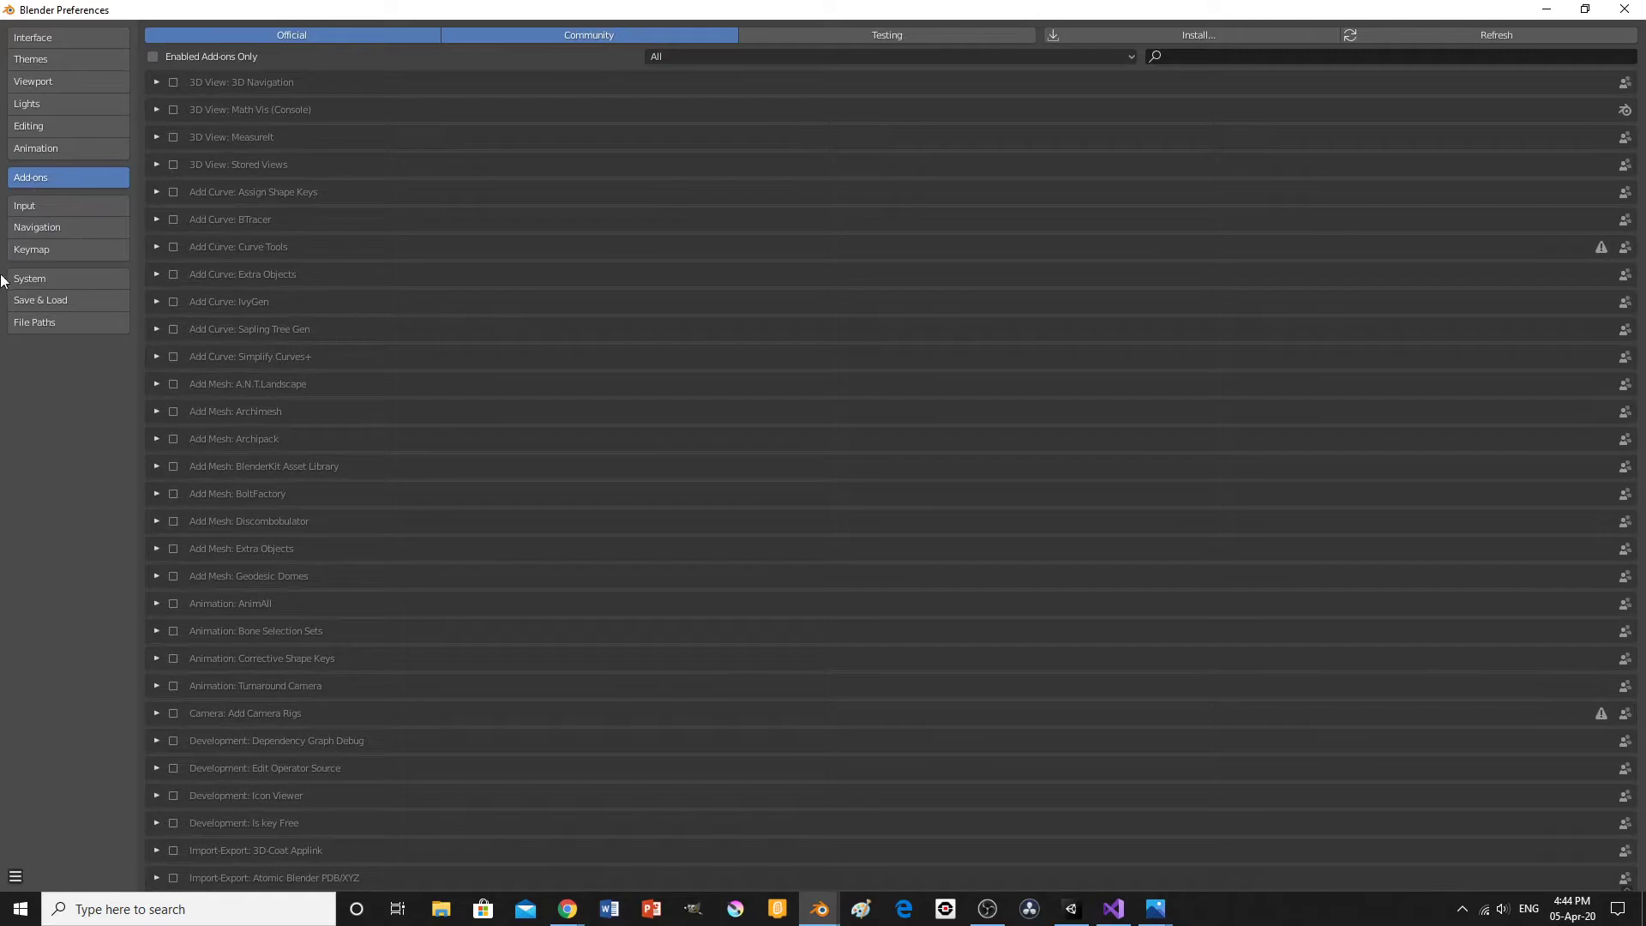
pyautogui.click(63, 211)
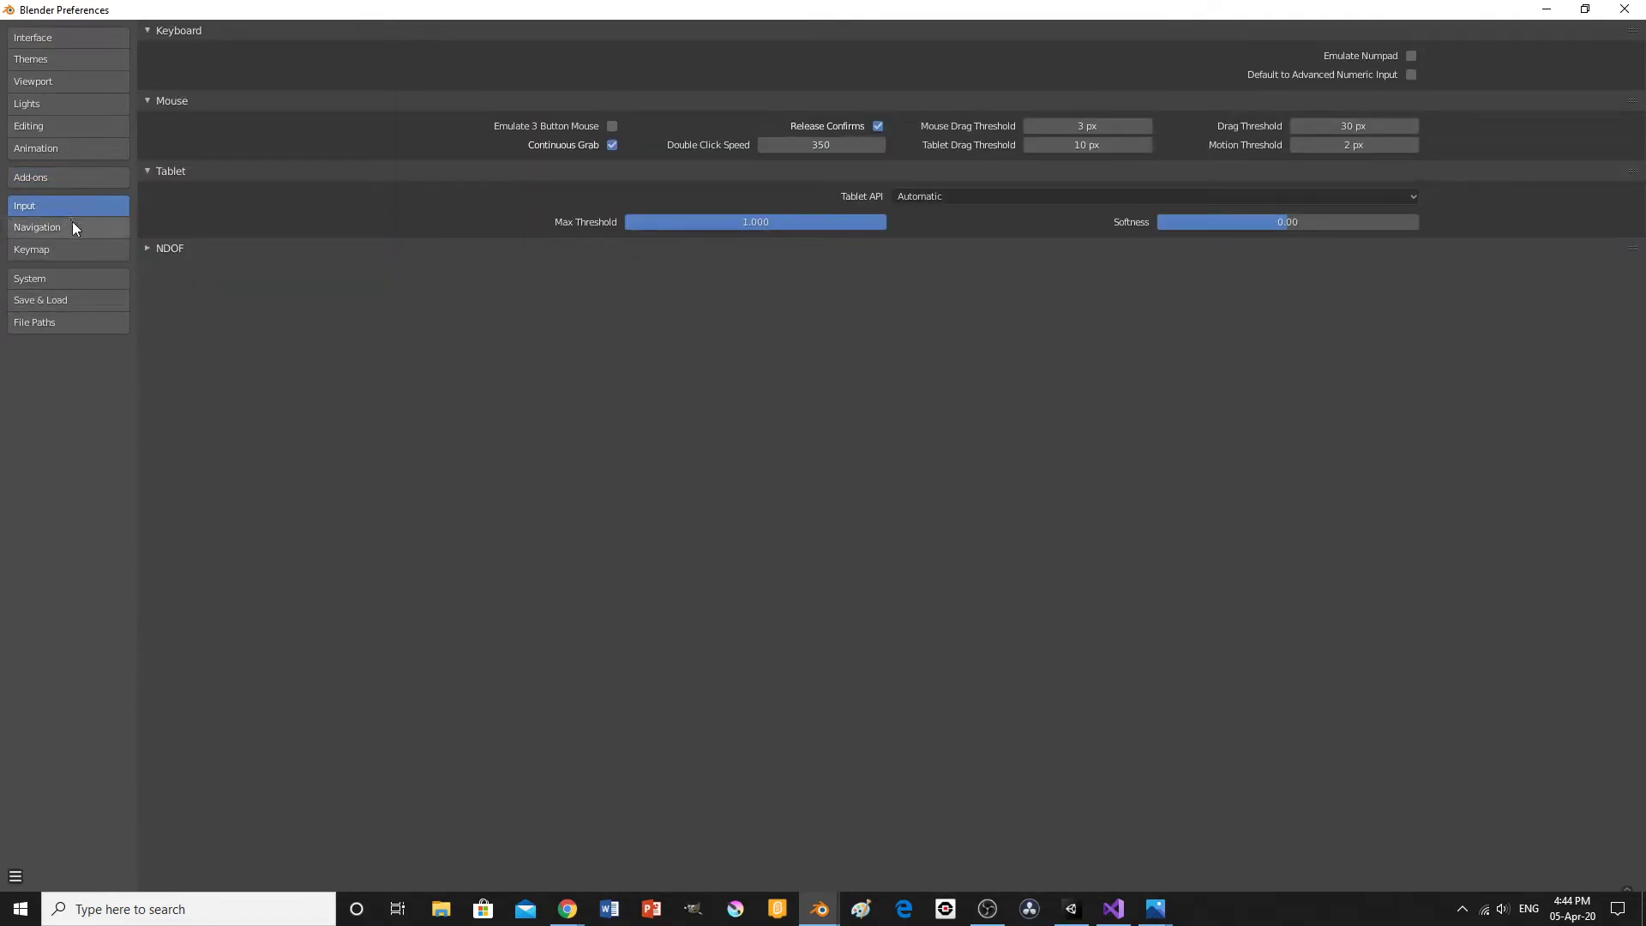
pyautogui.click(49, 286)
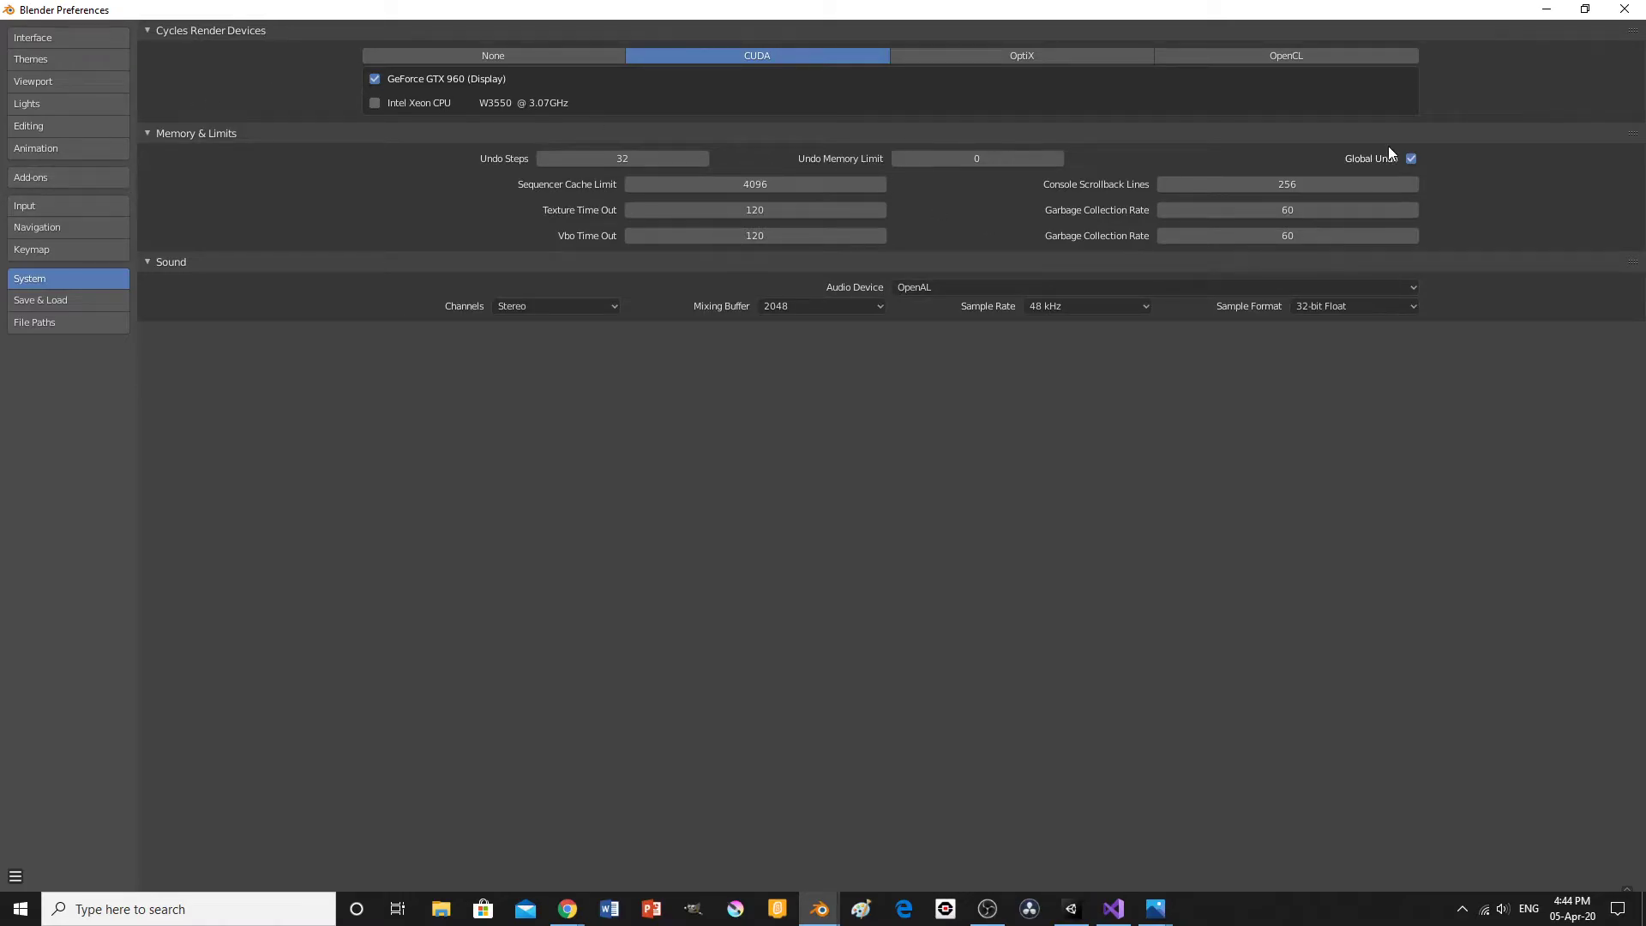
pyautogui.click(1623, 9)
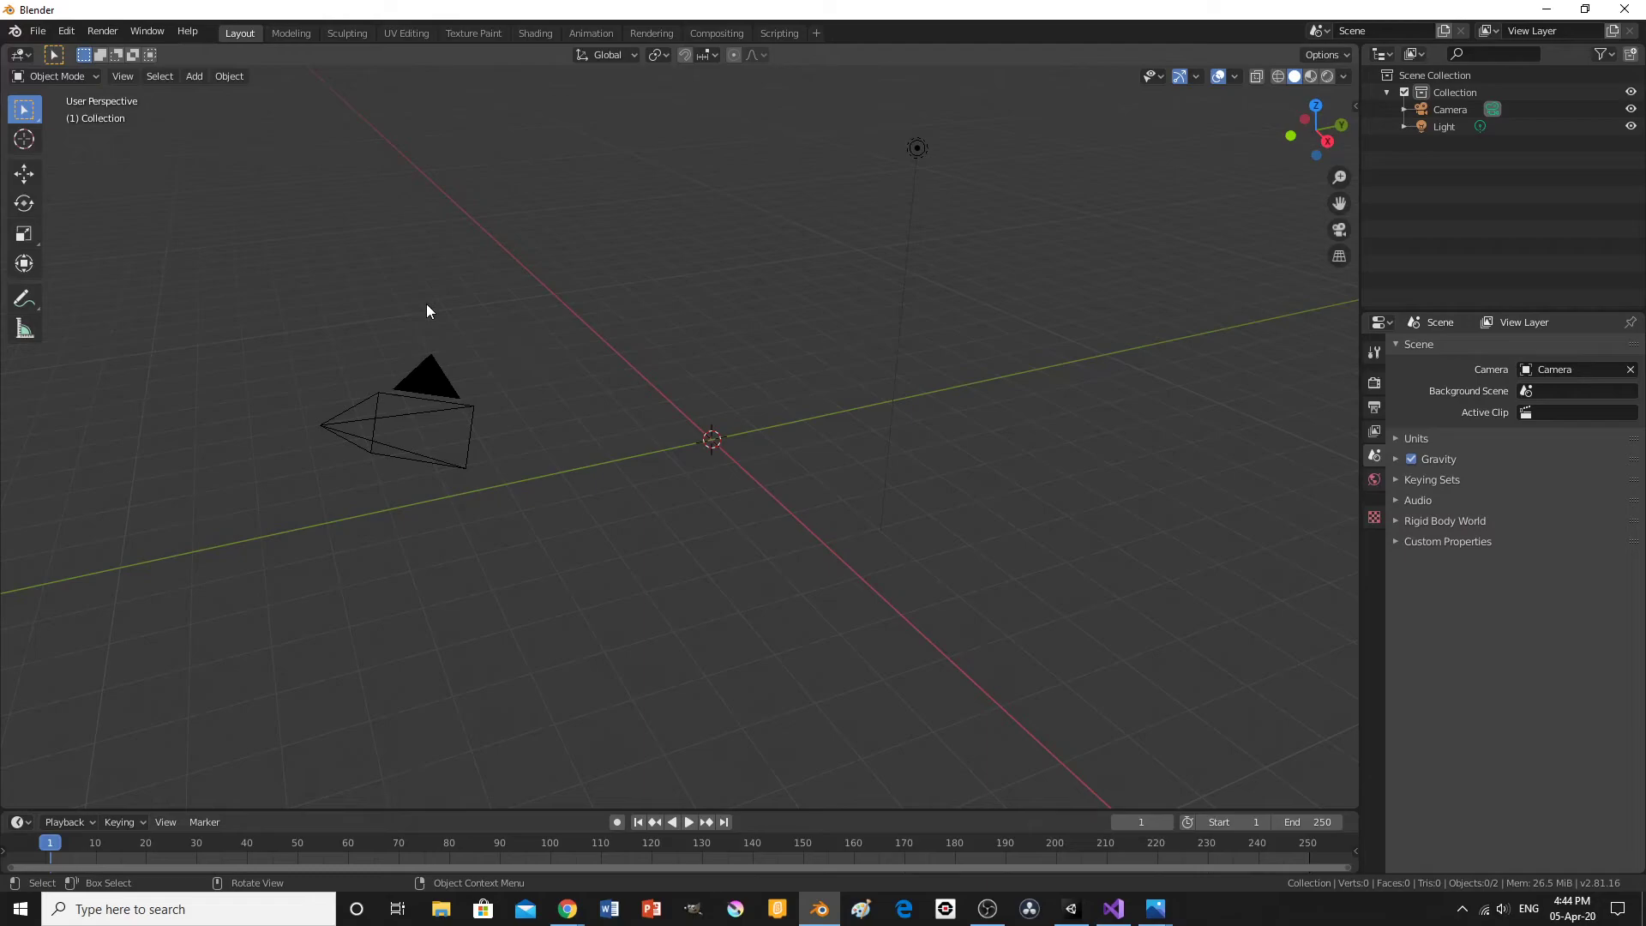
# Start adding a reference image and select Cup.jpeg in the Cup folder.
pyautogui.hotkey('shift', 'a')
pyautogui.moveTo(394, 490)
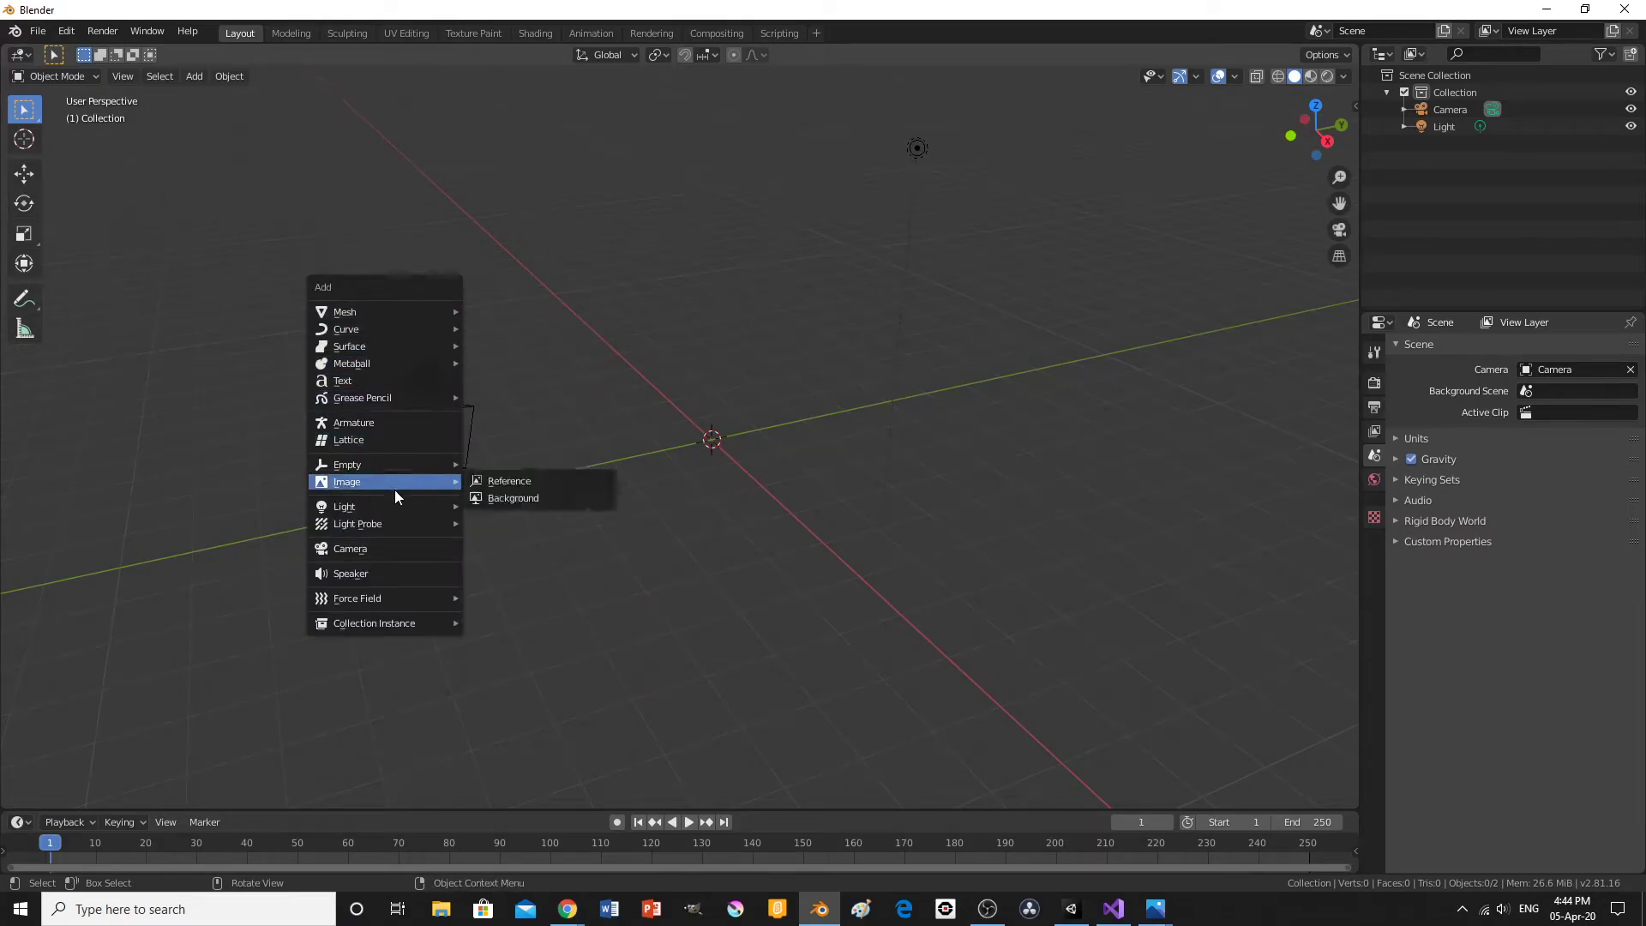
pyautogui.click(535, 481)
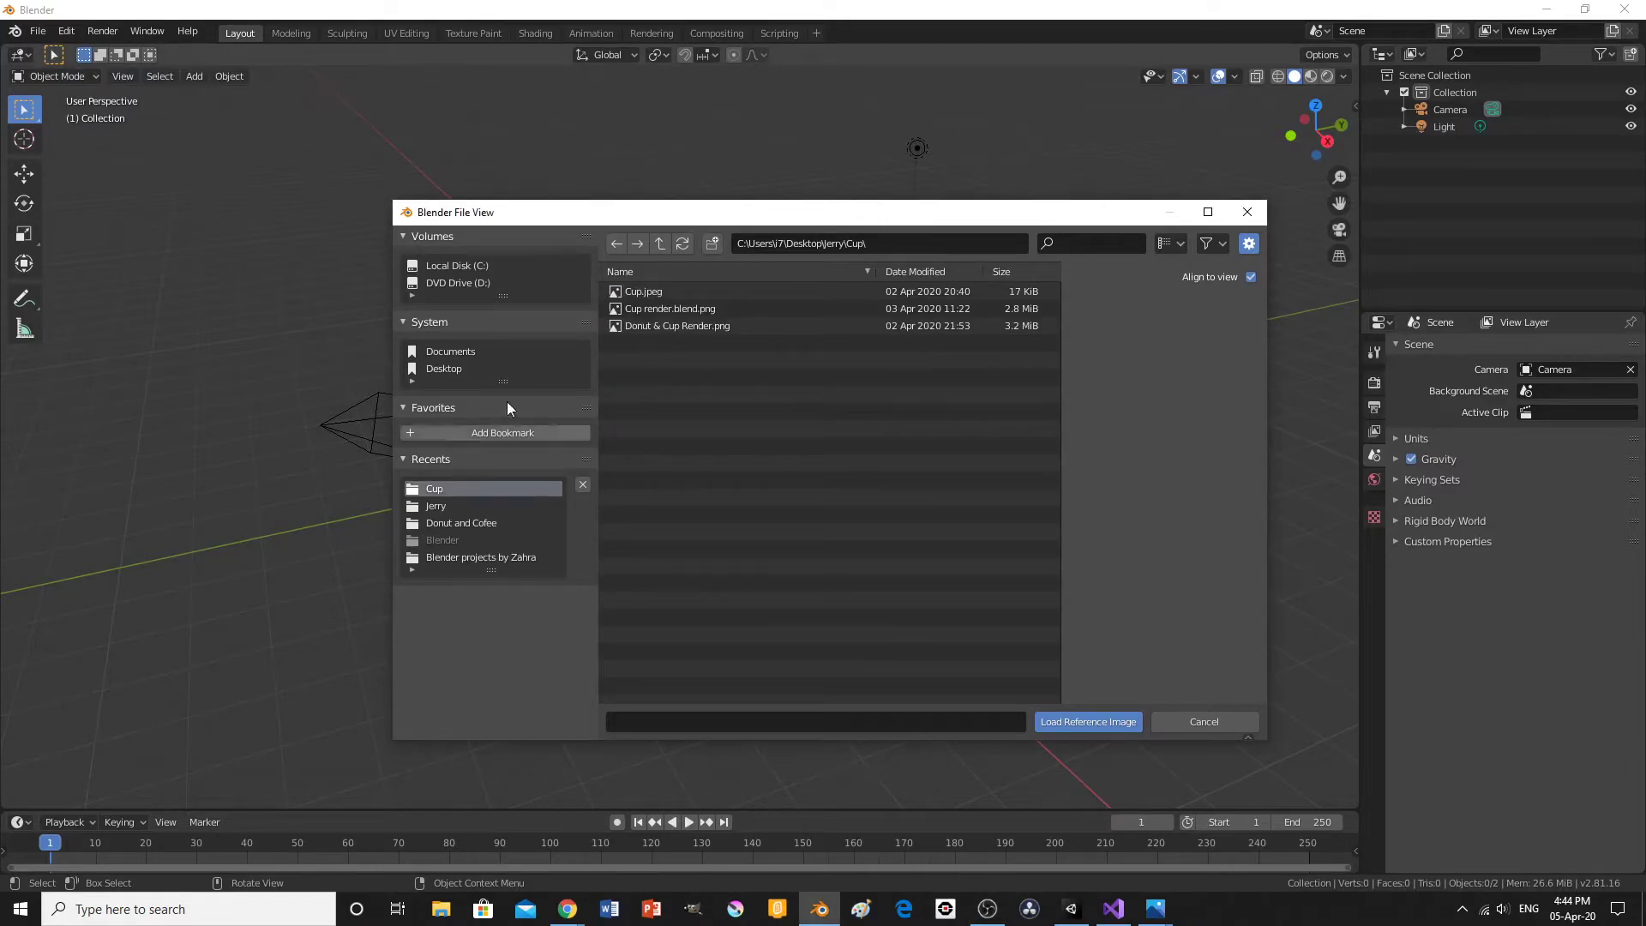
pyautogui.click(660, 291)
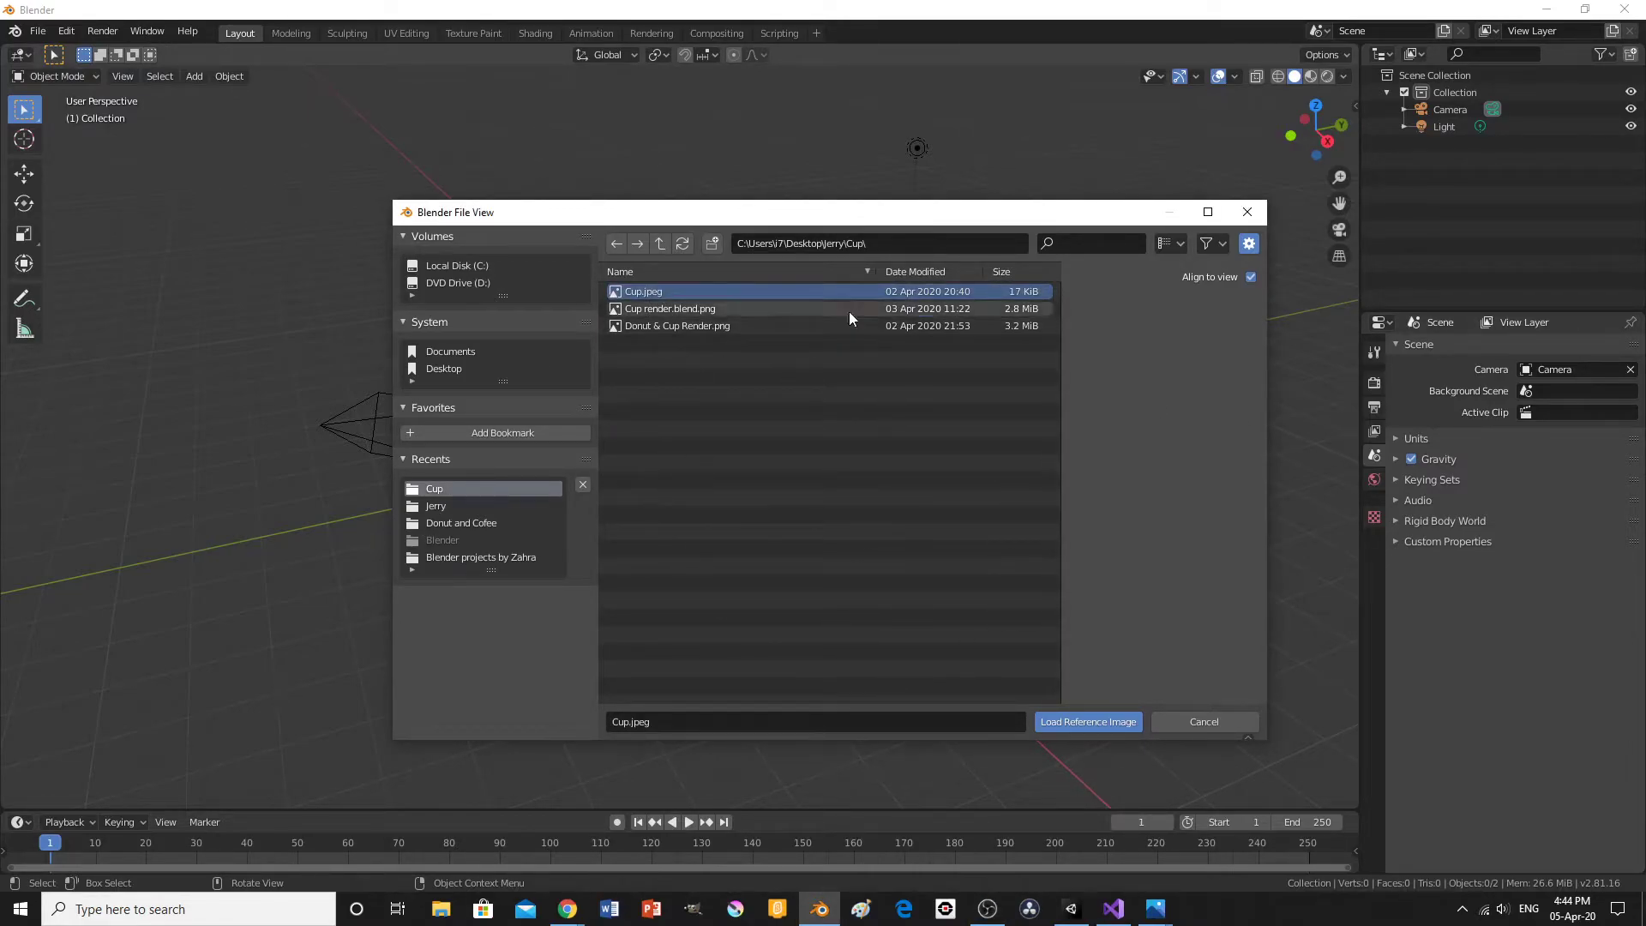
# Browse the local disk, Documents, Desktop and recent folders for available reference images.
pyautogui.click(461, 504)
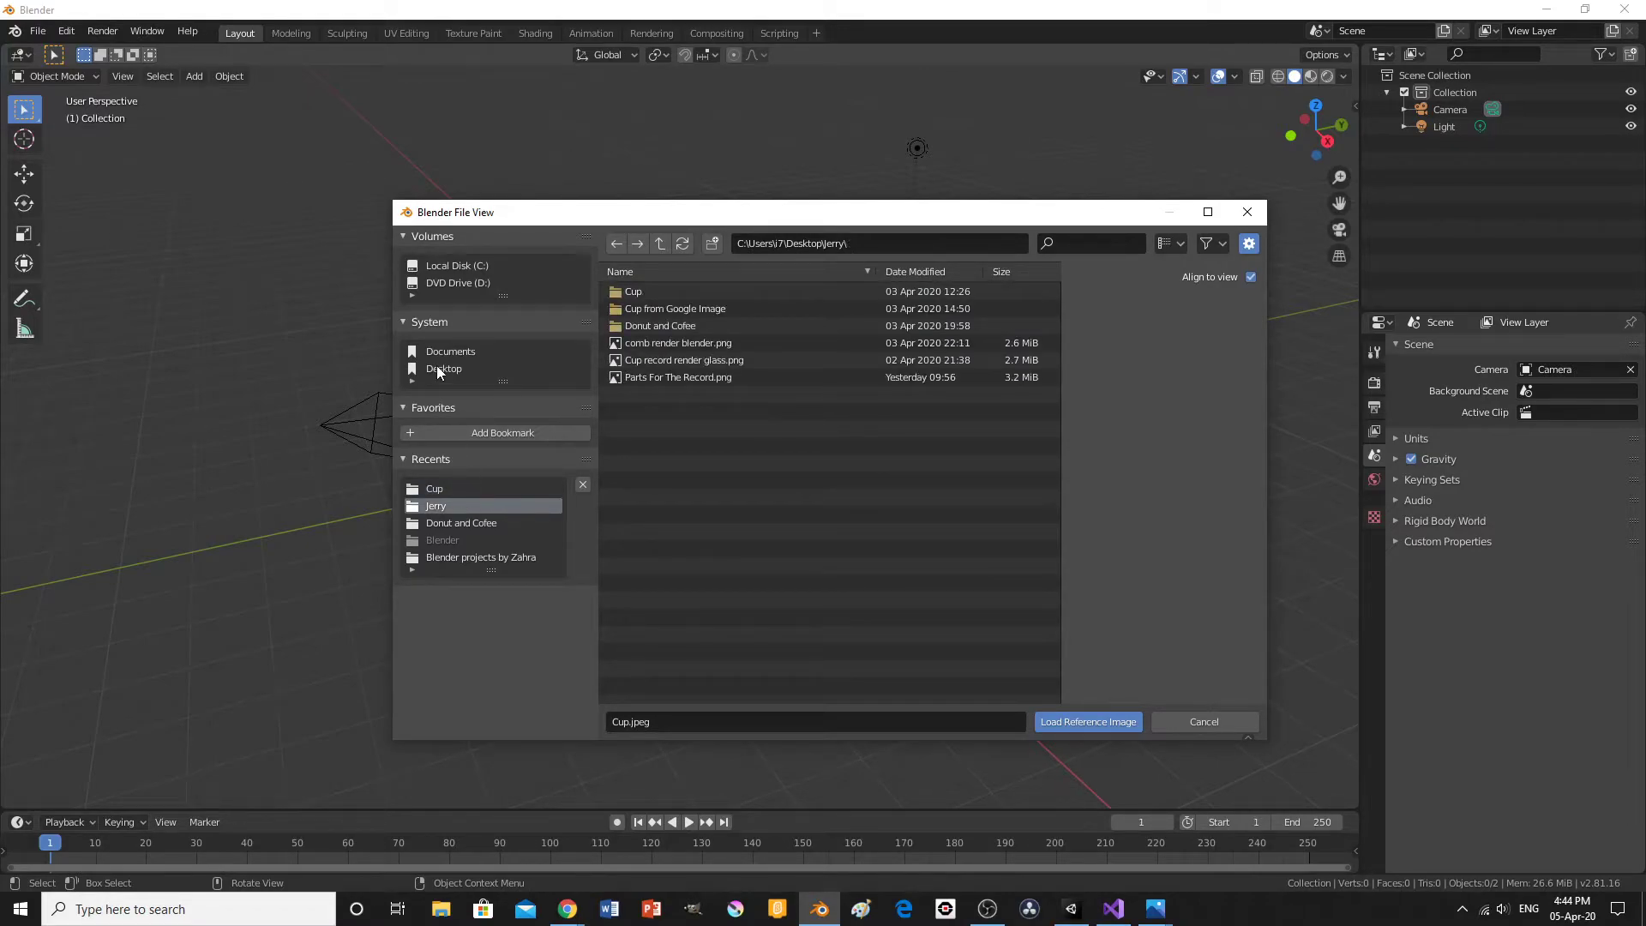
pyautogui.click(437, 370)
pyautogui.click(429, 488)
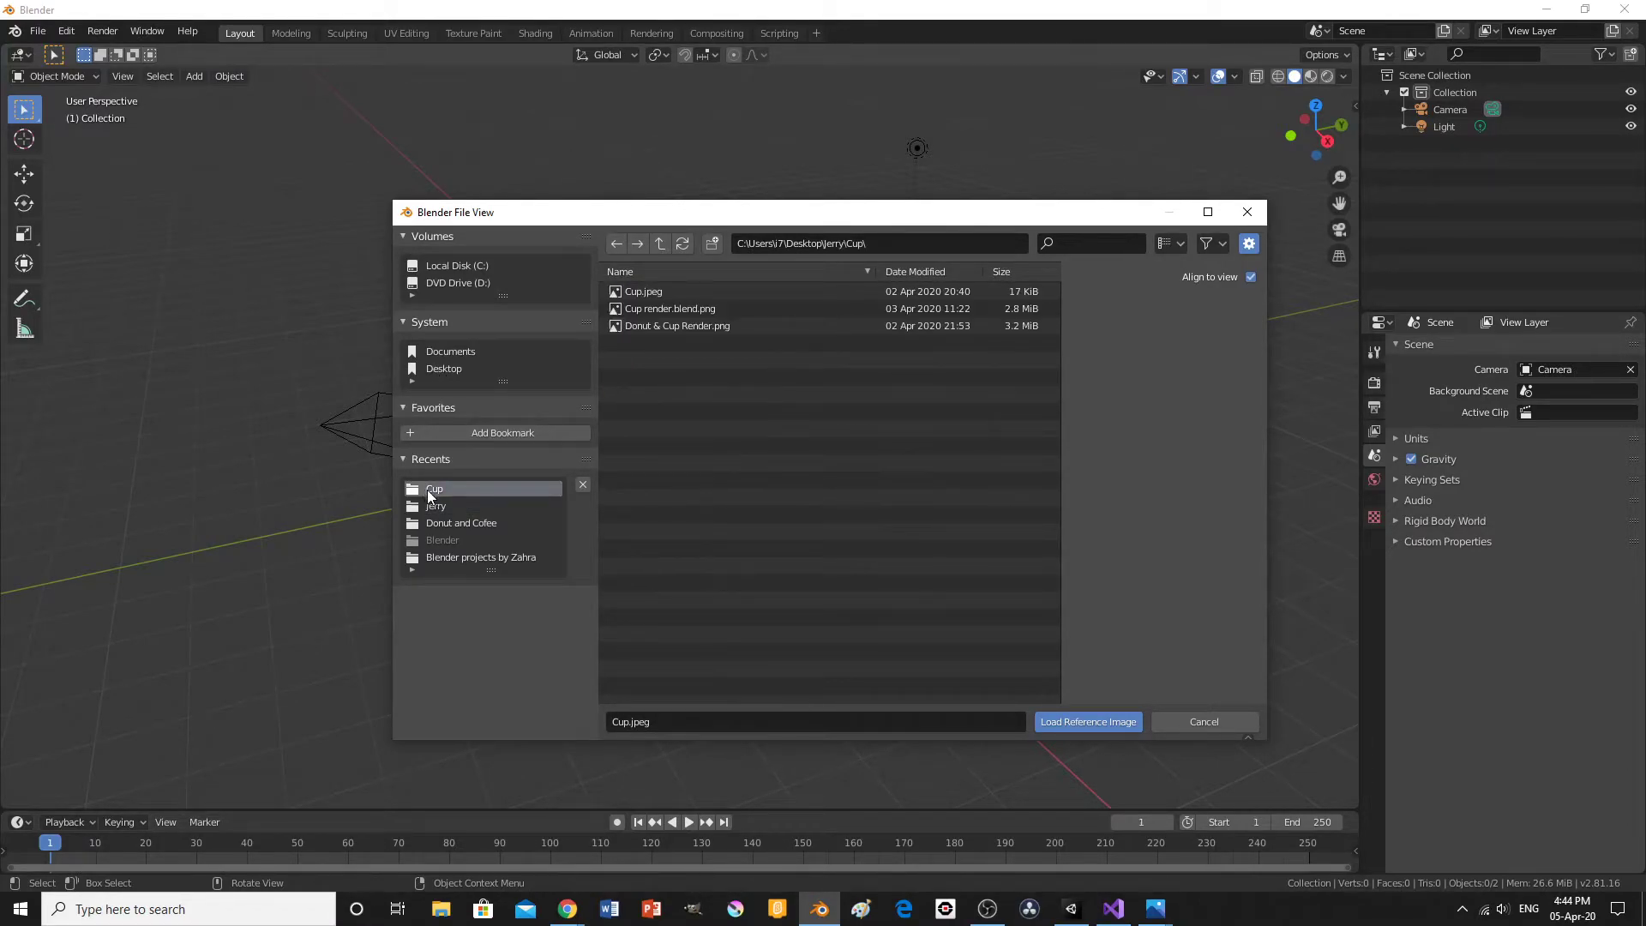
pyautogui.click(481, 270)
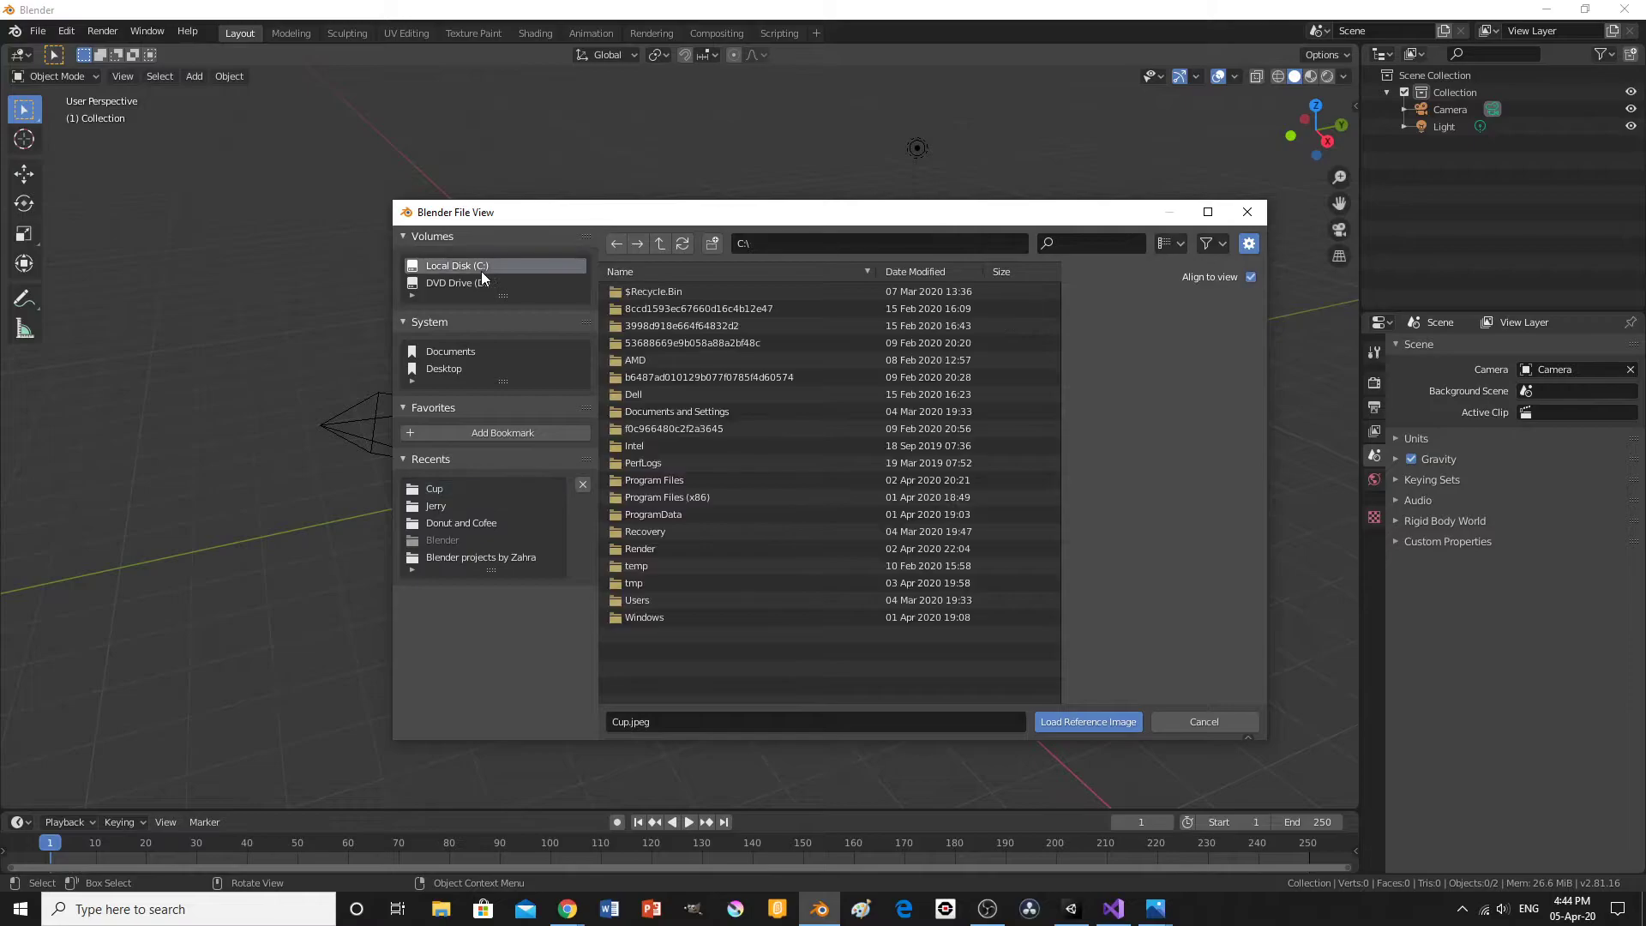
pyautogui.click(433, 353)
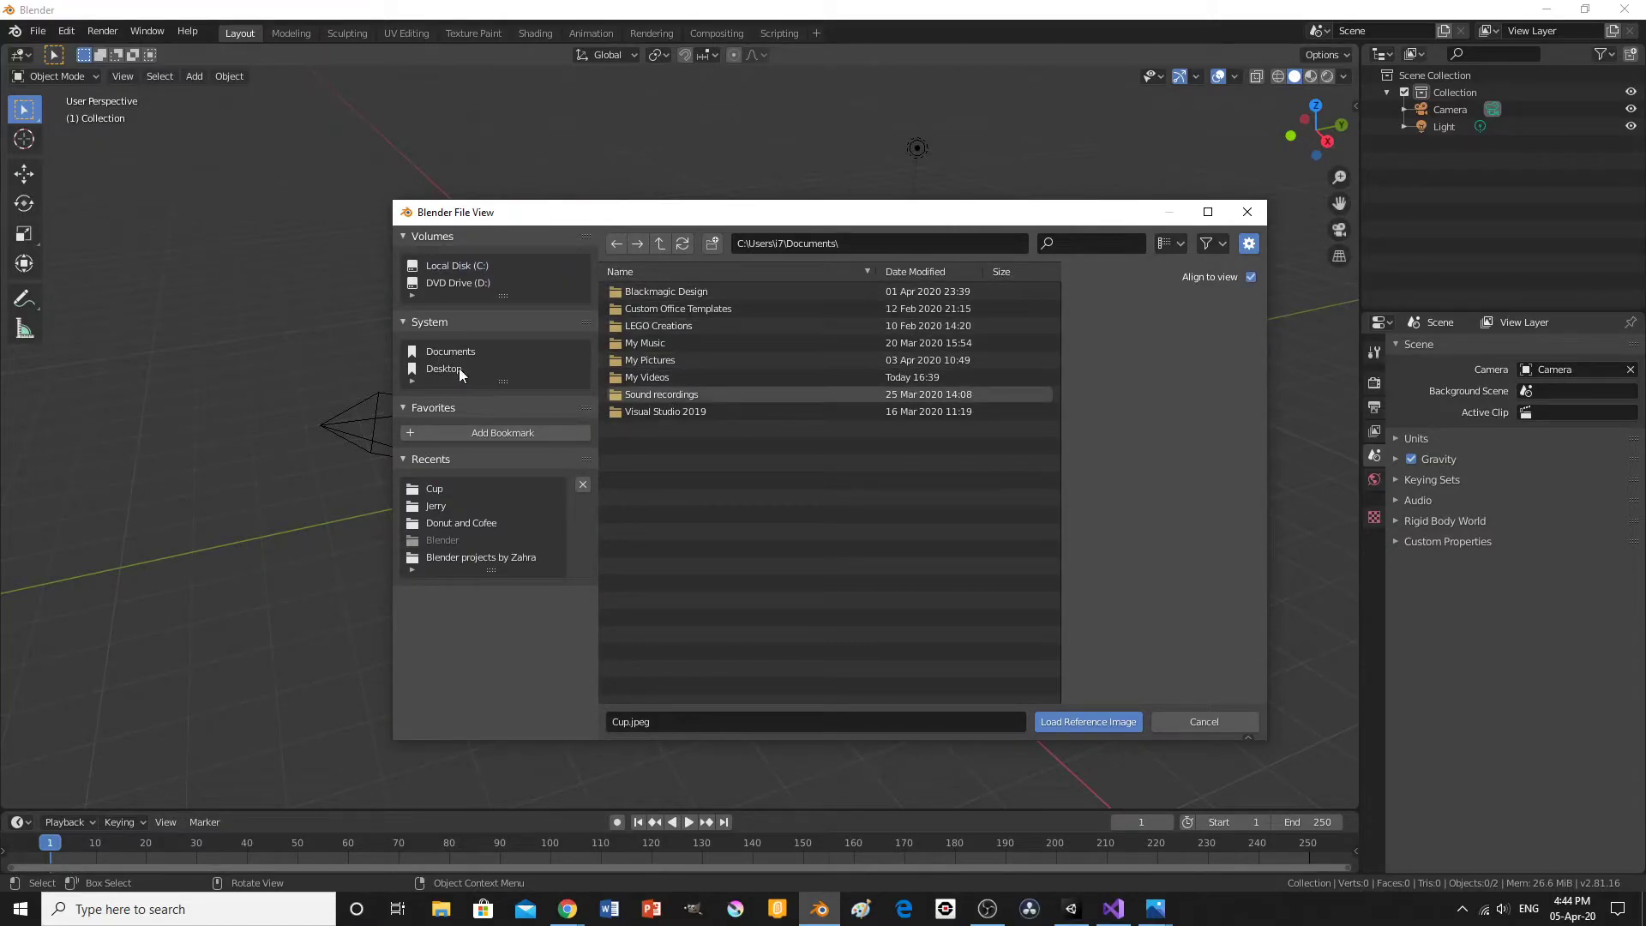
pyautogui.click(460, 368)
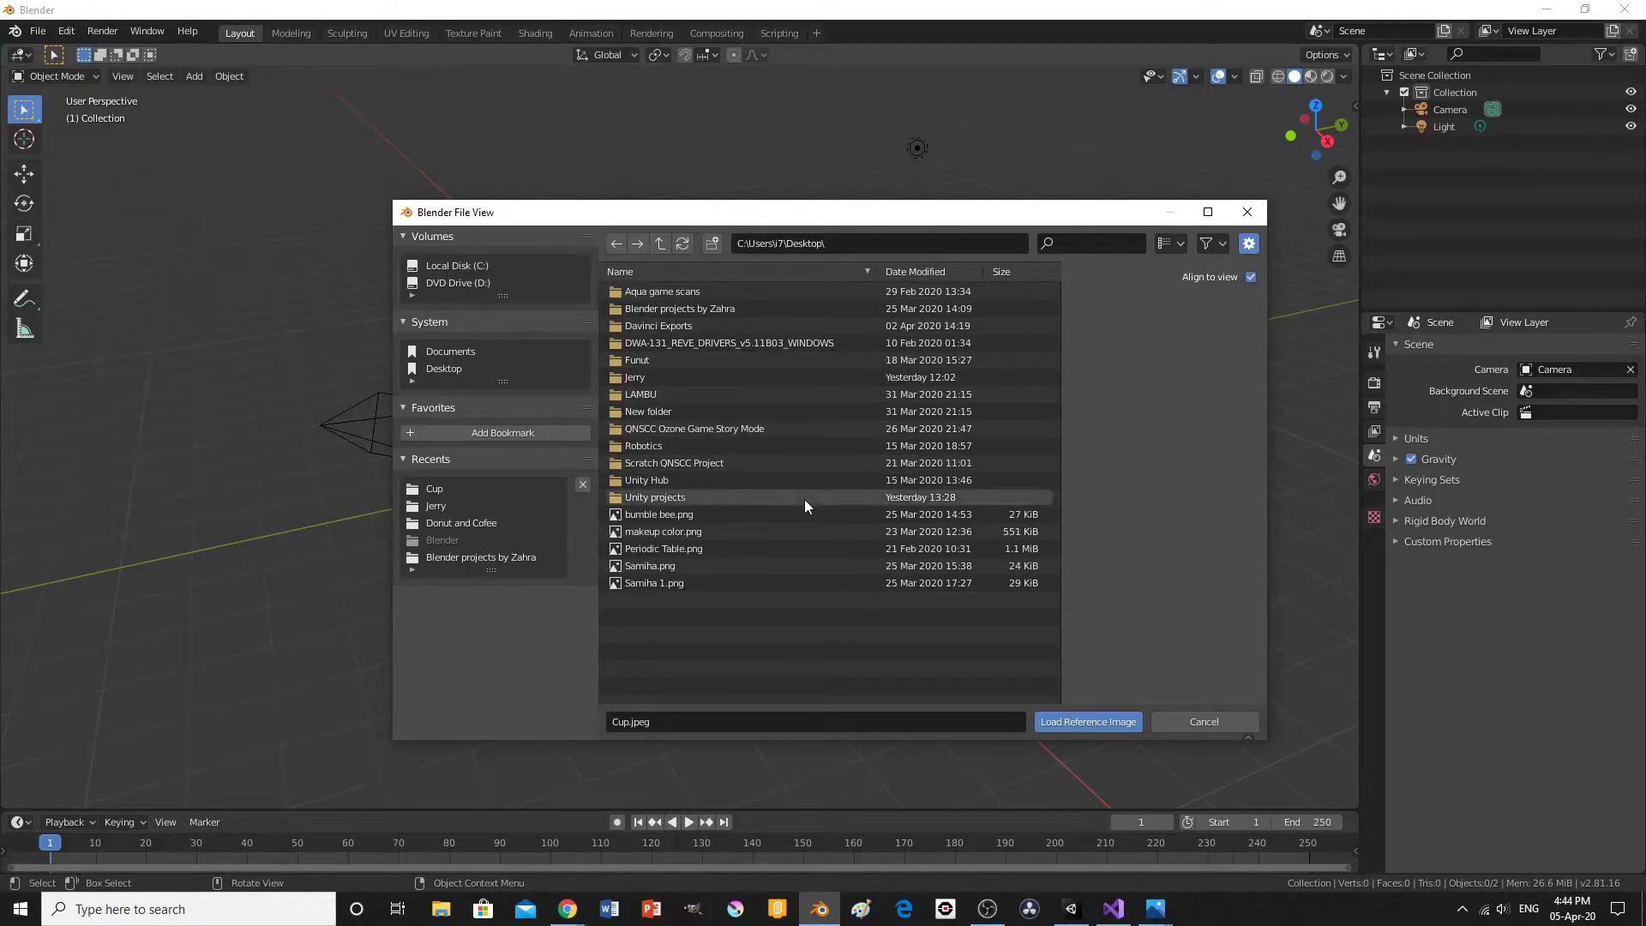
pyautogui.click(443, 489)
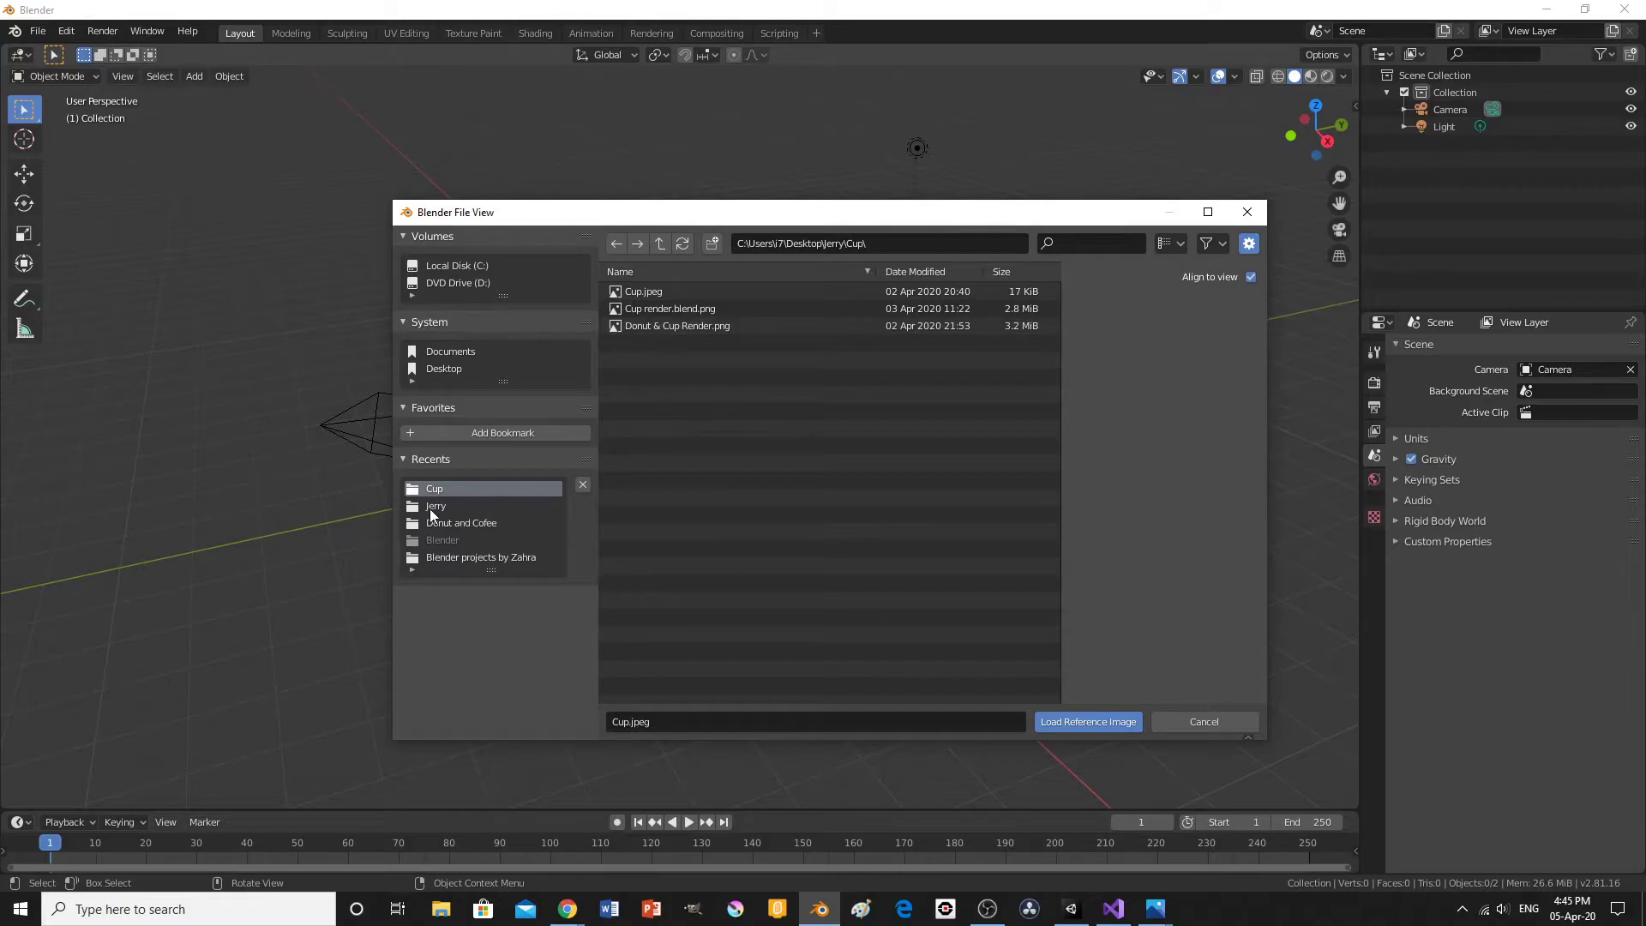
pyautogui.click(435, 507)
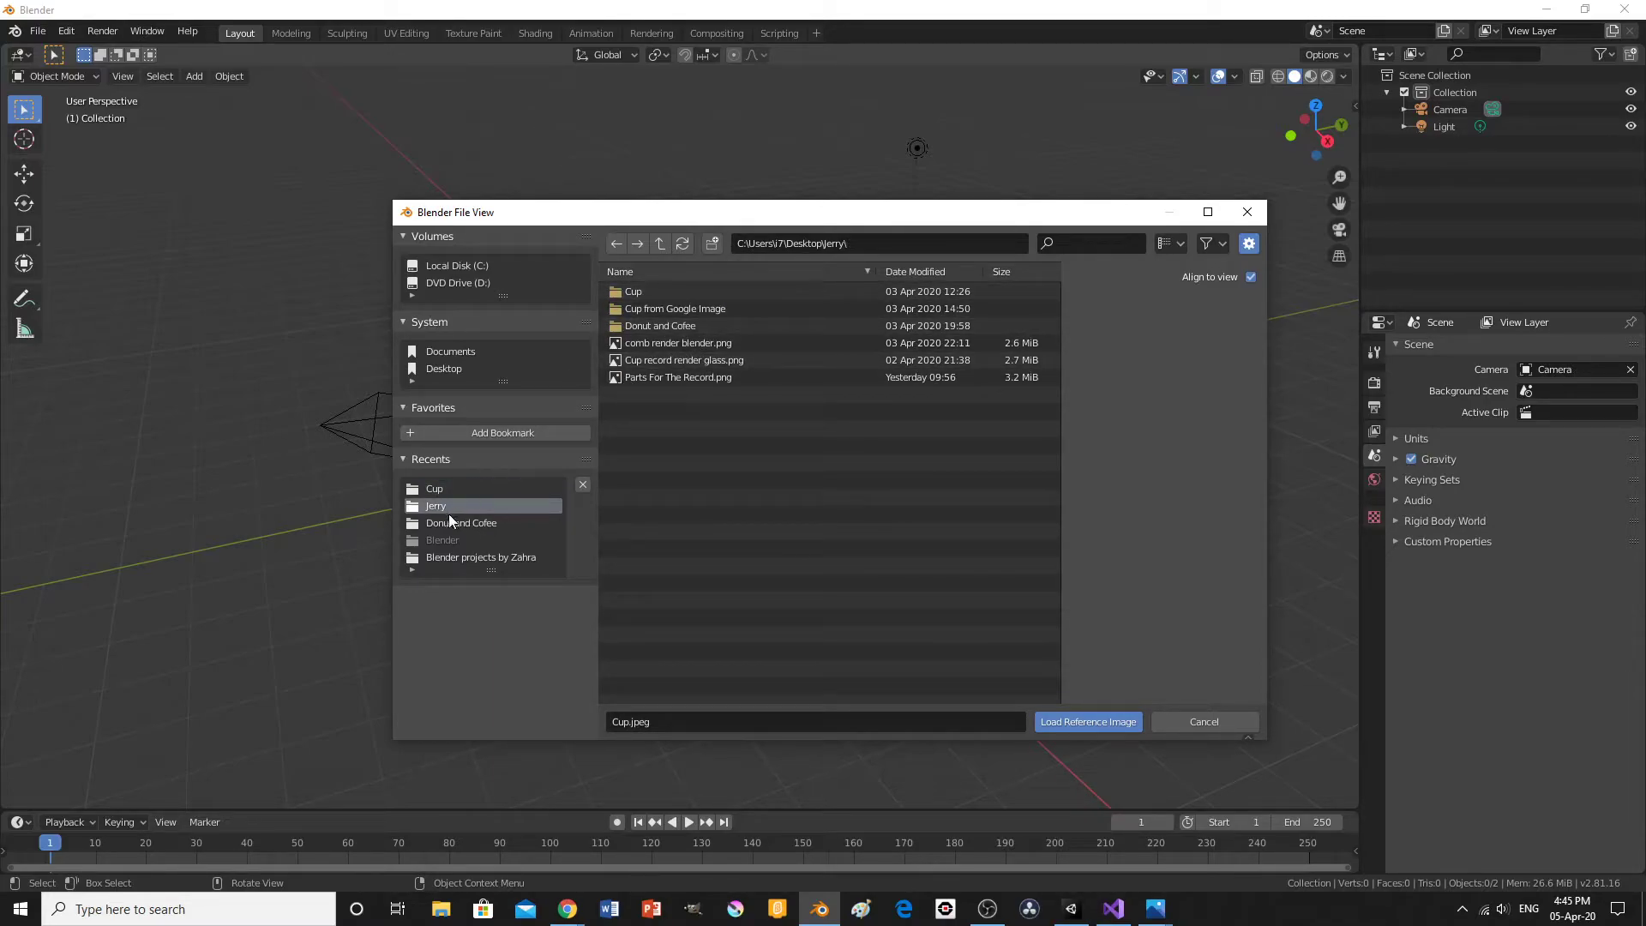
pyautogui.click(449, 522)
pyautogui.click(446, 557)
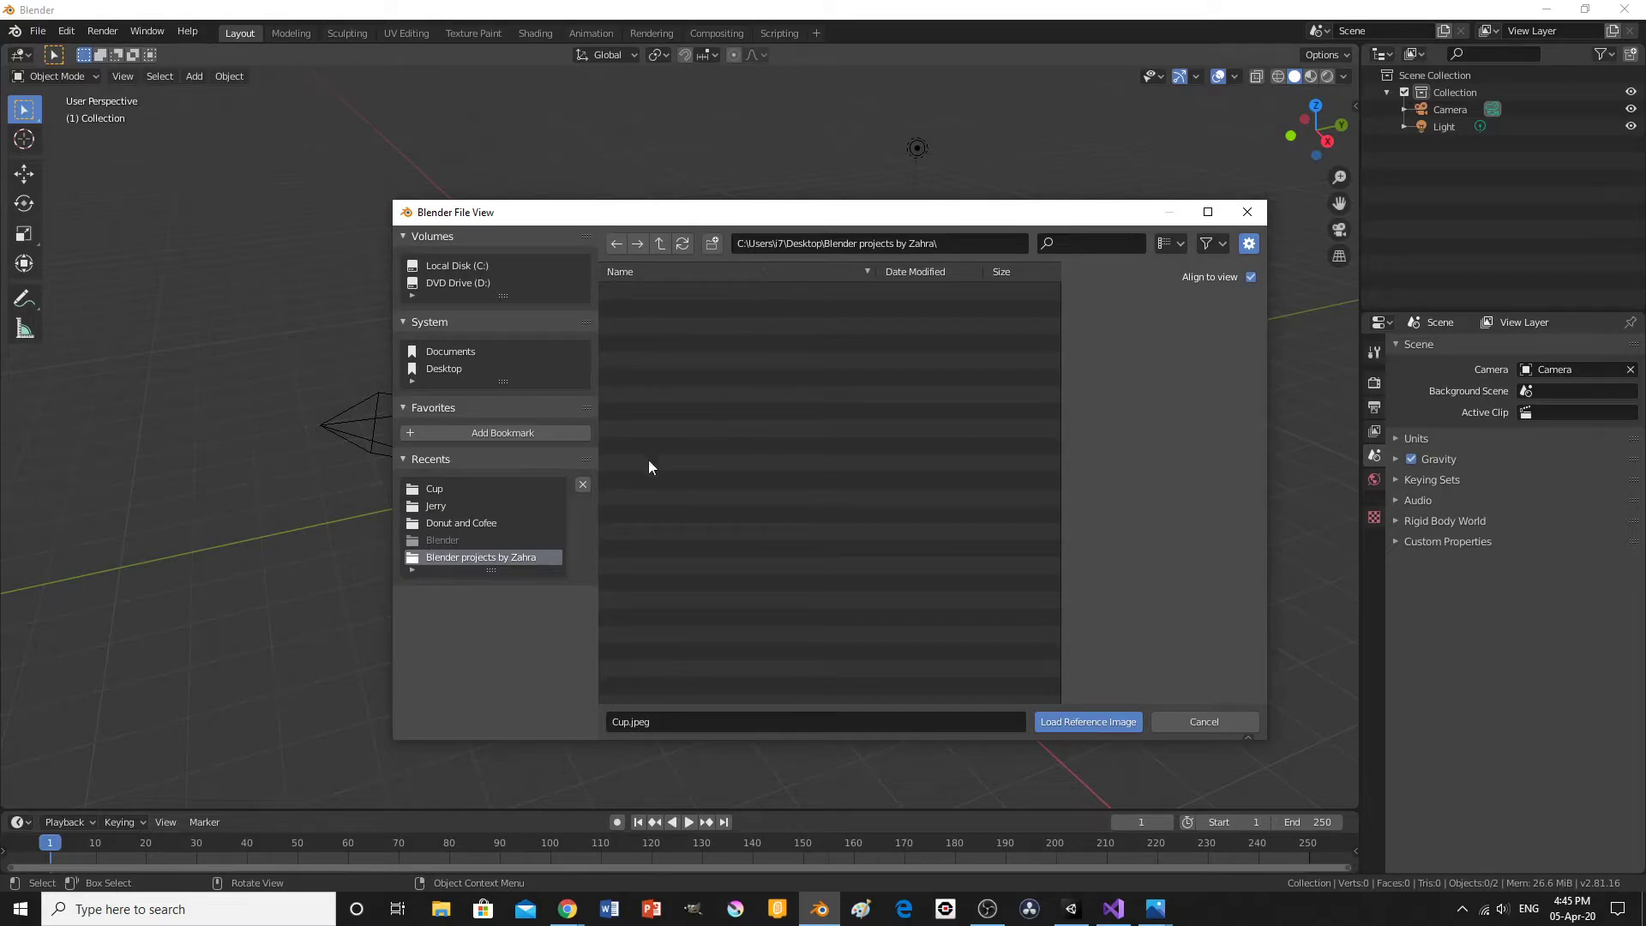
pyautogui.click(429, 508)
# Load Cup.jpeg from the Cup folder into the scene as a reference image.
pyautogui.click(444, 489)
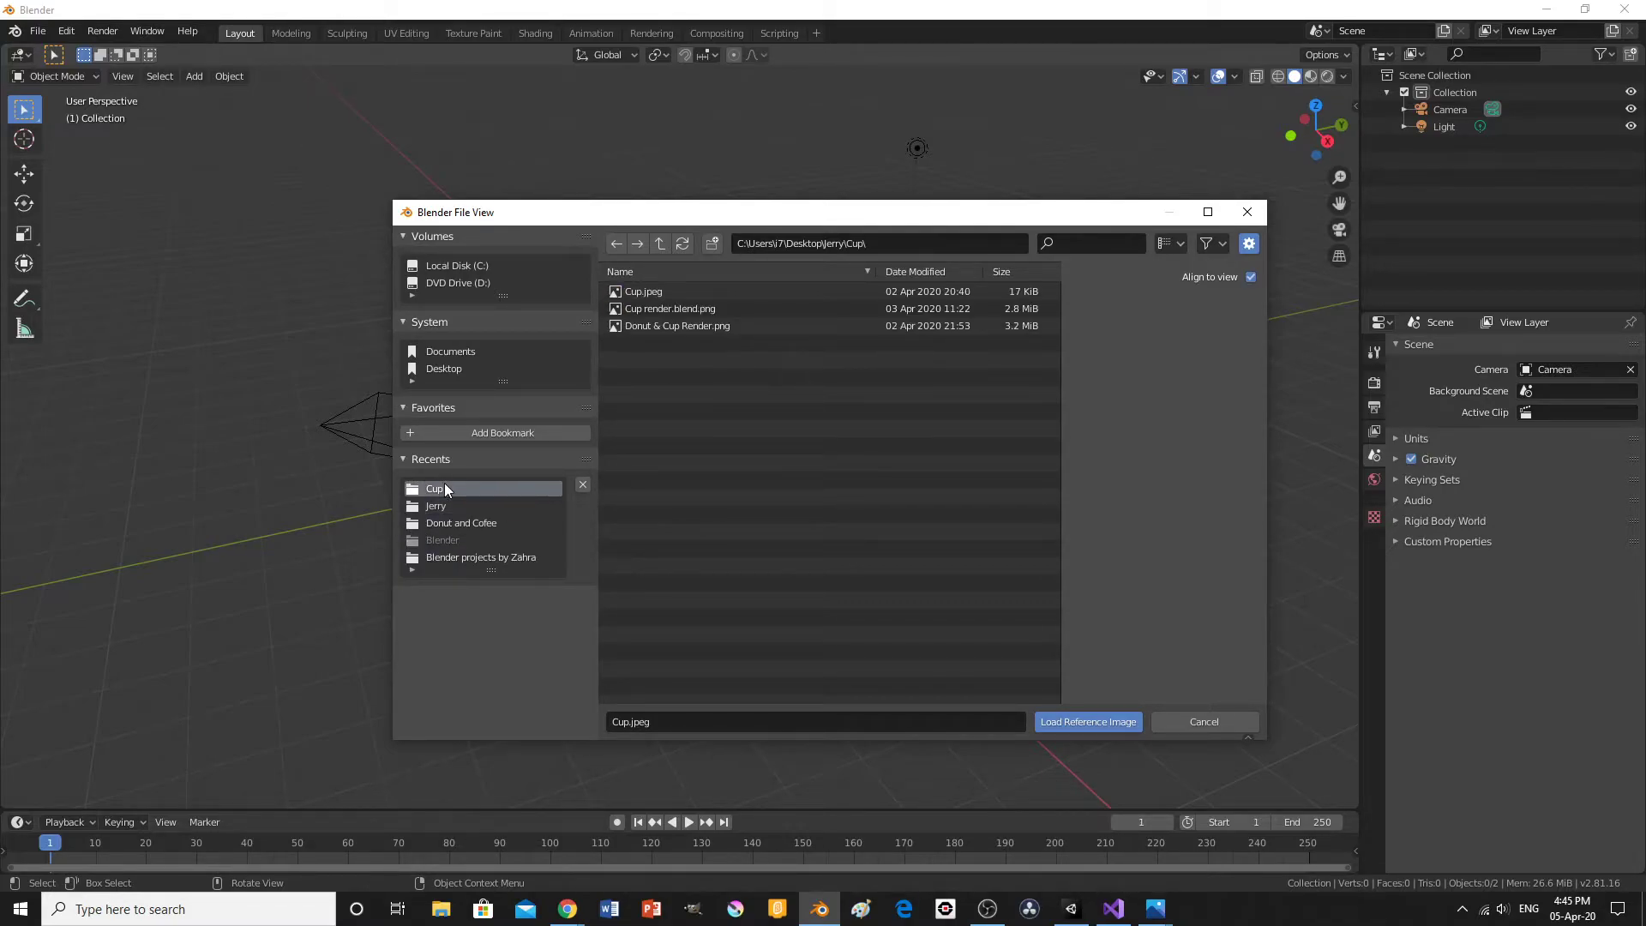
pyautogui.click(722, 291)
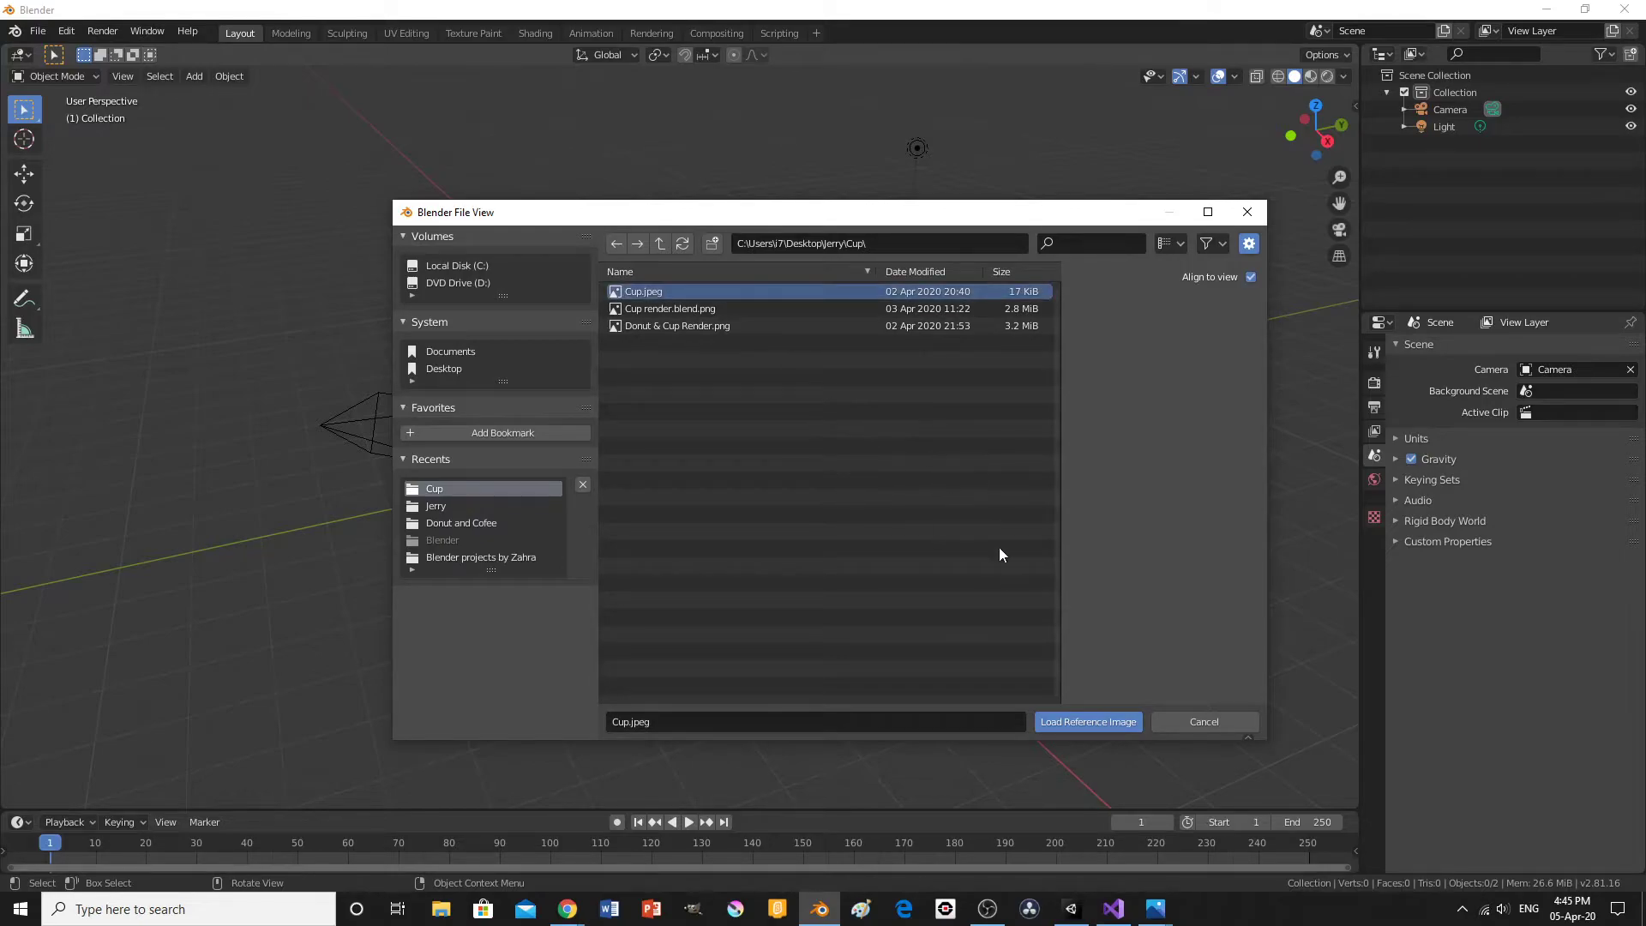
pyautogui.click(1087, 728)
pyautogui.hotkey('alt', 'Tab')
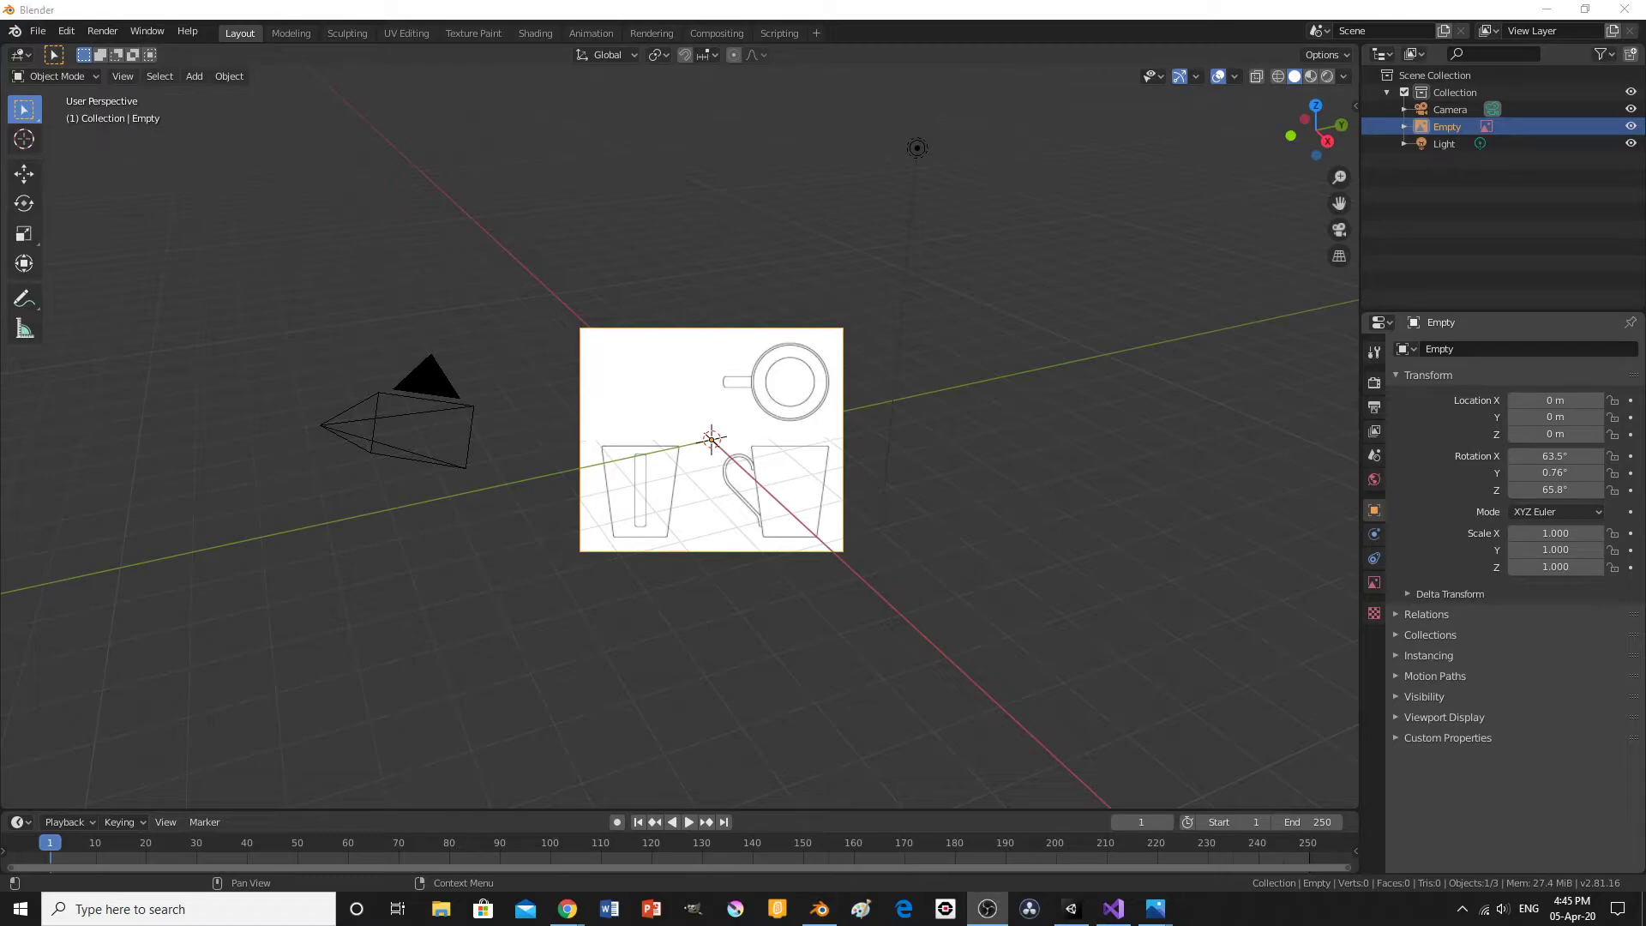
pyautogui.click(894, 553)
pyautogui.click(776, 445)
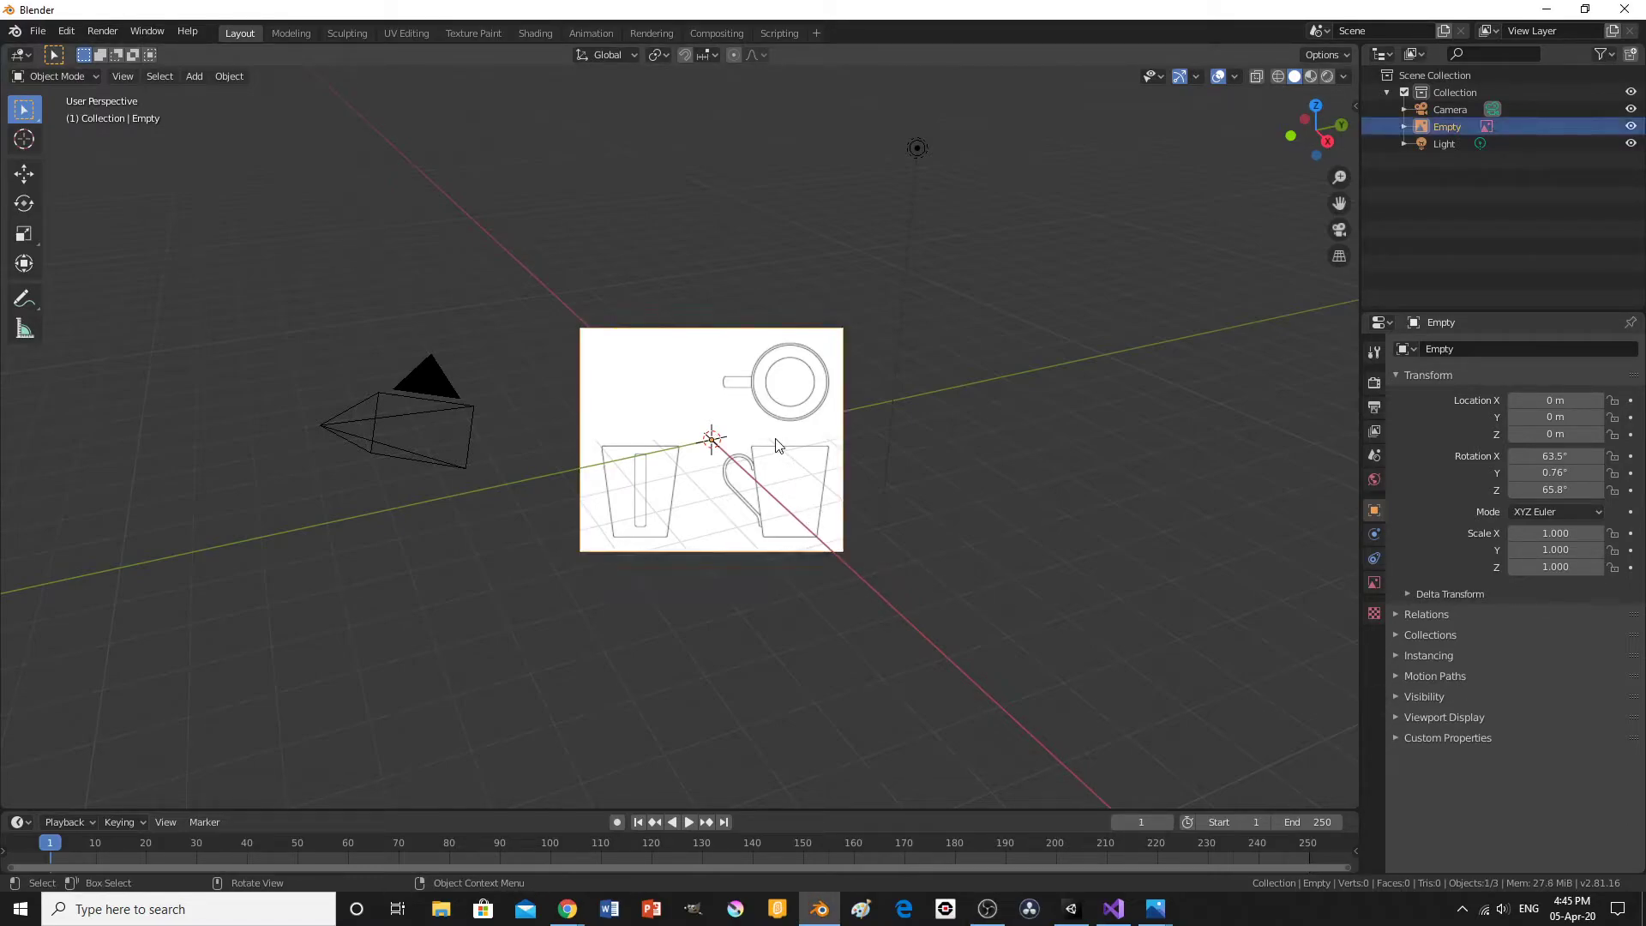
# Hide the light and the camera in the viewport.
pyautogui.moveTo(775, 445); pyautogui.dragTo(910, 489, button='middle')
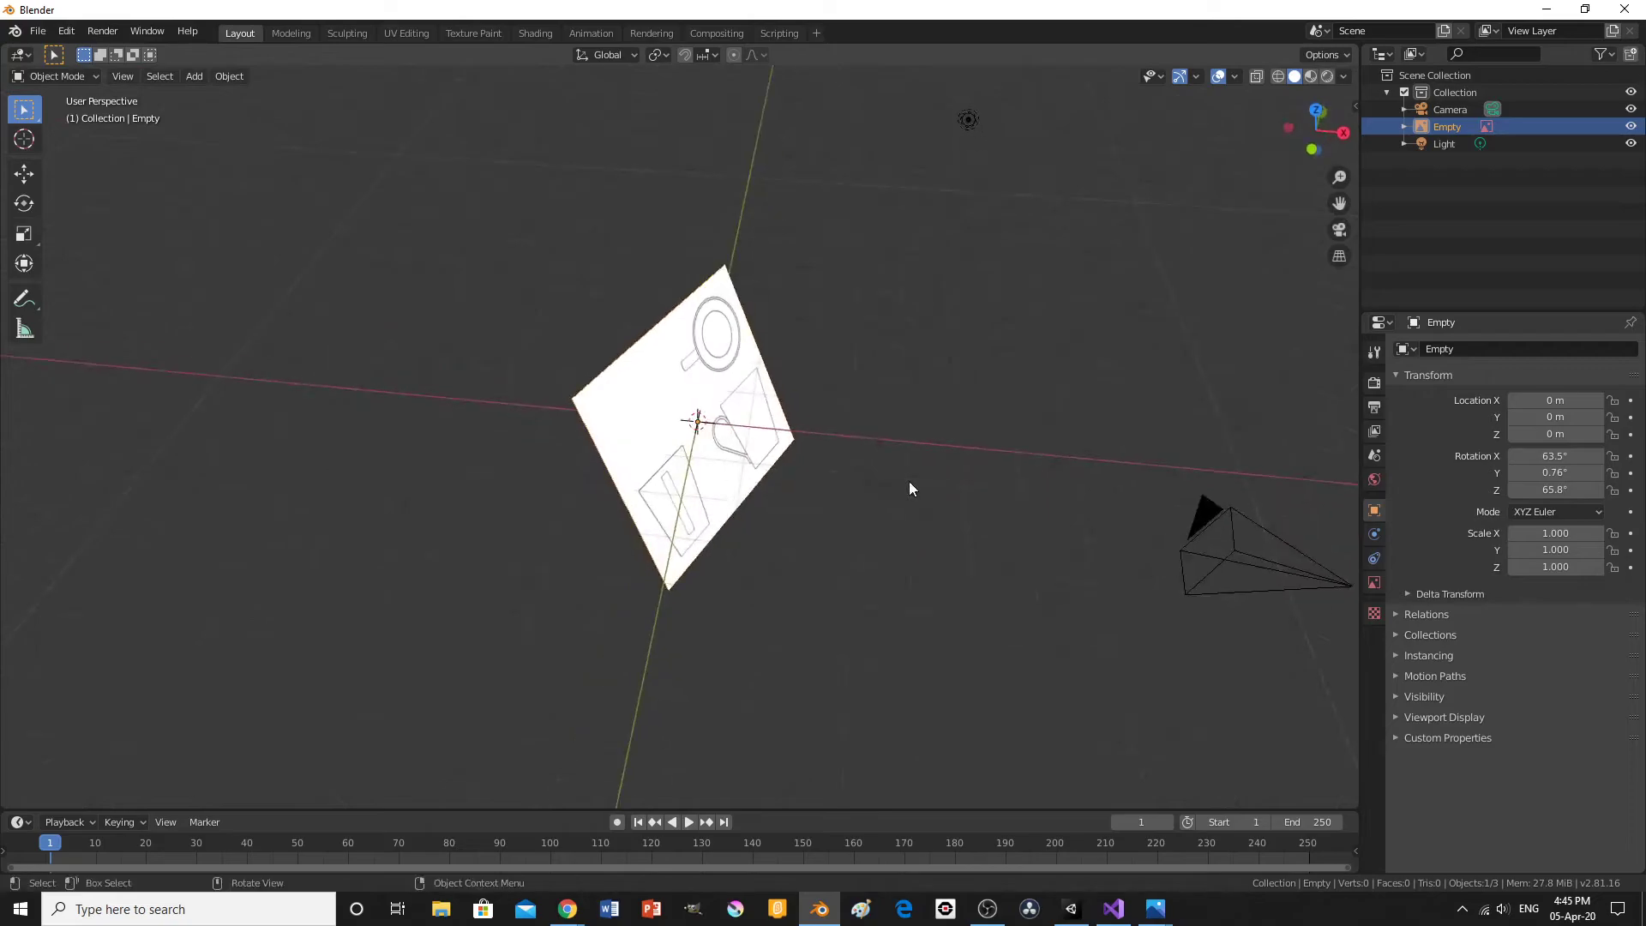
pyautogui.moveTo(1187, 294); pyautogui.dragTo(1124, 275, button='middle')
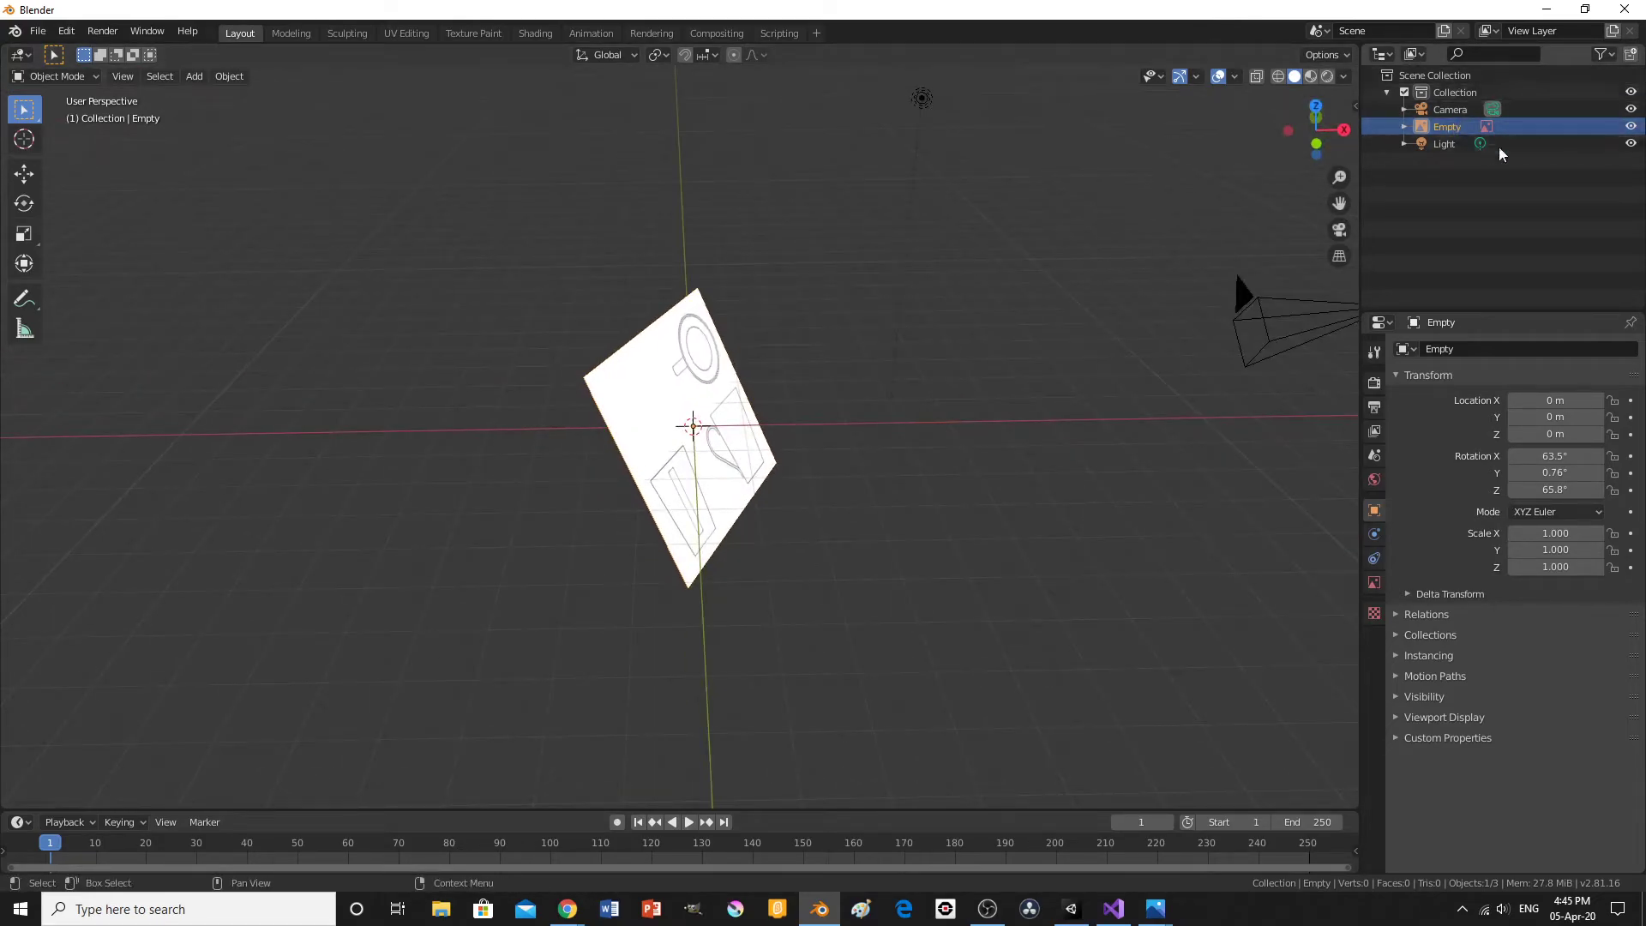
pyautogui.click(1630, 143)
pyautogui.click(1630, 109)
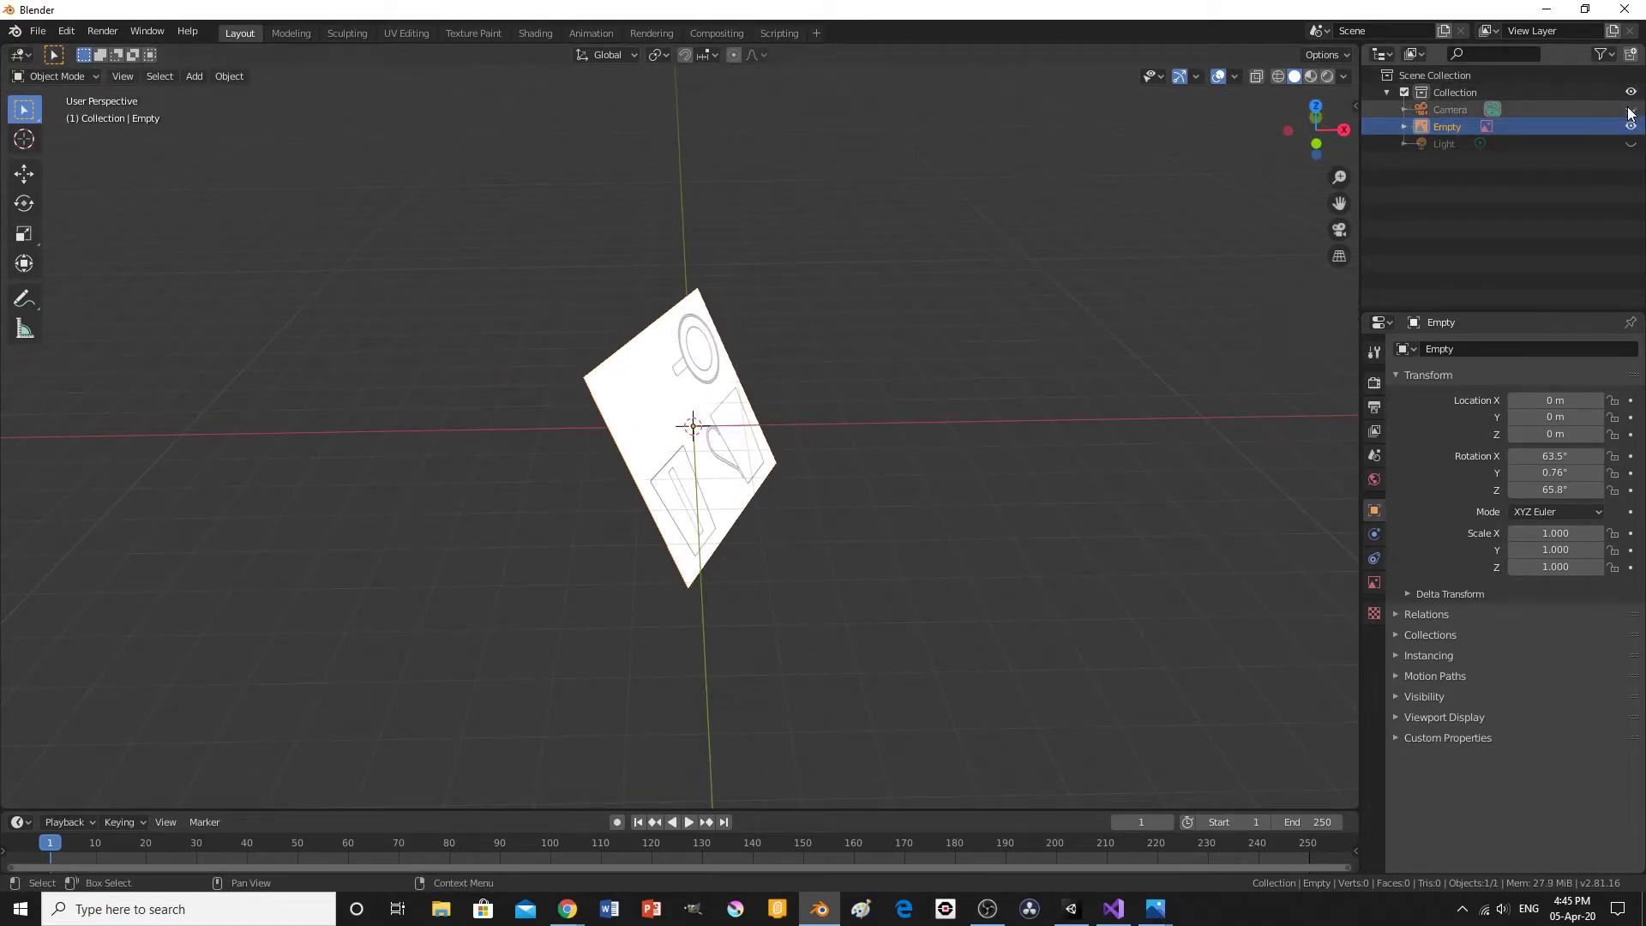
# Create a new collection in the scene and name it Cup.
pyautogui.click(1631, 54)
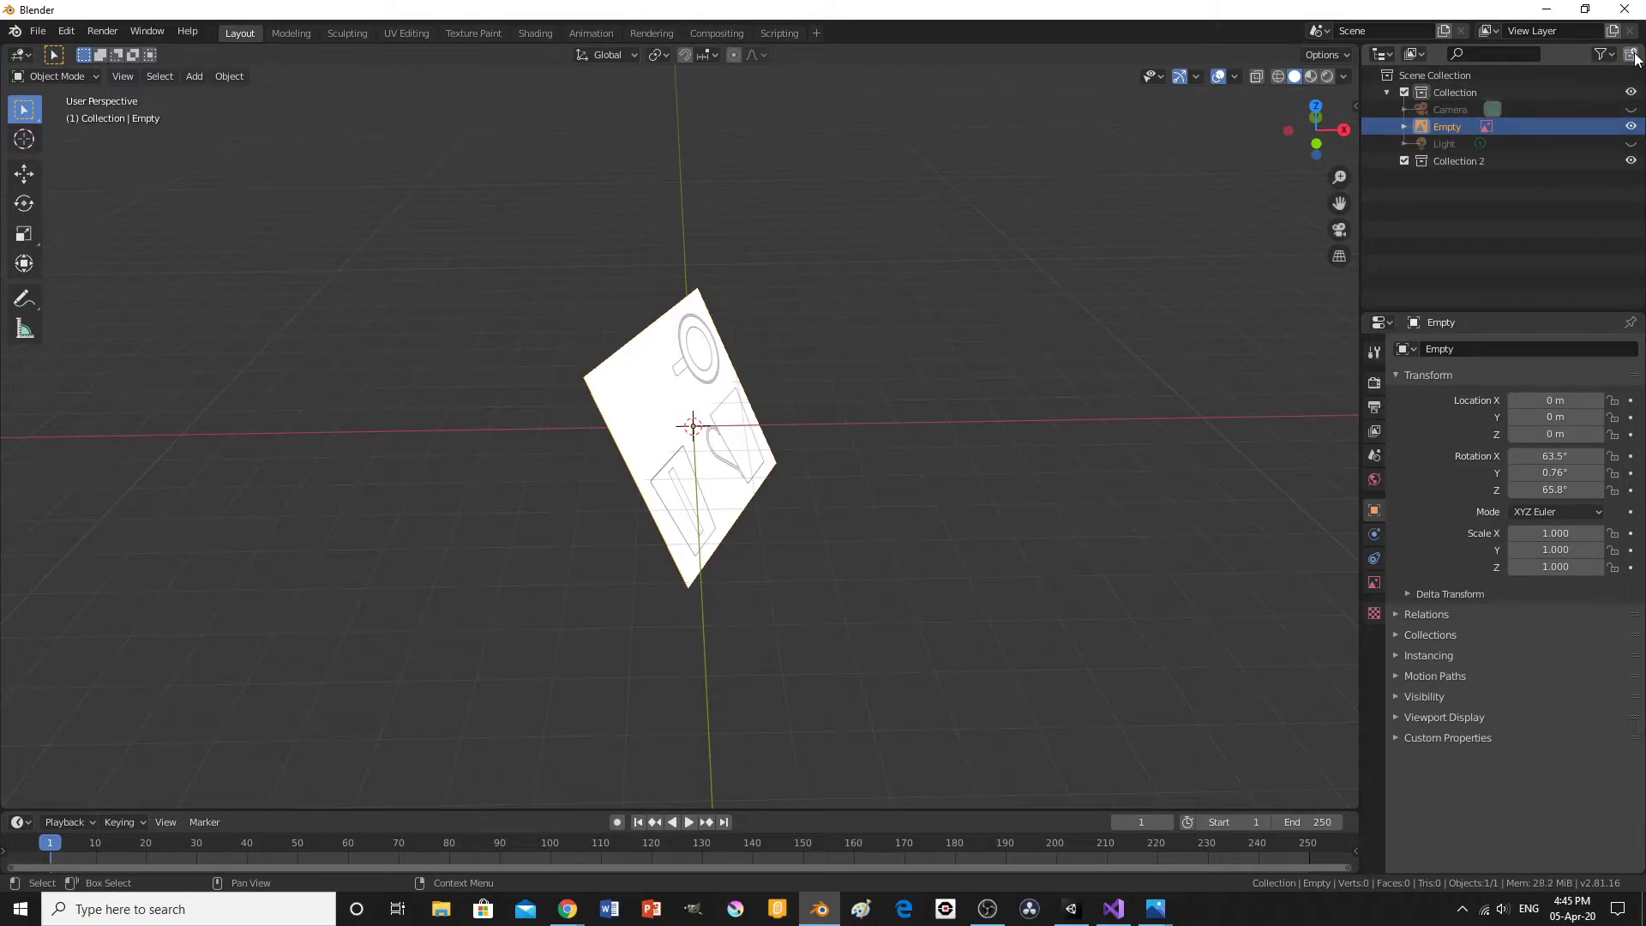
pyautogui.doubleClick(1468, 161)
pyautogui.write('C')
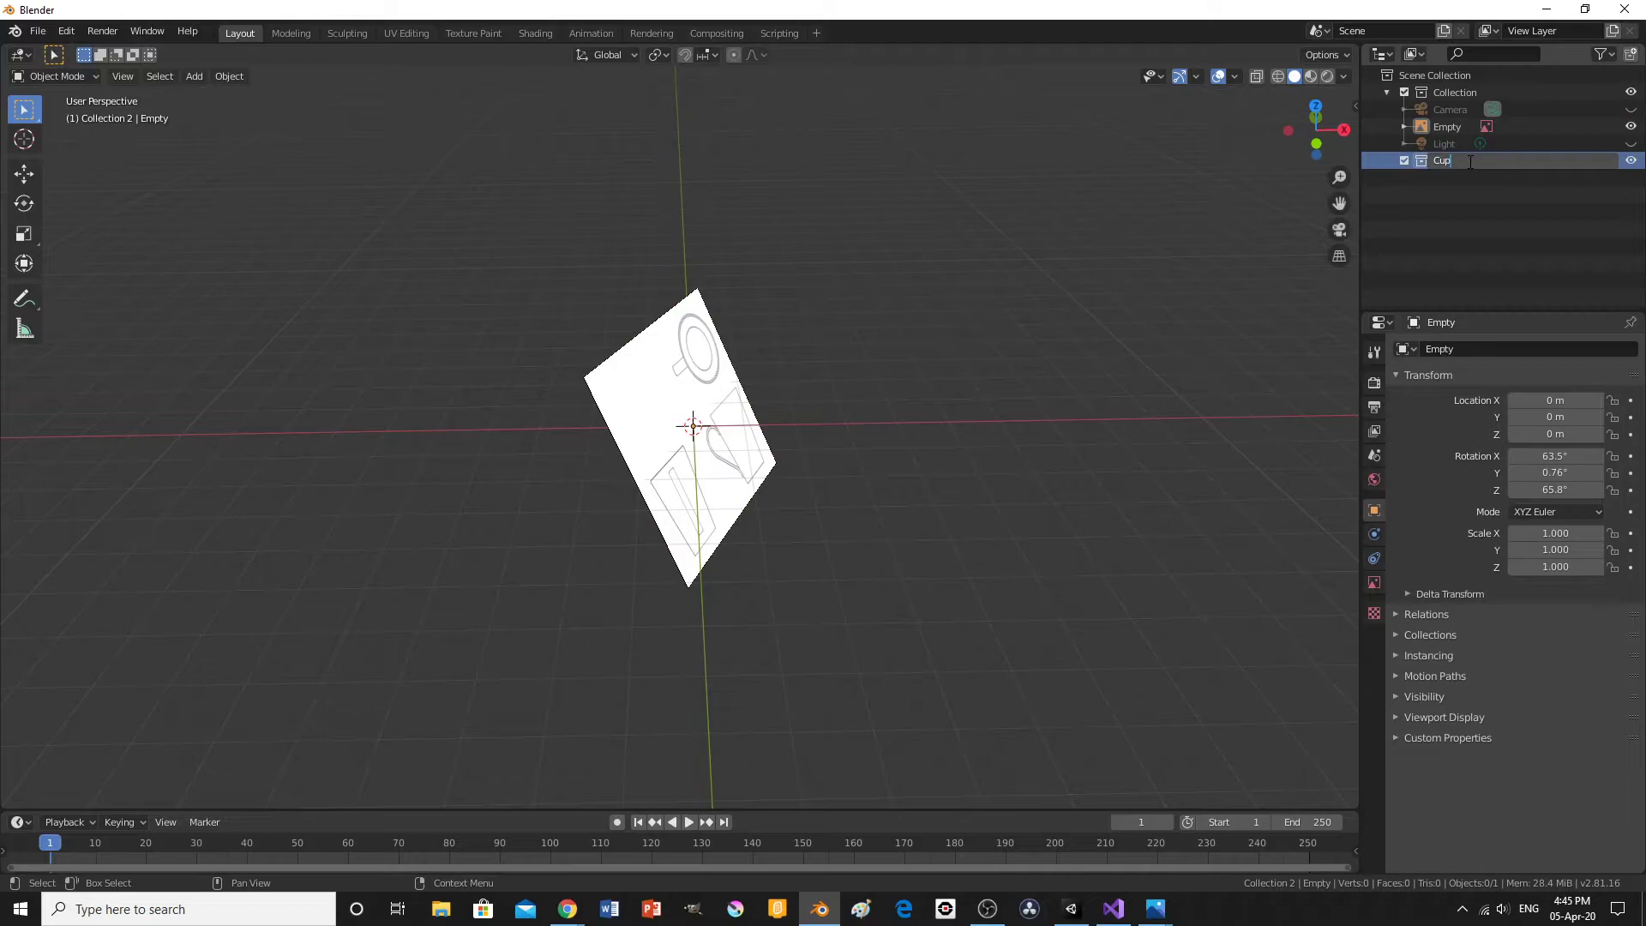
pyautogui.write('up')
pyautogui.press('Return')
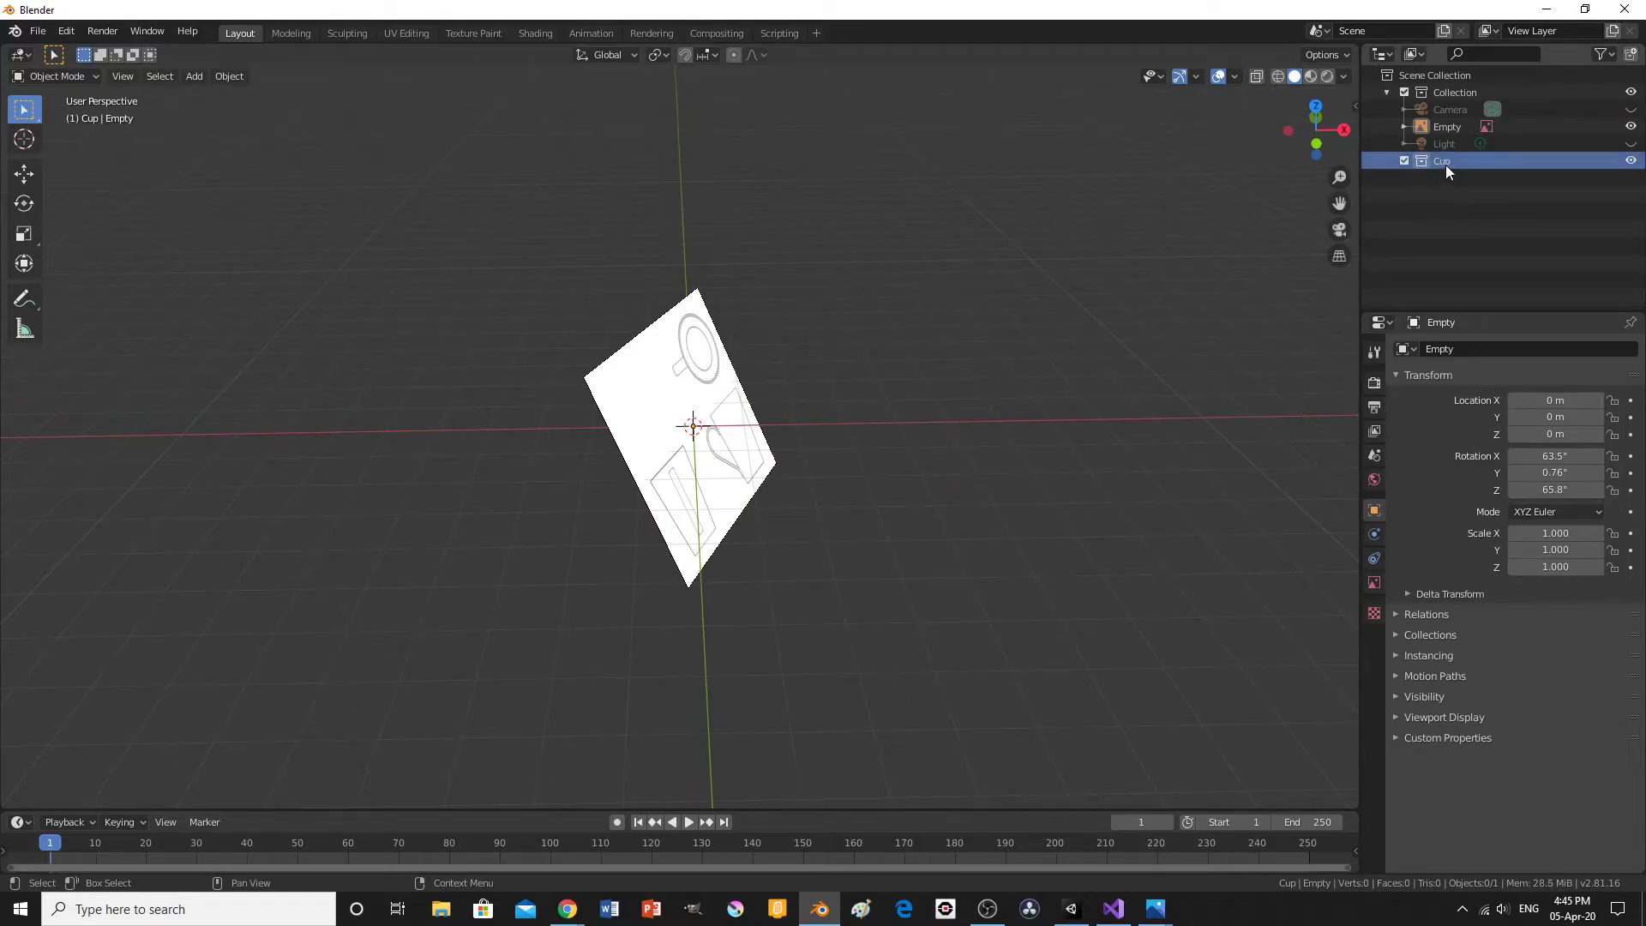
# Move the reference image empty out to the Scene Collection and exclude the default Collection from the view layer.
pyautogui.moveTo(1464, 126); pyautogui.dragTo(1417, 204)
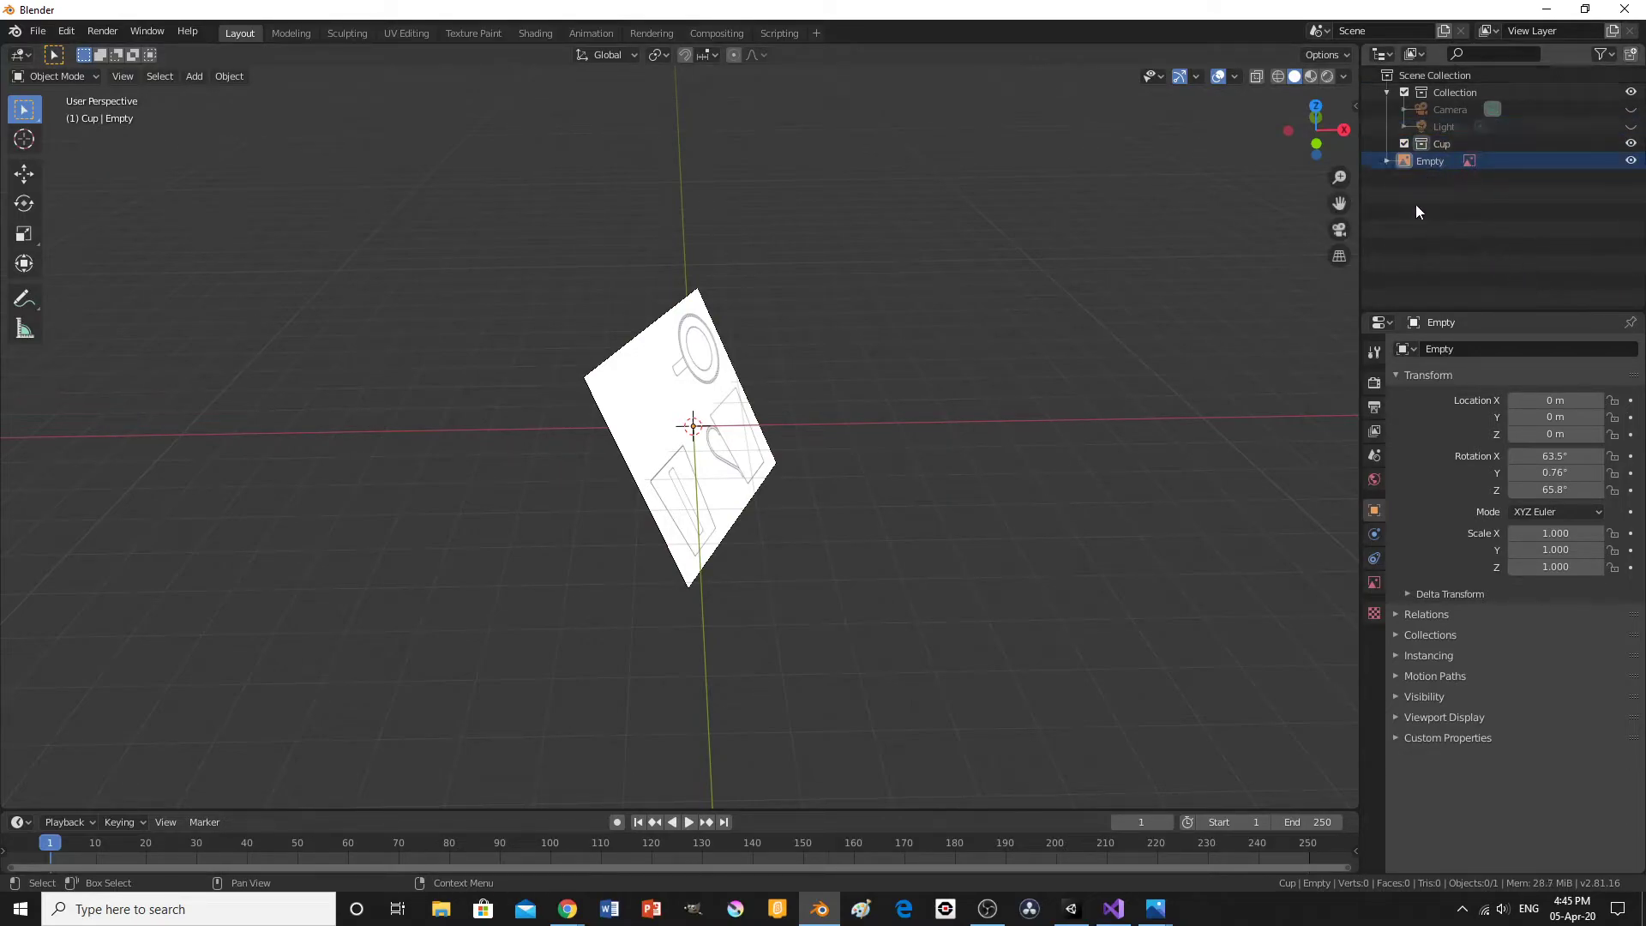
pyautogui.click(1405, 92)
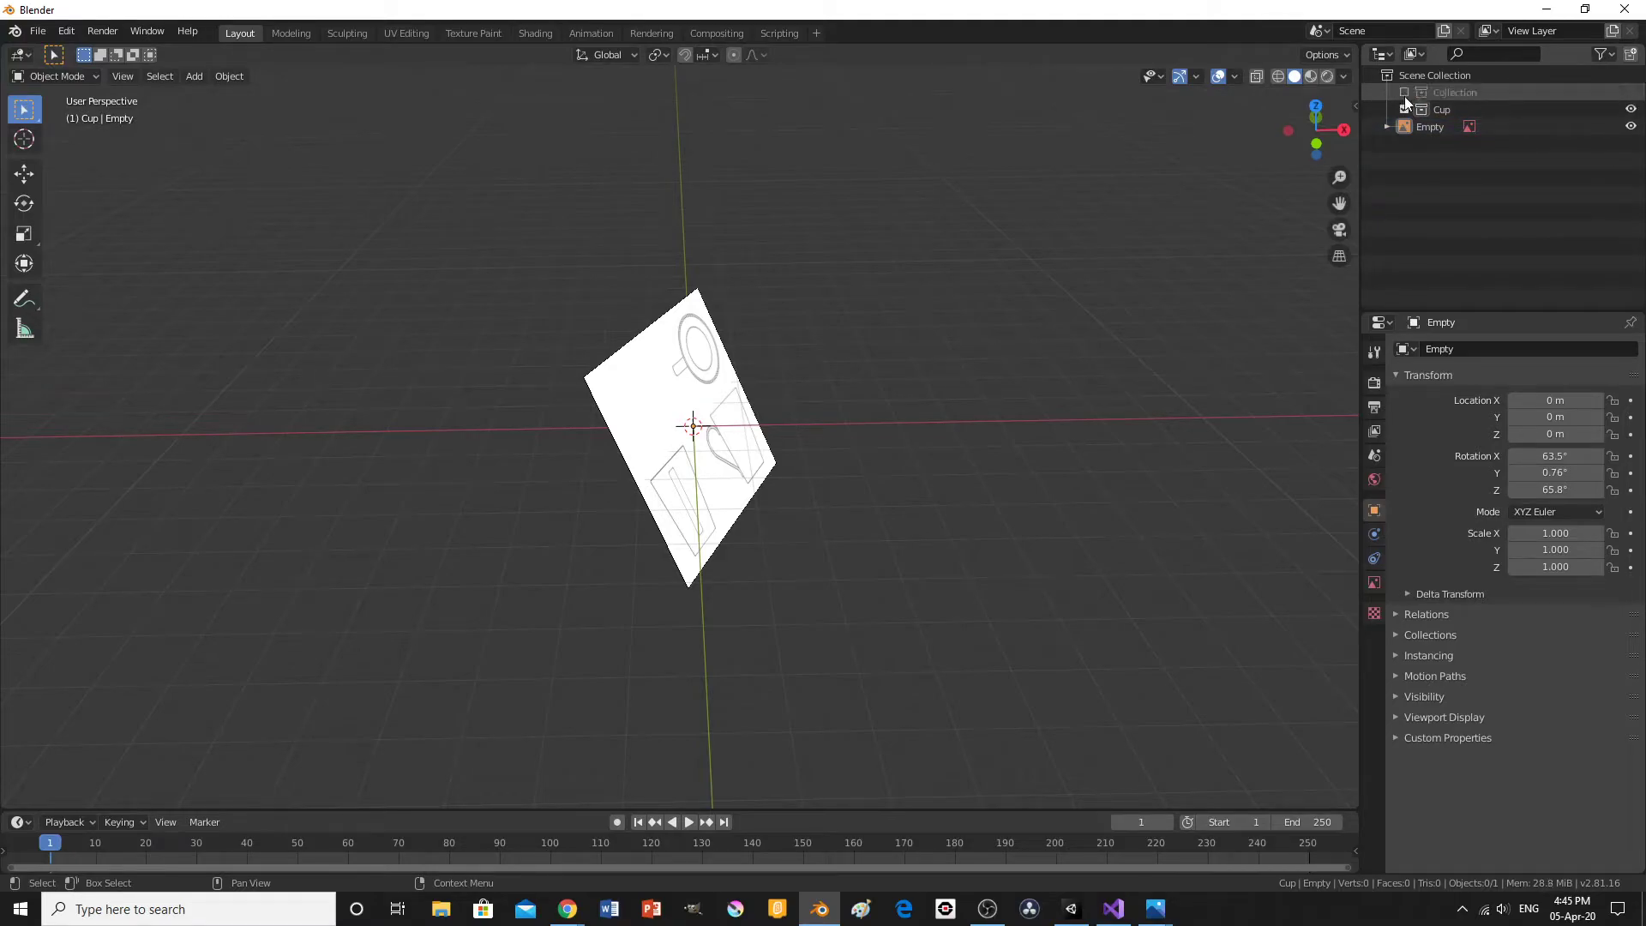
pyautogui.moveTo(1253, 320); pyautogui.dragTo(1161, 320, button='middle')
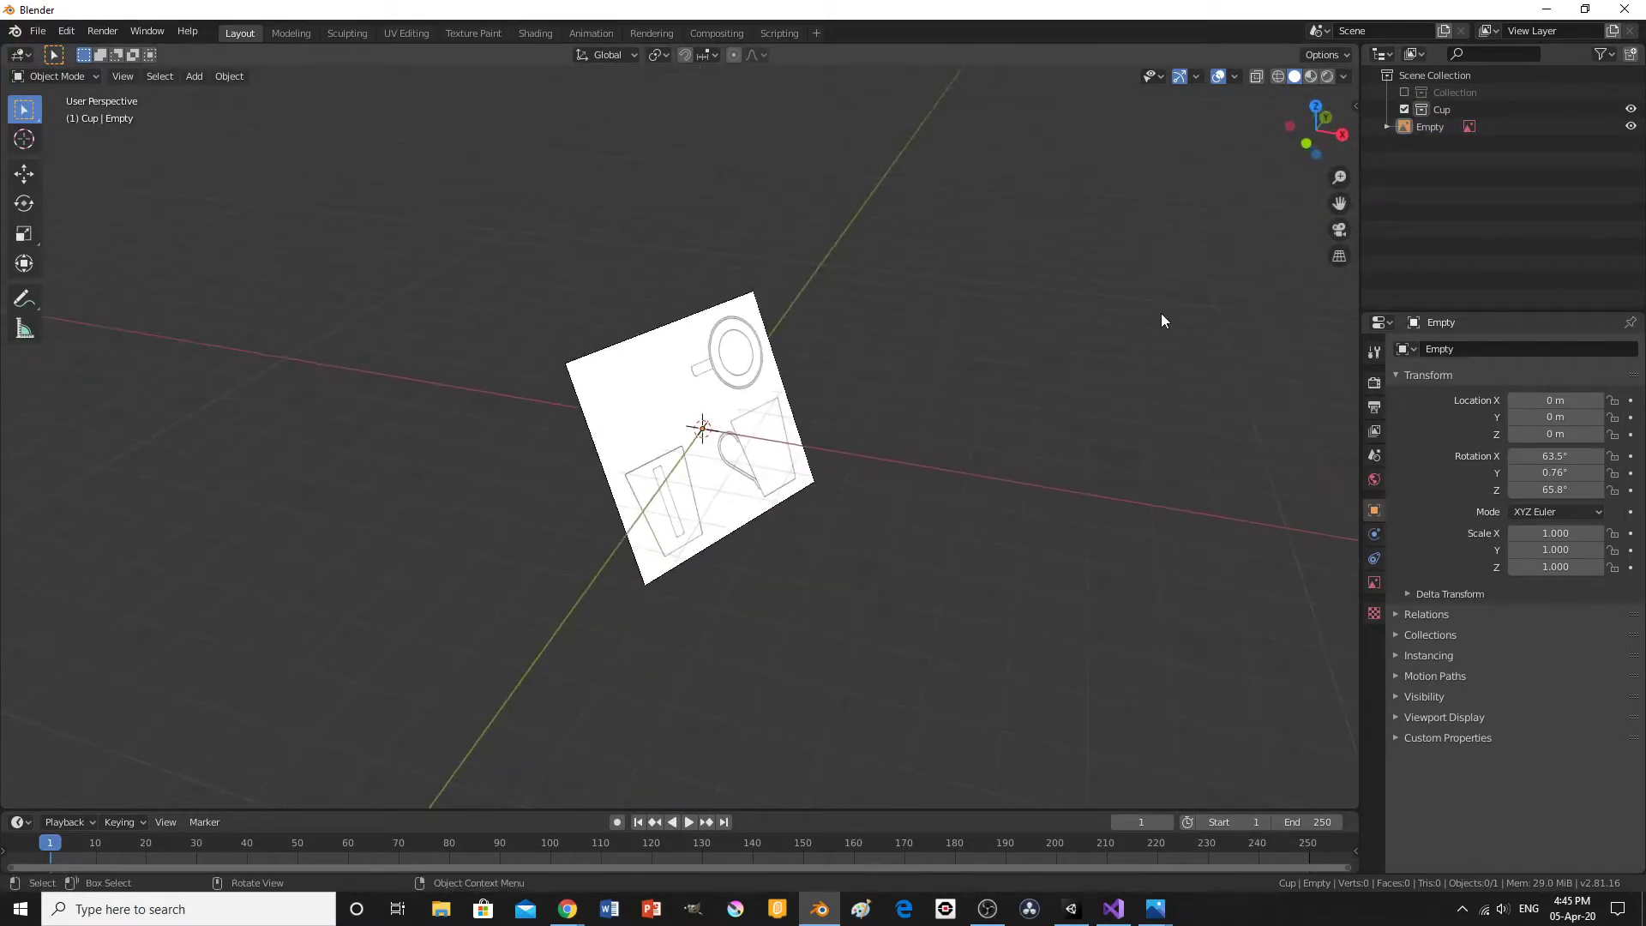
# Rename the excluded default collection to Extra.
pyautogui.click(1467, 92)
pyautogui.doubleClick(1468, 93)
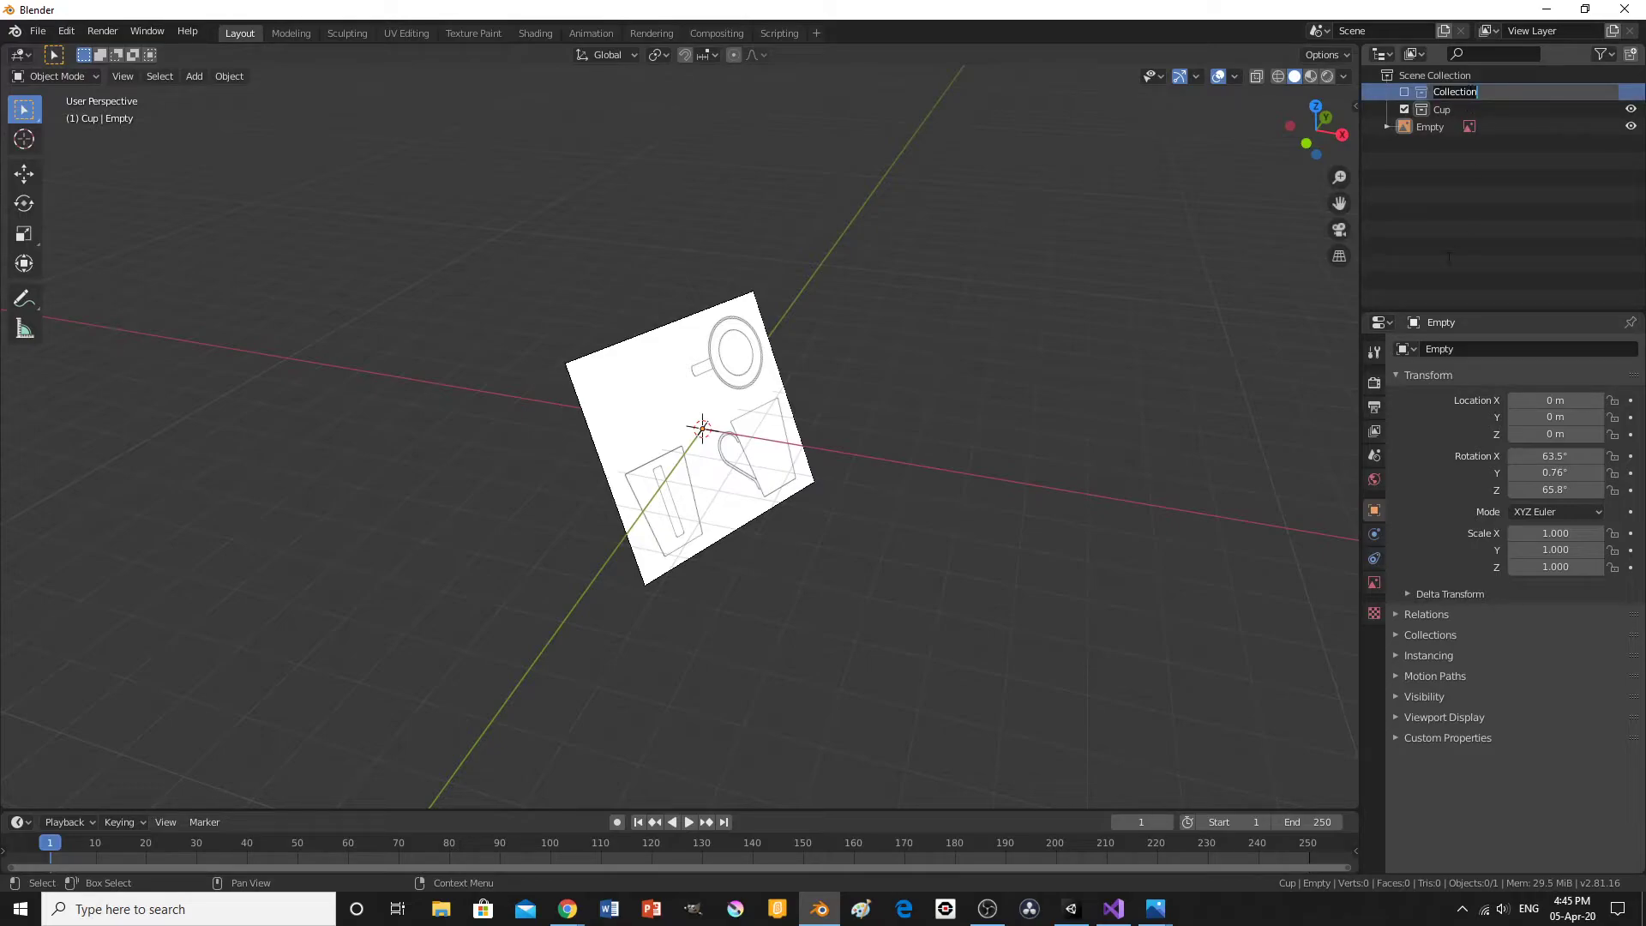
pyautogui.write('Extra')
pyautogui.press('Return')
# Rotate the reference image so it stands upright along the Y axis, at about 90° in X, 0° in Y and 90° in Z.
pyautogui.moveTo(957, 280); pyautogui.dragTo(1013, 281, button='middle')
pyautogui.click(595, 356)
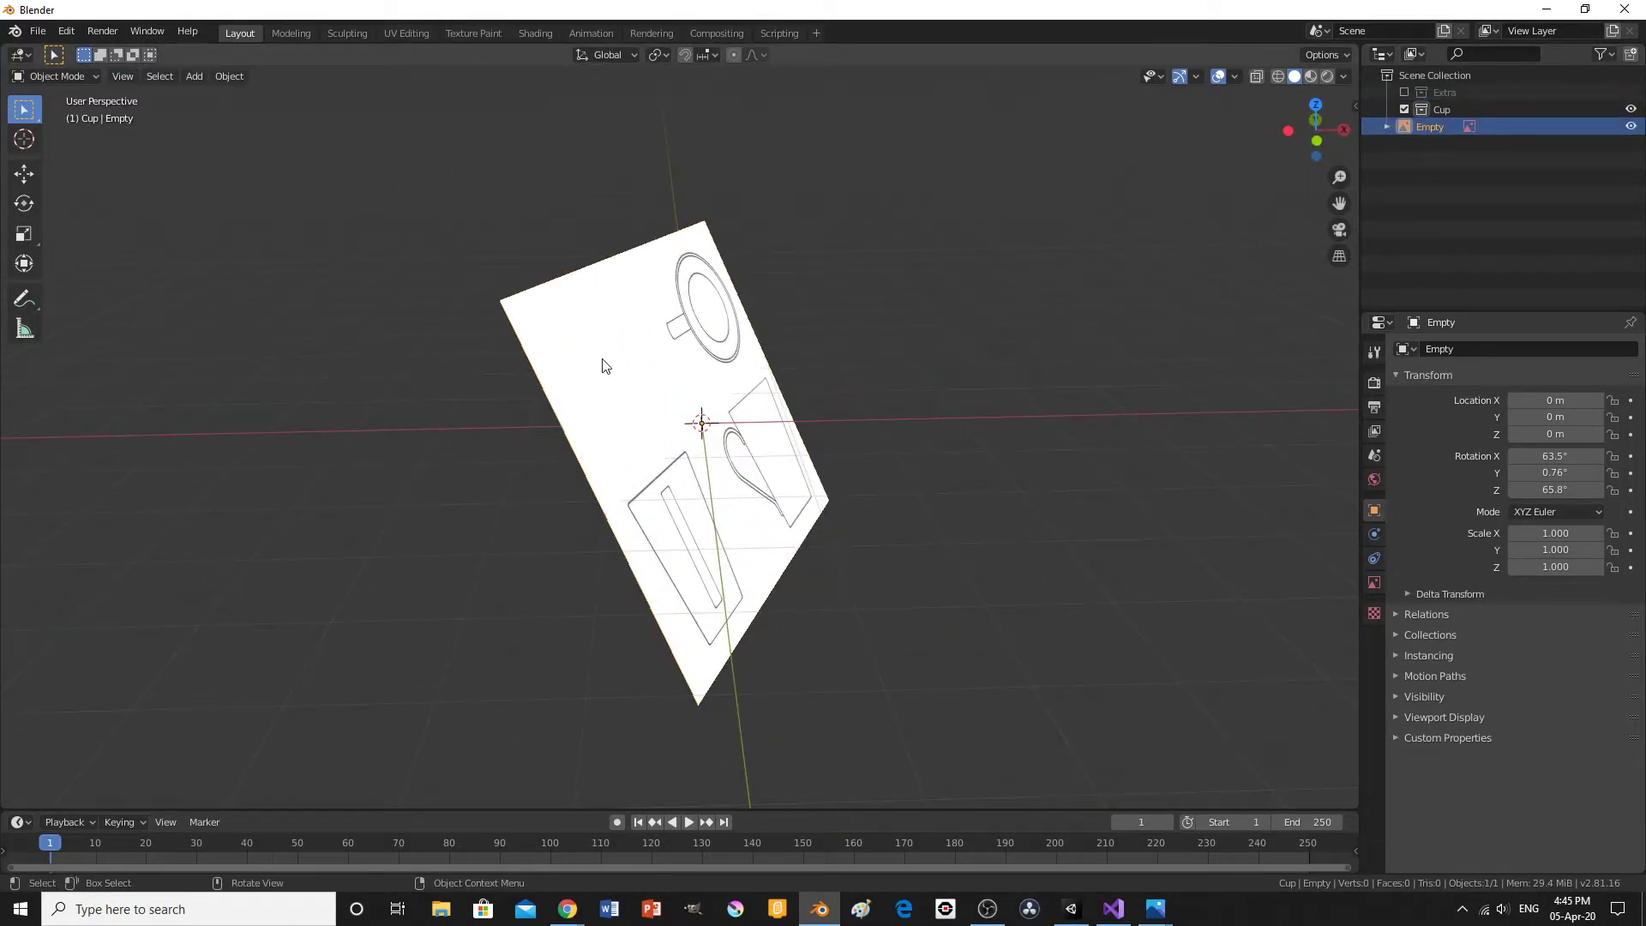
pyautogui.press('r')
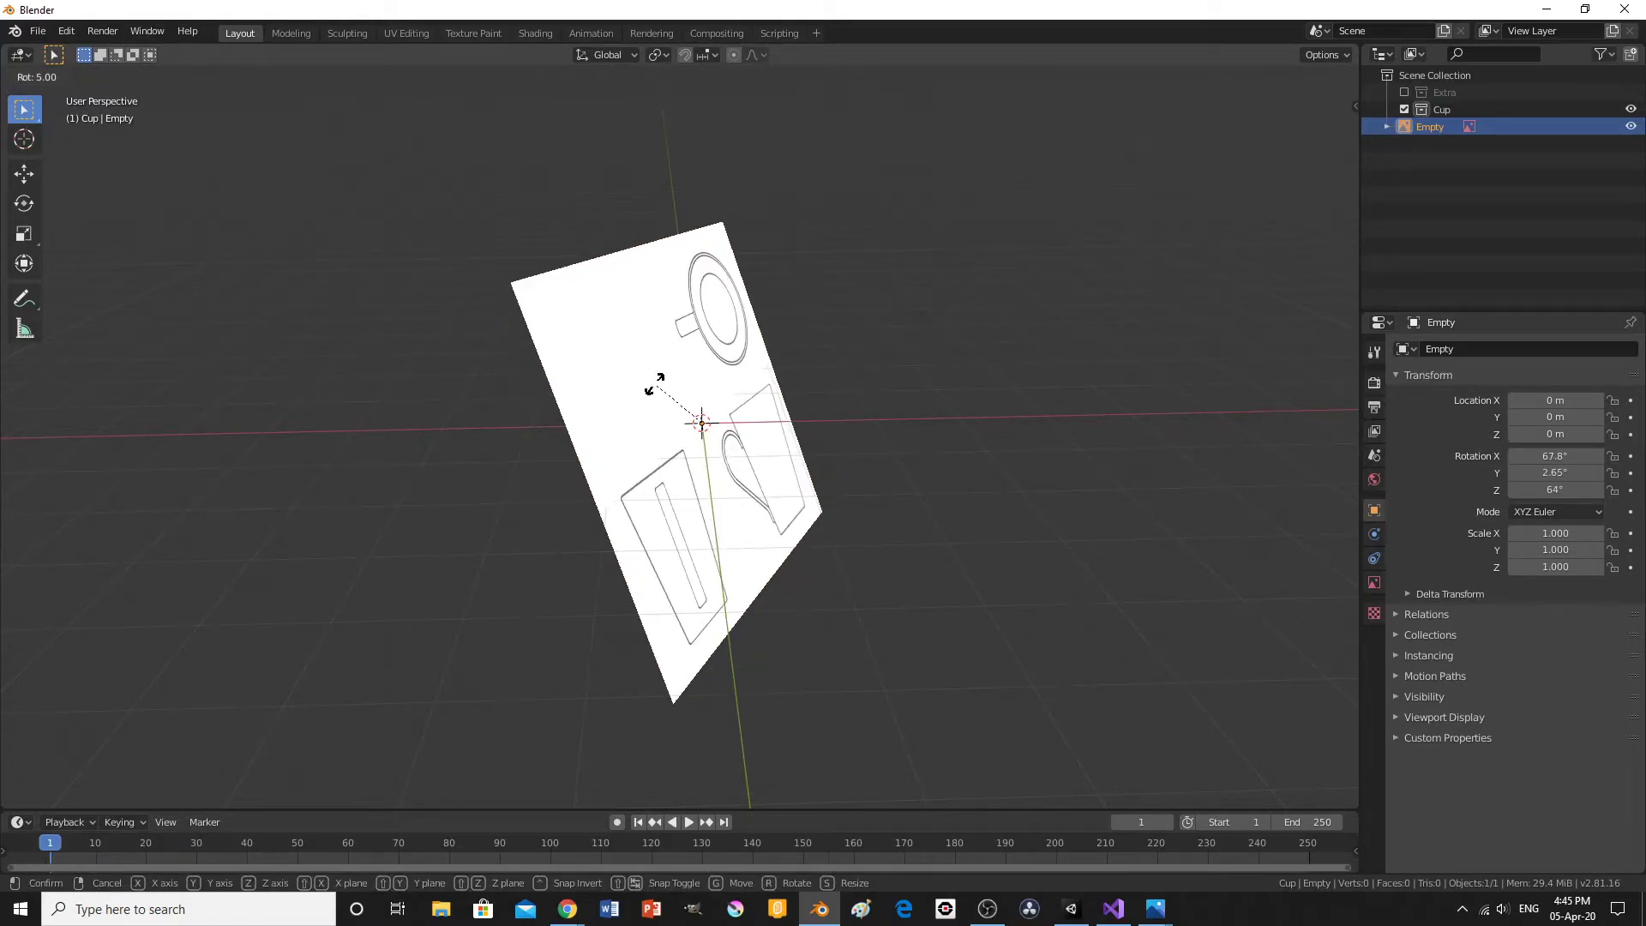
pyautogui.click(680, 386)
pyautogui.moveTo(686, 390); pyautogui.dragTo(1038, 496, button='middle')
pyautogui.press('KP_7')
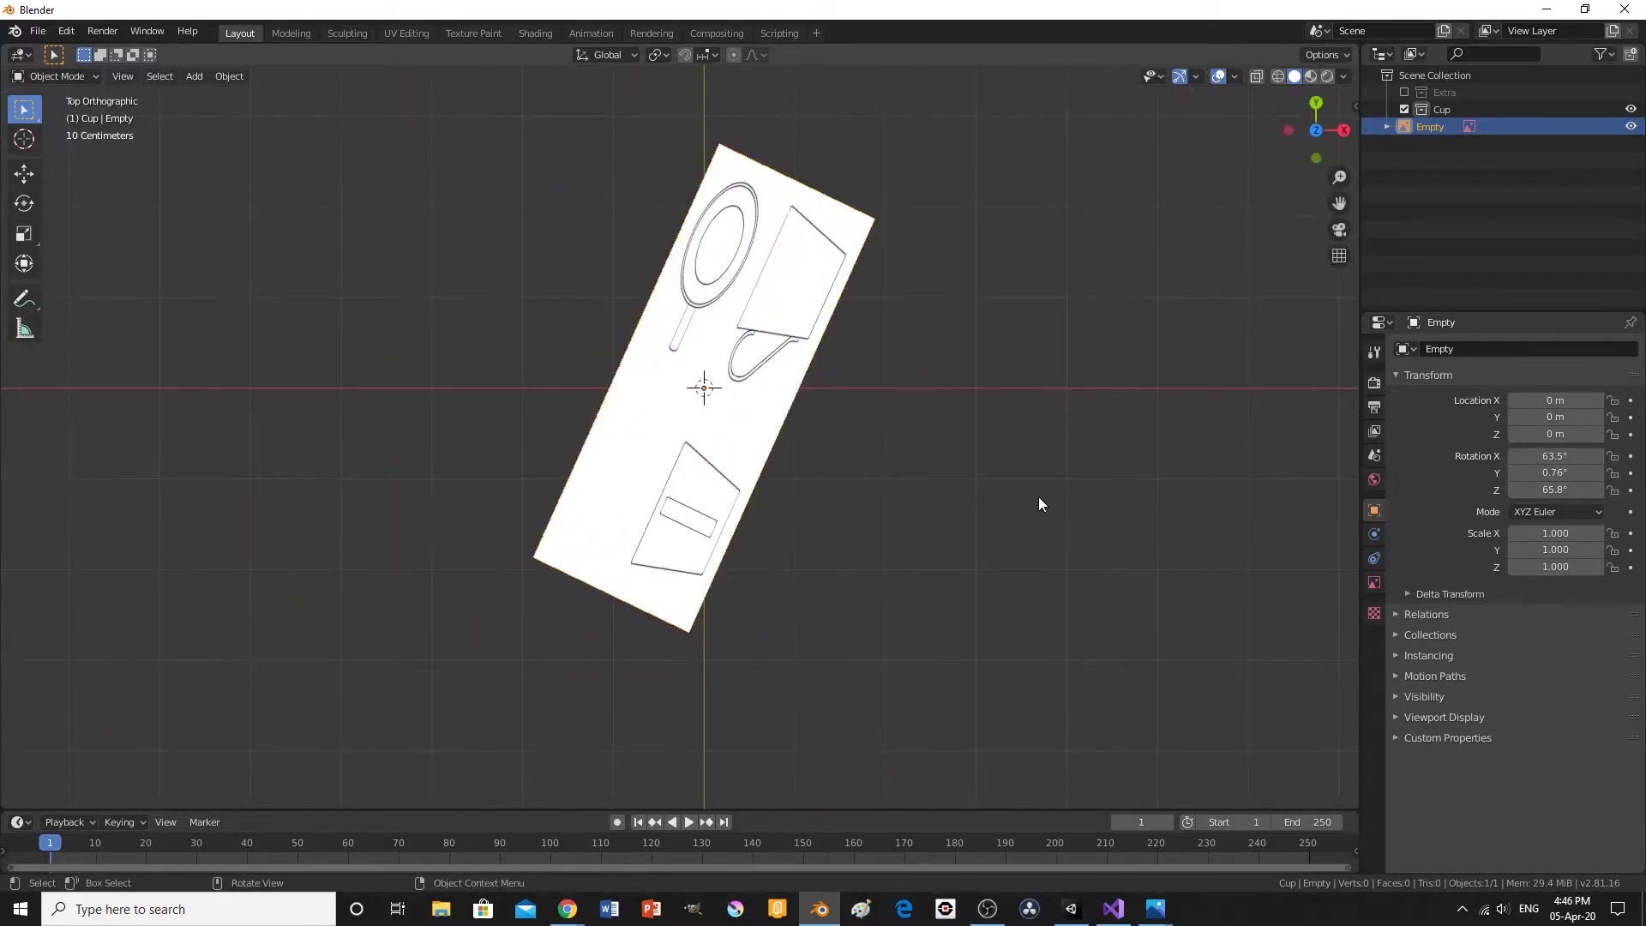
pyautogui.click(24, 203)
pyautogui.moveTo(691, 388); pyautogui.dragTo(639, 371)
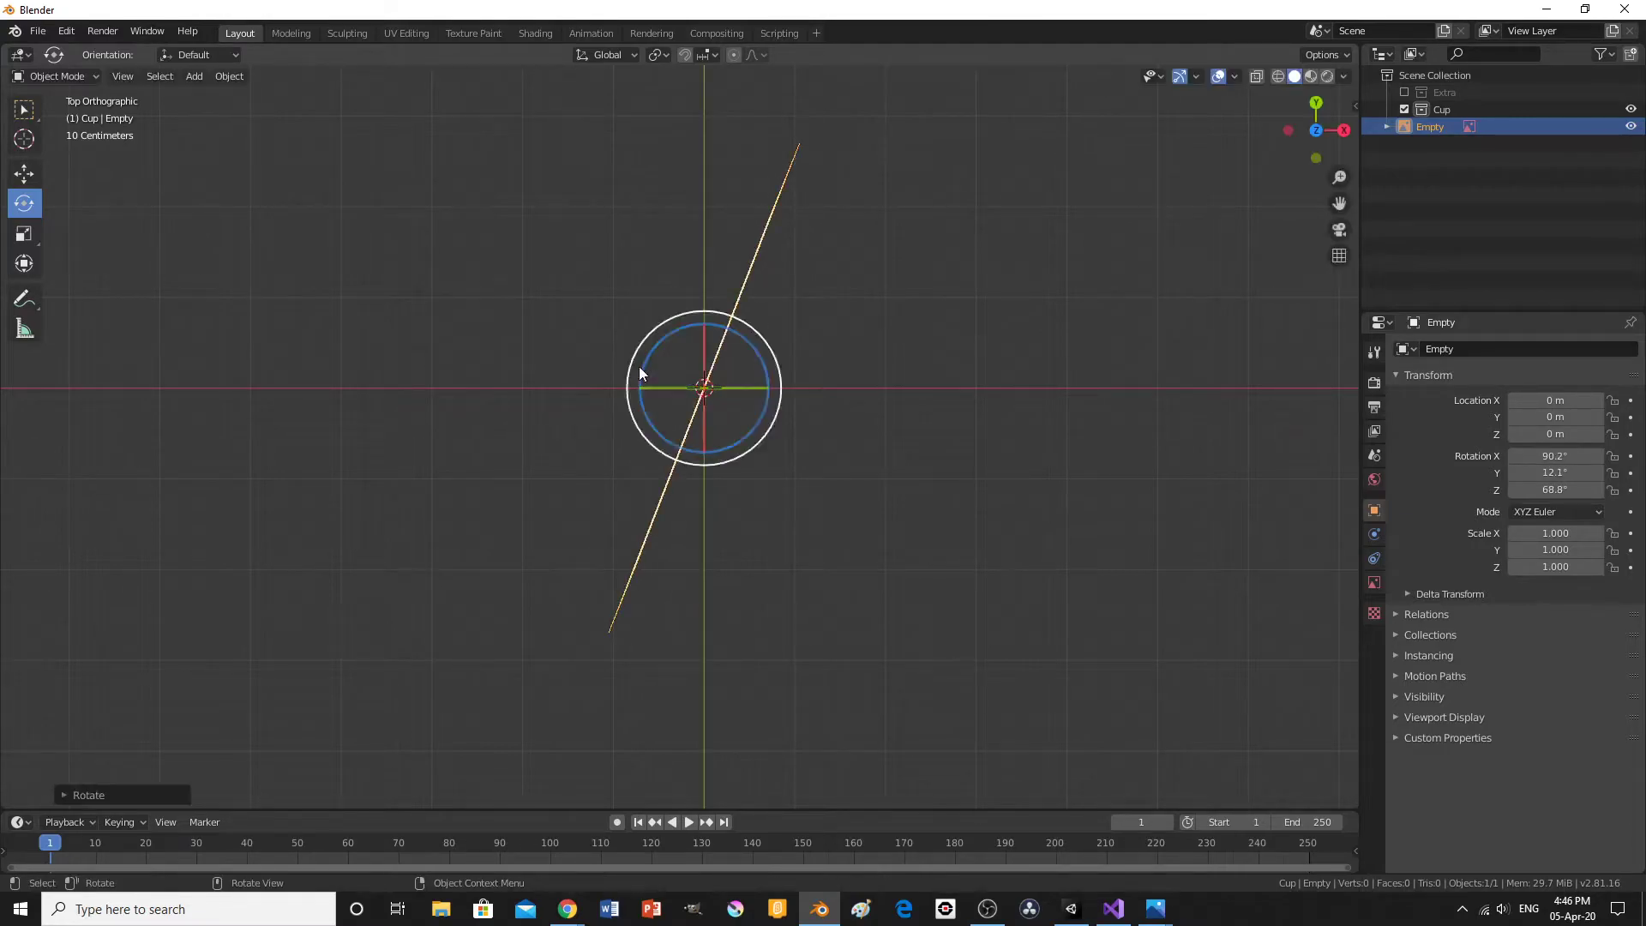
pyautogui.moveTo(764, 374); pyautogui.dragTo(760, 353)
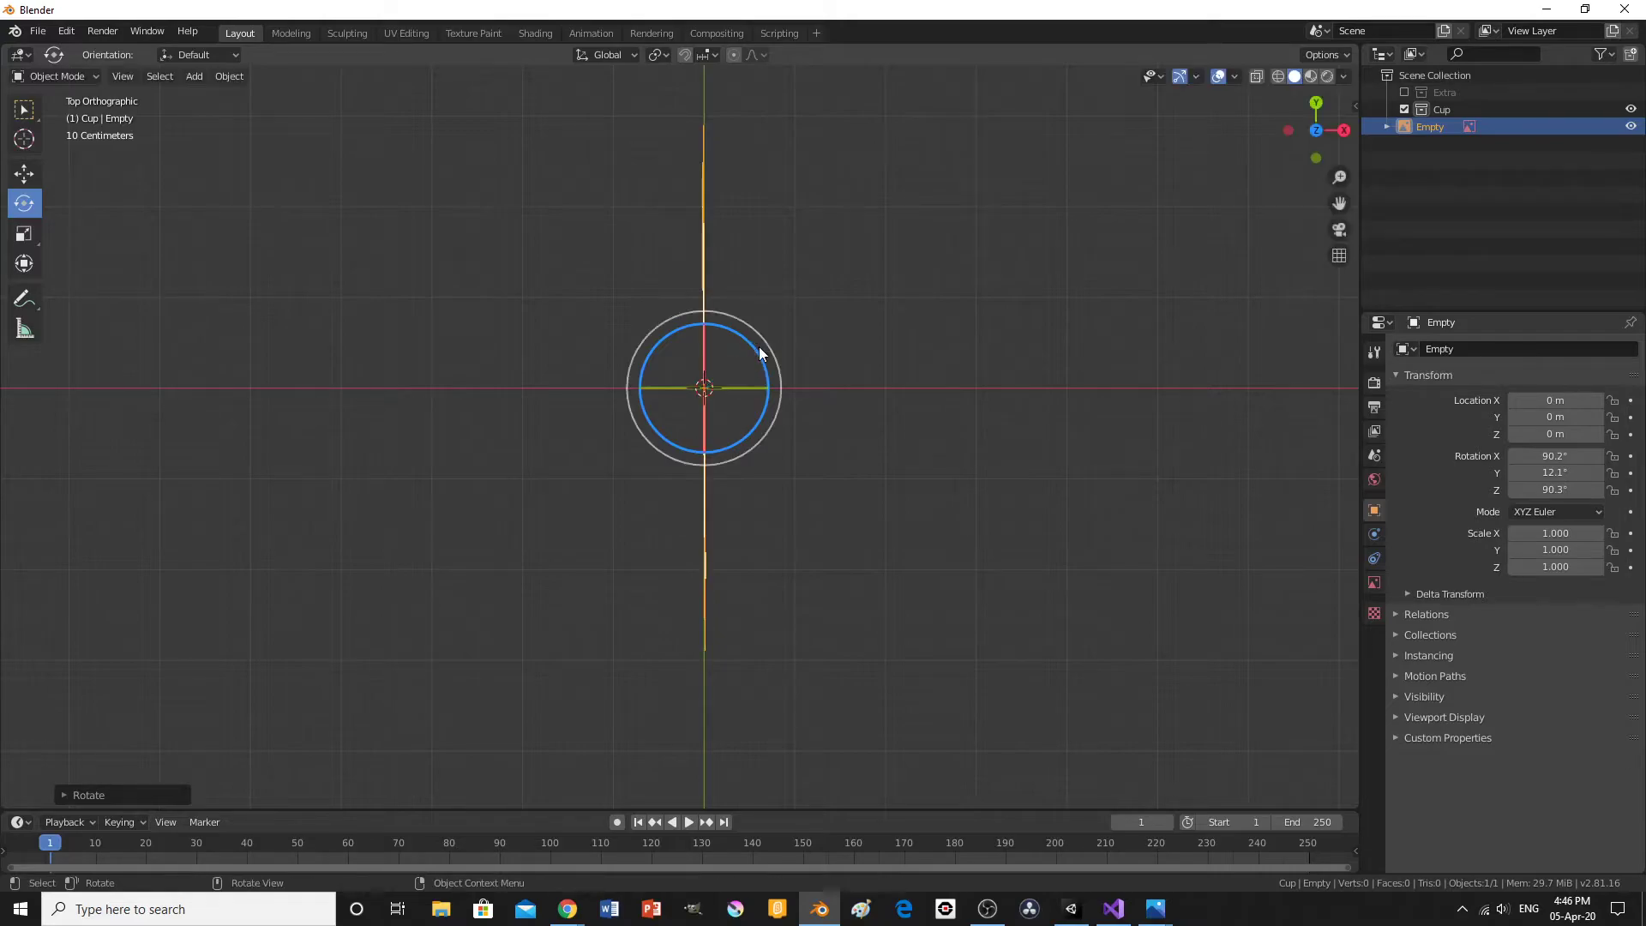
pyautogui.moveTo(1185, 559); pyautogui.dragTo(823, 429, button='middle')
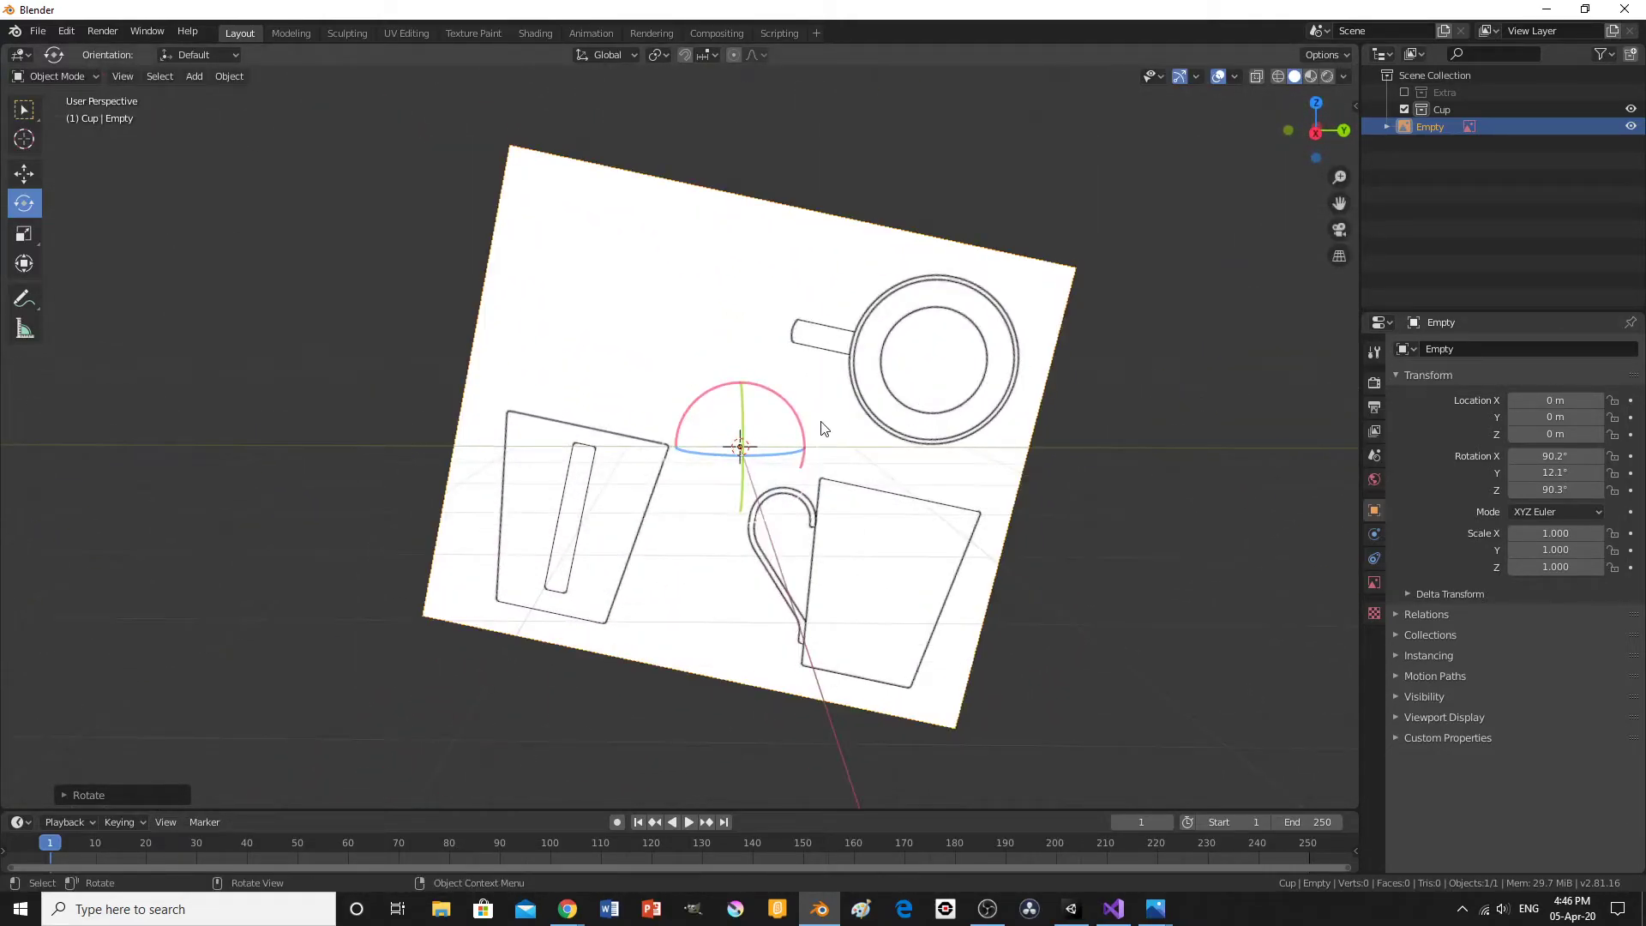
pyautogui.moveTo(811, 428)
pyautogui.mouseDown()
pyautogui.moveTo(802, 399)
pyautogui.moveTo(814, 406)
pyautogui.mouseUp()
# Raise the reference image along Z to about 2.18 m so its lower edge sits near the ground plane, and return to the selection tool.
pyautogui.press('g')
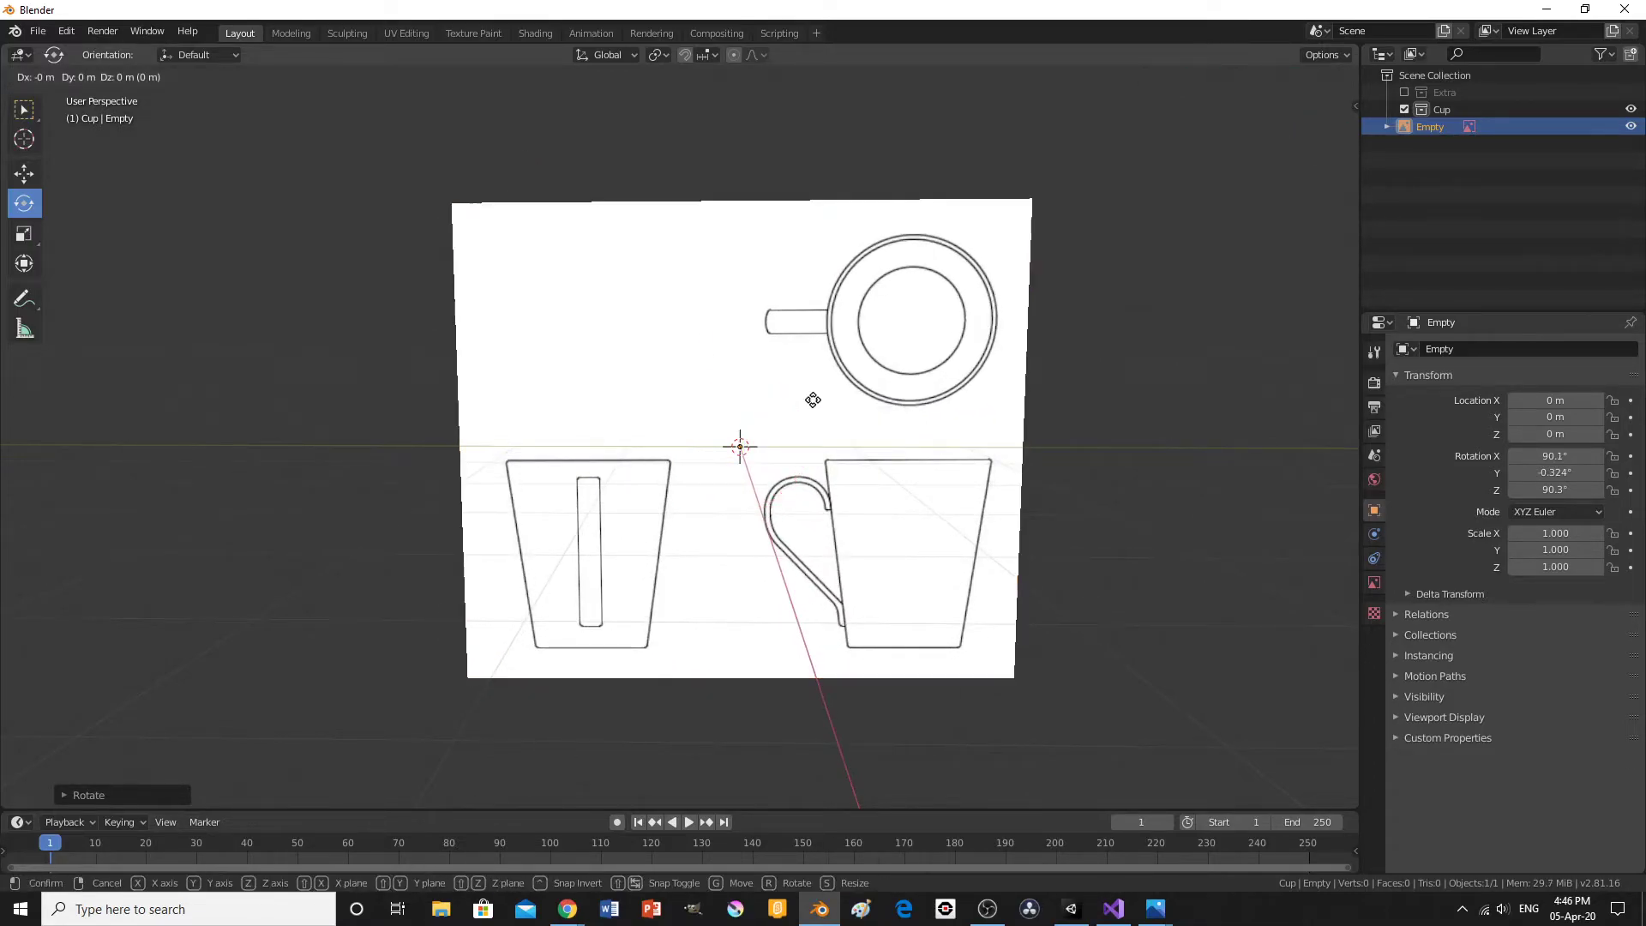
pyautogui.press('z')
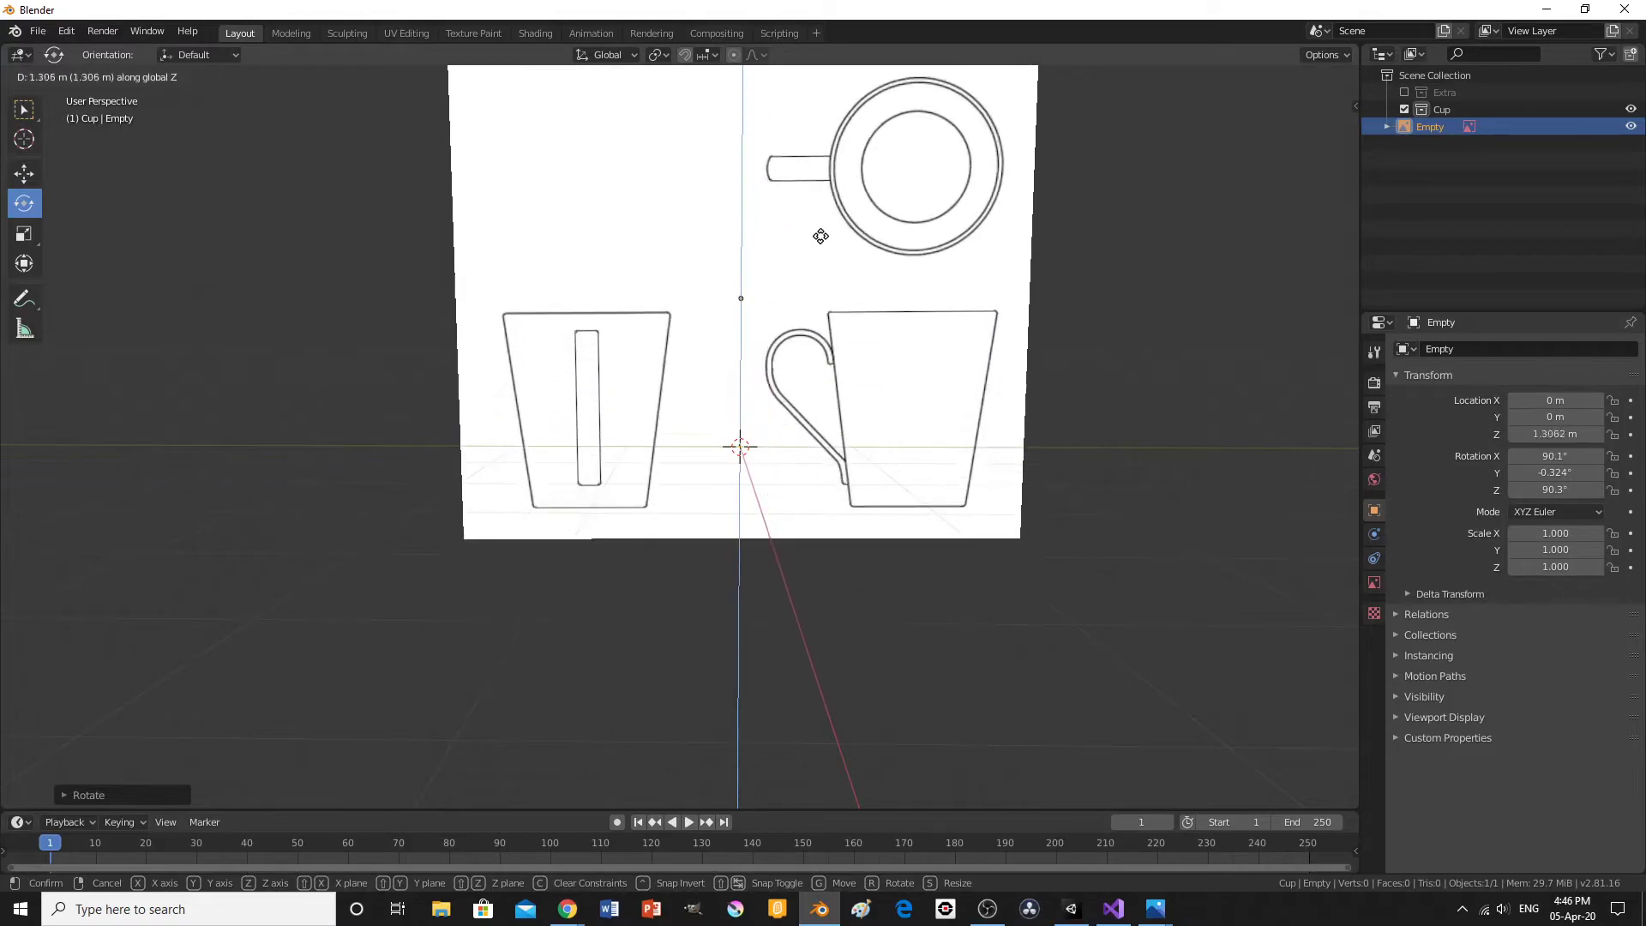
pyautogui.click(845, 154)
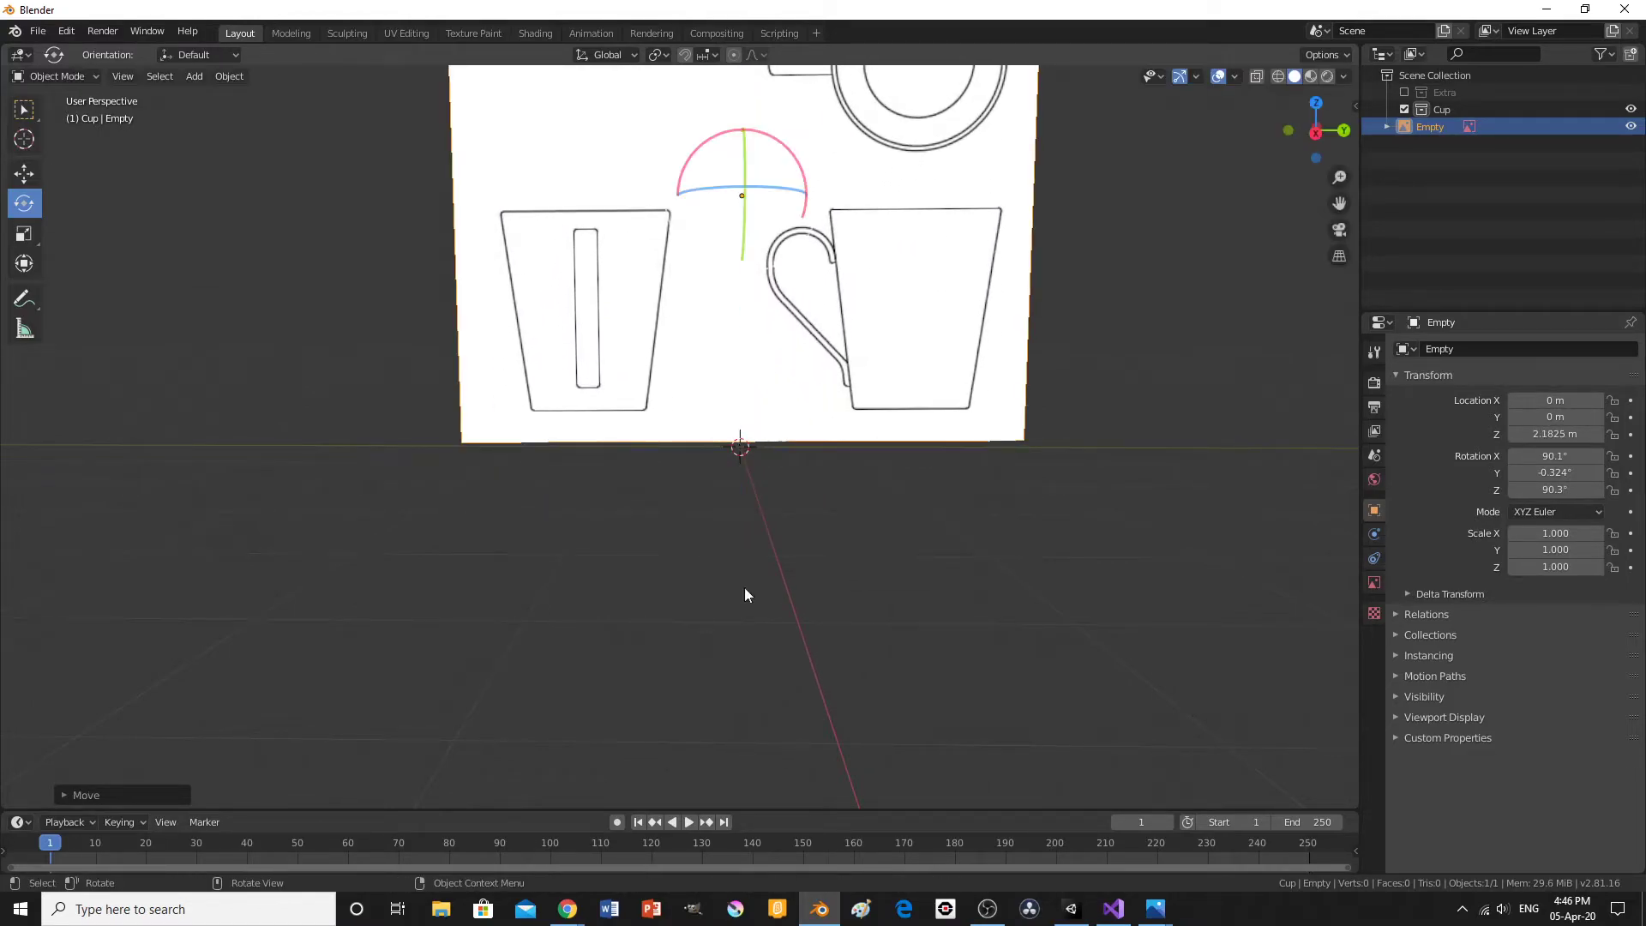
pyautogui.scroll(-3, 745, 588)
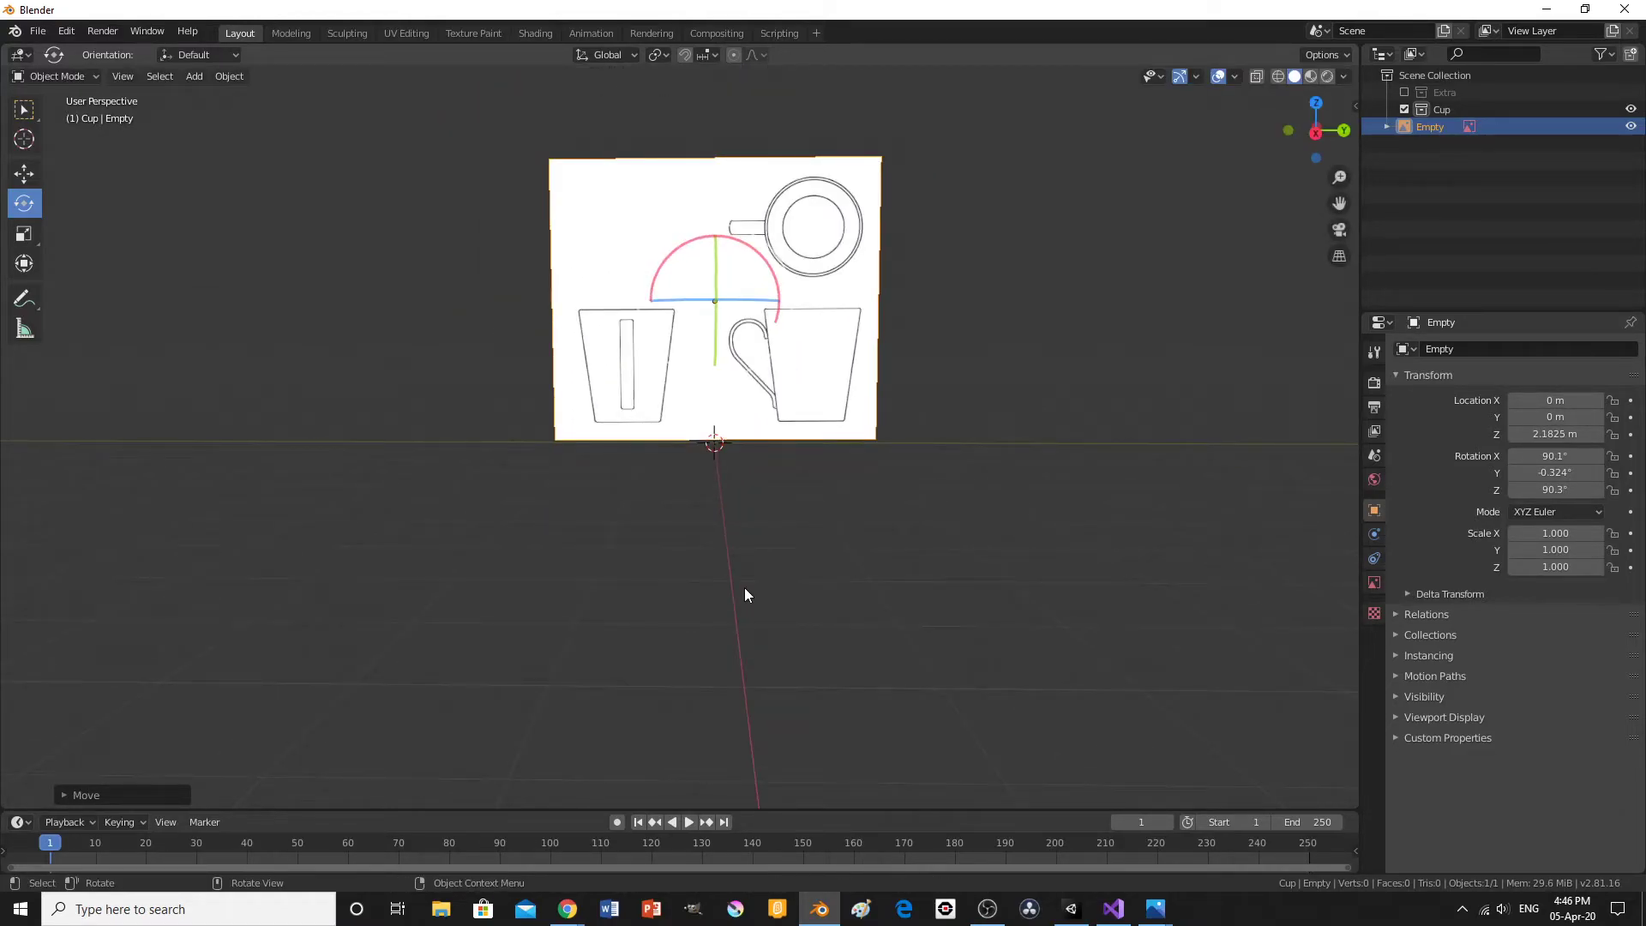
pyautogui.click(25, 109)
# Deselect the reference image and check its placement in the camera, front, right and top views.
pyautogui.press('KP_0')
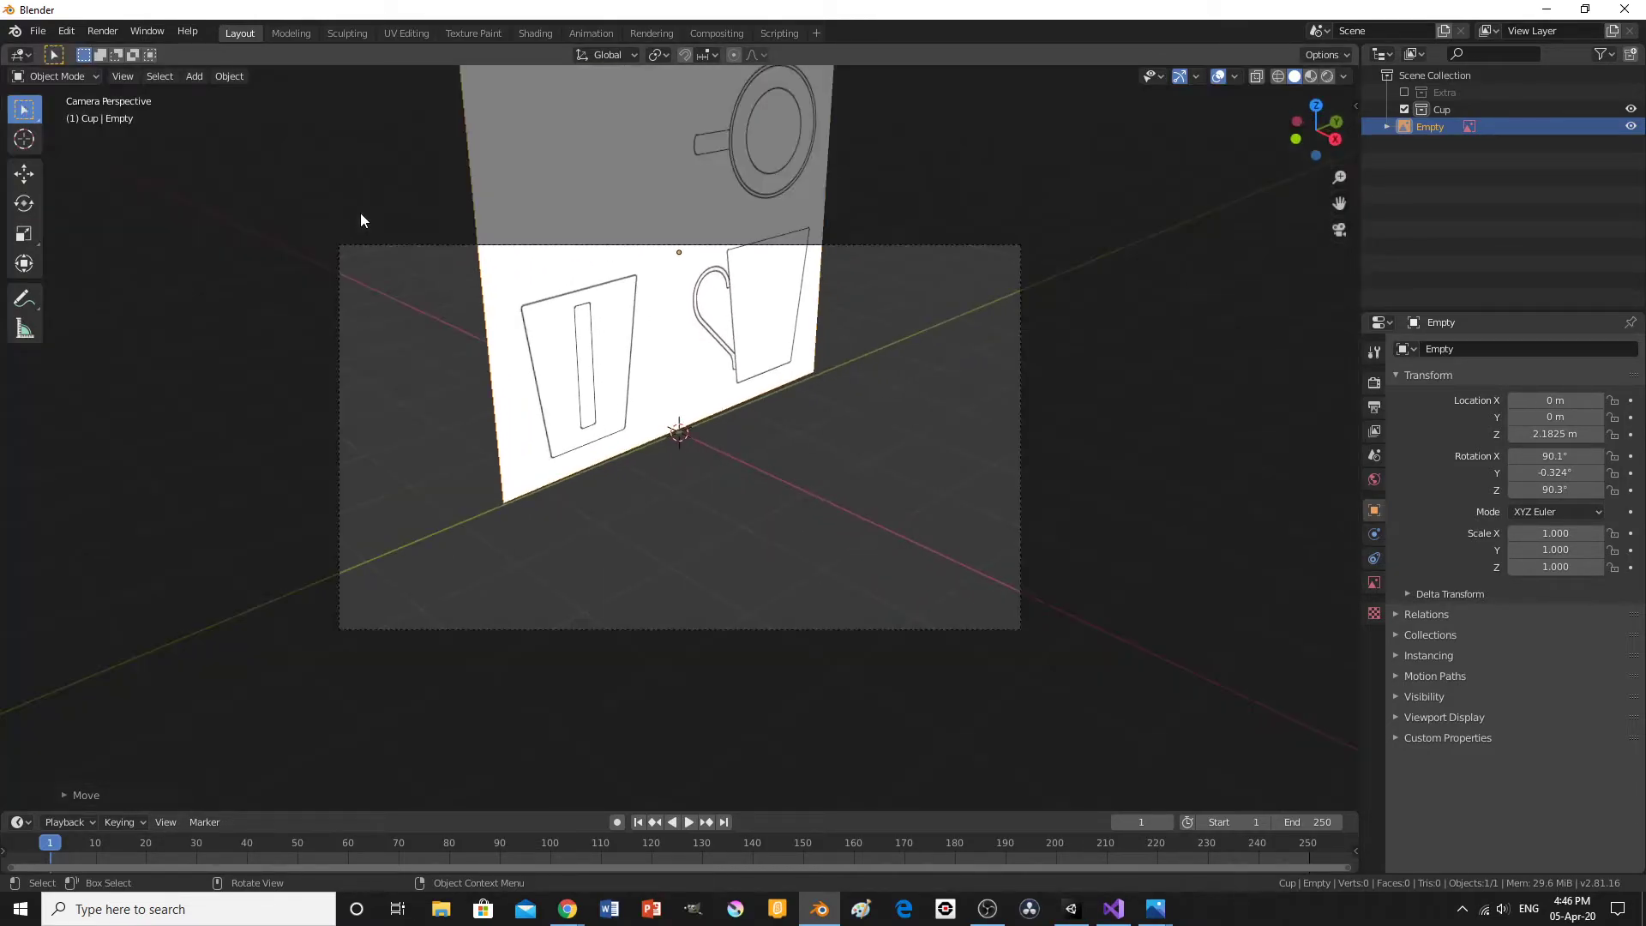
pyautogui.click(742, 467)
pyautogui.press('KP_0')
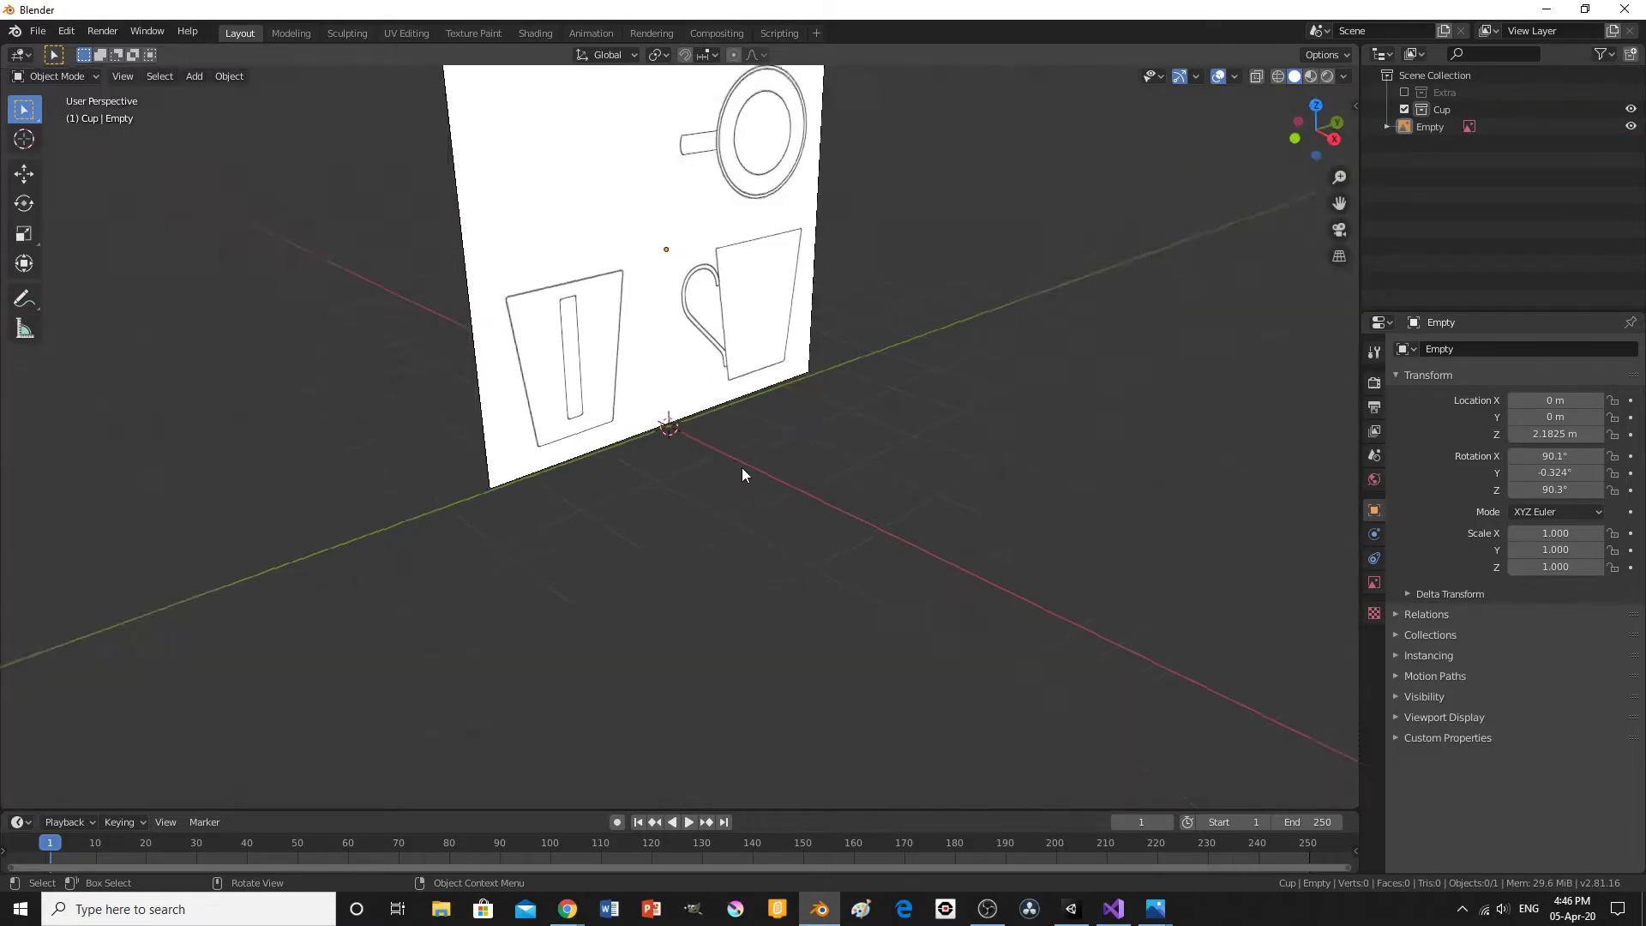
pyautogui.keyDown('shift'); pyautogui.moveTo(995, 333); pyautogui.dragTo(1126, 514, button='middle'); pyautogui.keyUp('shift')
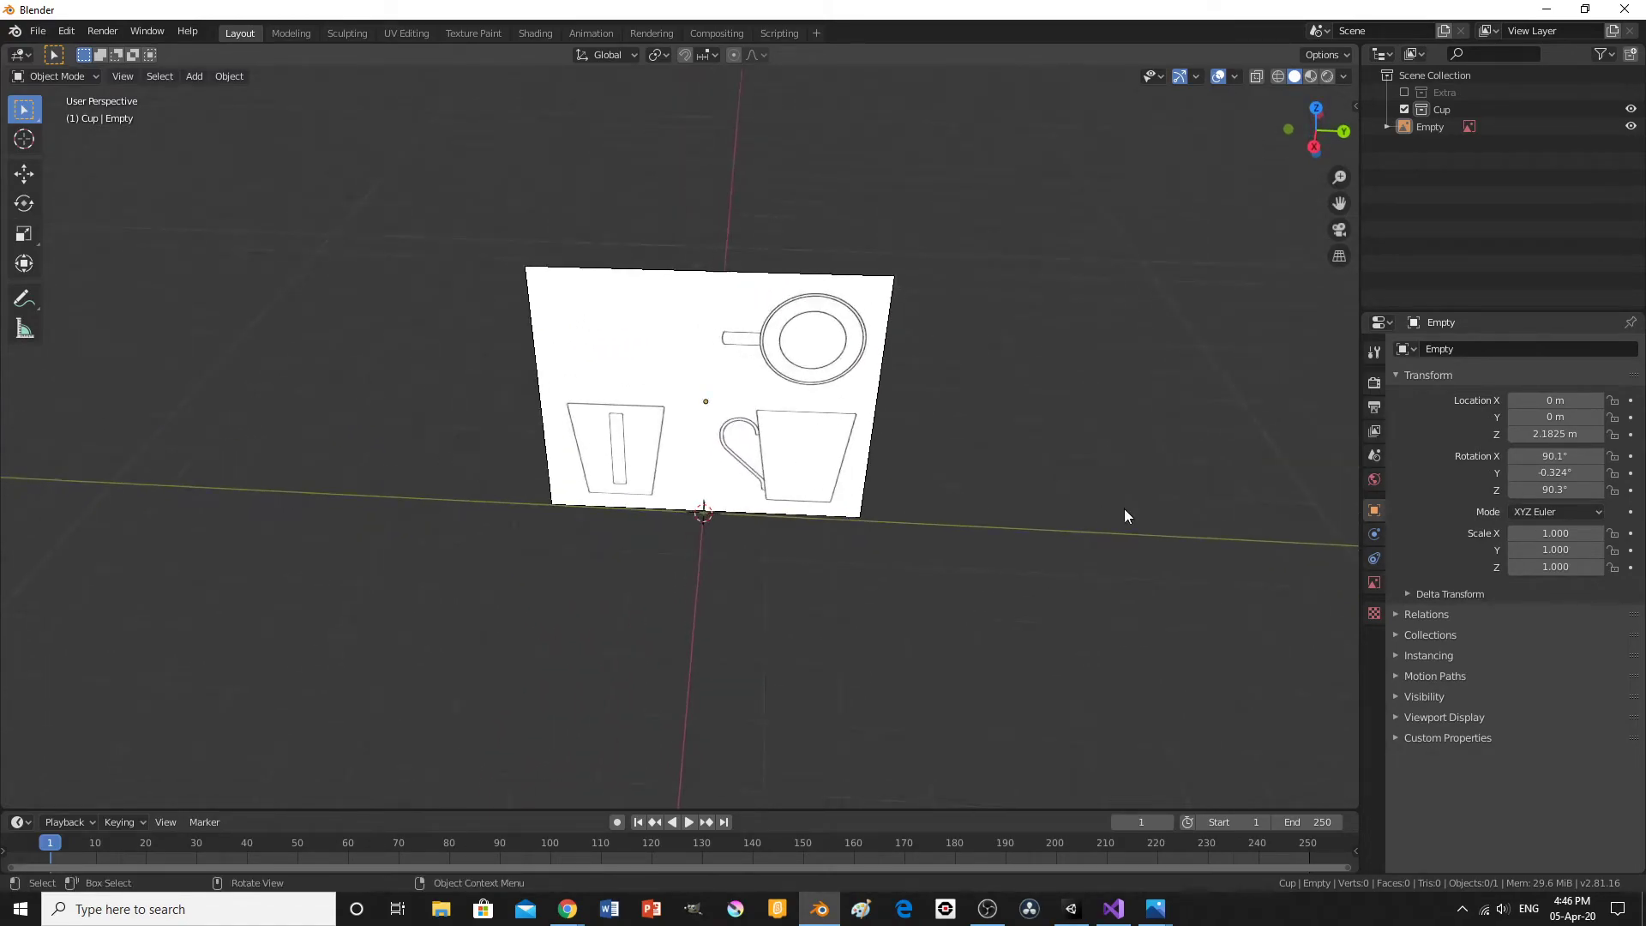
pyautogui.press('KP_1')
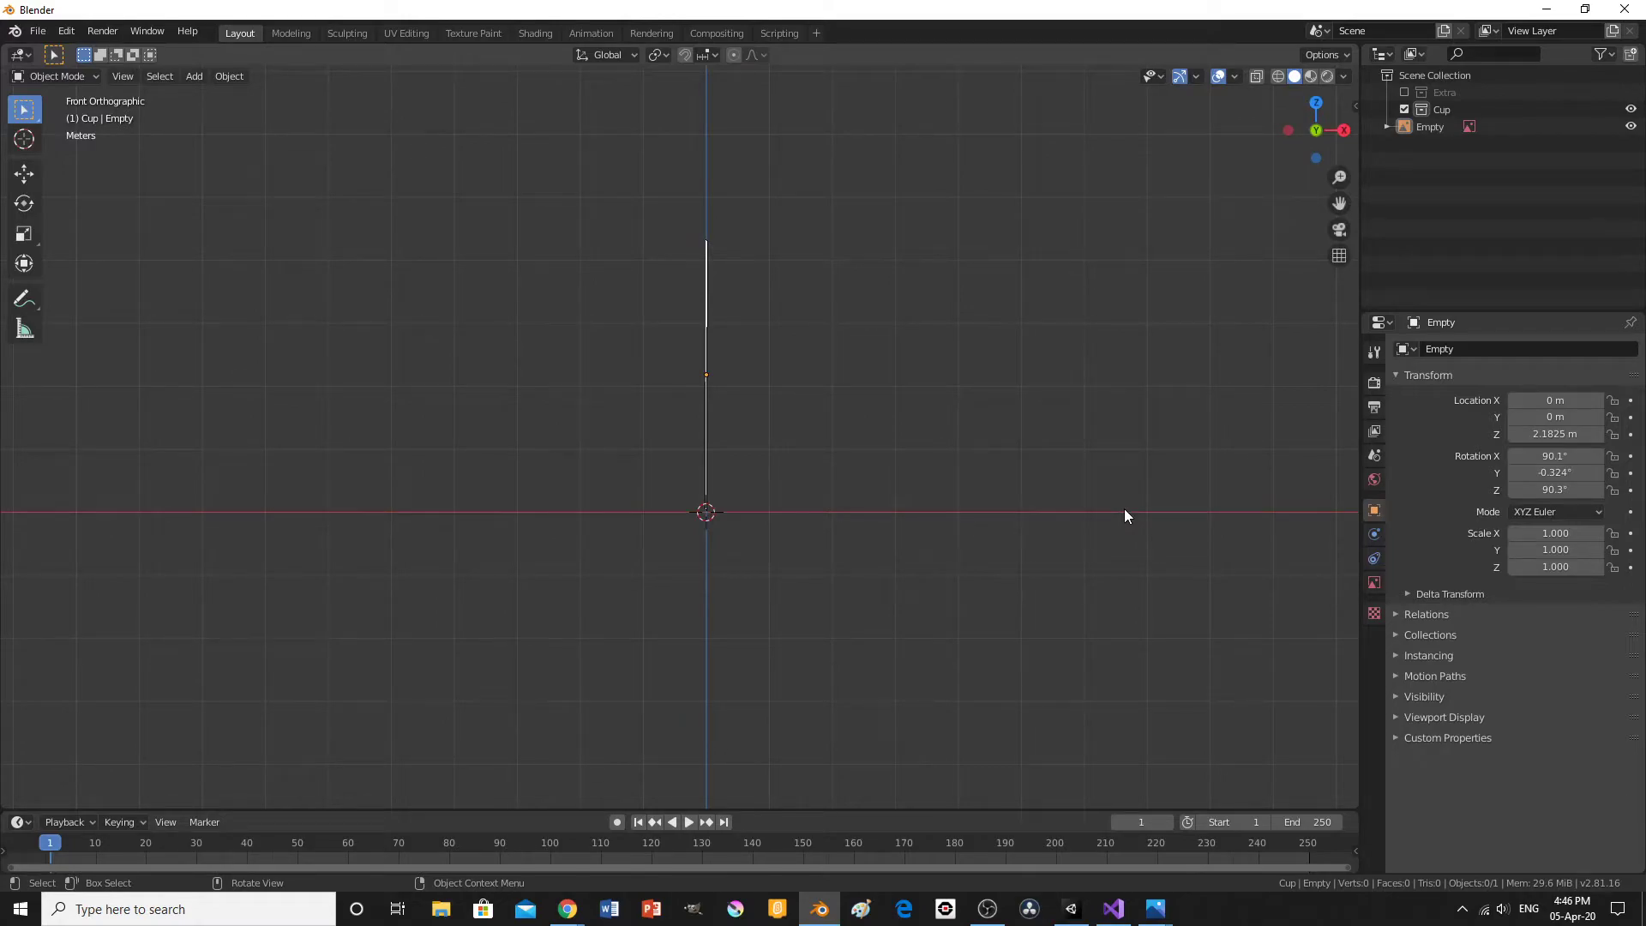
pyautogui.press('KP_3')
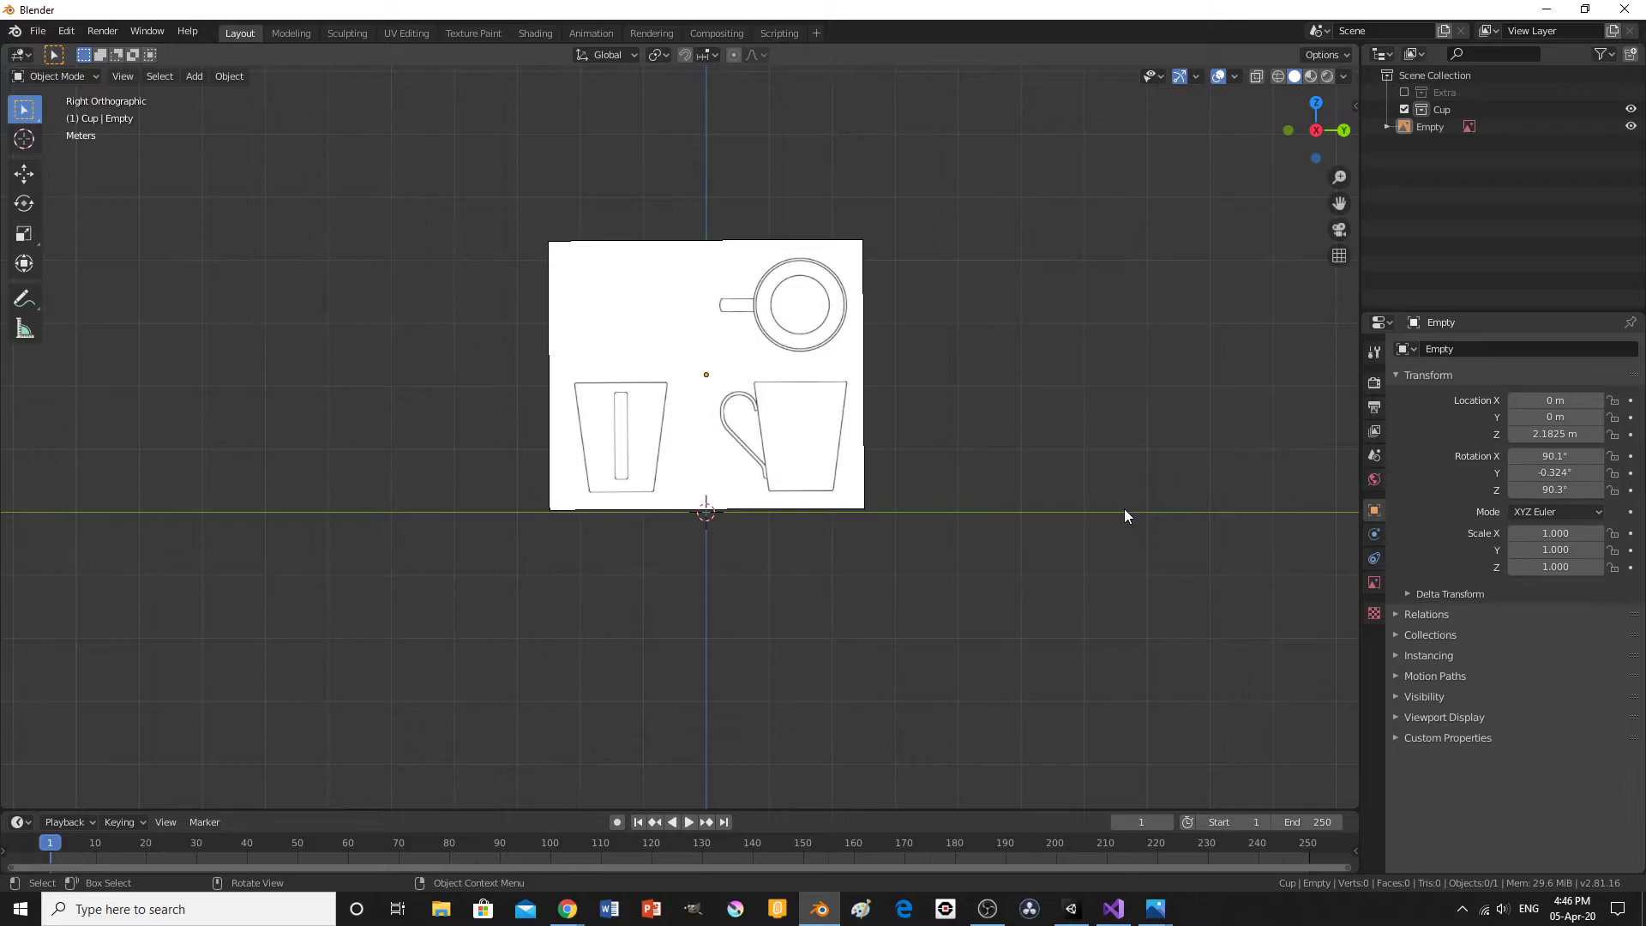
pyautogui.press('KP_7')
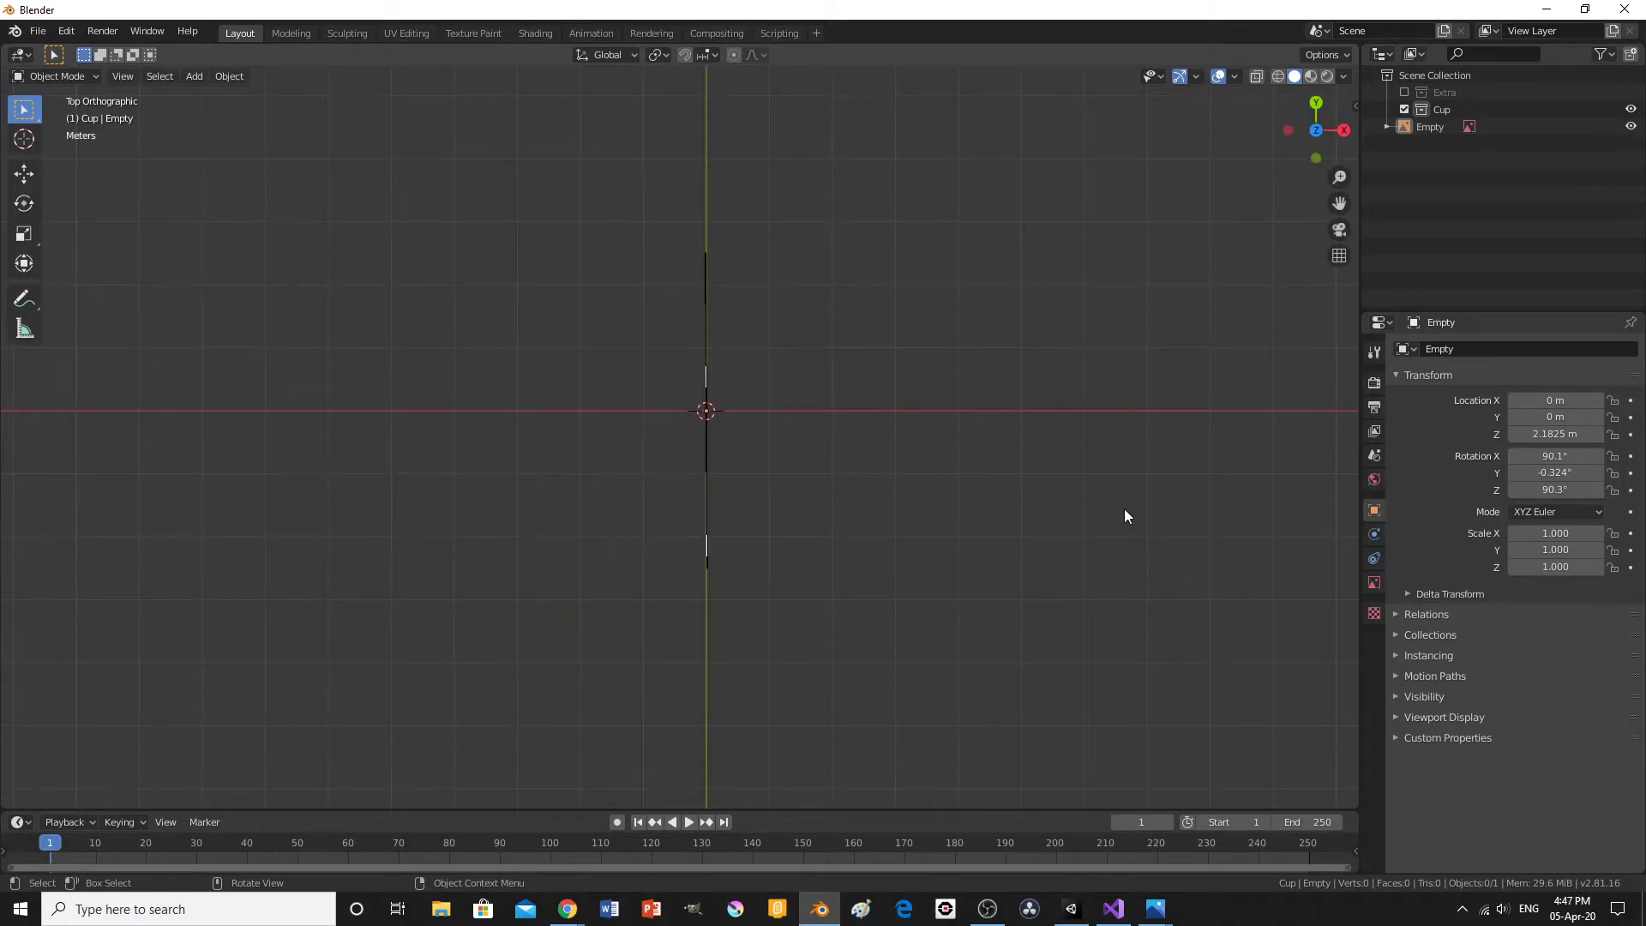
pyautogui.press('KP_3')
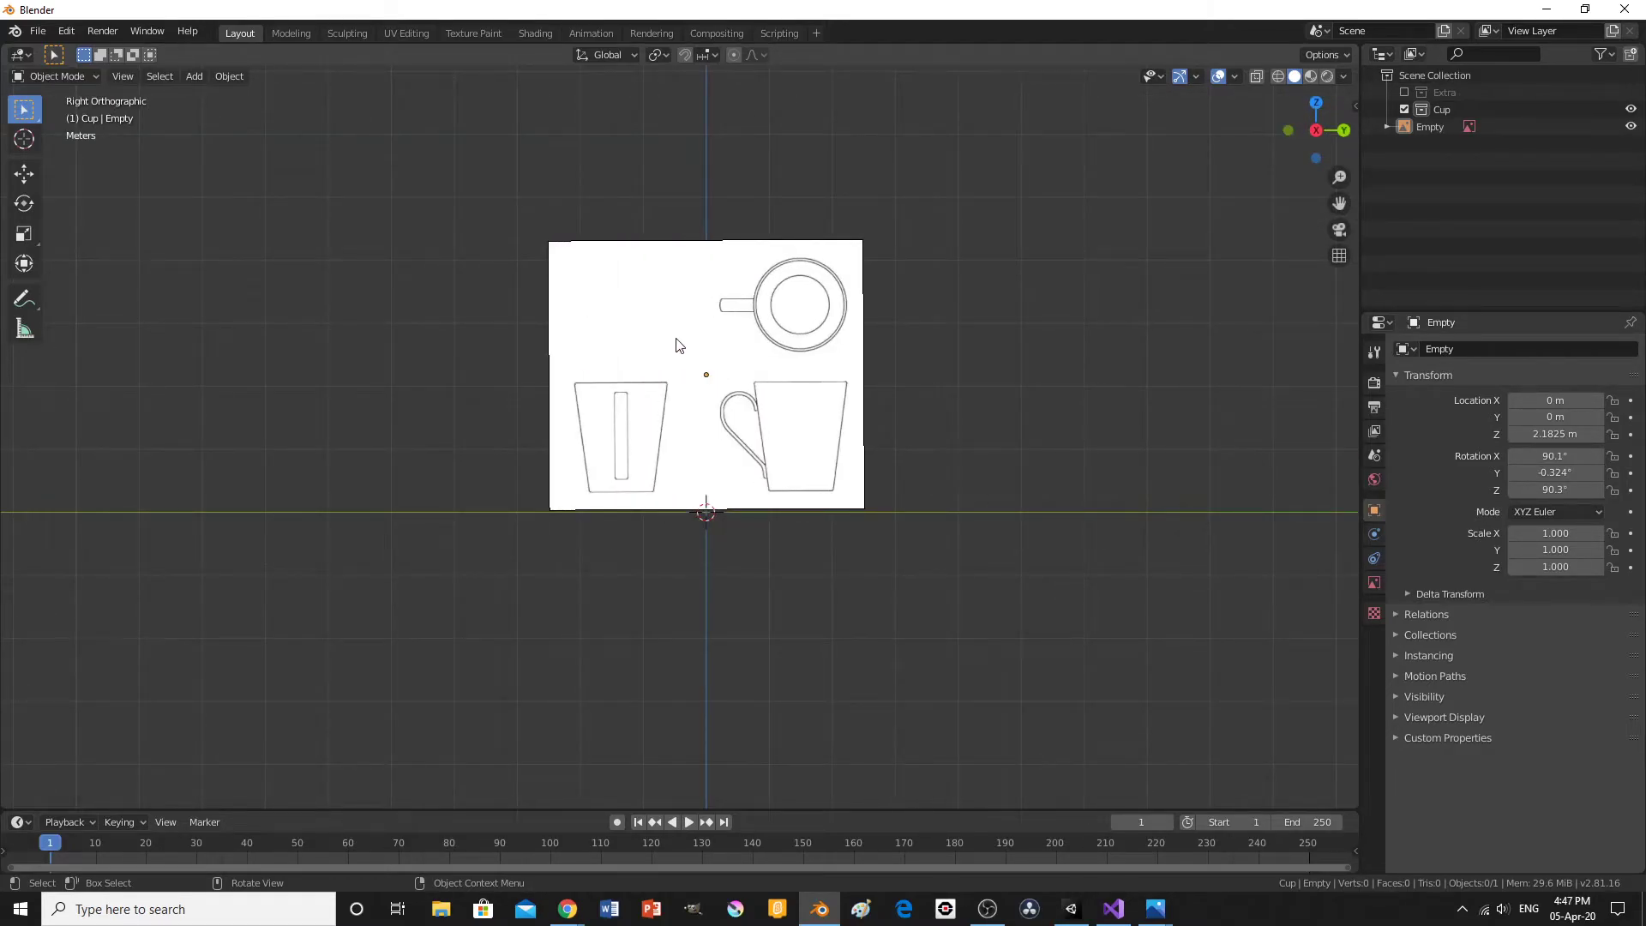
pyautogui.moveTo(698, 357); pyautogui.dragTo(1089, 439, button='middle')
# Switch to the right orthographic view and examine the cup outlines on the reference image up close.
pyautogui.press('KP_3')
pyautogui.scroll(5, 772, 438)
pyautogui.click(650, 476)
pyautogui.scroll(-3, 892, 456)
pyautogui.moveTo(951, 453); pyautogui.dragTo(1026, 485, button='middle')
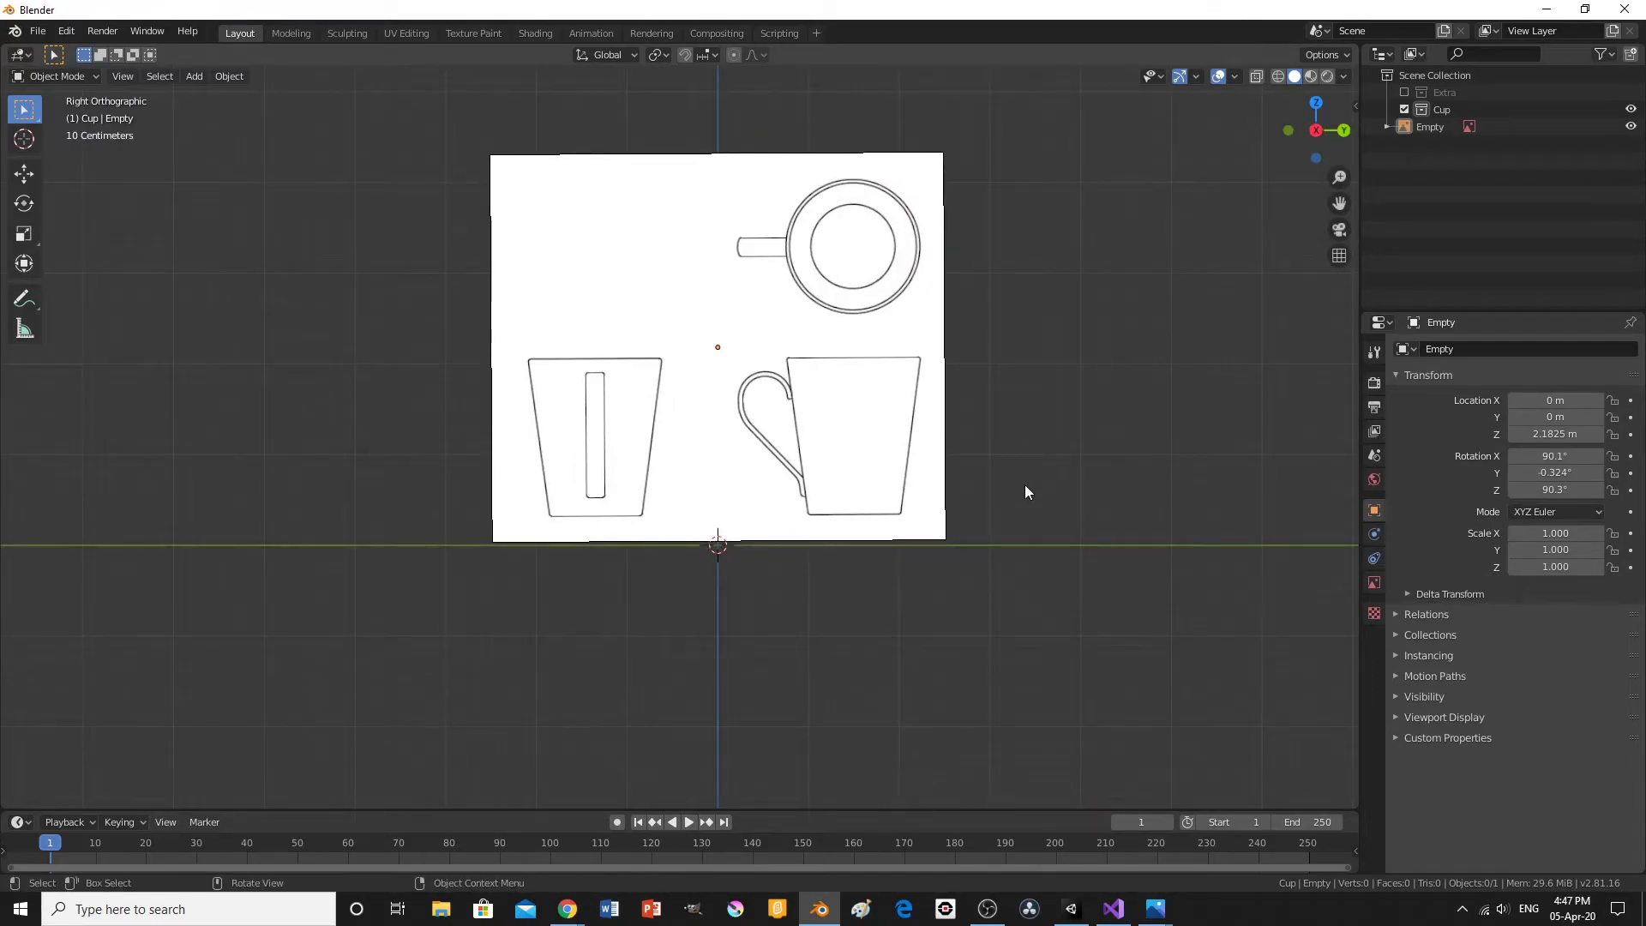
pyautogui.scroll(-2, 1026, 491)
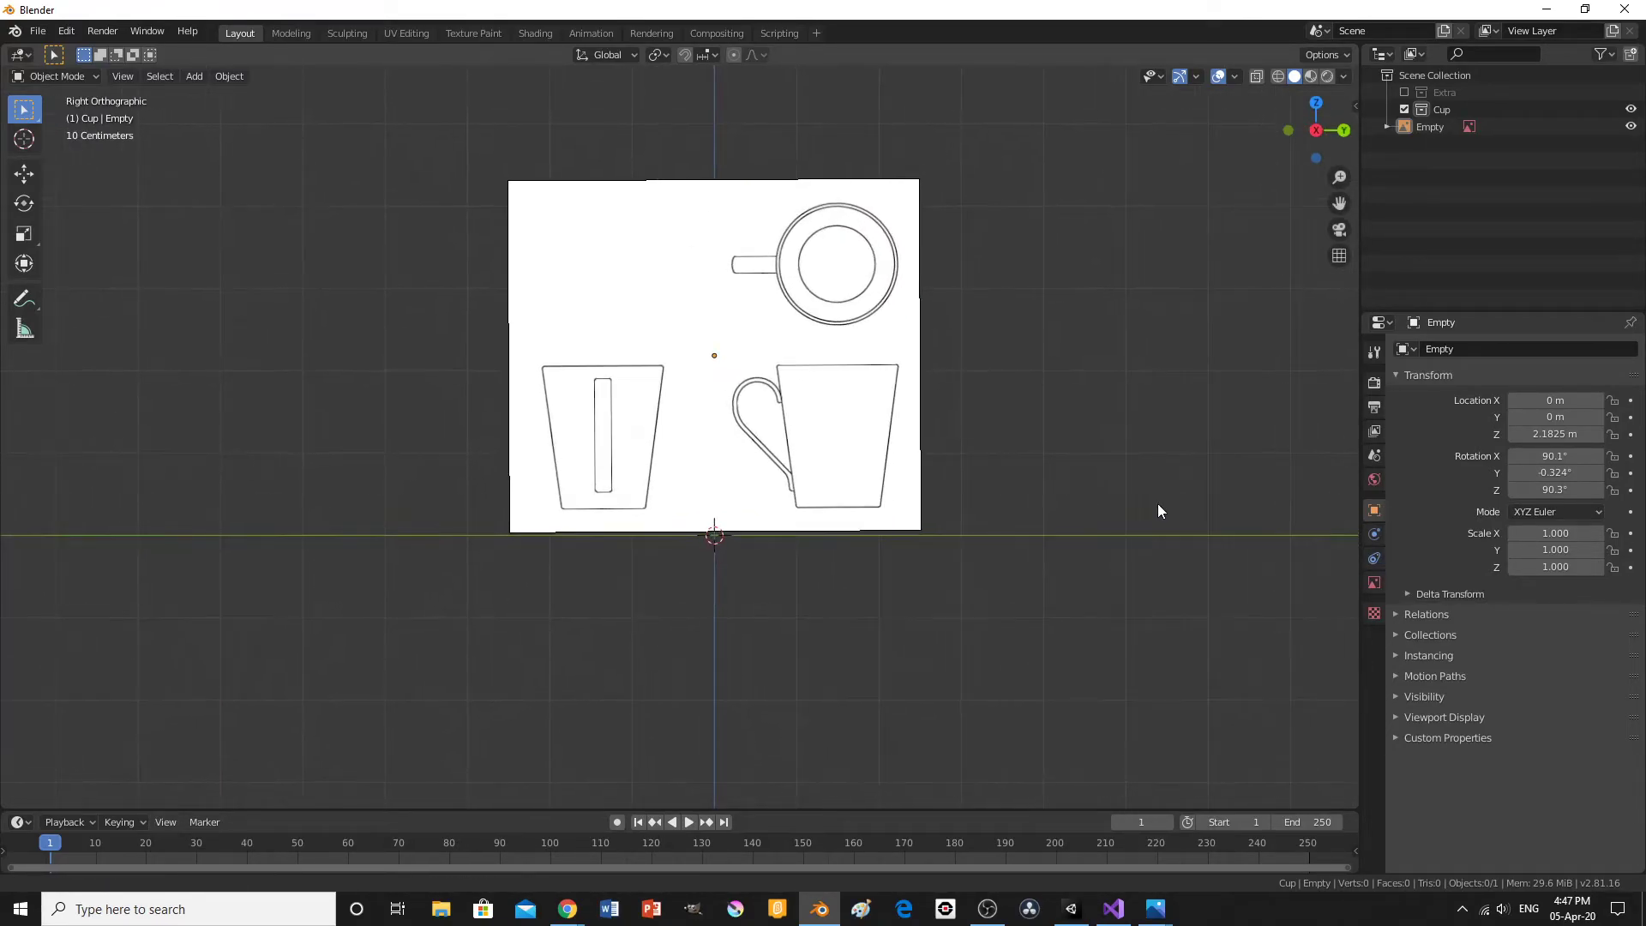
pyautogui.keyDown('shift'); pyautogui.moveTo(1050, 492); pyautogui.dragTo(1005, 553, button='middle'); pyautogui.keyUp('shift')
pyautogui.scroll(5, 933, 528)
pyautogui.scroll(-2, 932, 527)
pyautogui.keyDown('shift'); pyautogui.moveTo(918, 518); pyautogui.dragTo(743, 477, button='middle'); pyautogui.keyUp('shift')
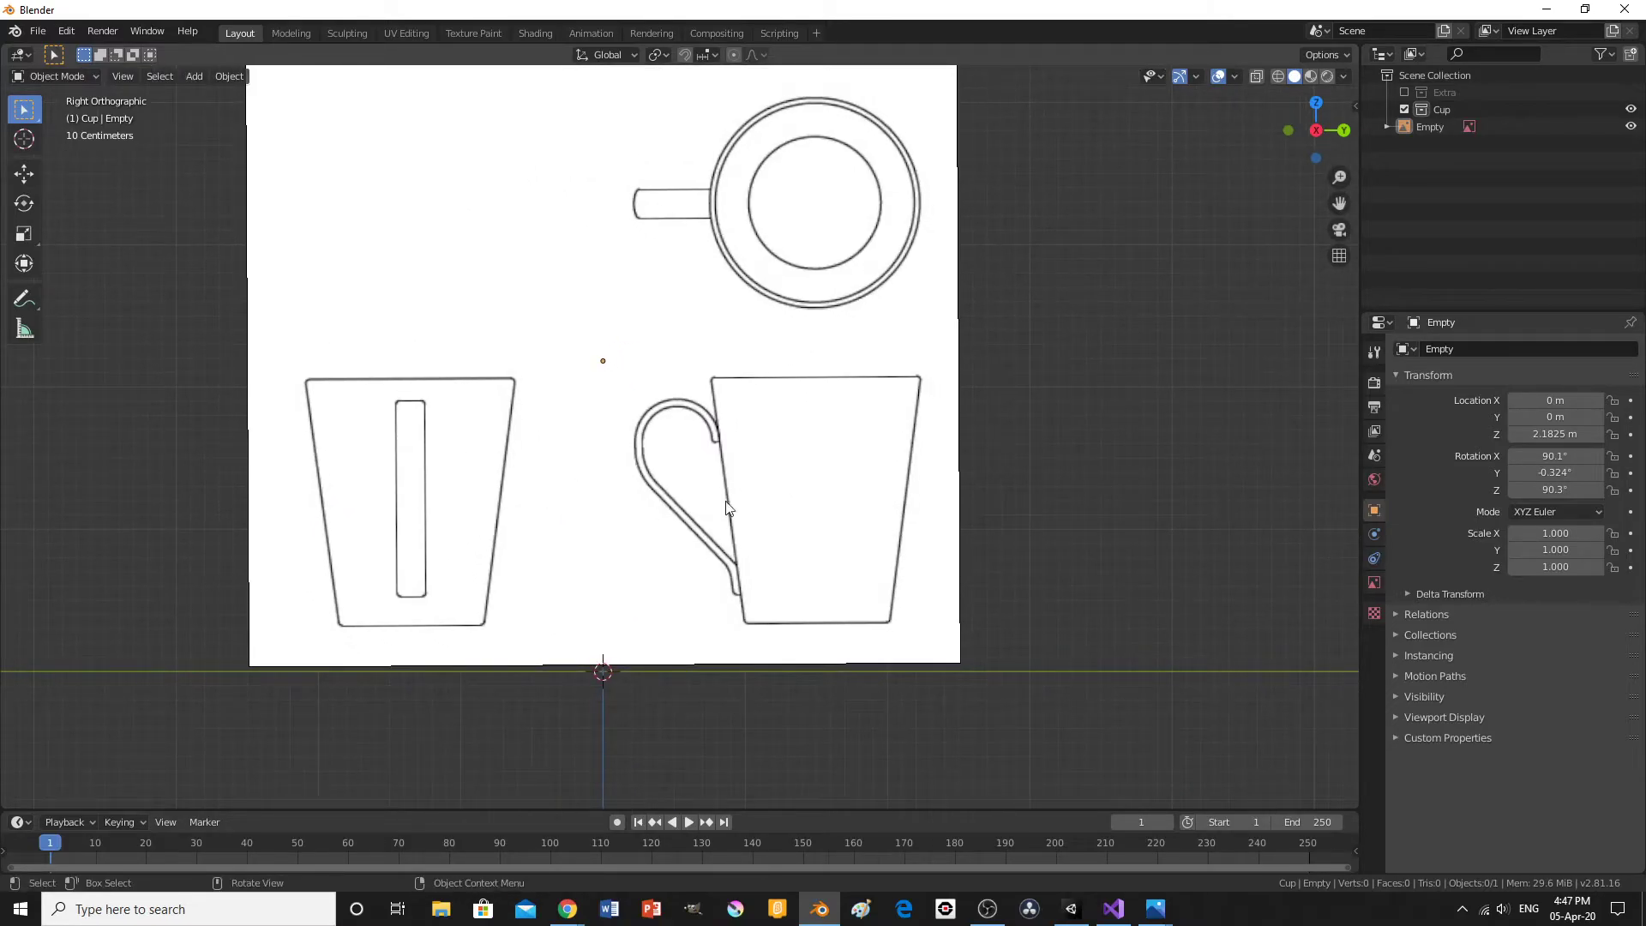
# Add a cylinder mesh to the Cup collection at the world origin.
pyautogui.click(957, 517)
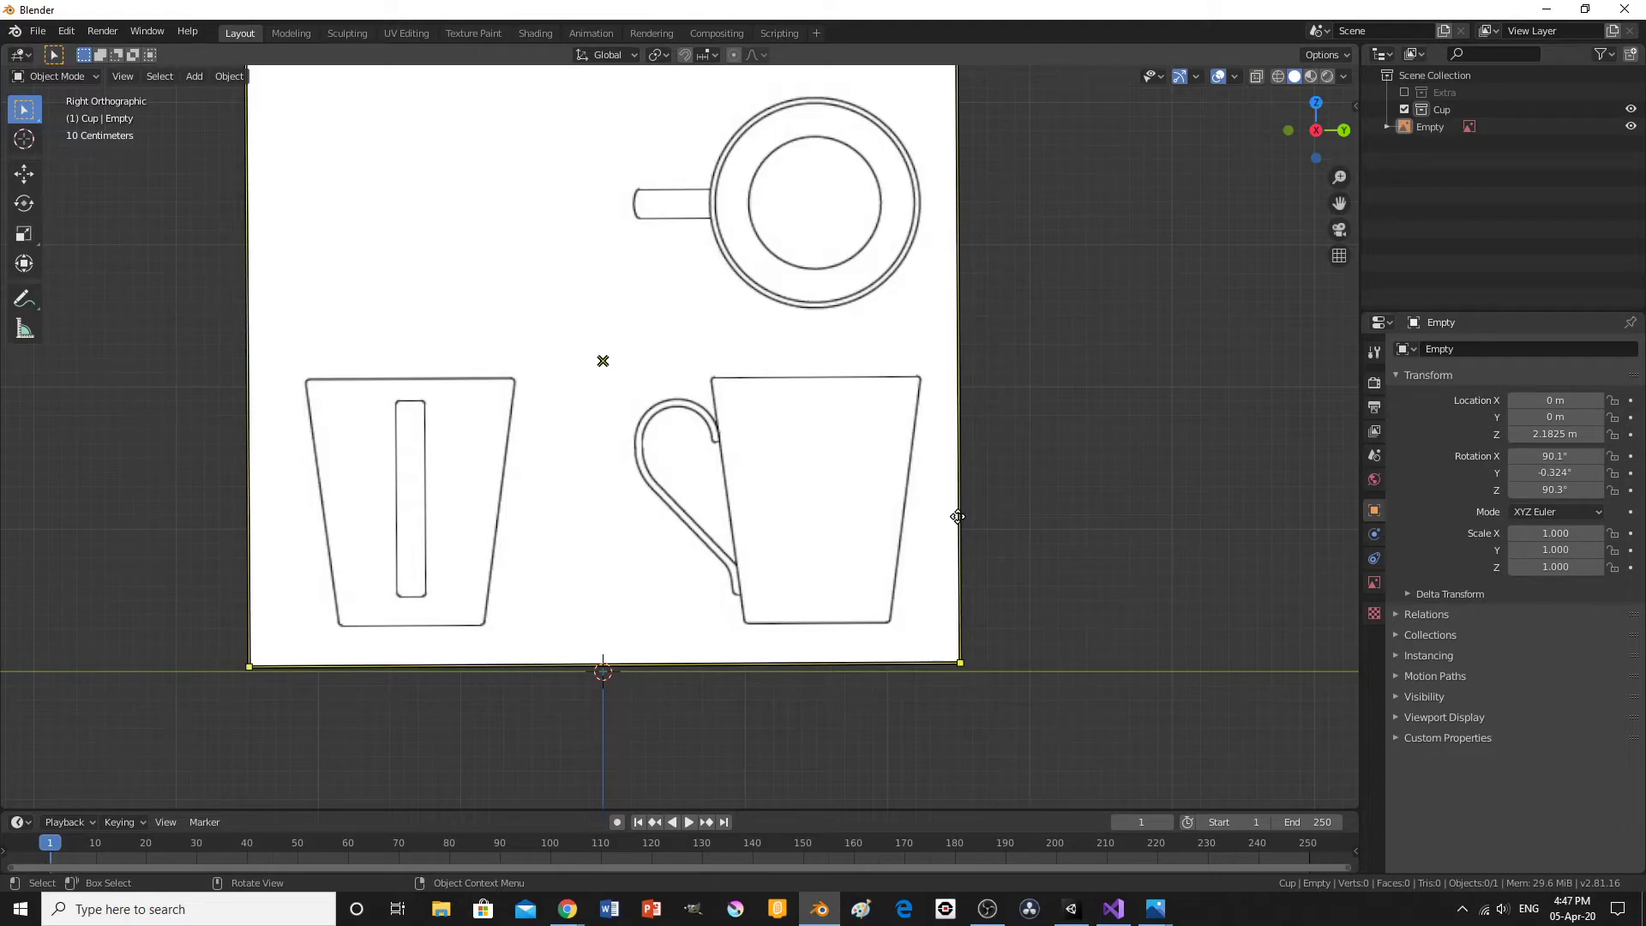
pyautogui.click(1056, 376)
pyautogui.hotkey('shift', 'a')
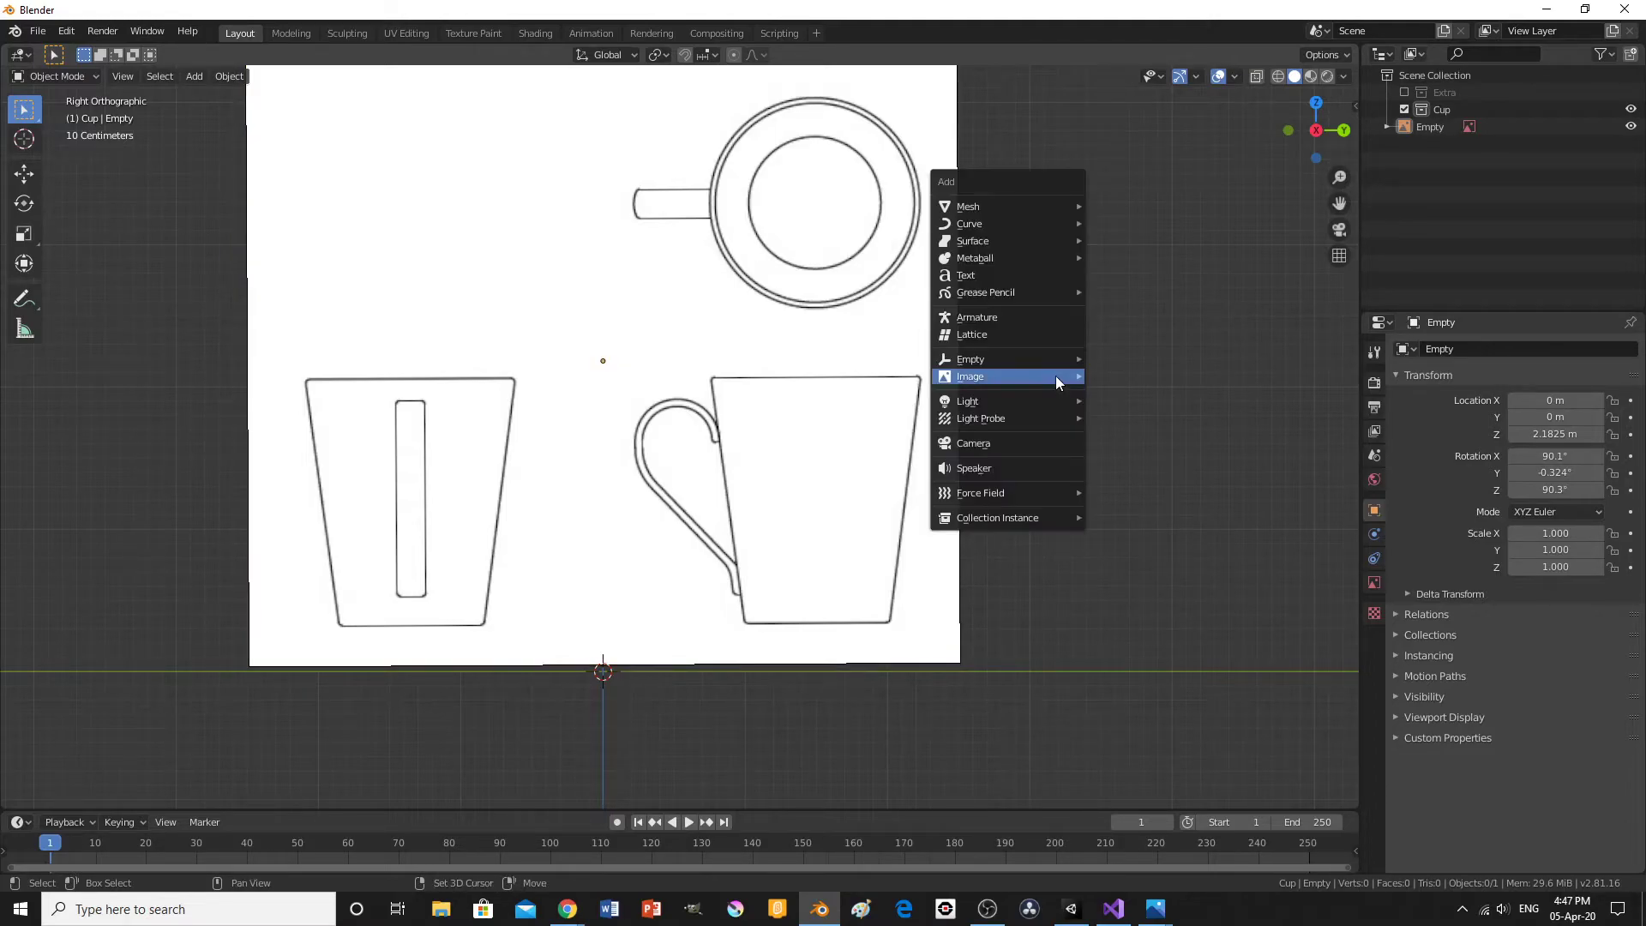
pyautogui.moveTo(940, 223)
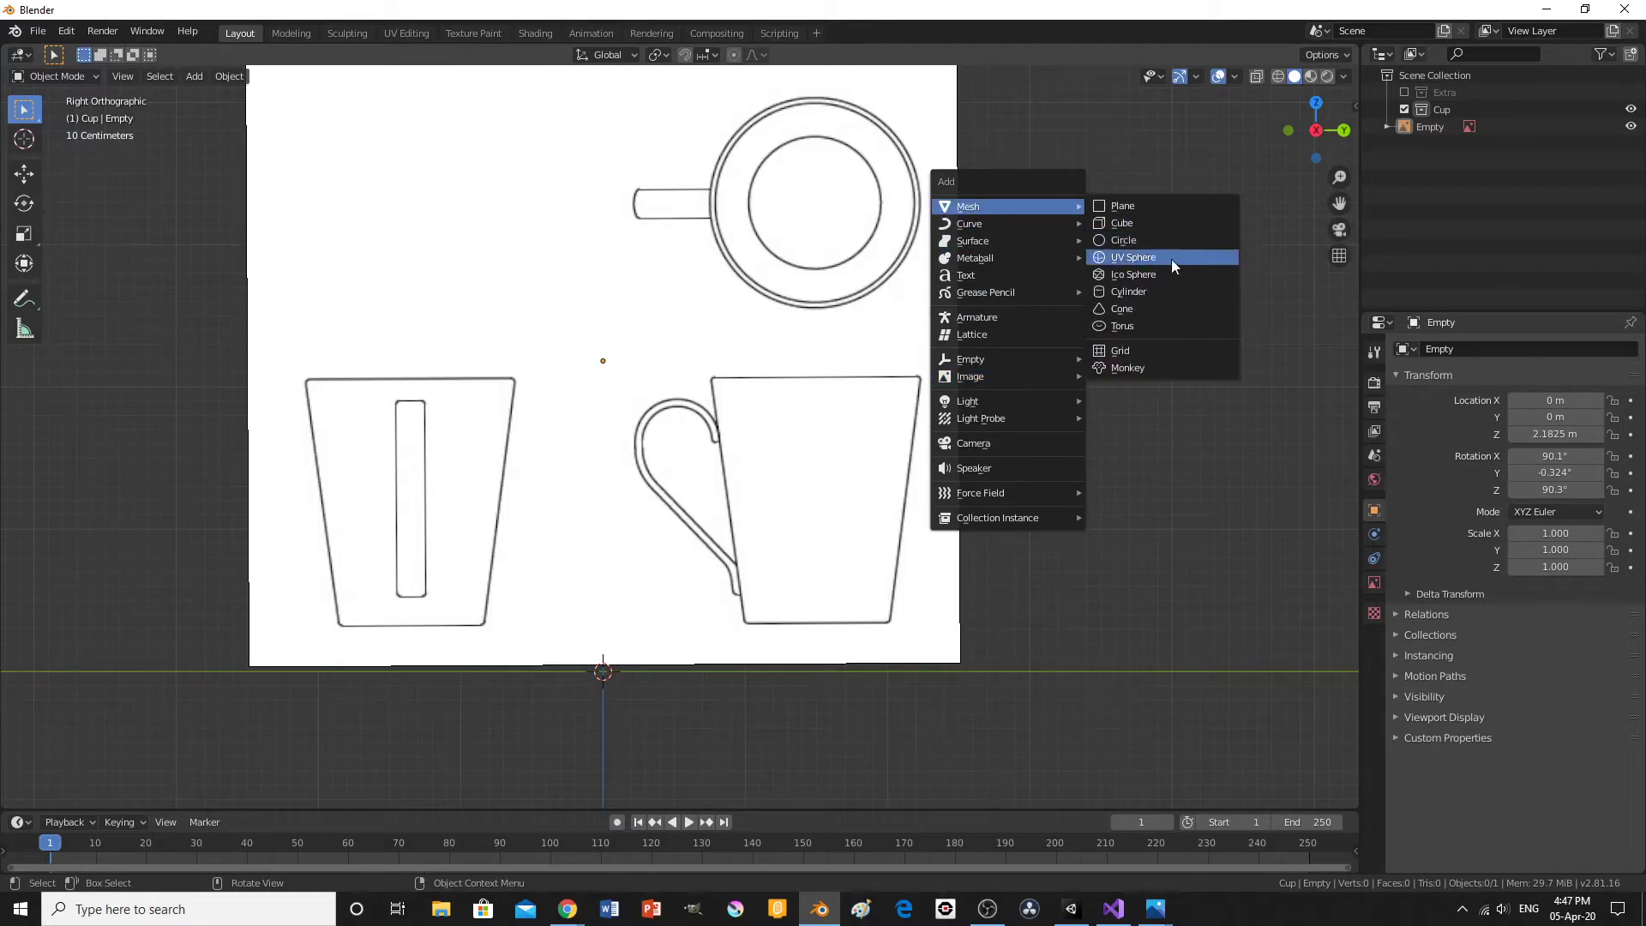
pyautogui.click(1181, 287)
pyautogui.scroll(-2, 912, 514)
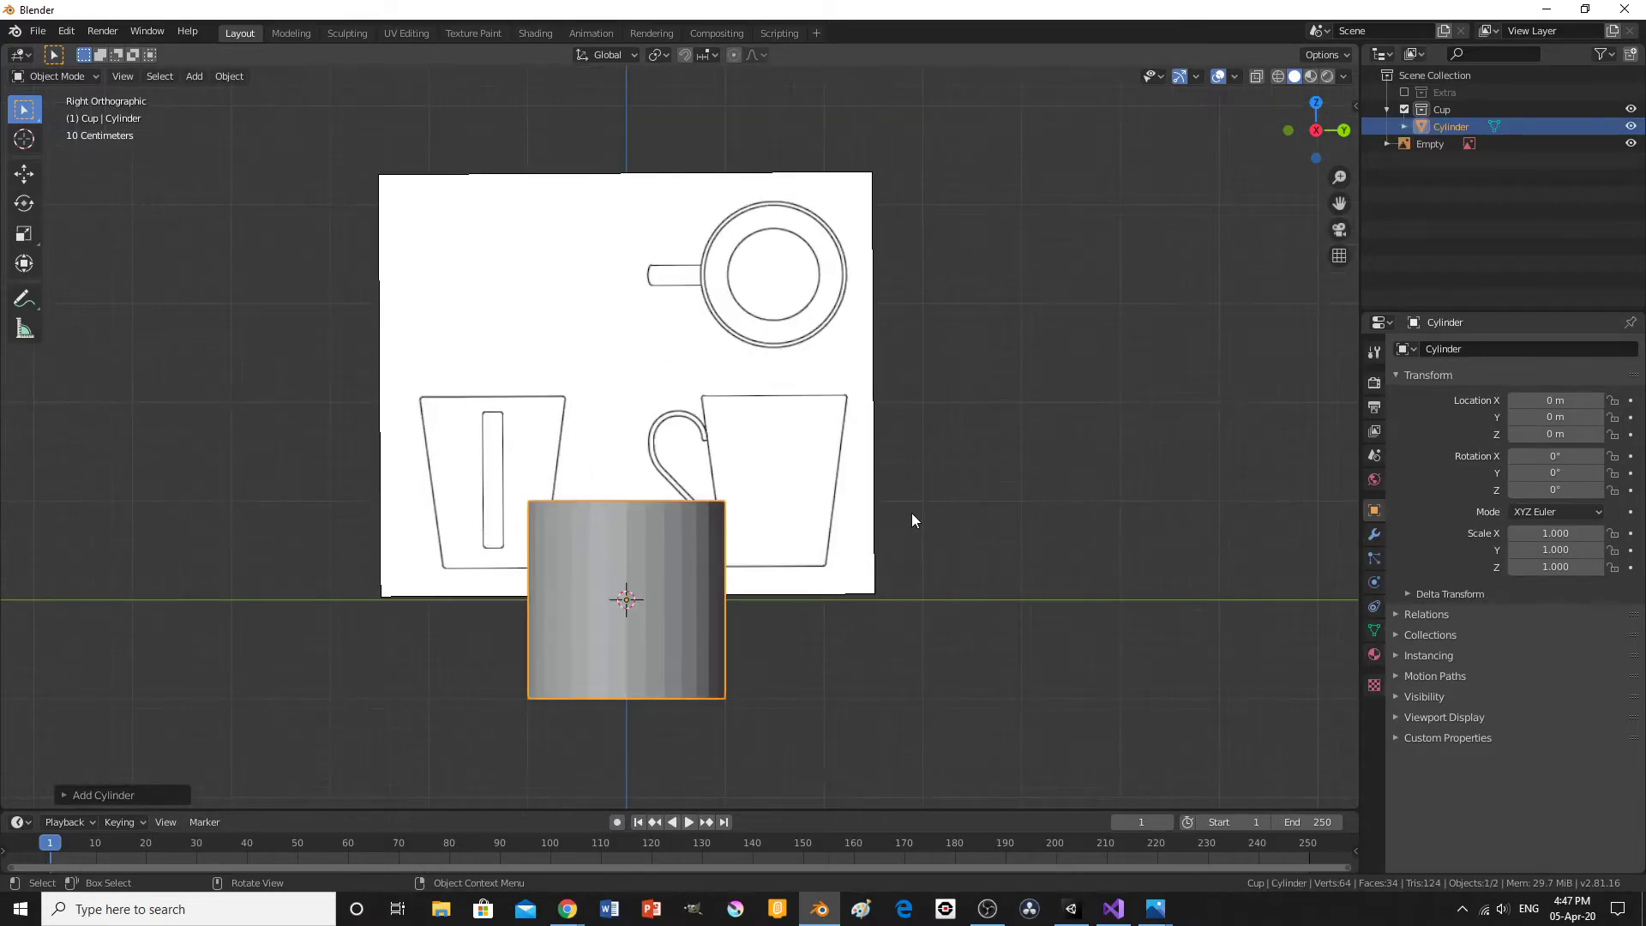
pyautogui.scroll(1, 892, 516)
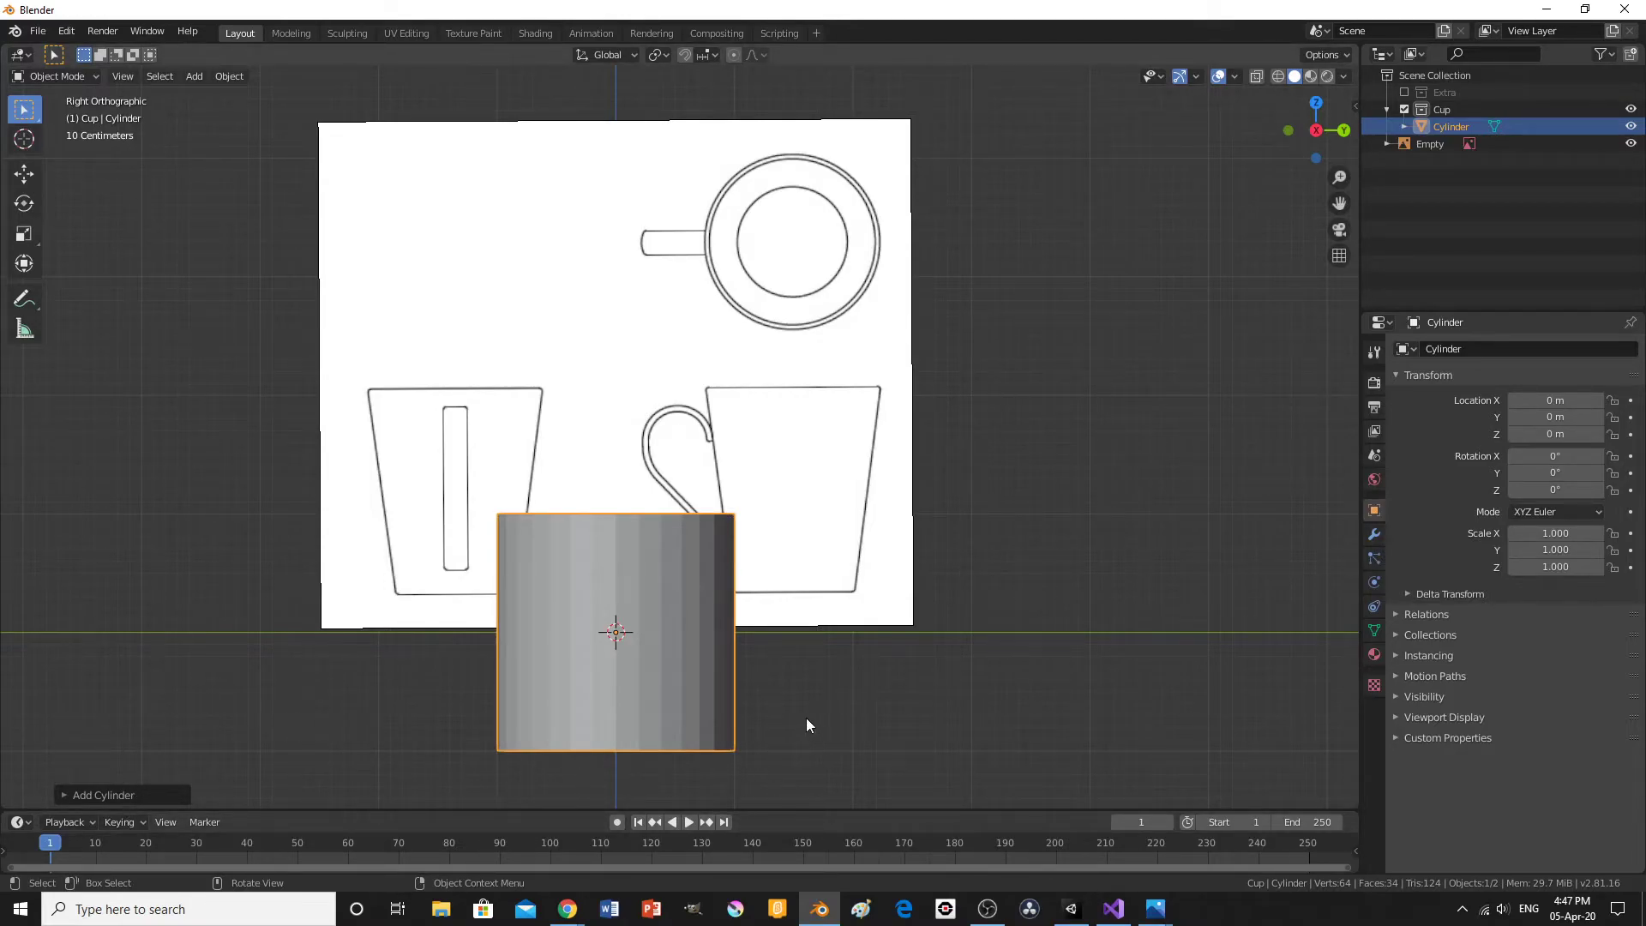
# Move the cylinder up to about 1.08 m in Z and along Y to about 1.24 m, over the cup's side-view drawing with the handle.
pyautogui.press('g')
pyautogui.press('z')
pyautogui.click(649, 593)
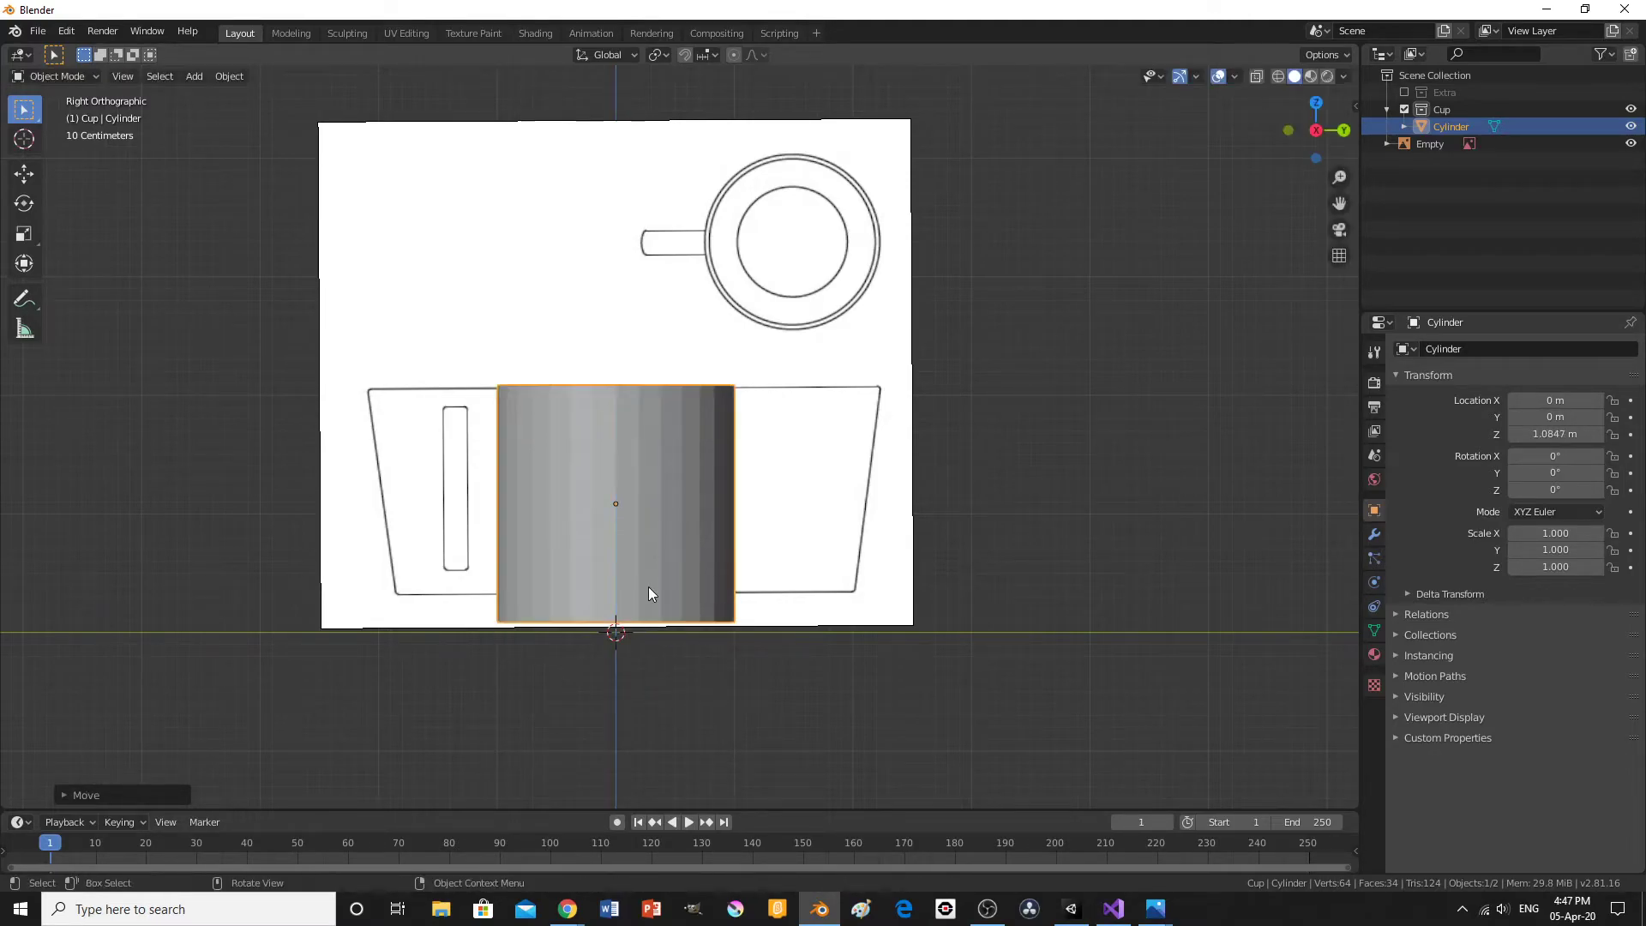
pyautogui.press('g')
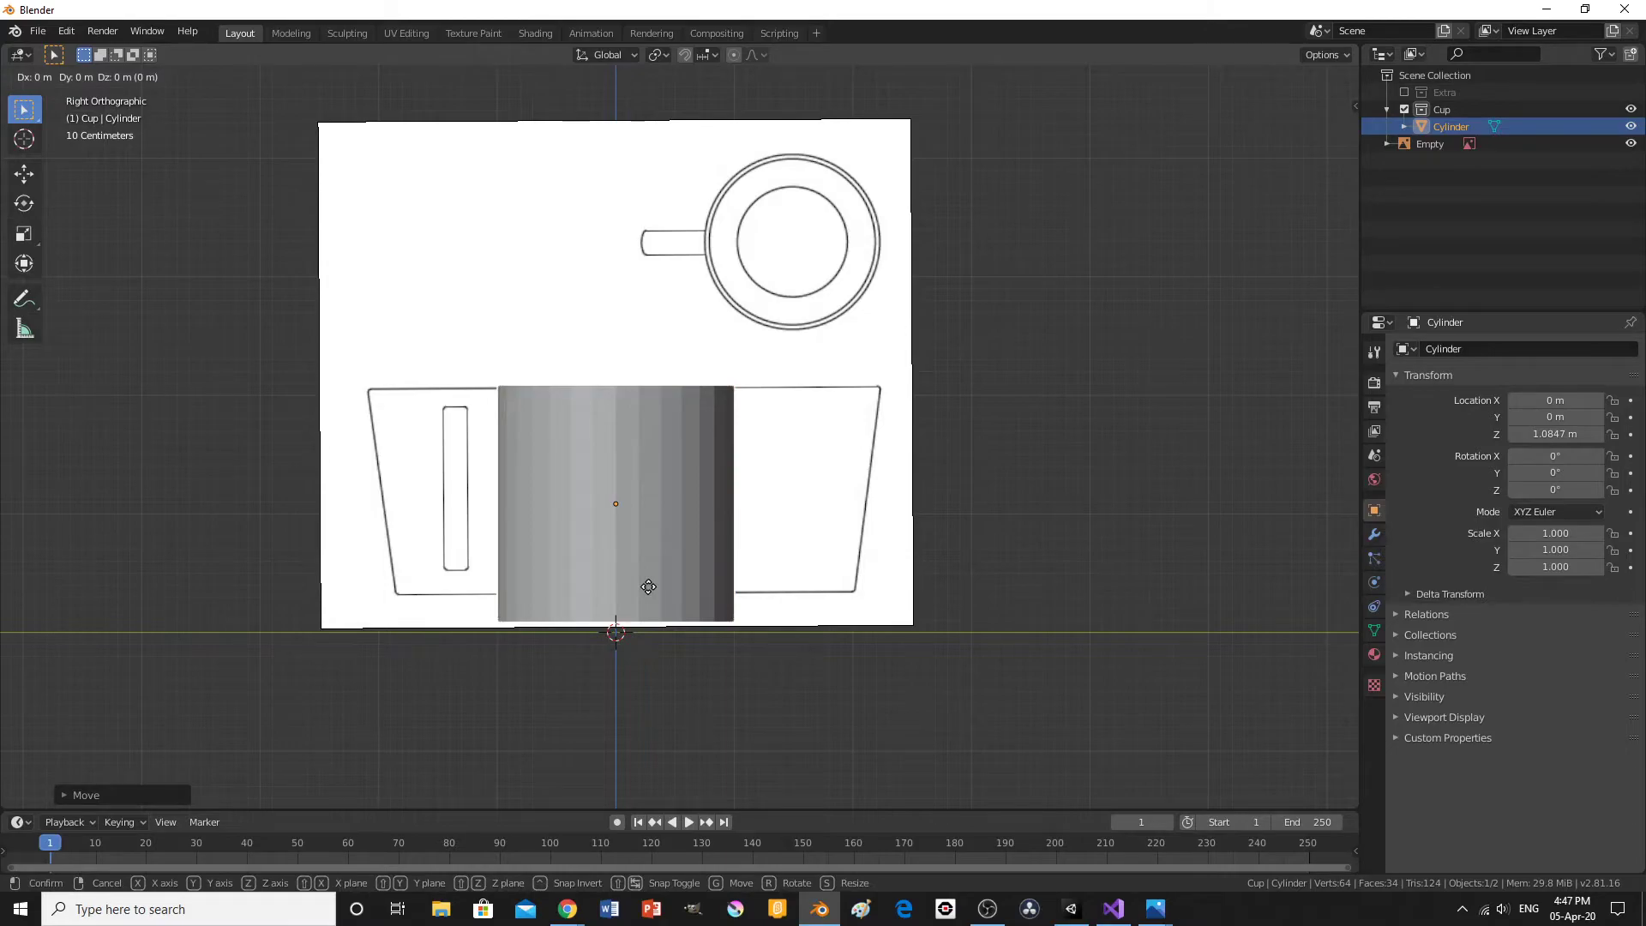
pyautogui.press('y')
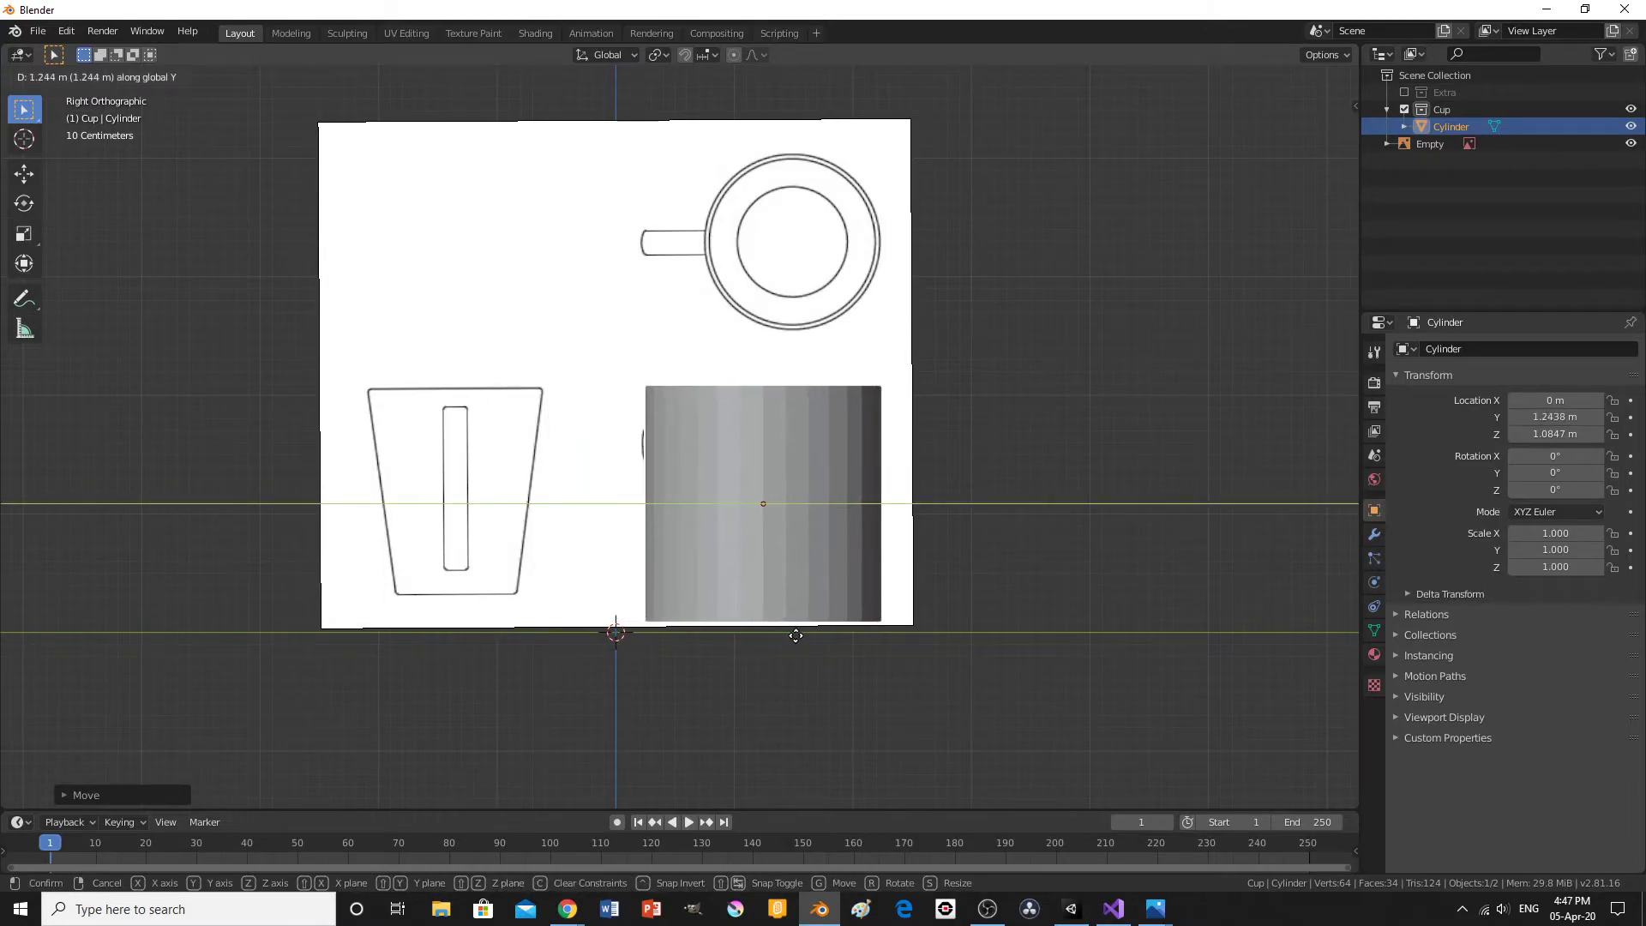
pyautogui.click(796, 636)
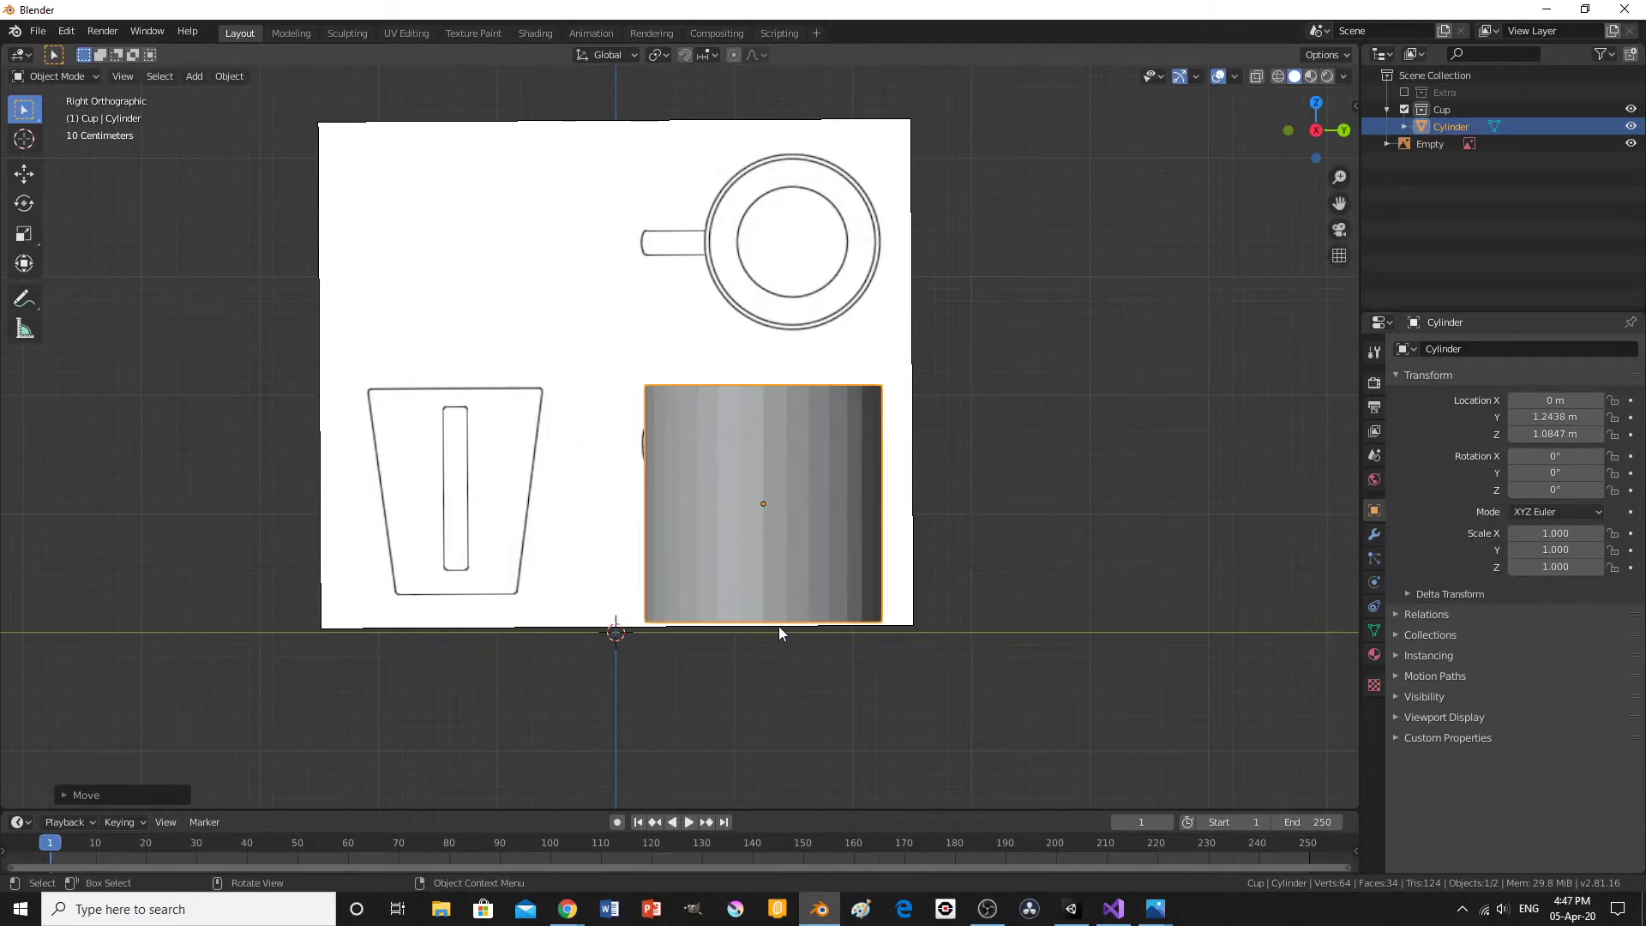
# Switch the viewport to wireframe shading so the cup's side-view outline shows through the cylinder.
pyautogui.press('z')
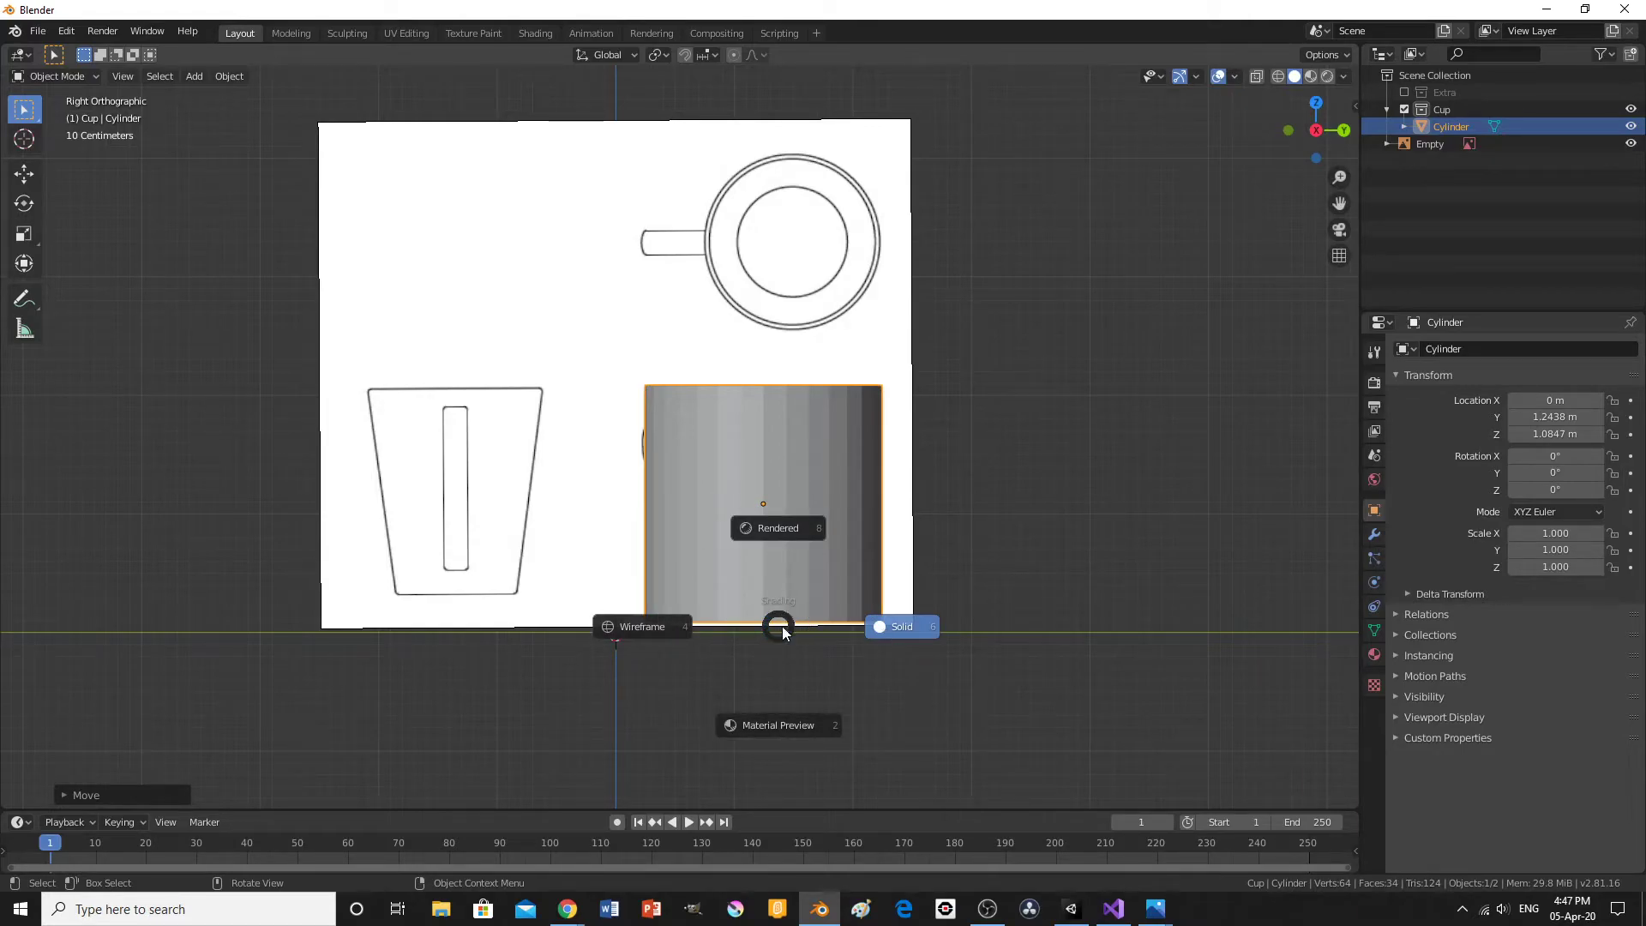
pyautogui.click(669, 626)
pyautogui.scroll(4, 752, 408)
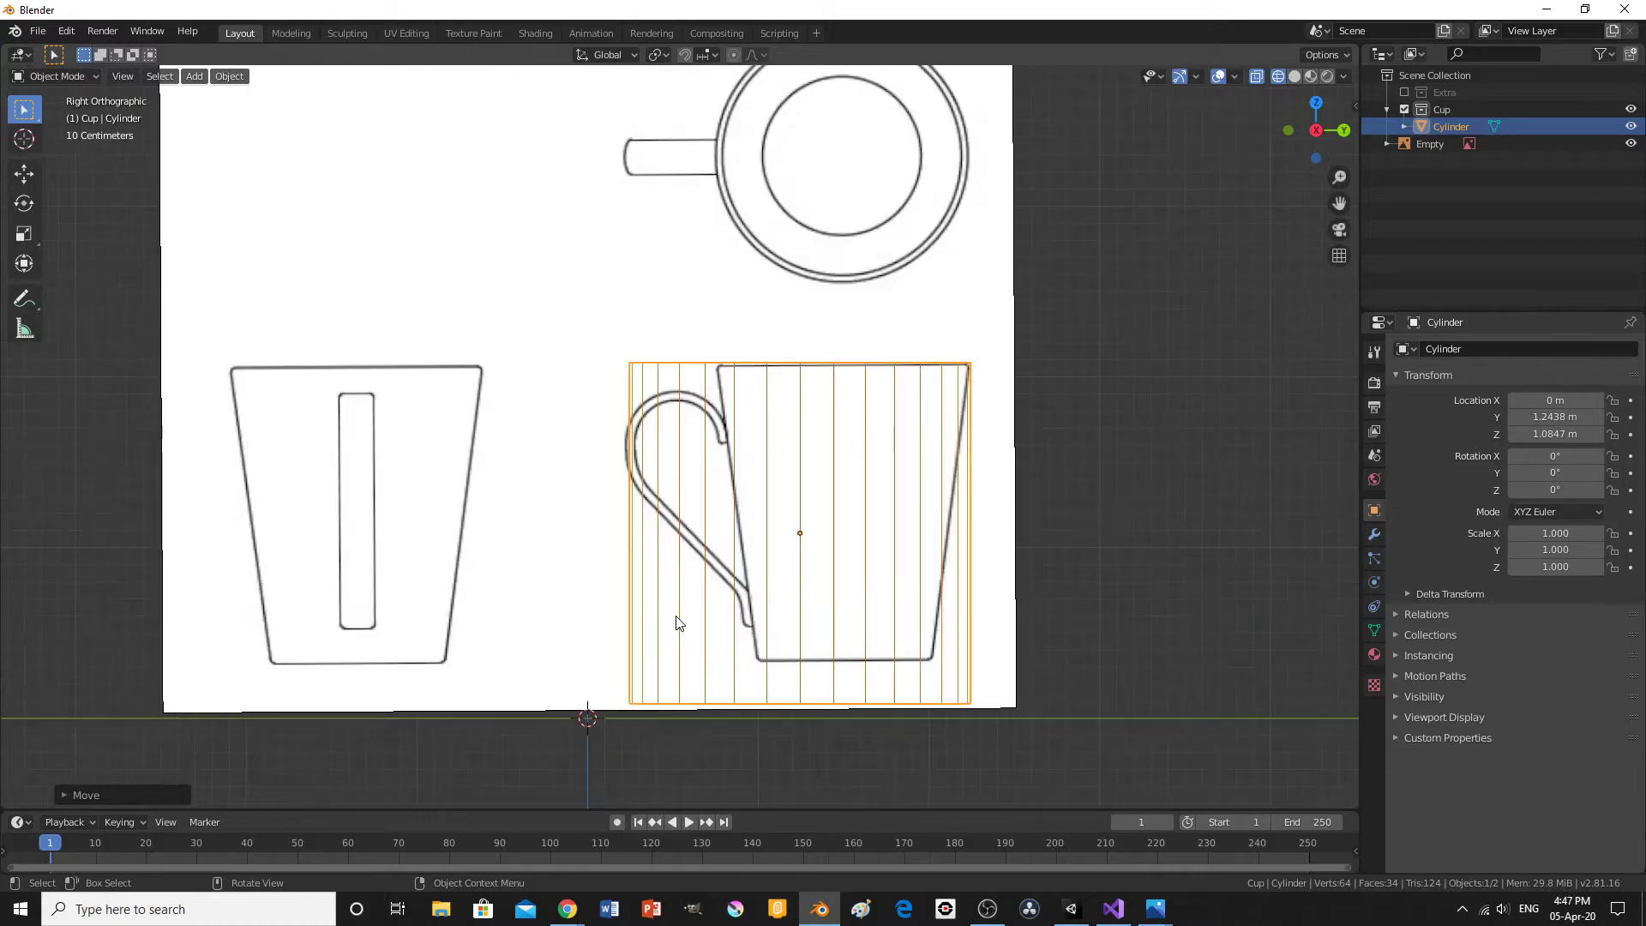
pyautogui.keyDown('shift'); pyautogui.moveTo(802, 424); pyautogui.dragTo(726, 433, button='middle'); pyautogui.keyUp('shift')
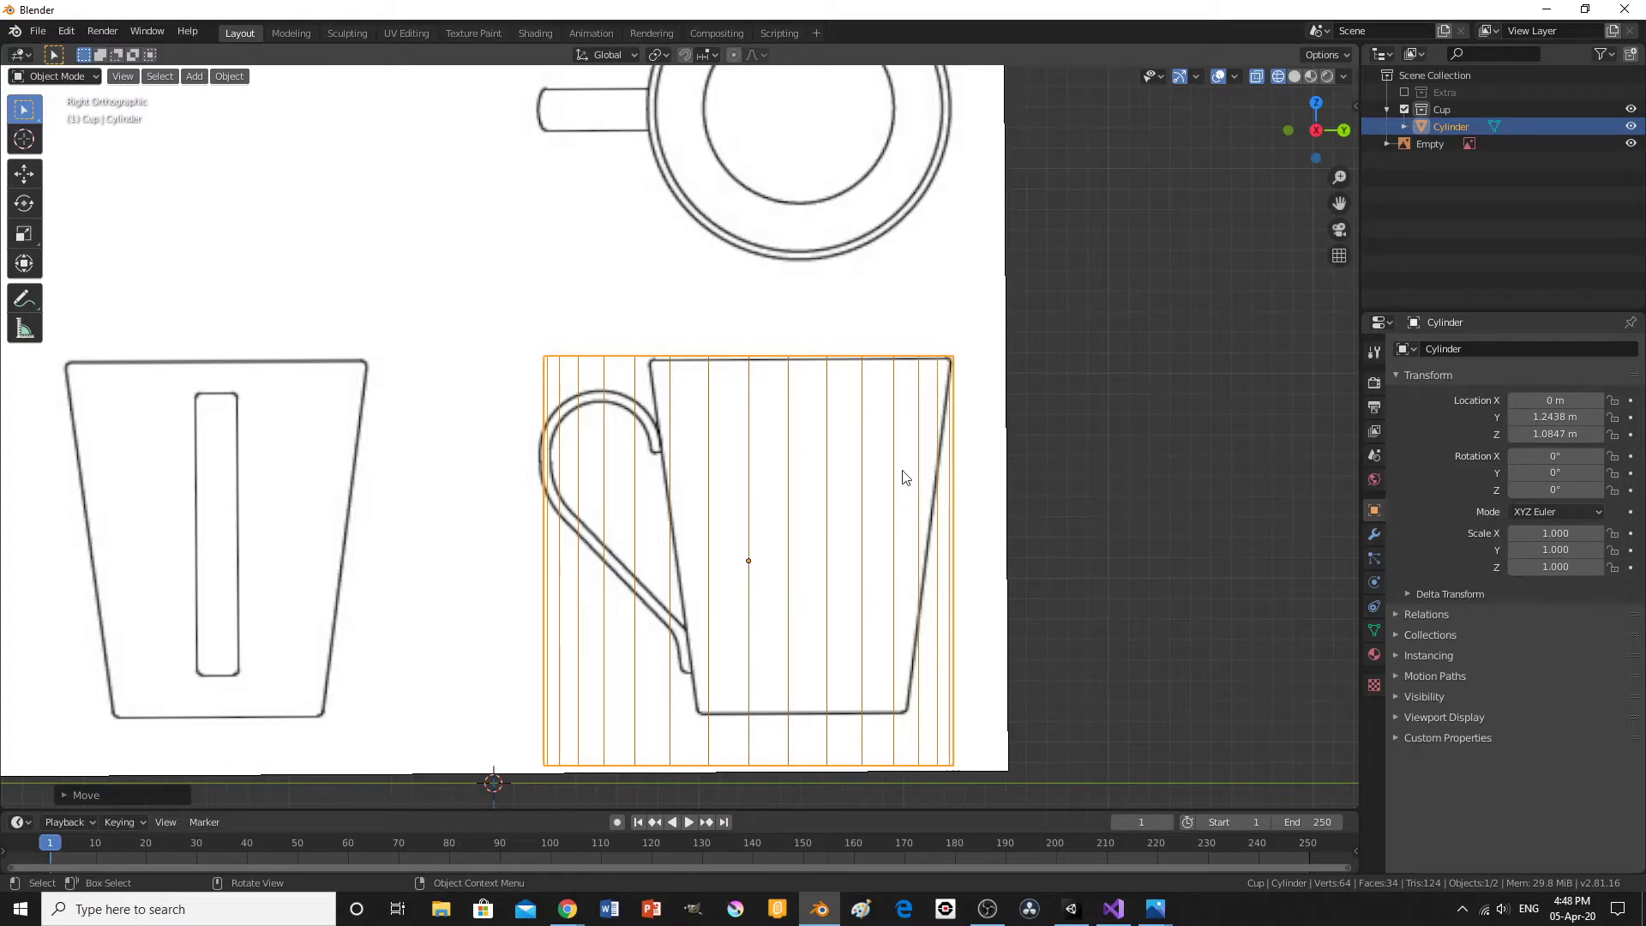
# Scale the cylinder to about 0.669 in Y and move it along Y to about 1.466 m, over the cup's body outline.
pyautogui.click(24, 234)
pyautogui.moveTo(823, 574); pyautogui.dragTo(796, 573)
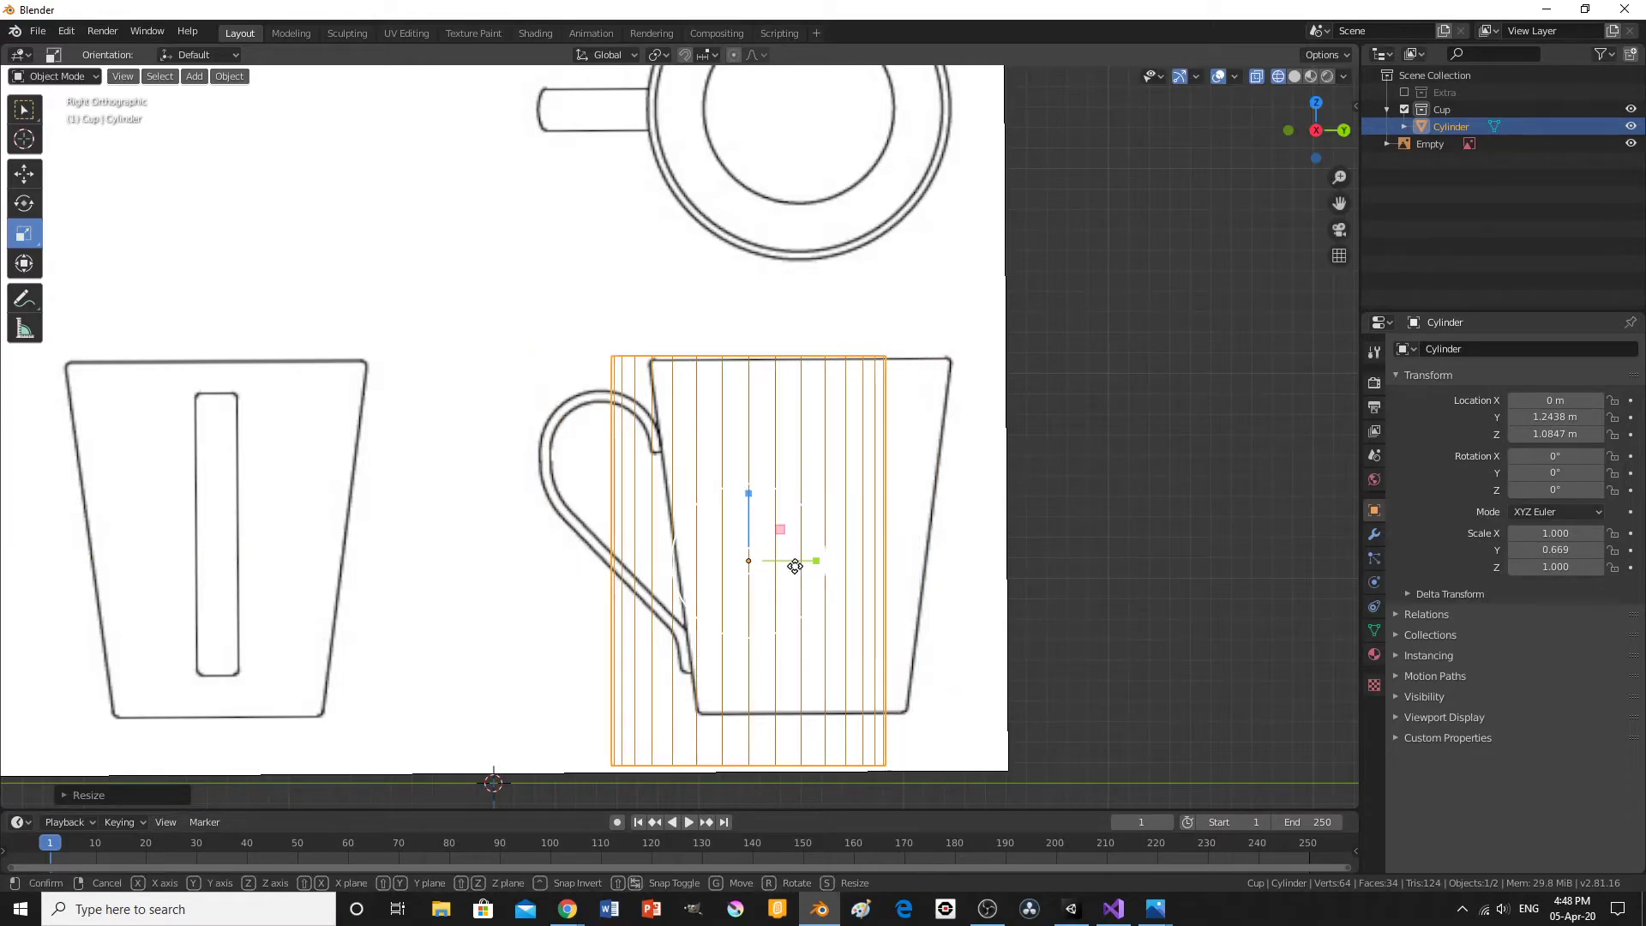
pyautogui.press('g')
pyautogui.press('y')
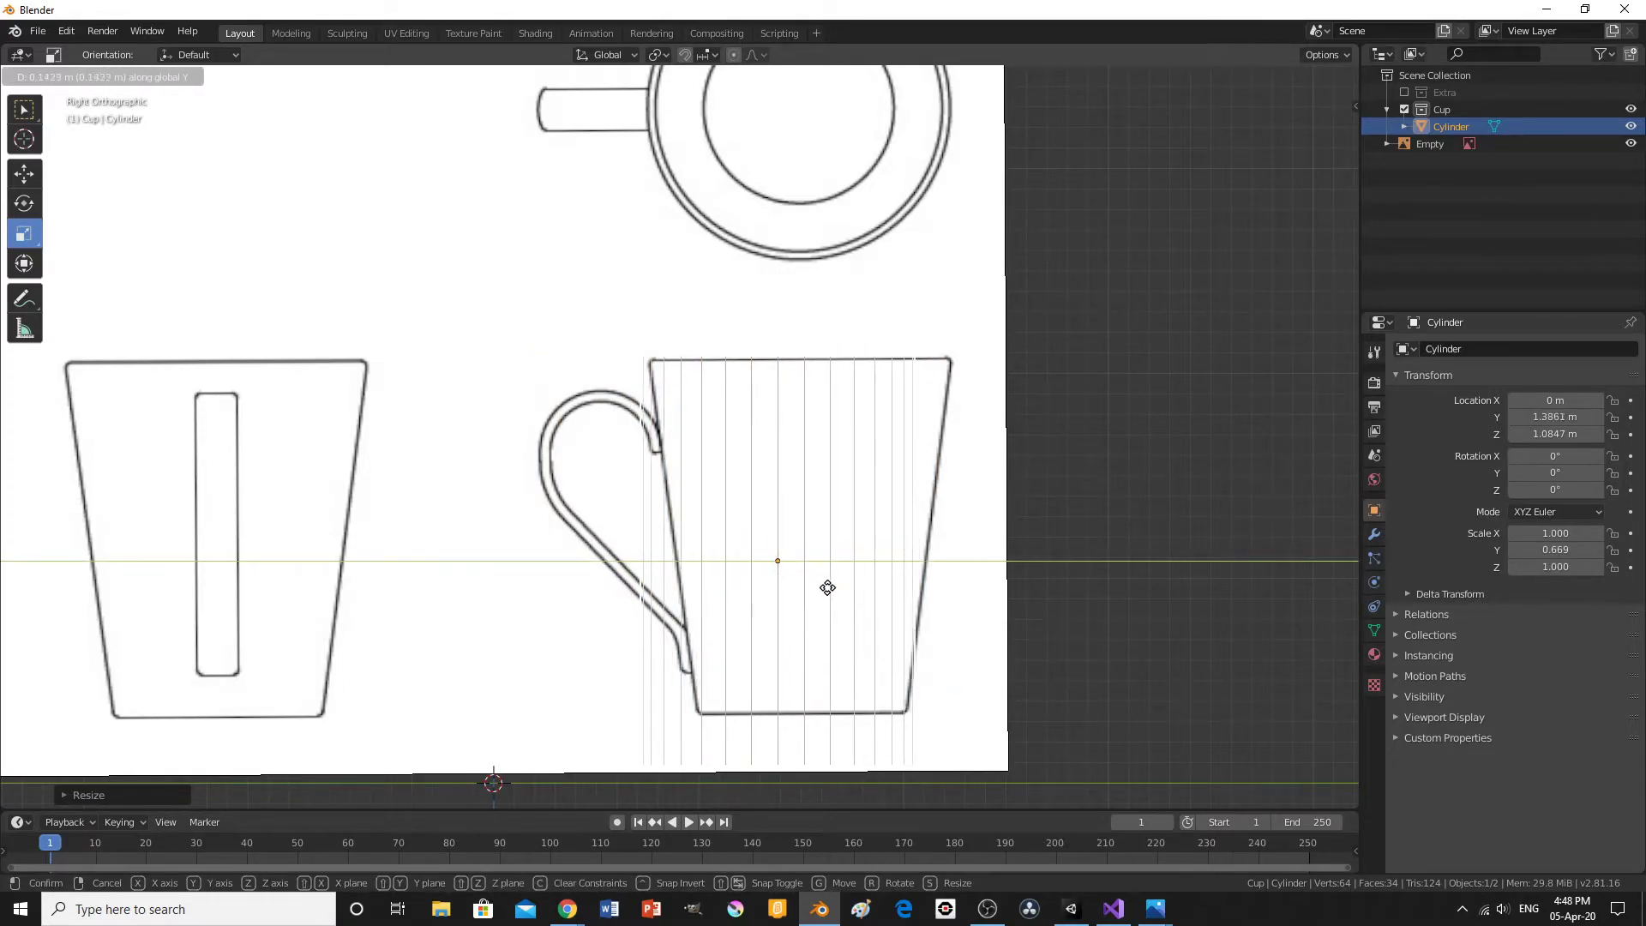
pyautogui.click(841, 595)
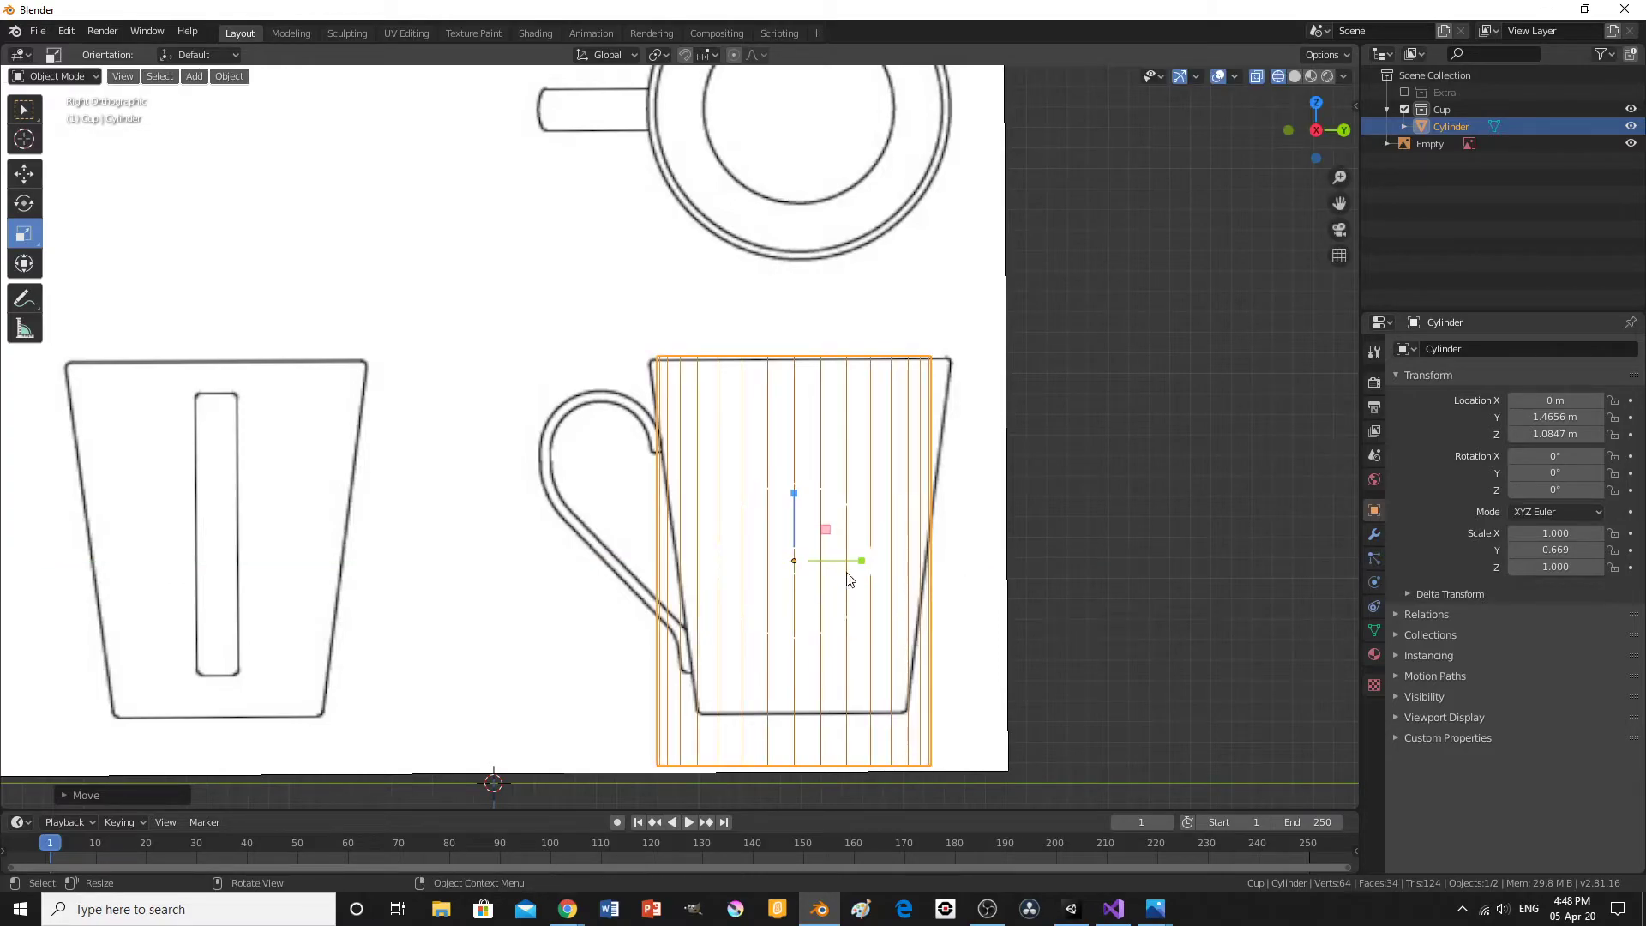
# Refine the cylinder's Y scale to about 0.756 and move it along Y to about 1.5 m to match the rim's width.
pyautogui.moveTo(858, 569); pyautogui.dragTo(868, 569)
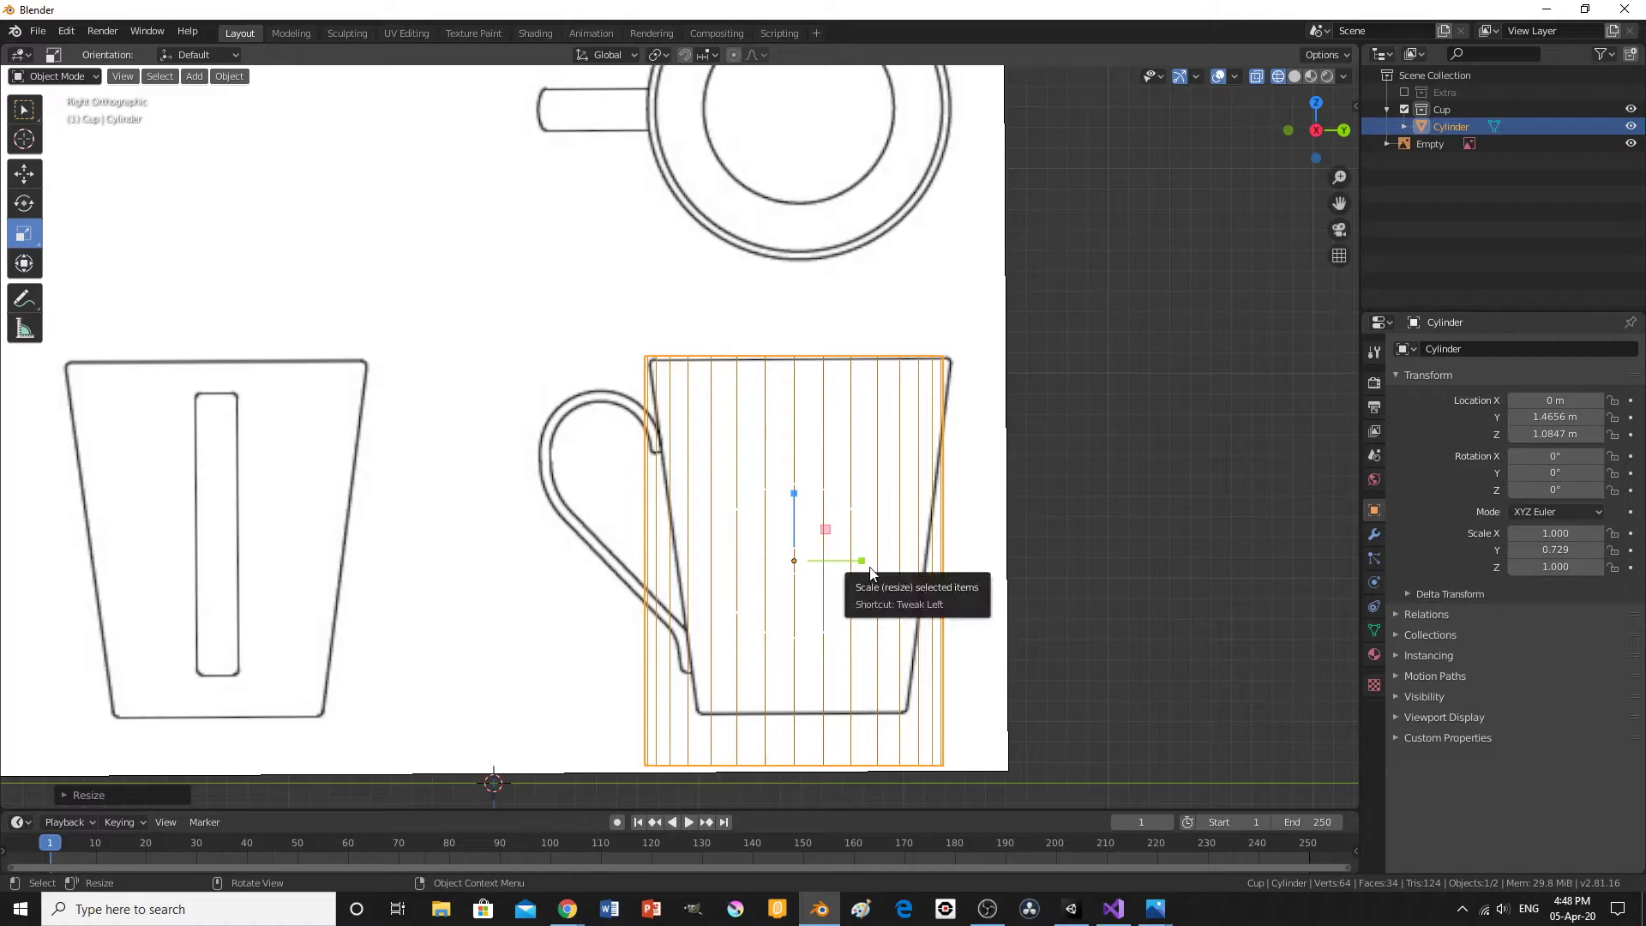
pyautogui.press('g')
pyautogui.click(870, 567)
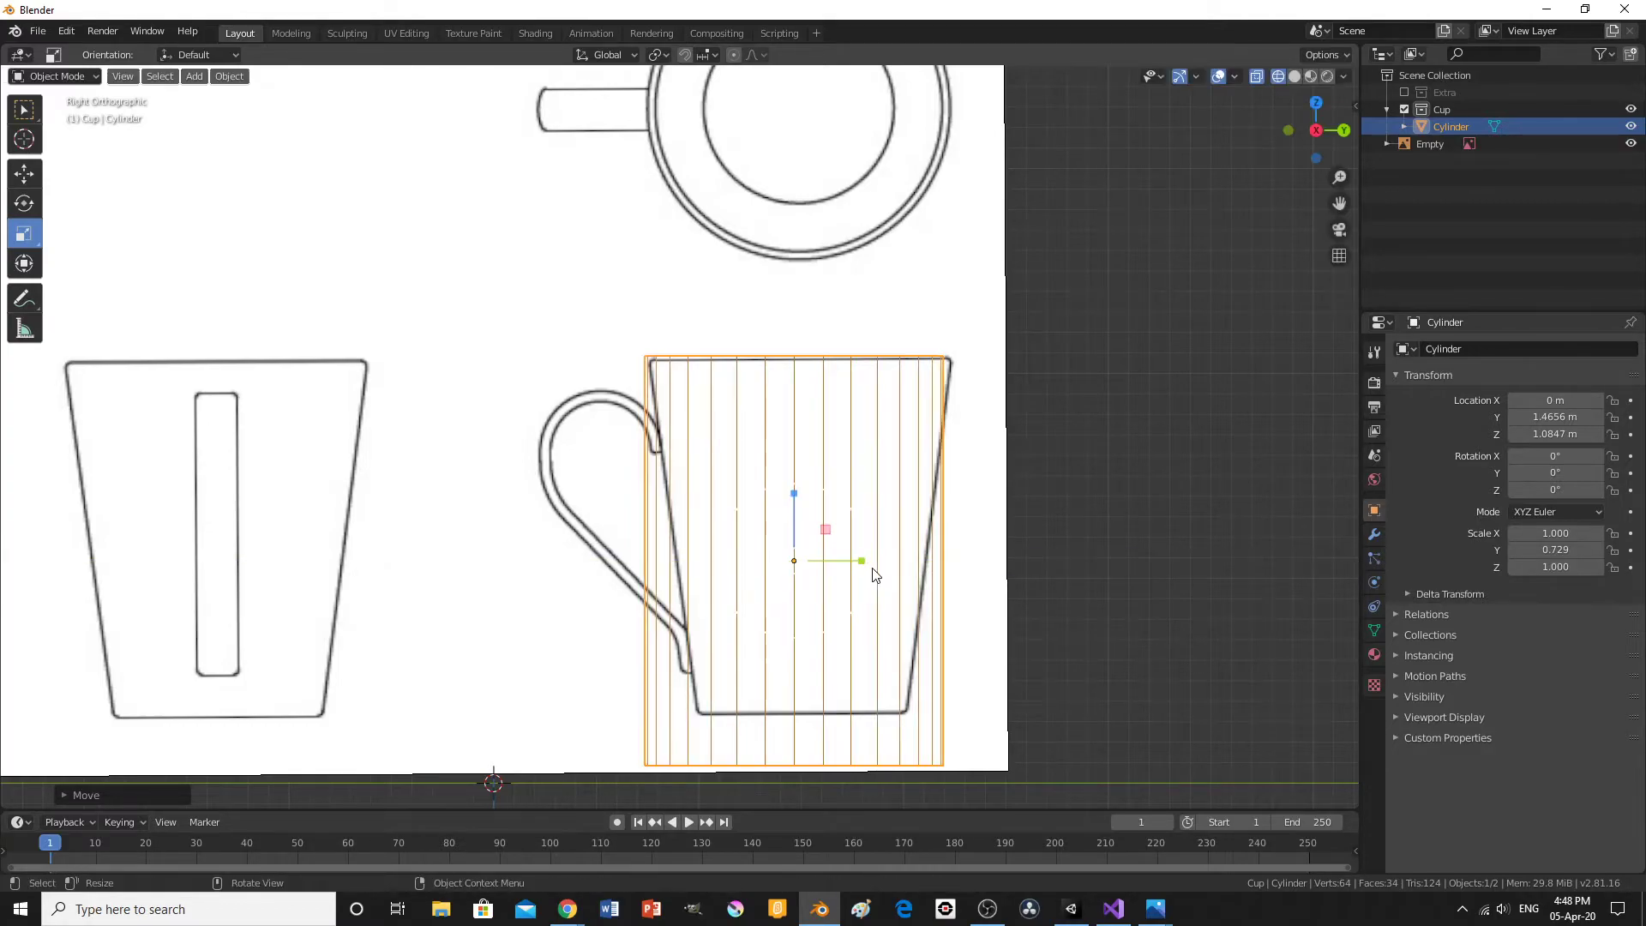
pyautogui.moveTo(866, 567); pyautogui.dragTo(868, 563)
pyautogui.press('g')
pyautogui.press('y')
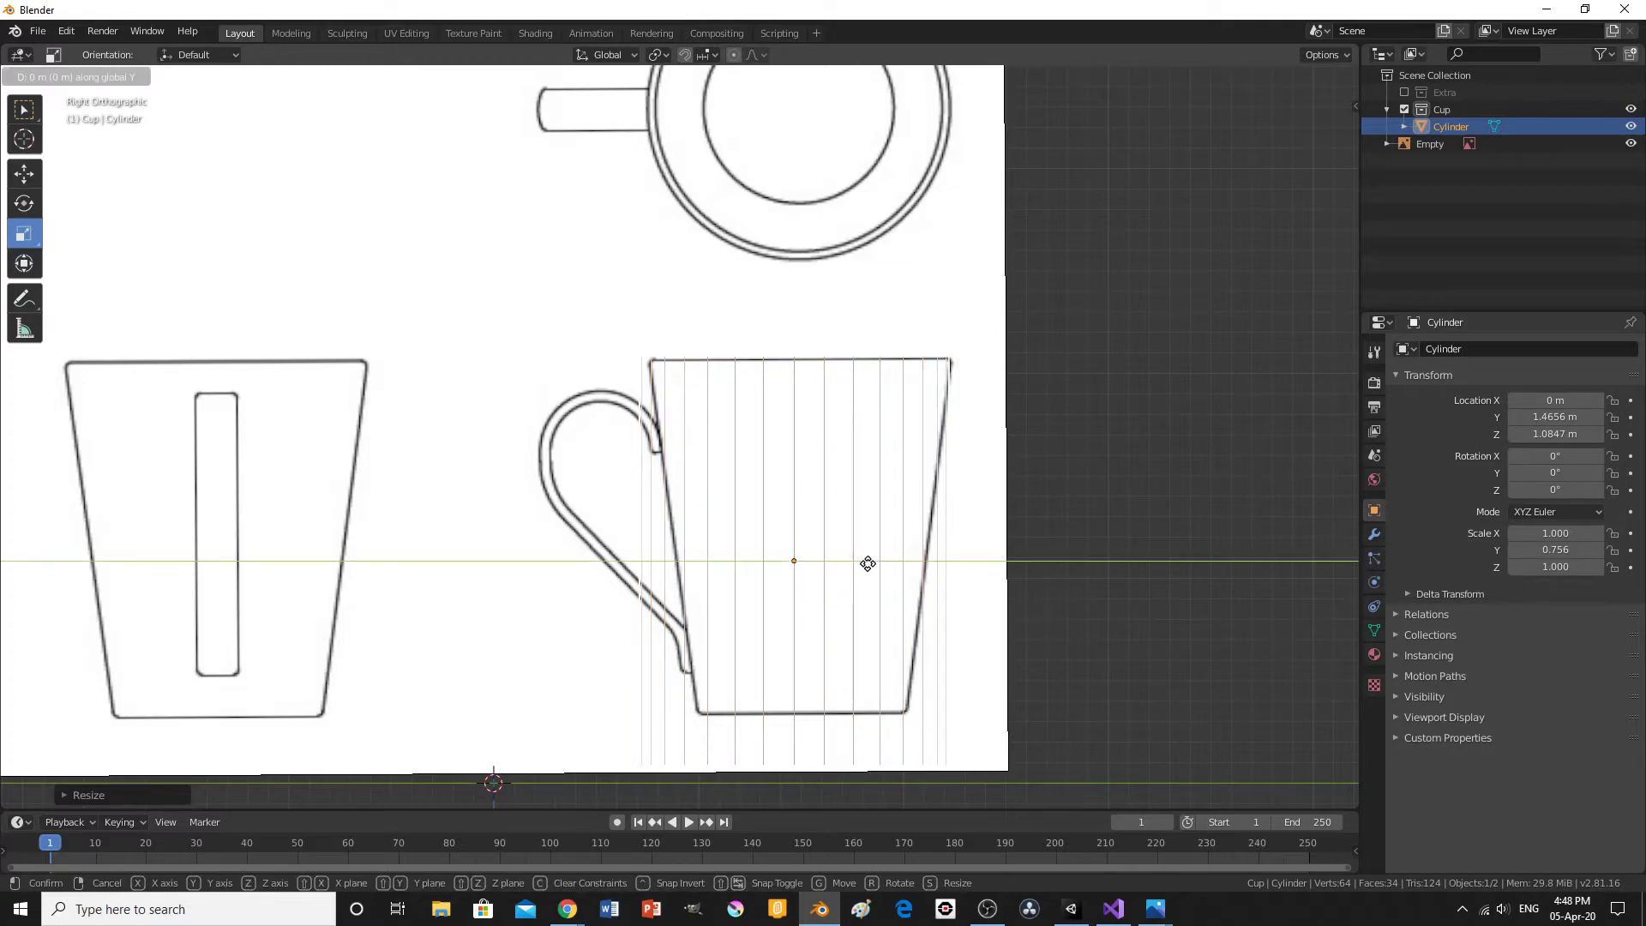
pyautogui.click(873, 562)
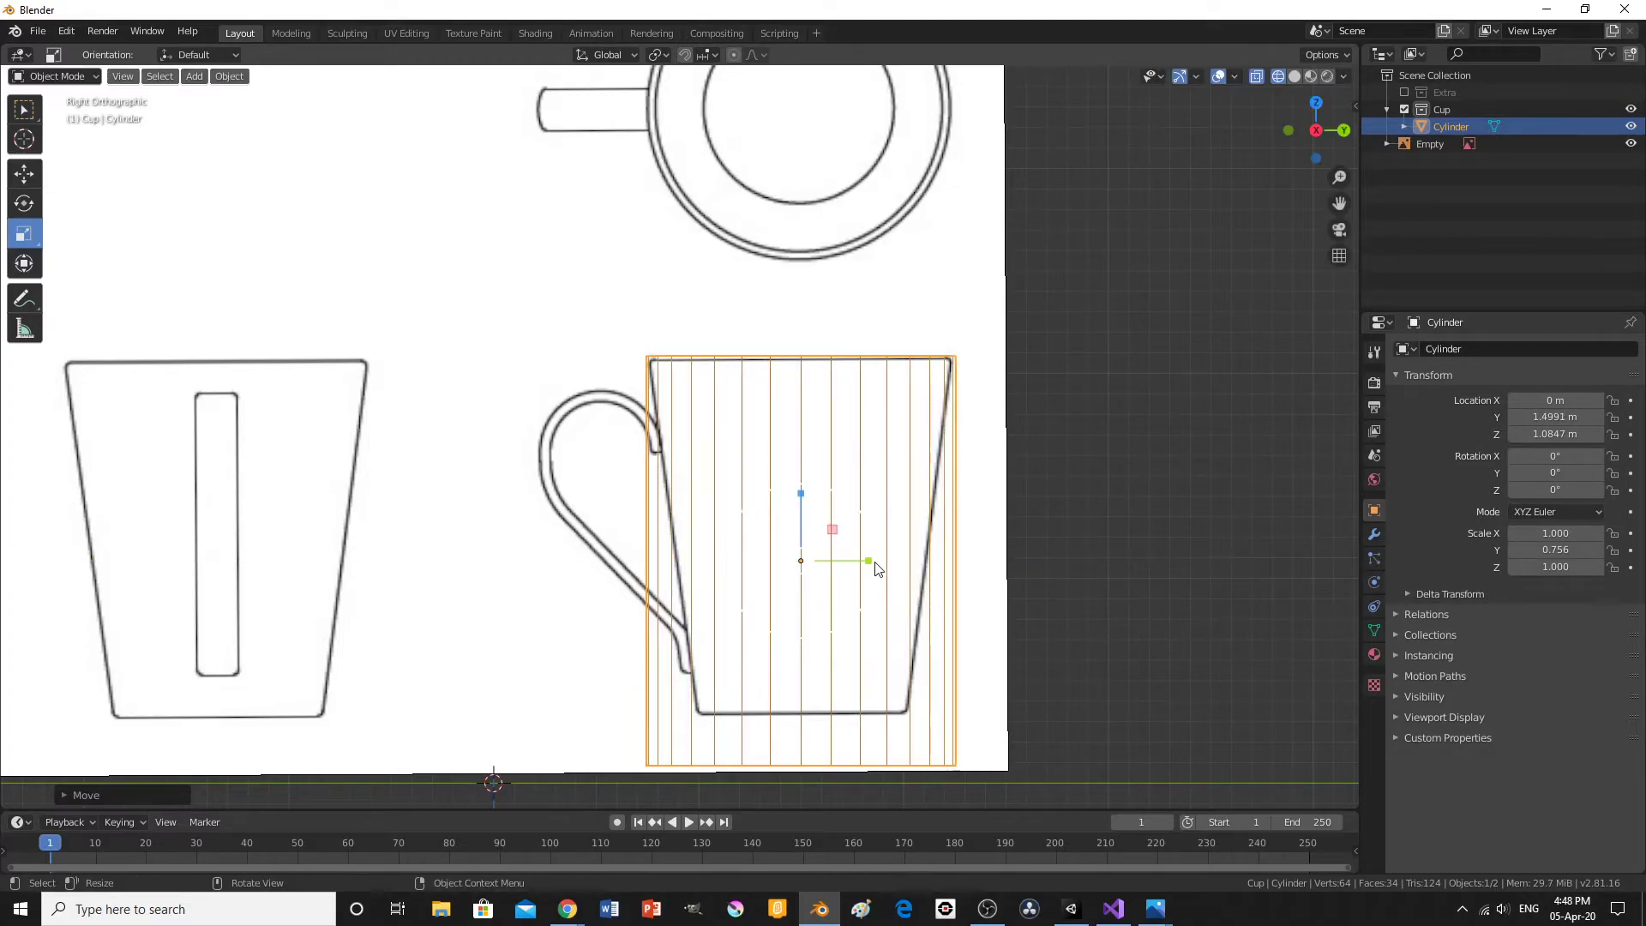
pyautogui.click(33, 110)
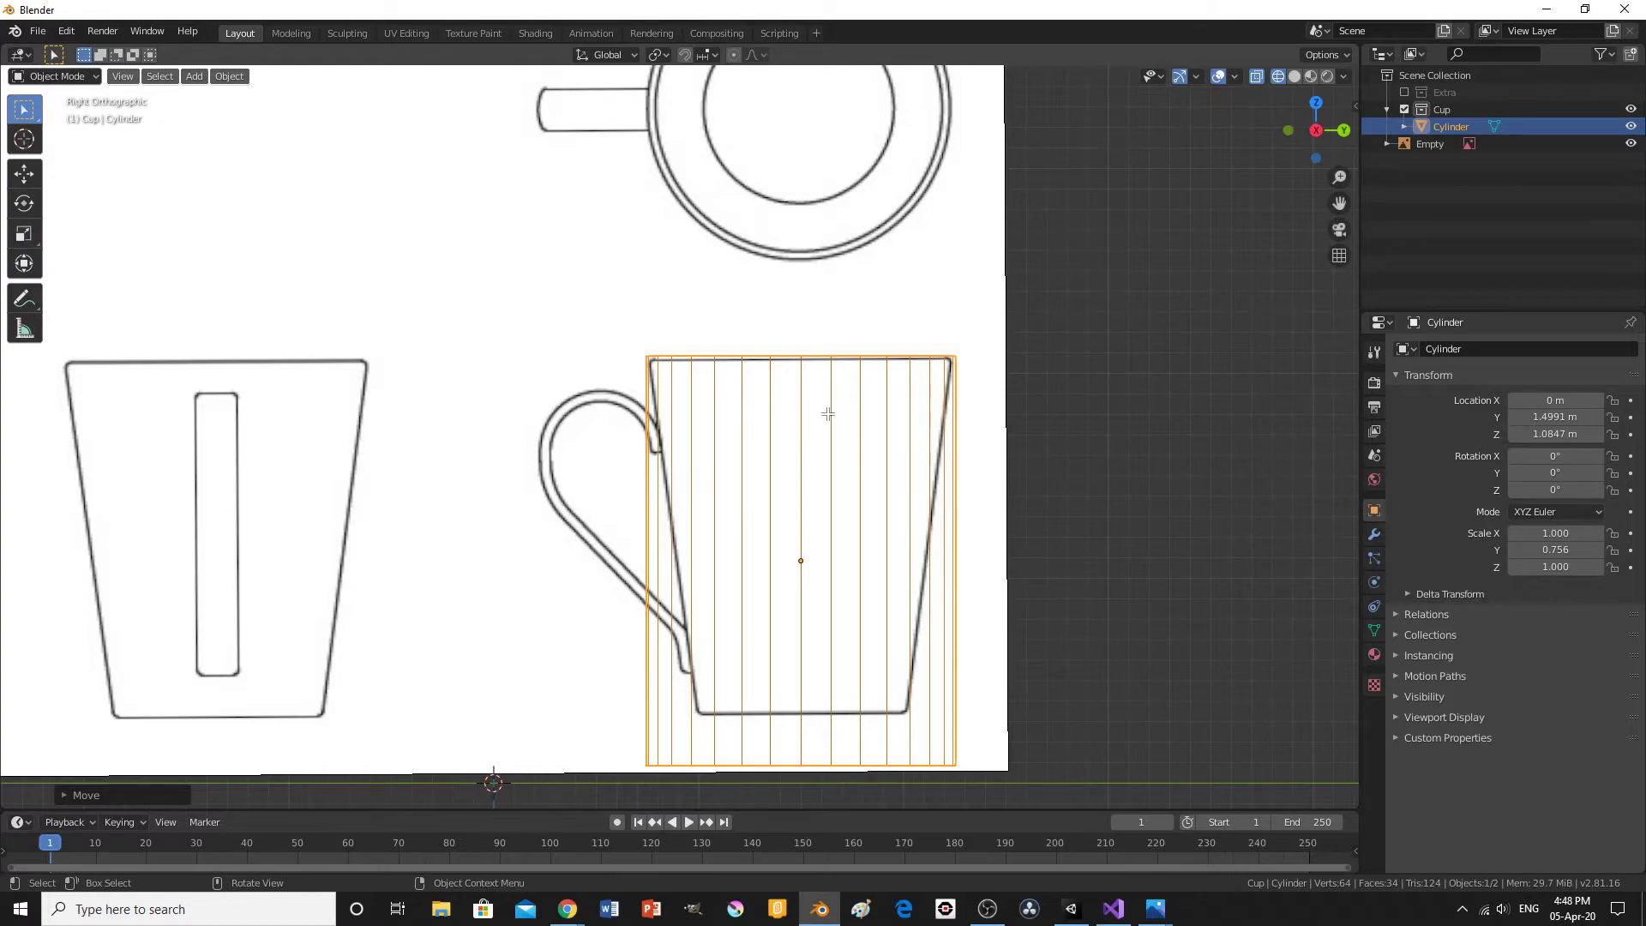
# In Edit Mode, select the cylinder's bottom ring of vertices and scale it by about 0.62 to taper the sides to the cup outline.
pyautogui.press('Tab')
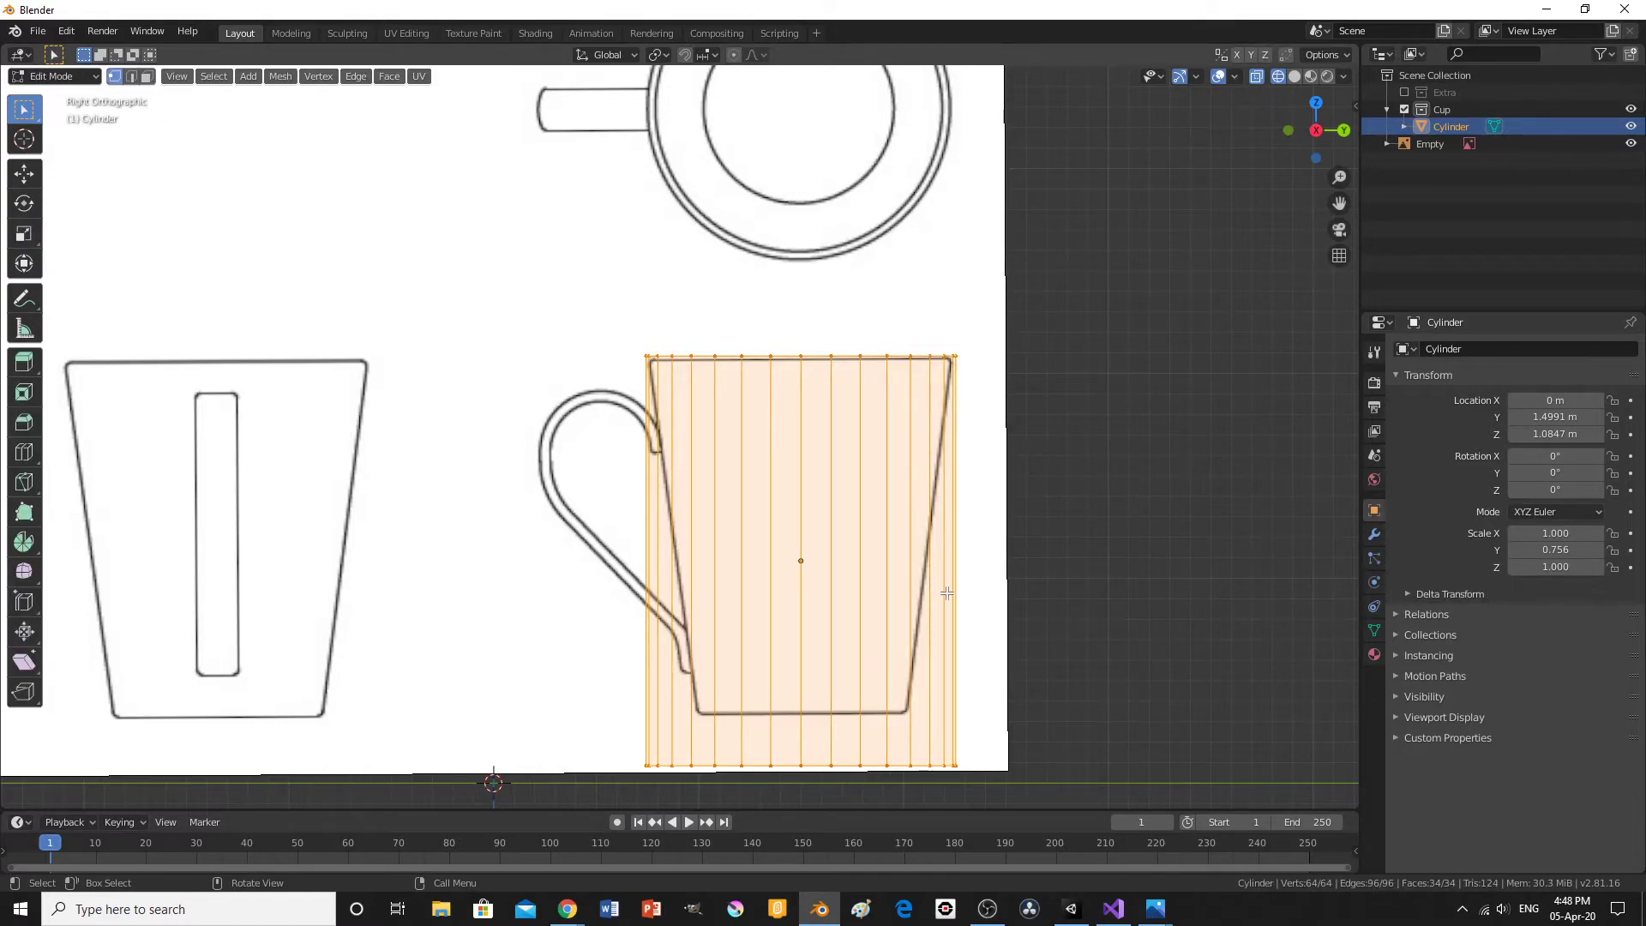
pyautogui.scroll(-2, 947, 592)
pyautogui.scroll(1, 947, 591)
pyautogui.press('b')
pyautogui.moveTo(553, 617); pyautogui.dragTo(1038, 815)
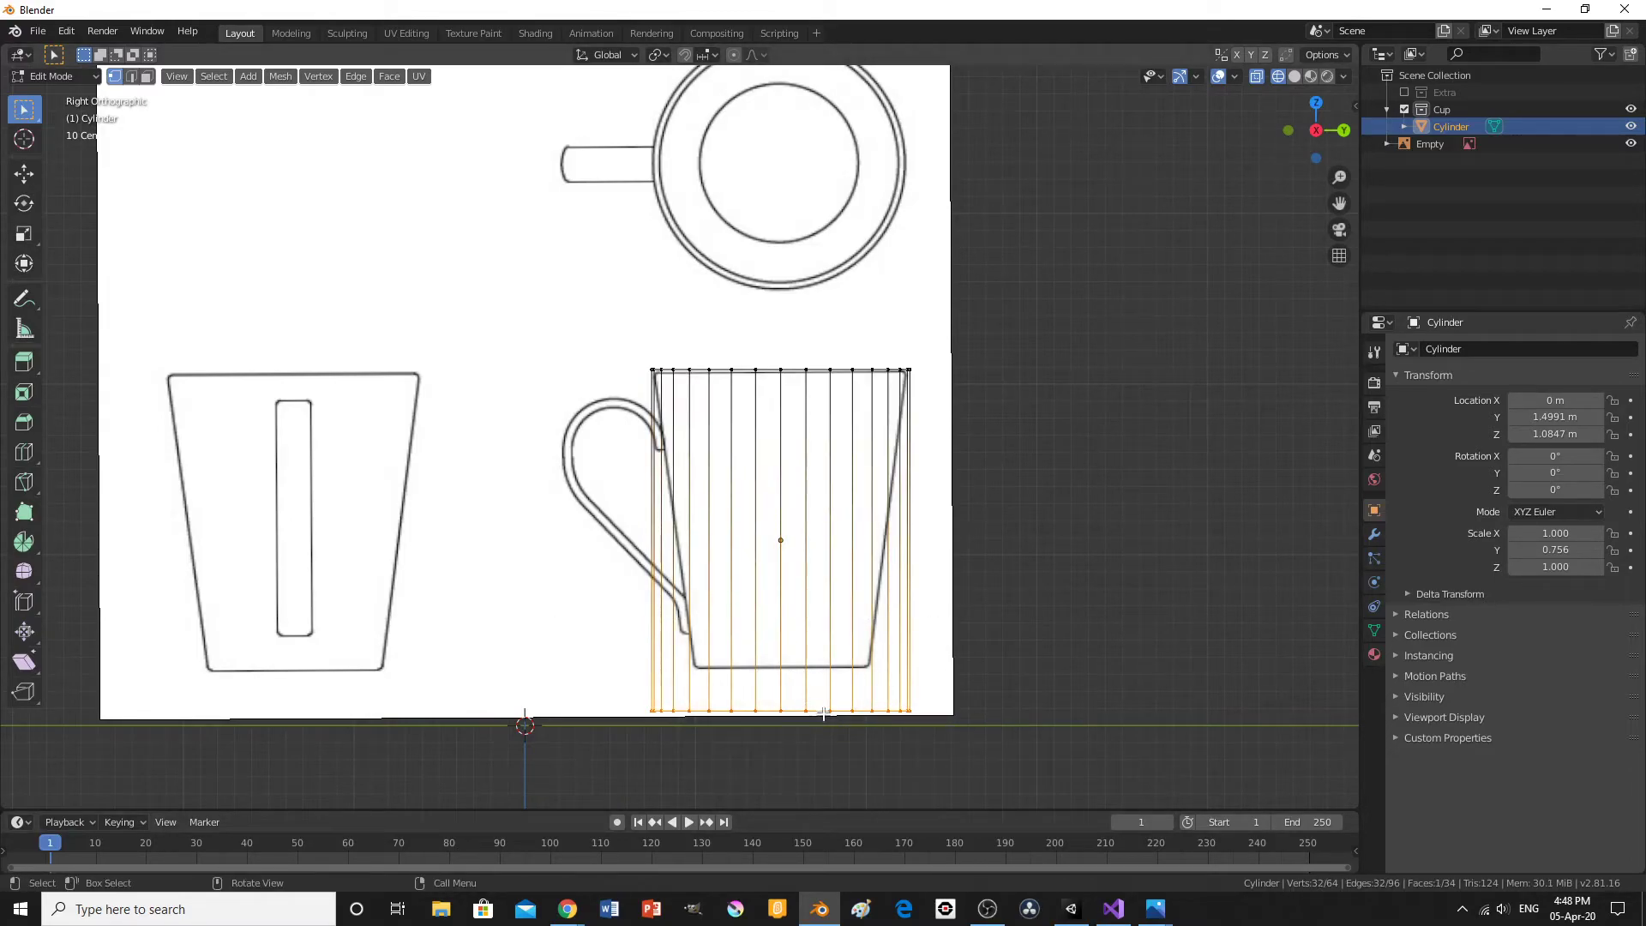
pyautogui.press('s')
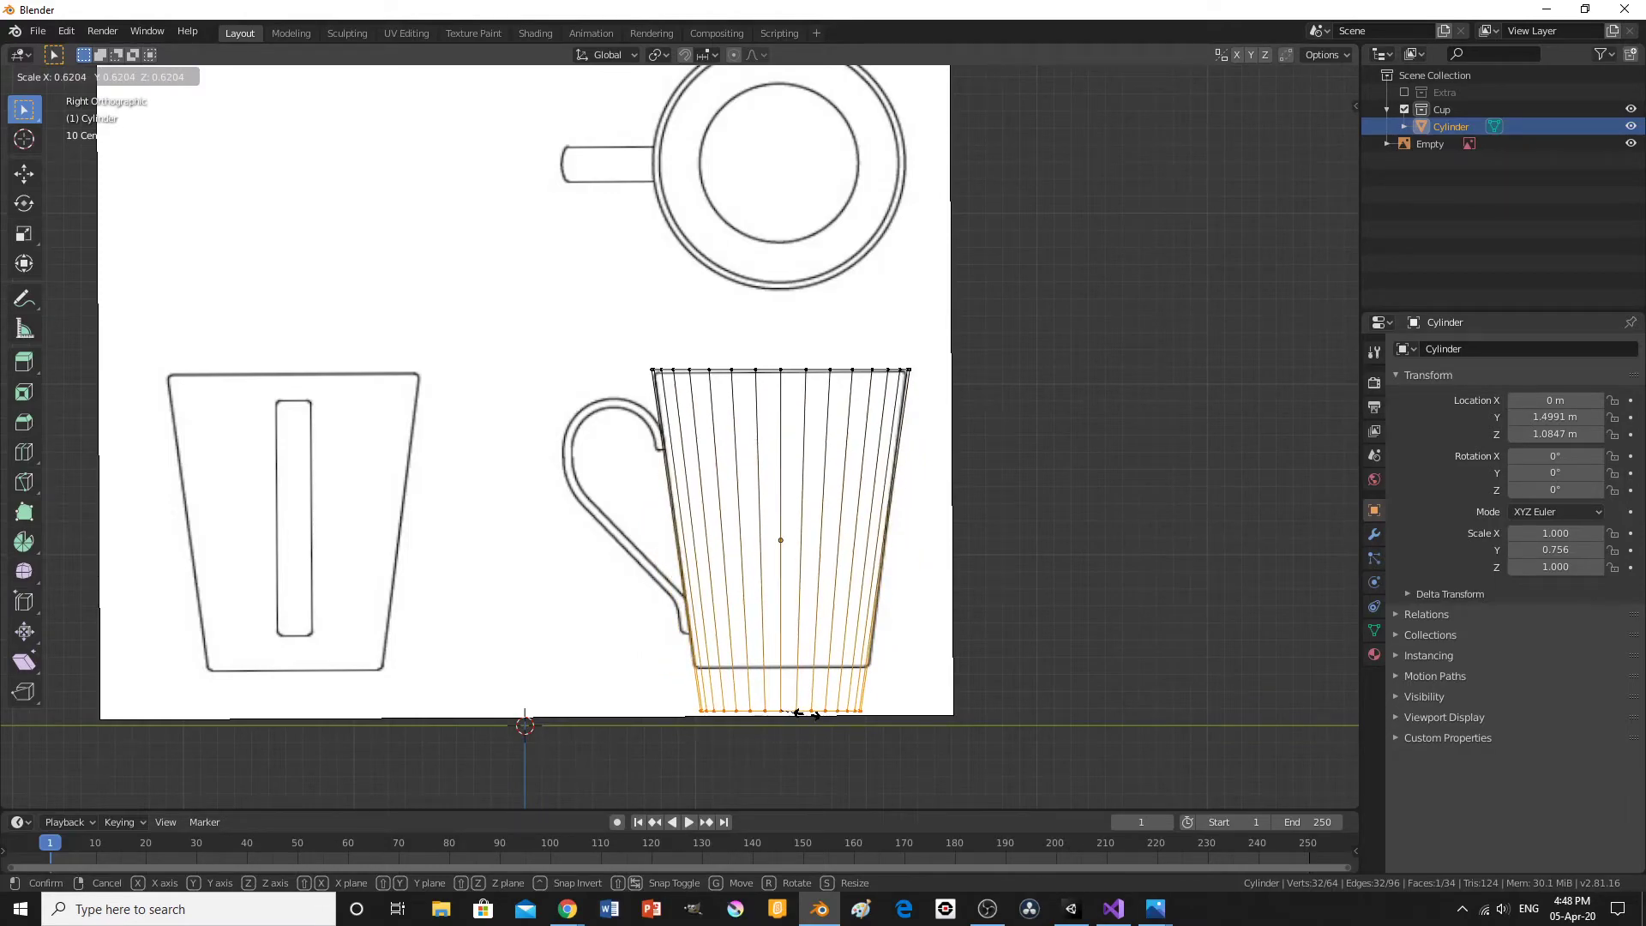
pyautogui.click(806, 714)
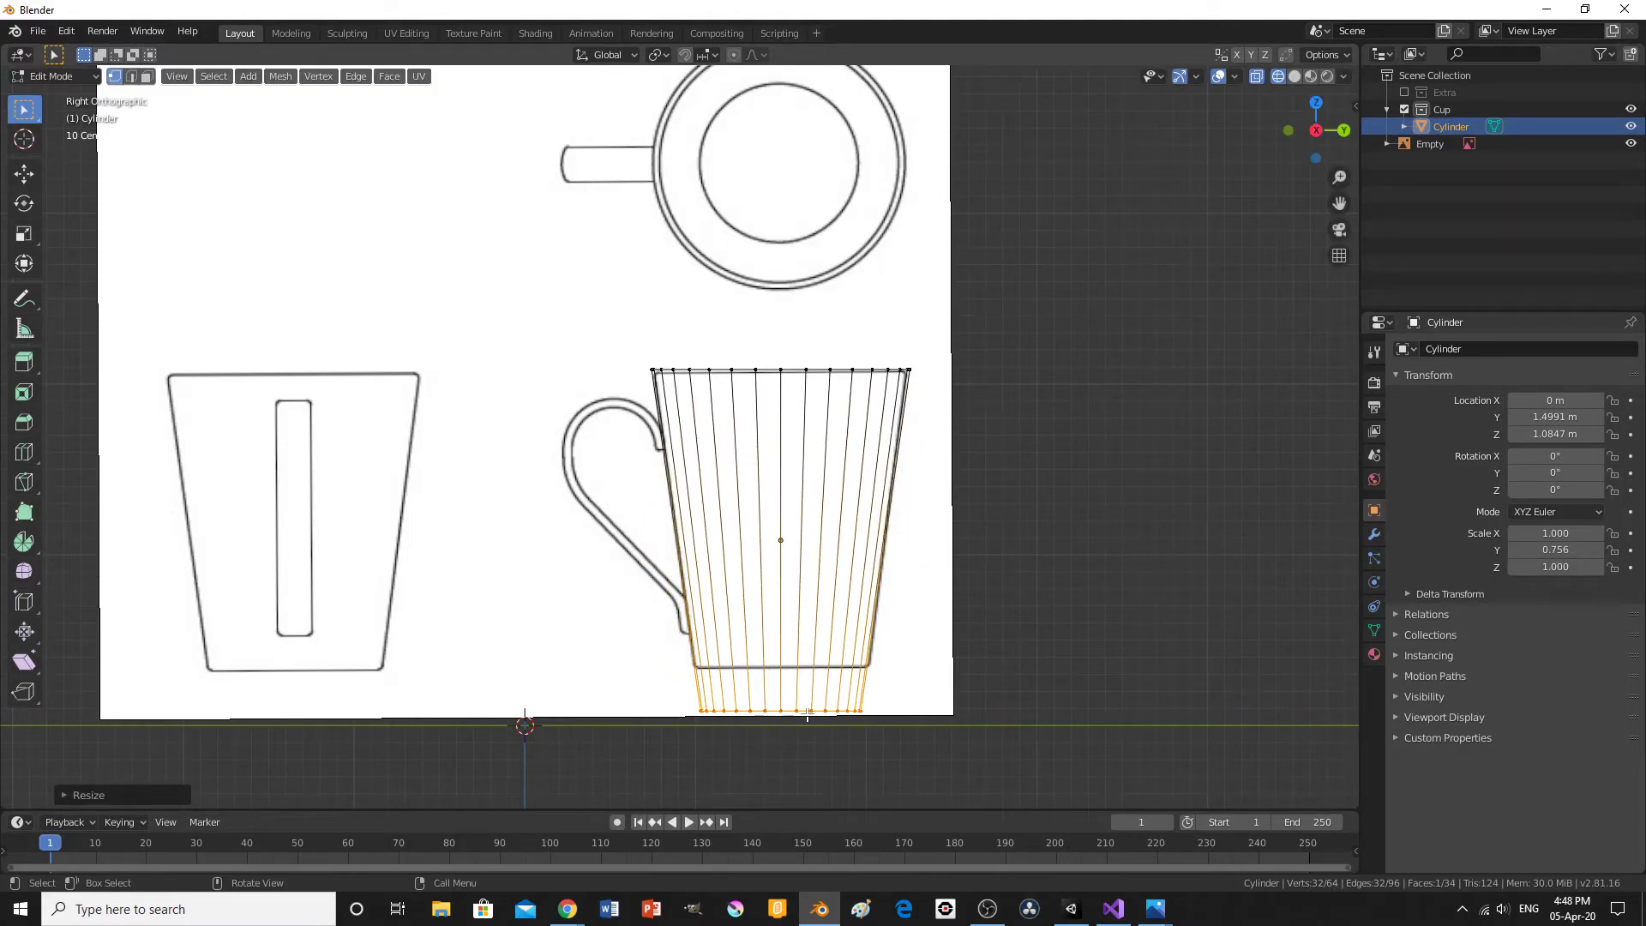
pyautogui.click(24, 234)
pyautogui.moveTo(781, 643)
pyautogui.mouseDown()
pyautogui.moveTo(786, 561)
pyautogui.moveTo(780, 644)
pyautogui.mouseUp()
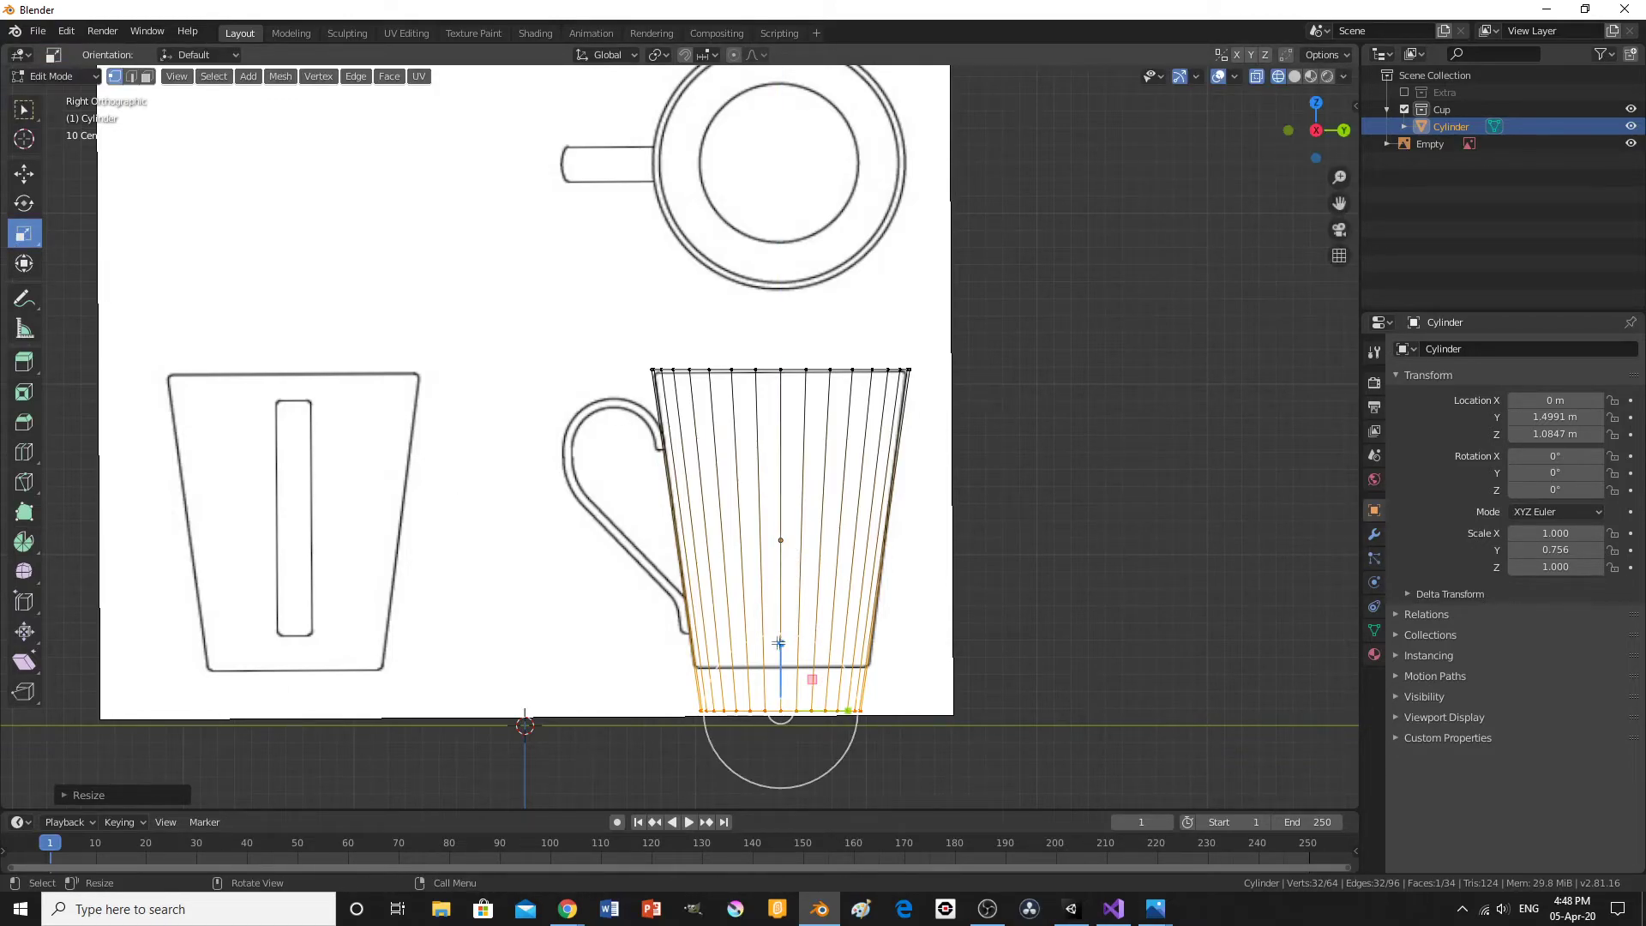
pyautogui.press('Tab')
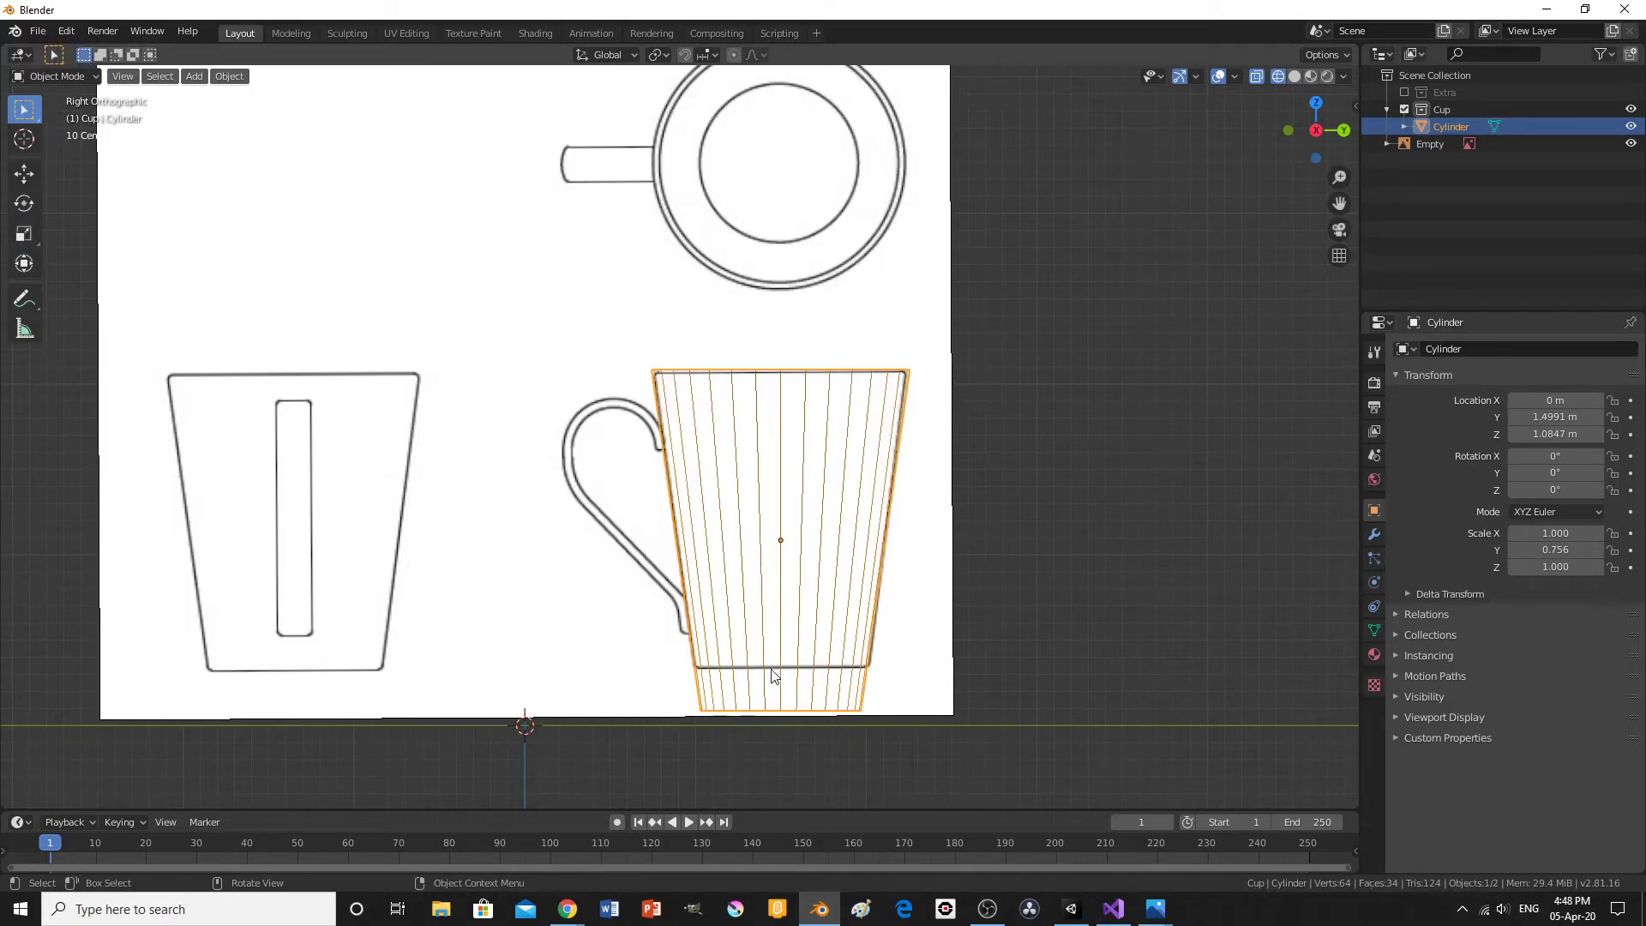
pyautogui.press('Tab')
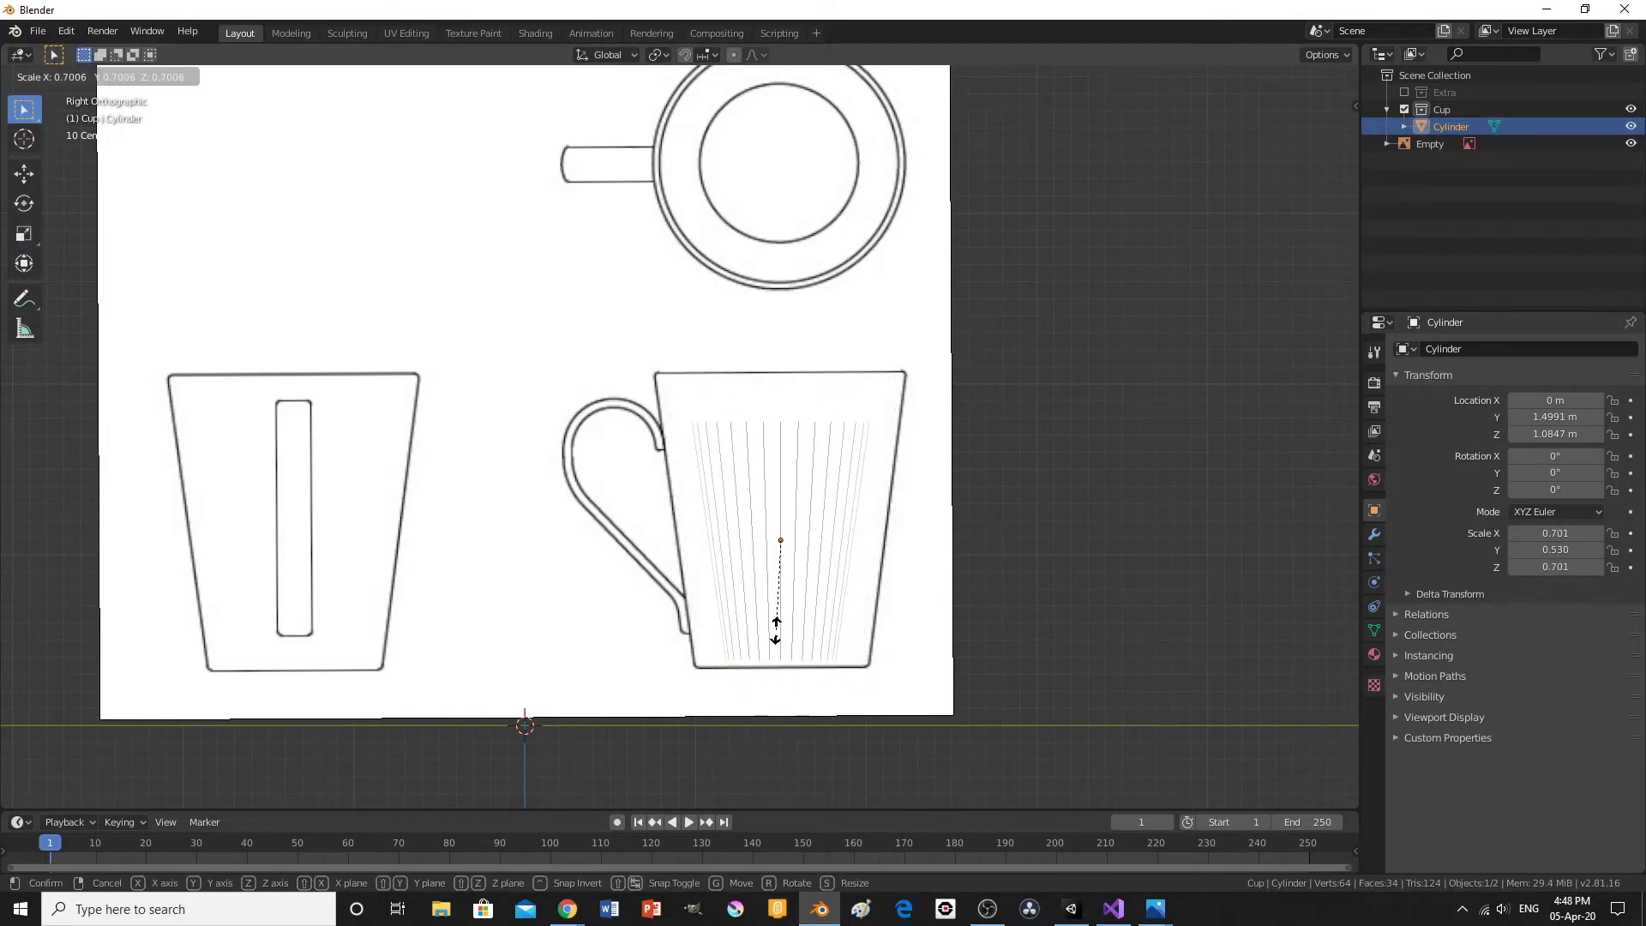
pyautogui.press('Tab')
# Scale the cylinder to 0.88 in Z and move it up to about 1.195 m in Z to fit the cup's height.
pyautogui.click(23, 233)
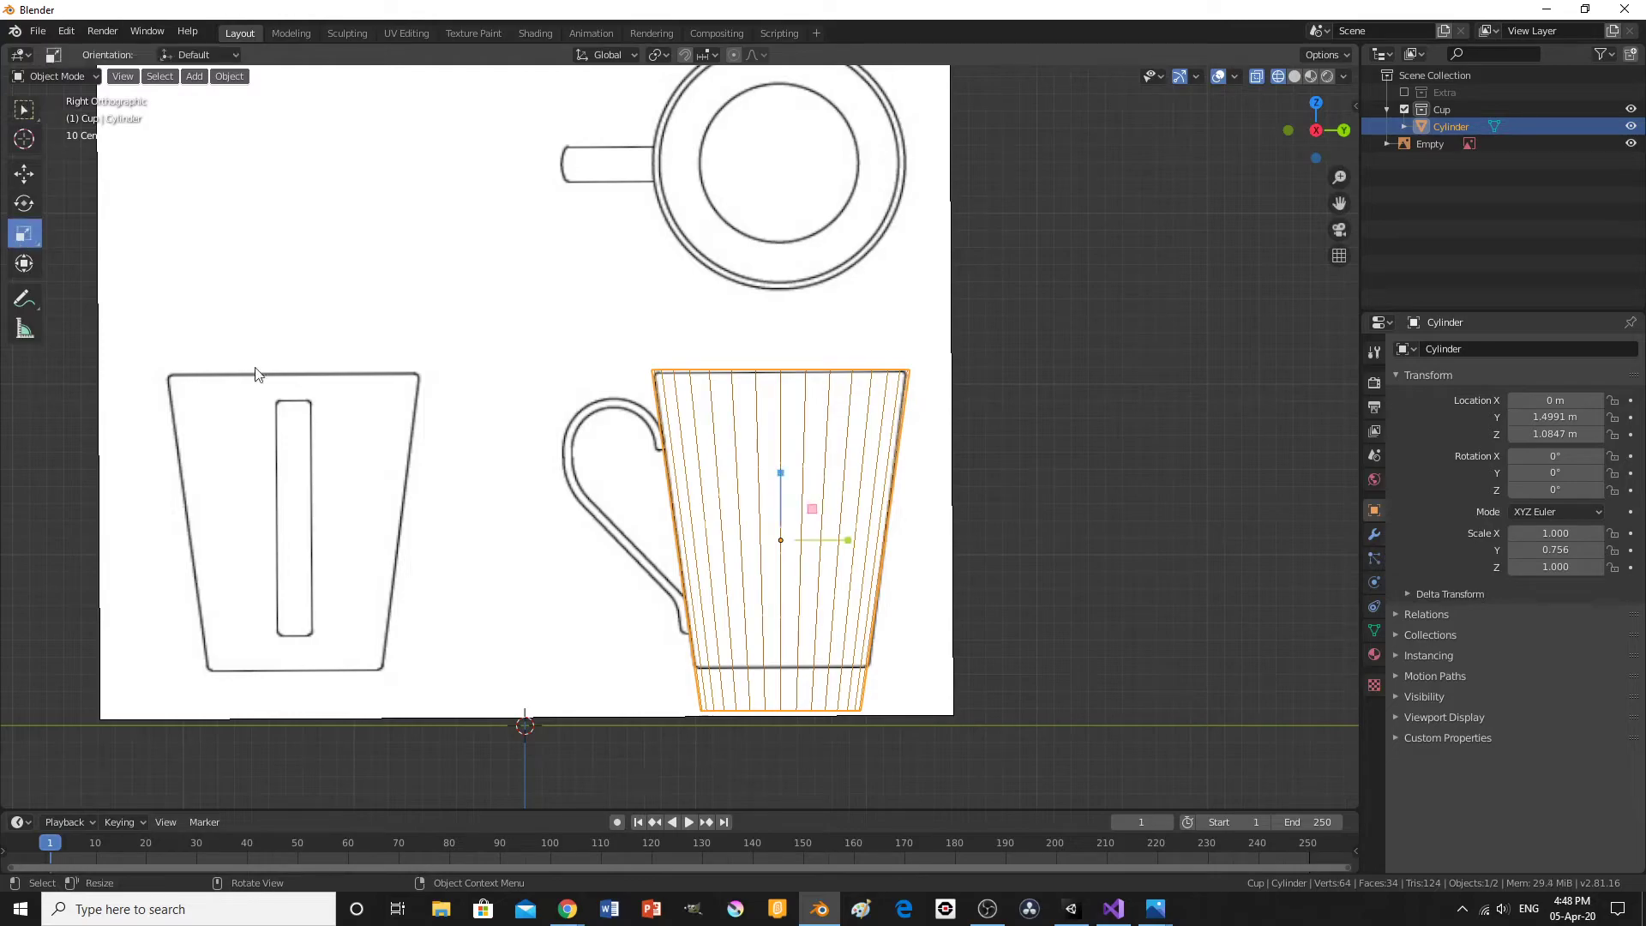
pyautogui.moveTo(780, 474); pyautogui.dragTo(782, 480)
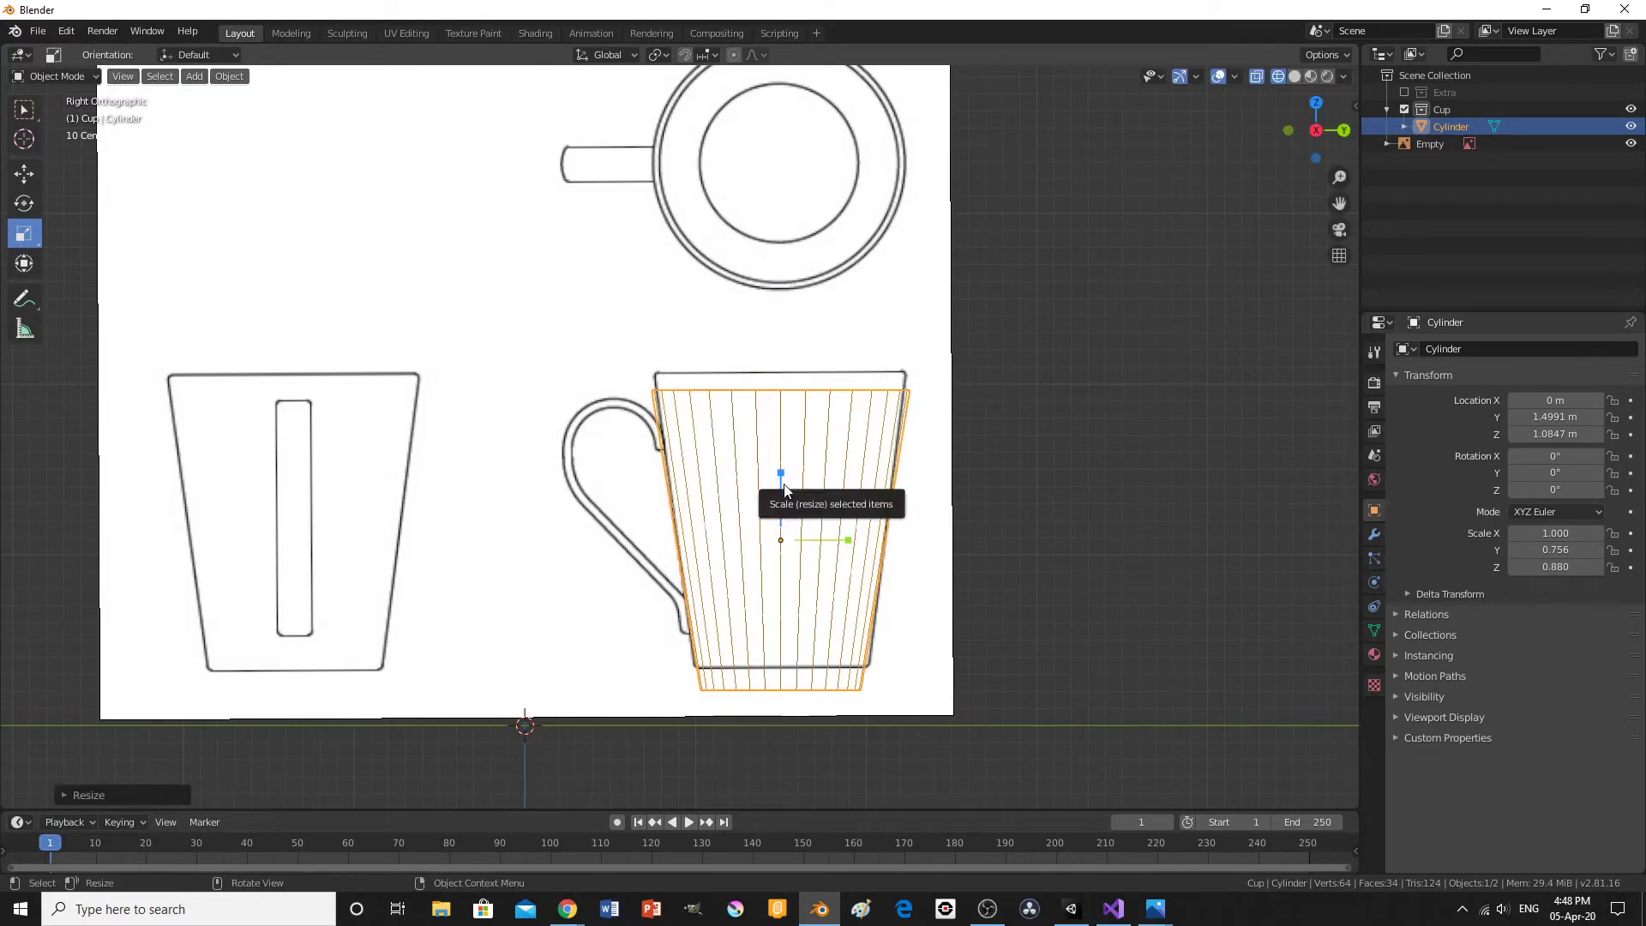
pyautogui.press('g')
pyautogui.press('z')
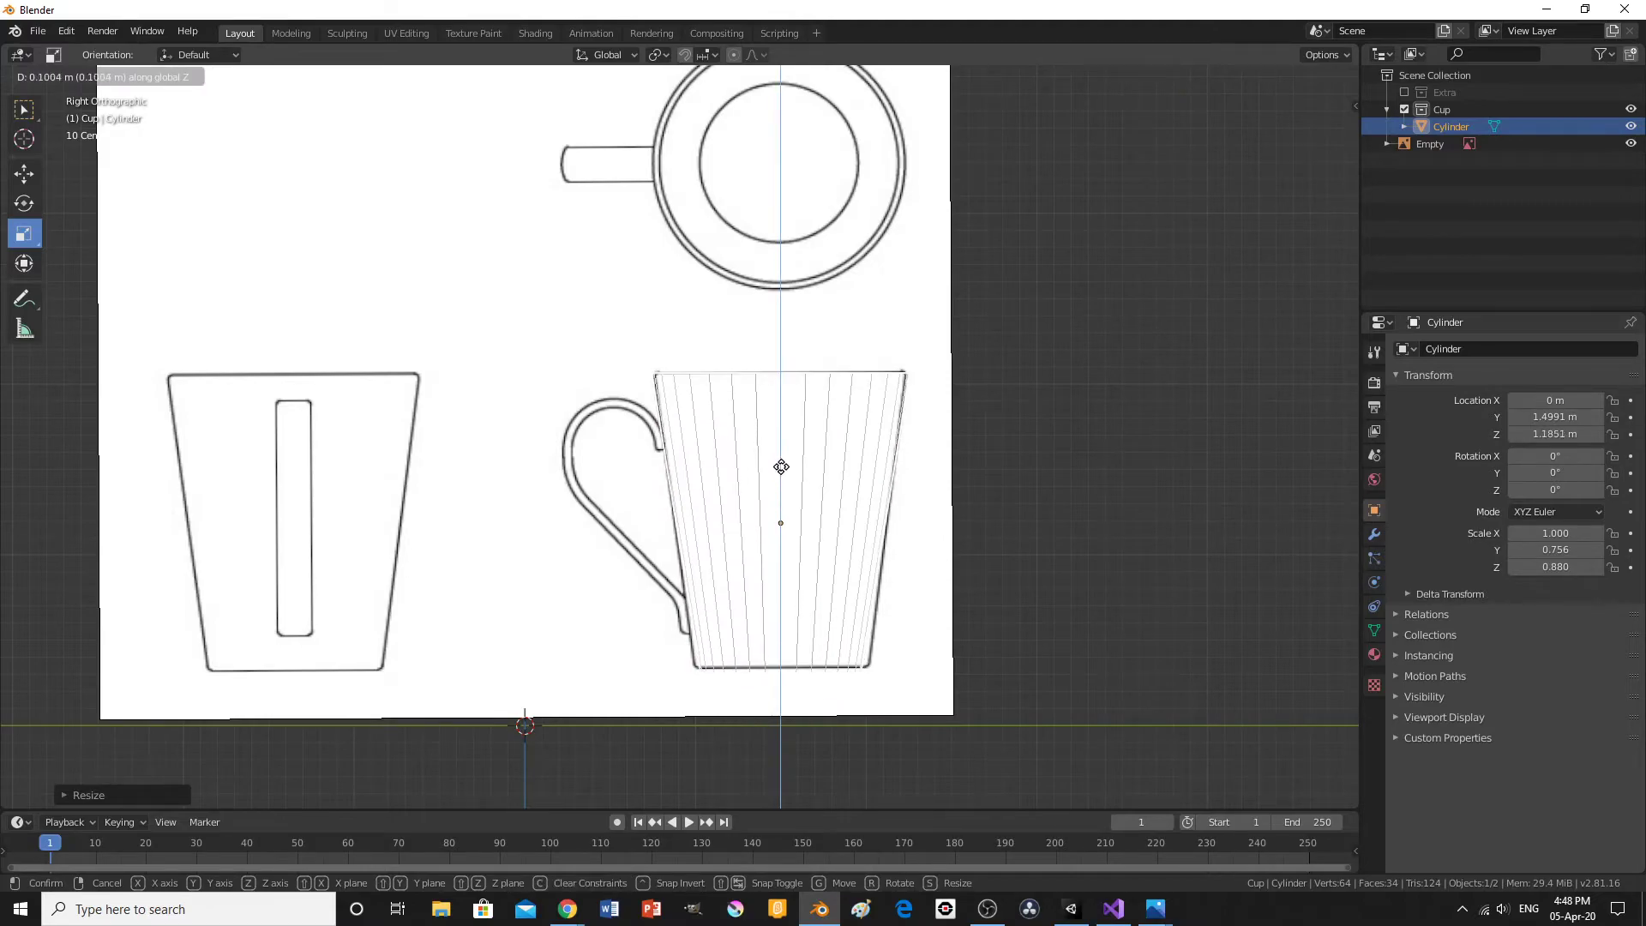
pyautogui.click(782, 467)
pyautogui.click(24, 109)
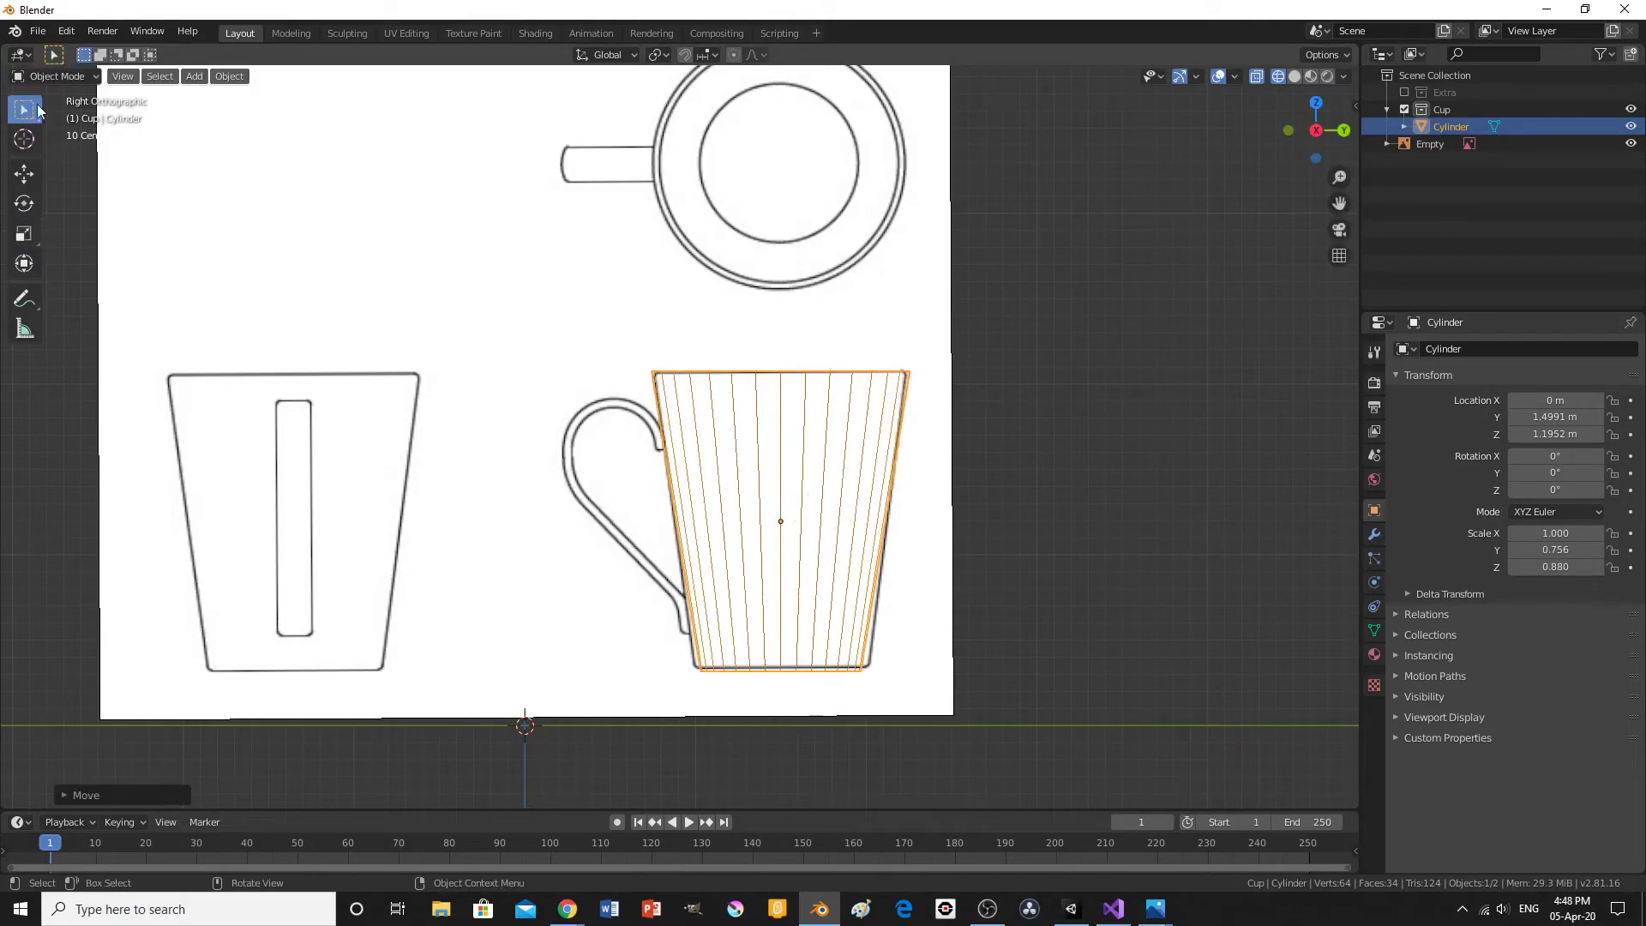
# Check the tapered cylinder against the drawing in solid shading with nothing selected.
pyautogui.press('z')
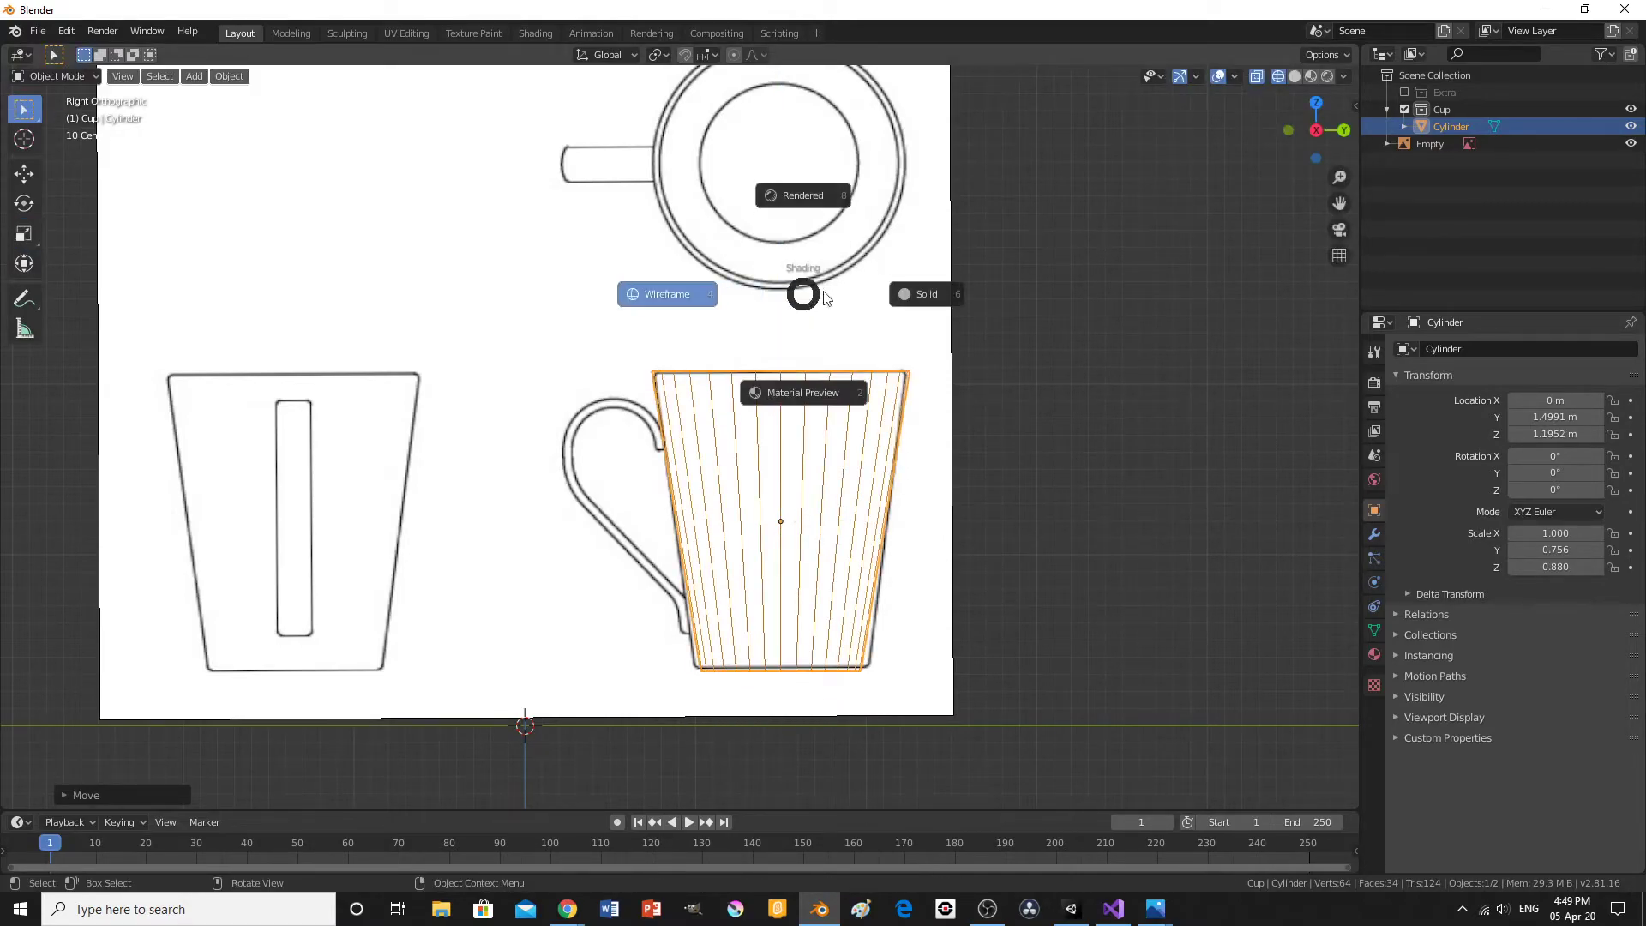
pyautogui.click(913, 296)
pyautogui.click(1063, 406)
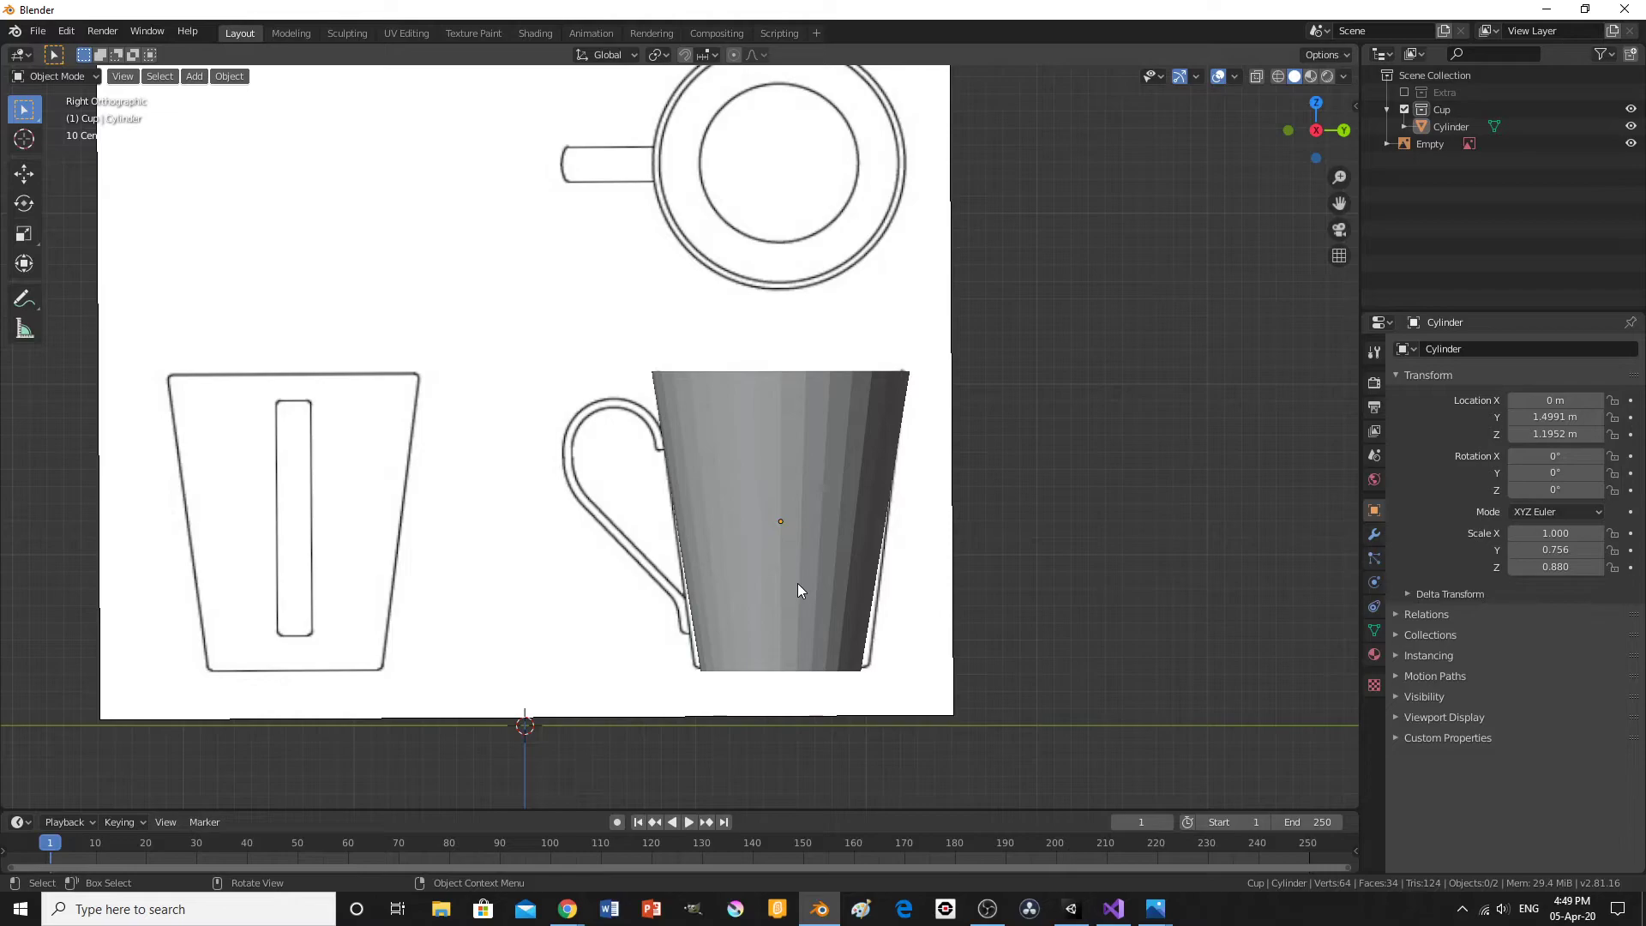
# Enter Edit Mode on the cylinder and switch the viewport back to wireframe shading.
pyautogui.press('Tab')
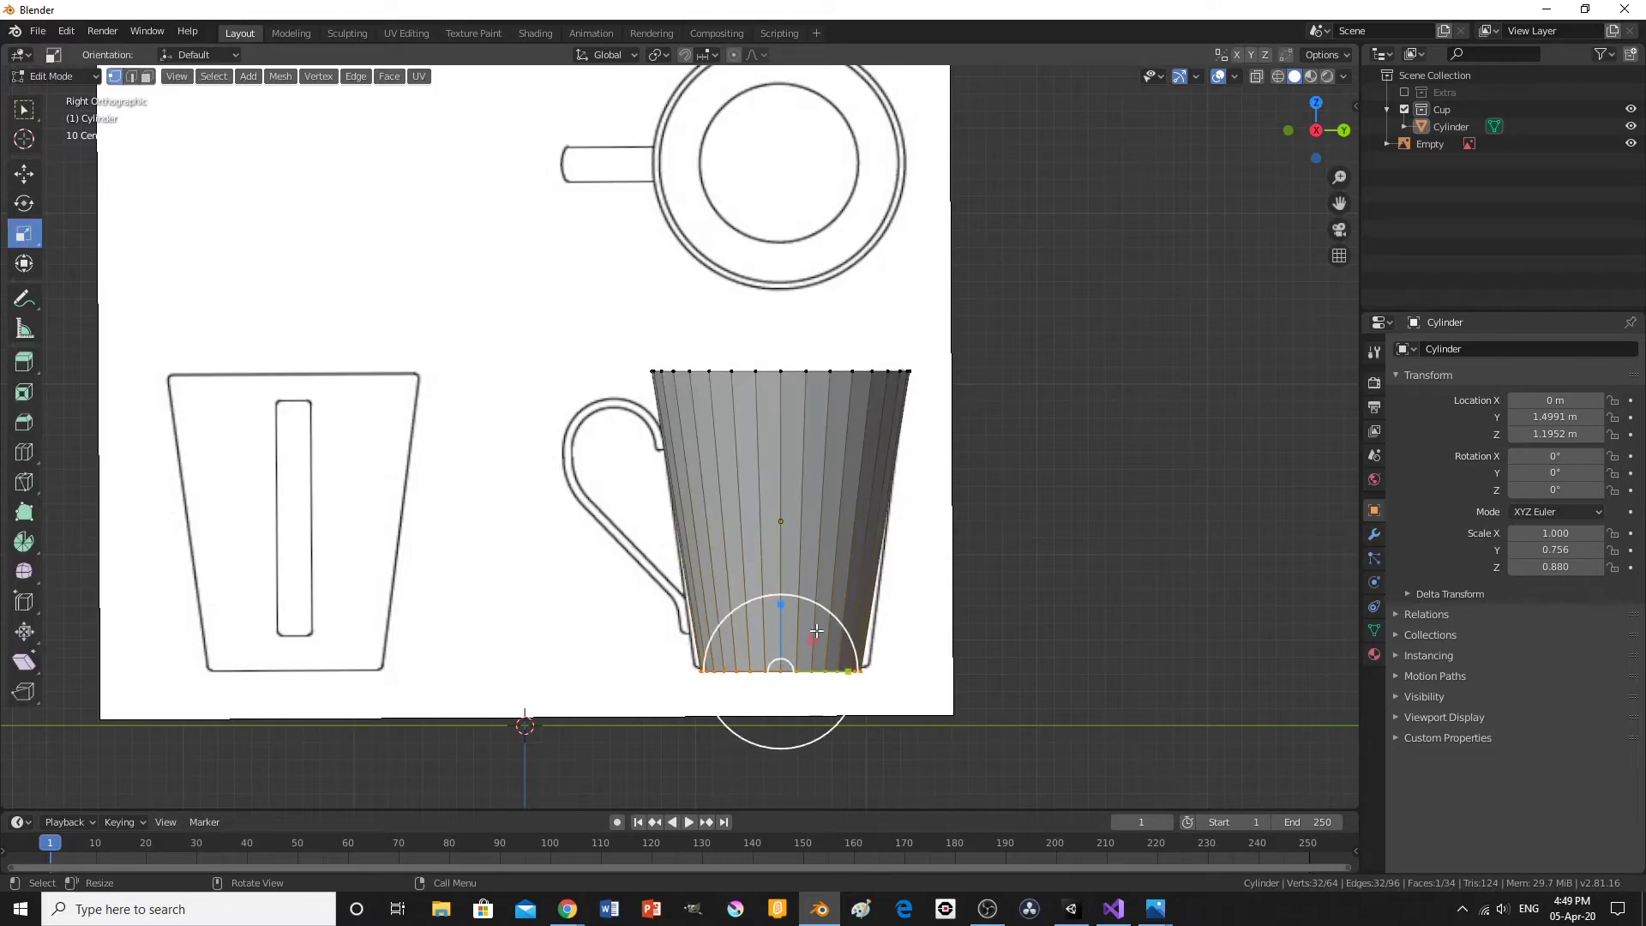
pyautogui.click(1279, 80)
# Try to resize the cylinder's bottom ring of vertices uniformly and undo the resize.
pyautogui.press('s')
pyautogui.click(1120, 782)
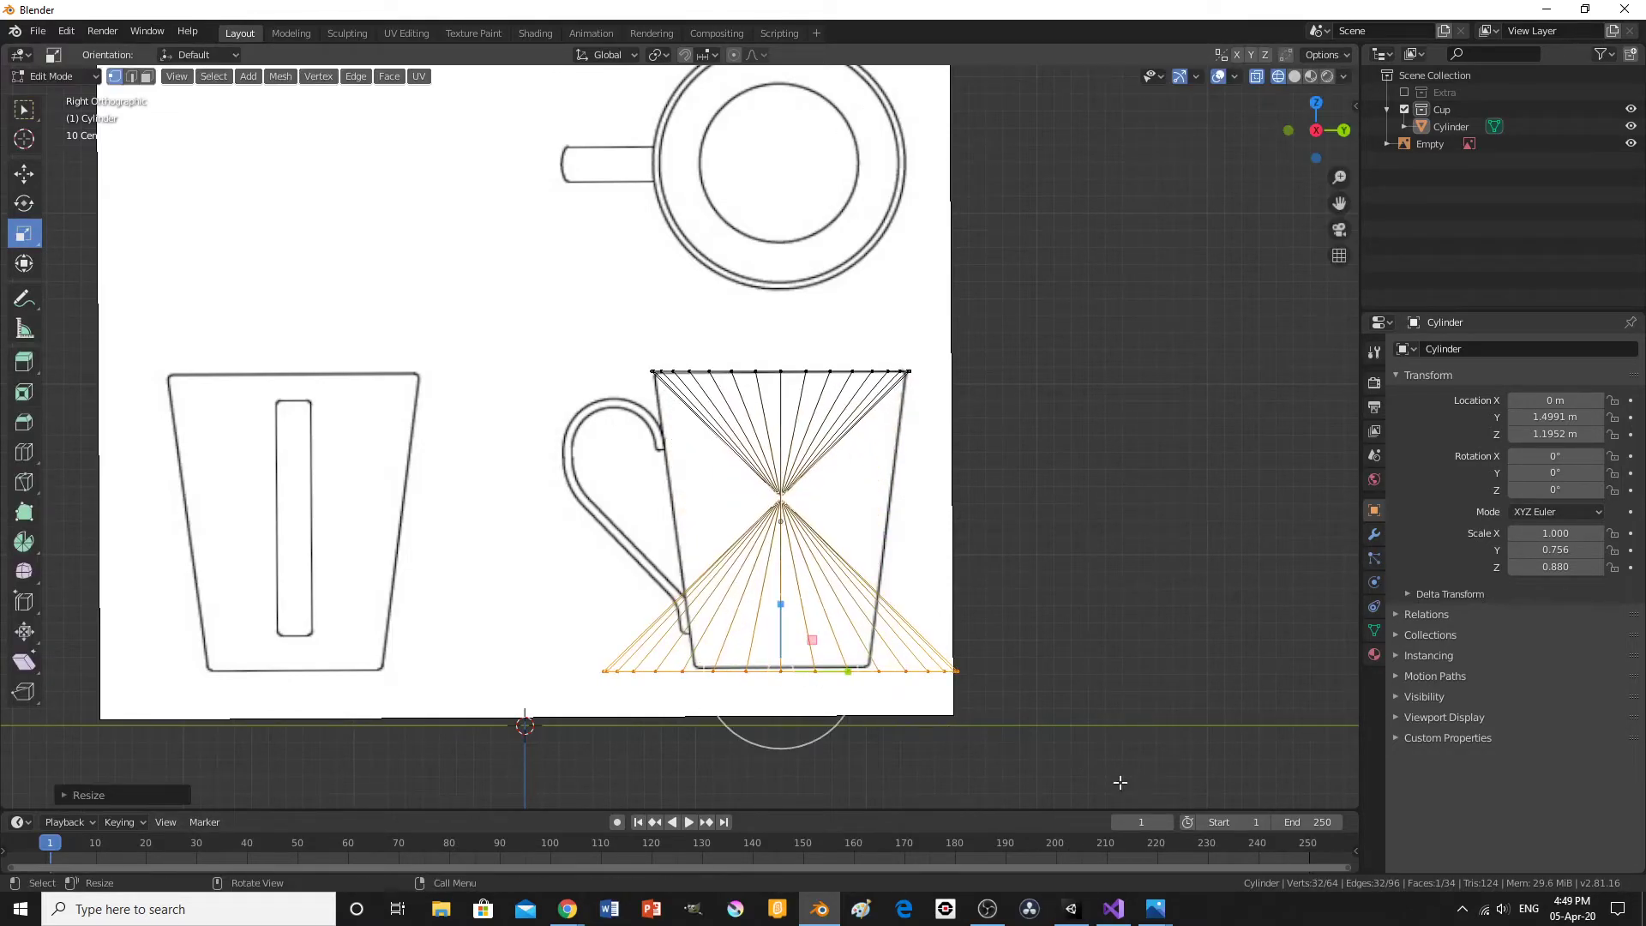
pyautogui.hotkey('ctrl', 'z')
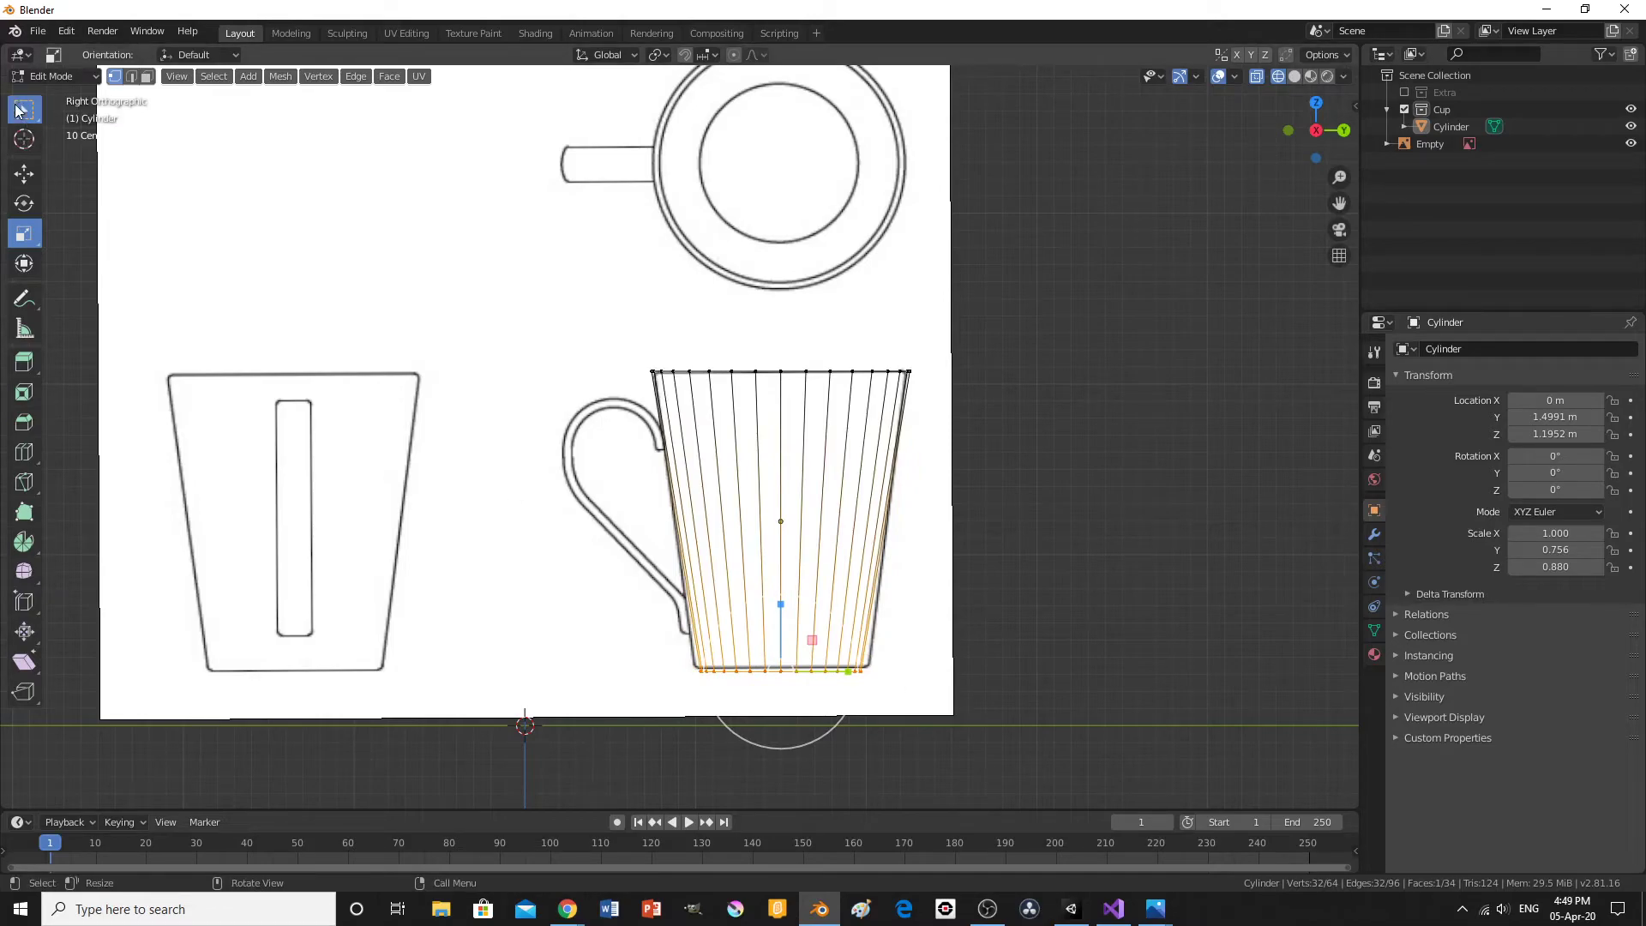
pyautogui.click(17, 109)
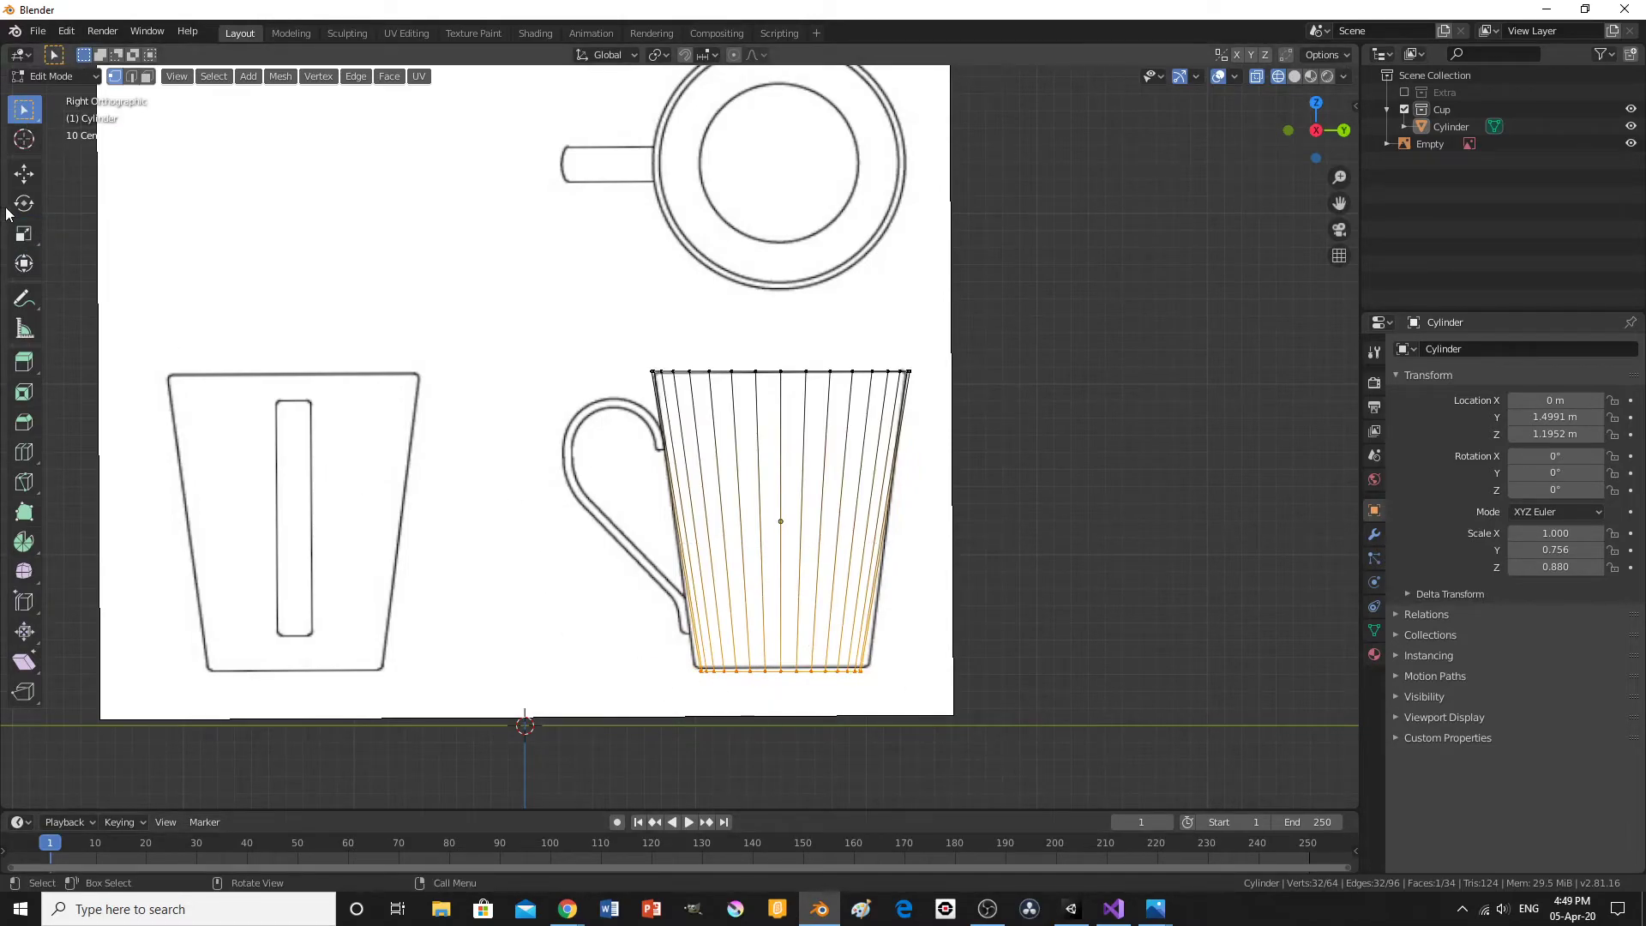
pyautogui.click(24, 234)
pyautogui.moveTo(780, 608); pyautogui.dragTo(797, 553)
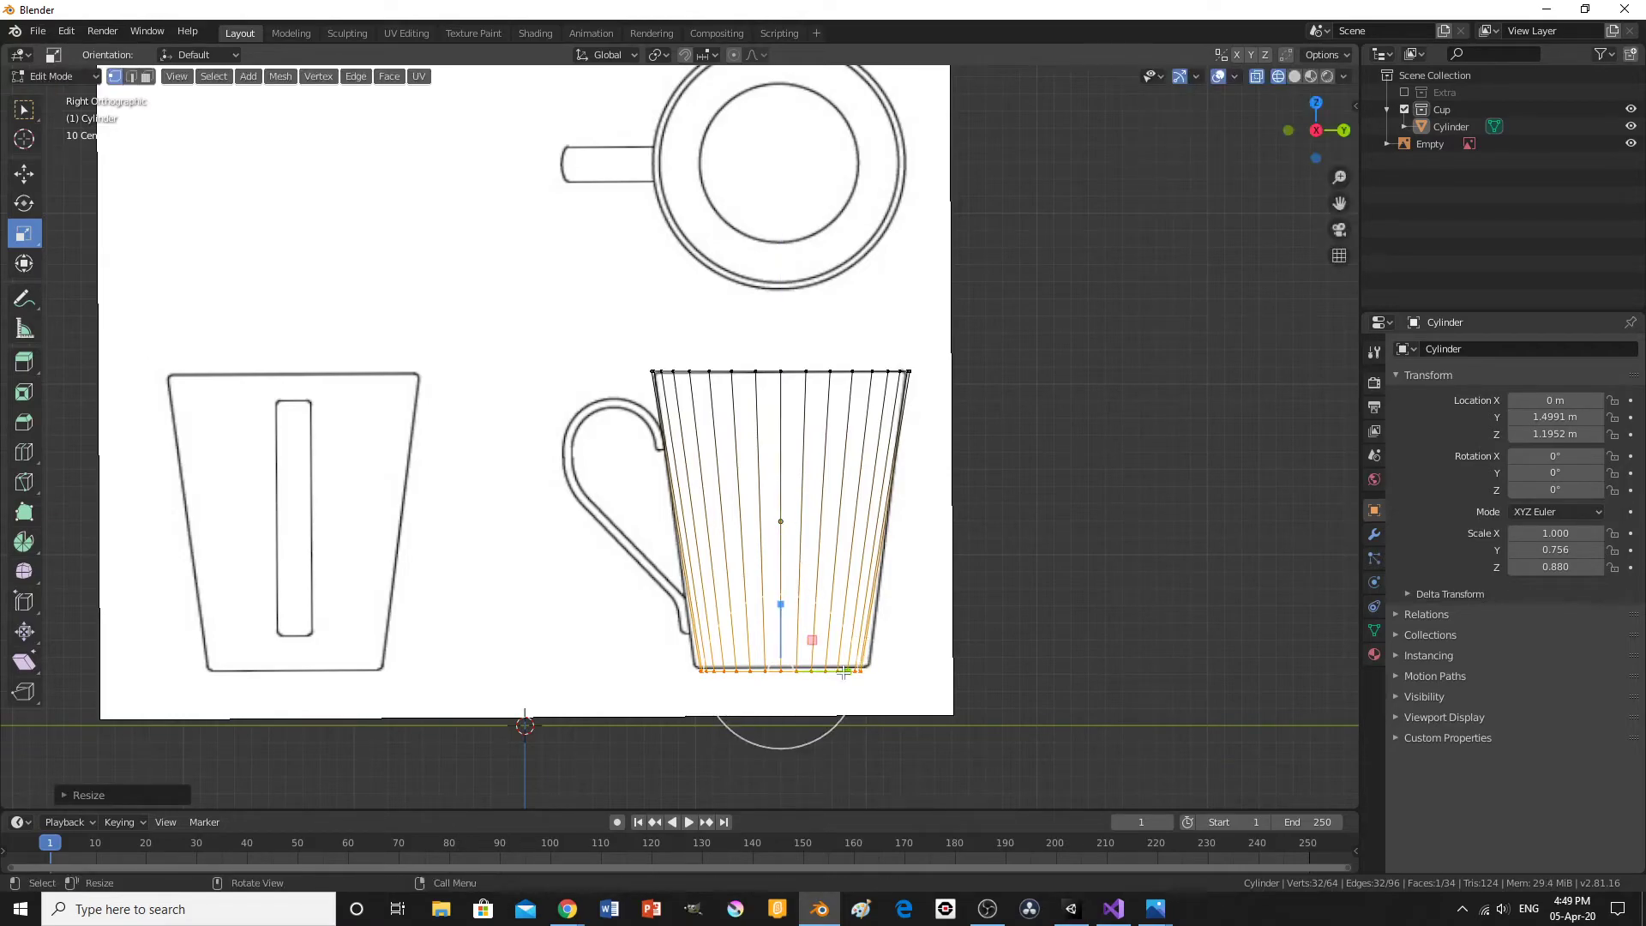
# Scale the bottom ring of vertices by about 1.06 along Y to match the cup's base width, and return to Object Mode.
pyautogui.press('s')
pyautogui.press('y')
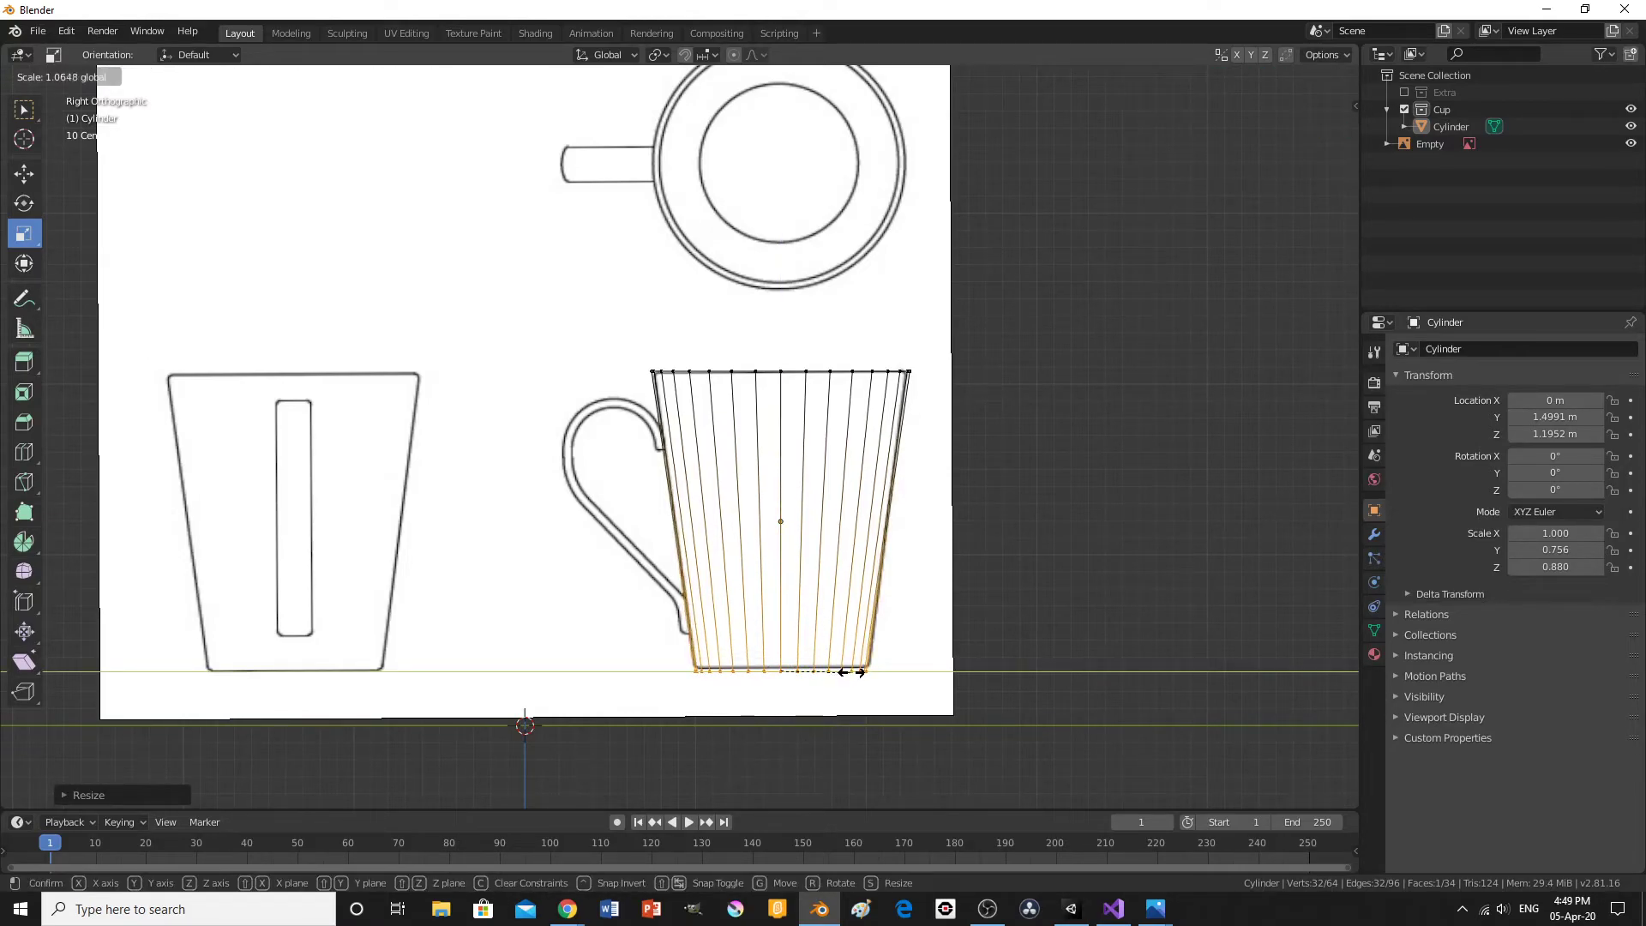
pyautogui.click(851, 672)
pyautogui.press('w')
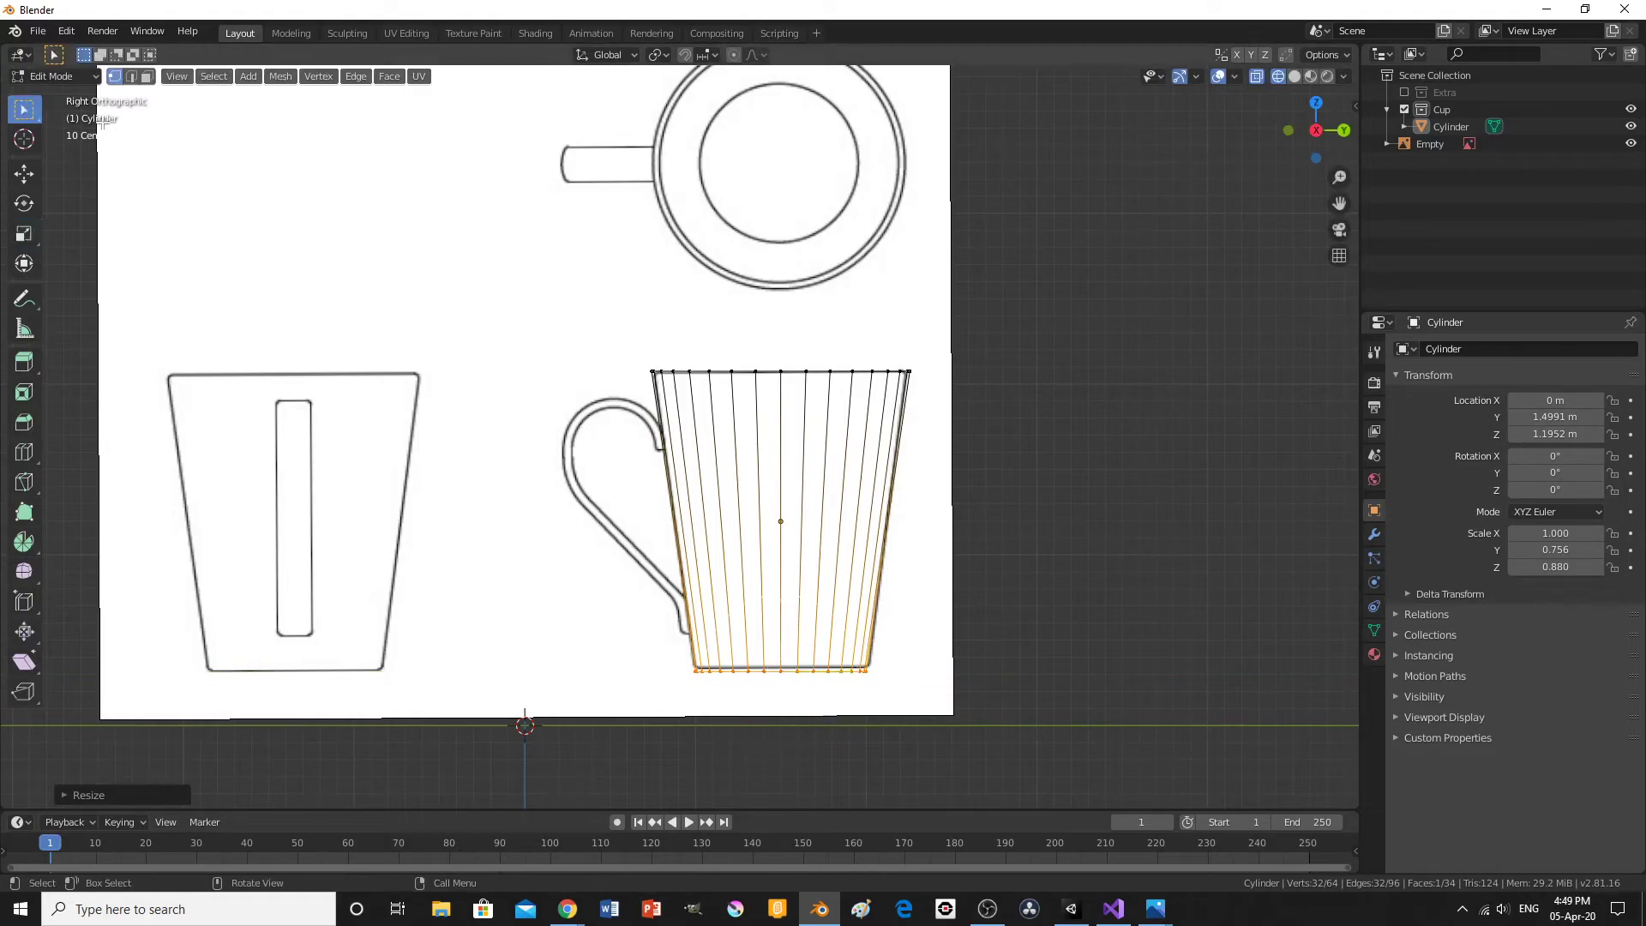
pyautogui.press('Tab')
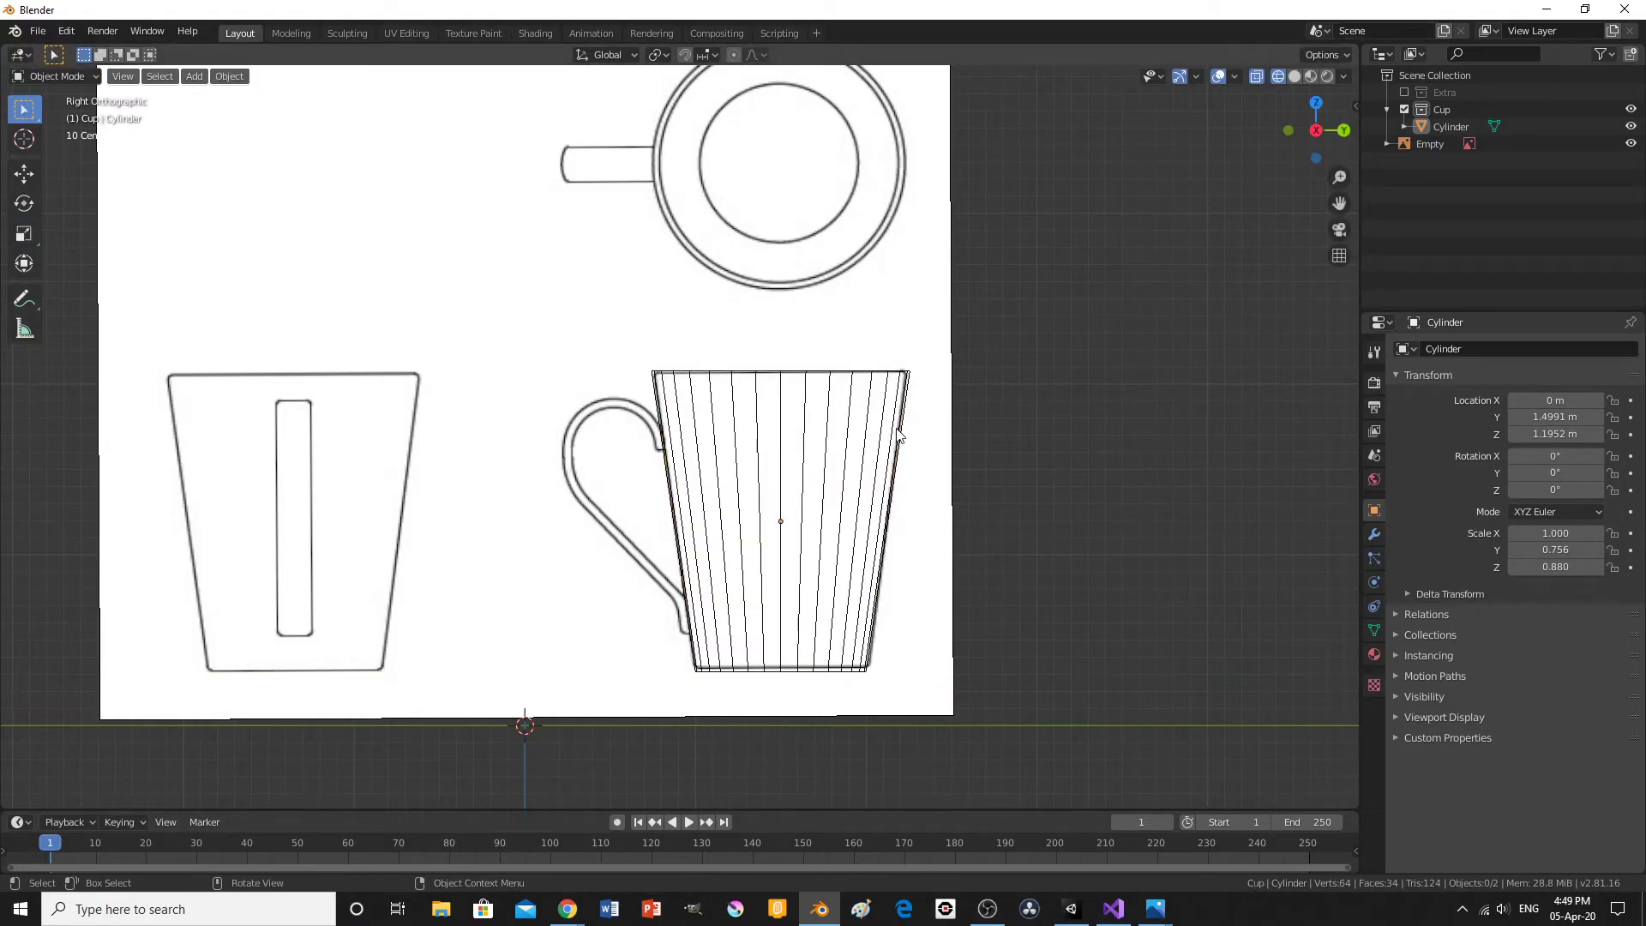
# Switch to solid shading and rotate the cylinder about 0.39° around X to align it with the slightly tilted drawing.
pyautogui.press('z')
pyautogui.click(1034, 436)
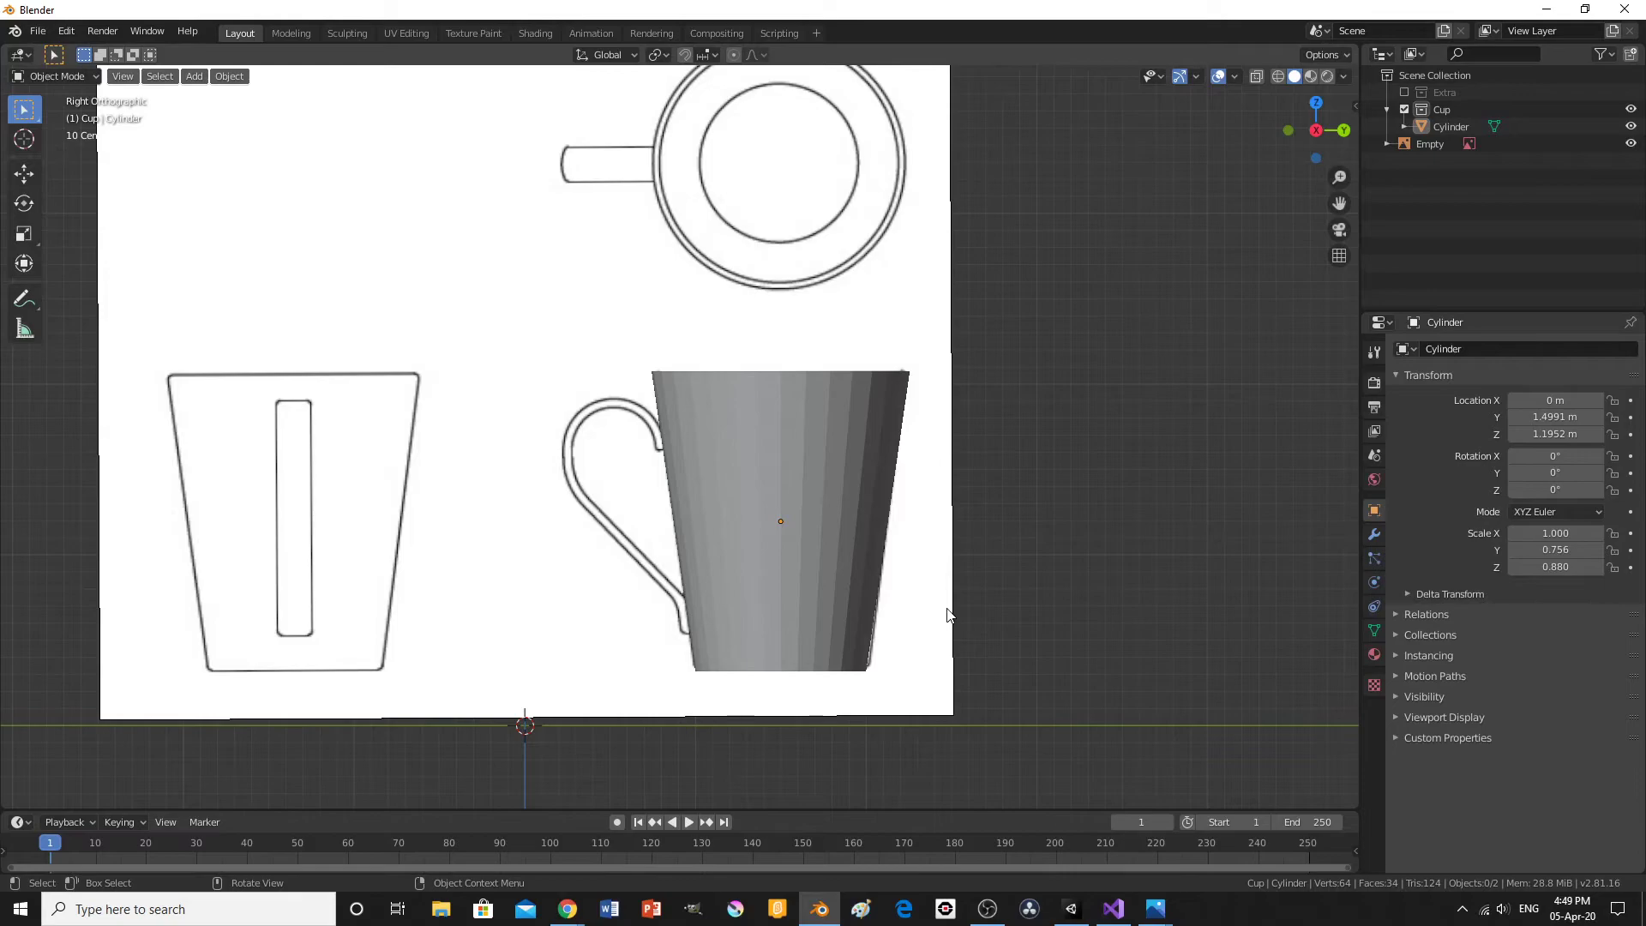
pyautogui.scroll(1, 880, 620)
pyautogui.click(882, 620)
pyautogui.press('r')
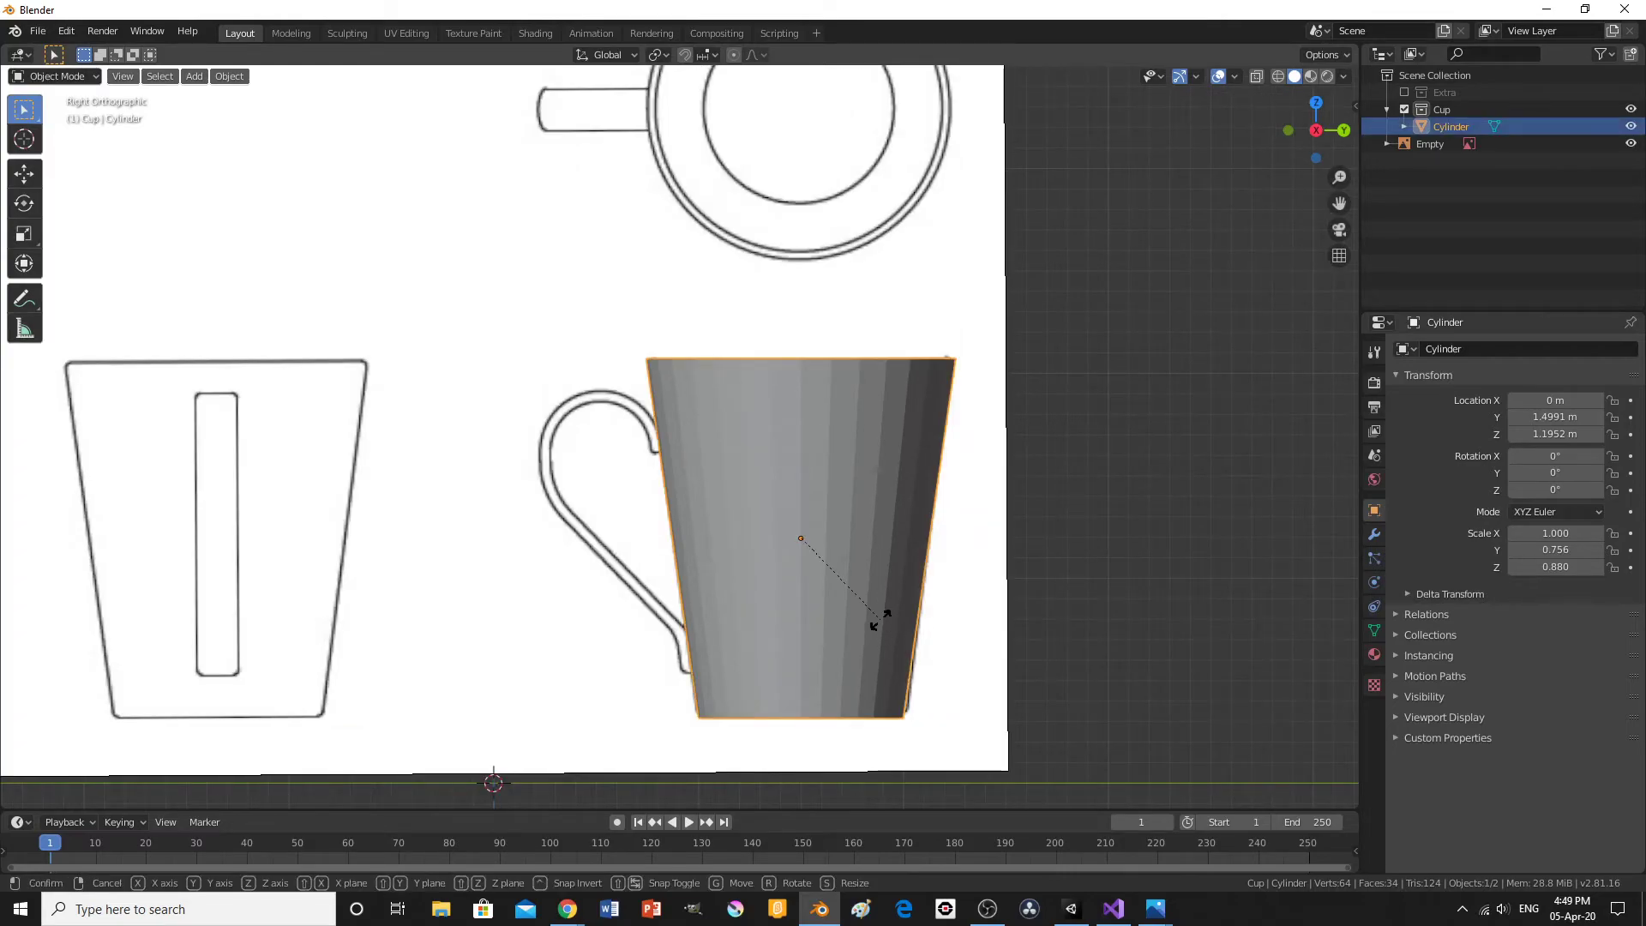
pyautogui.click(873, 617)
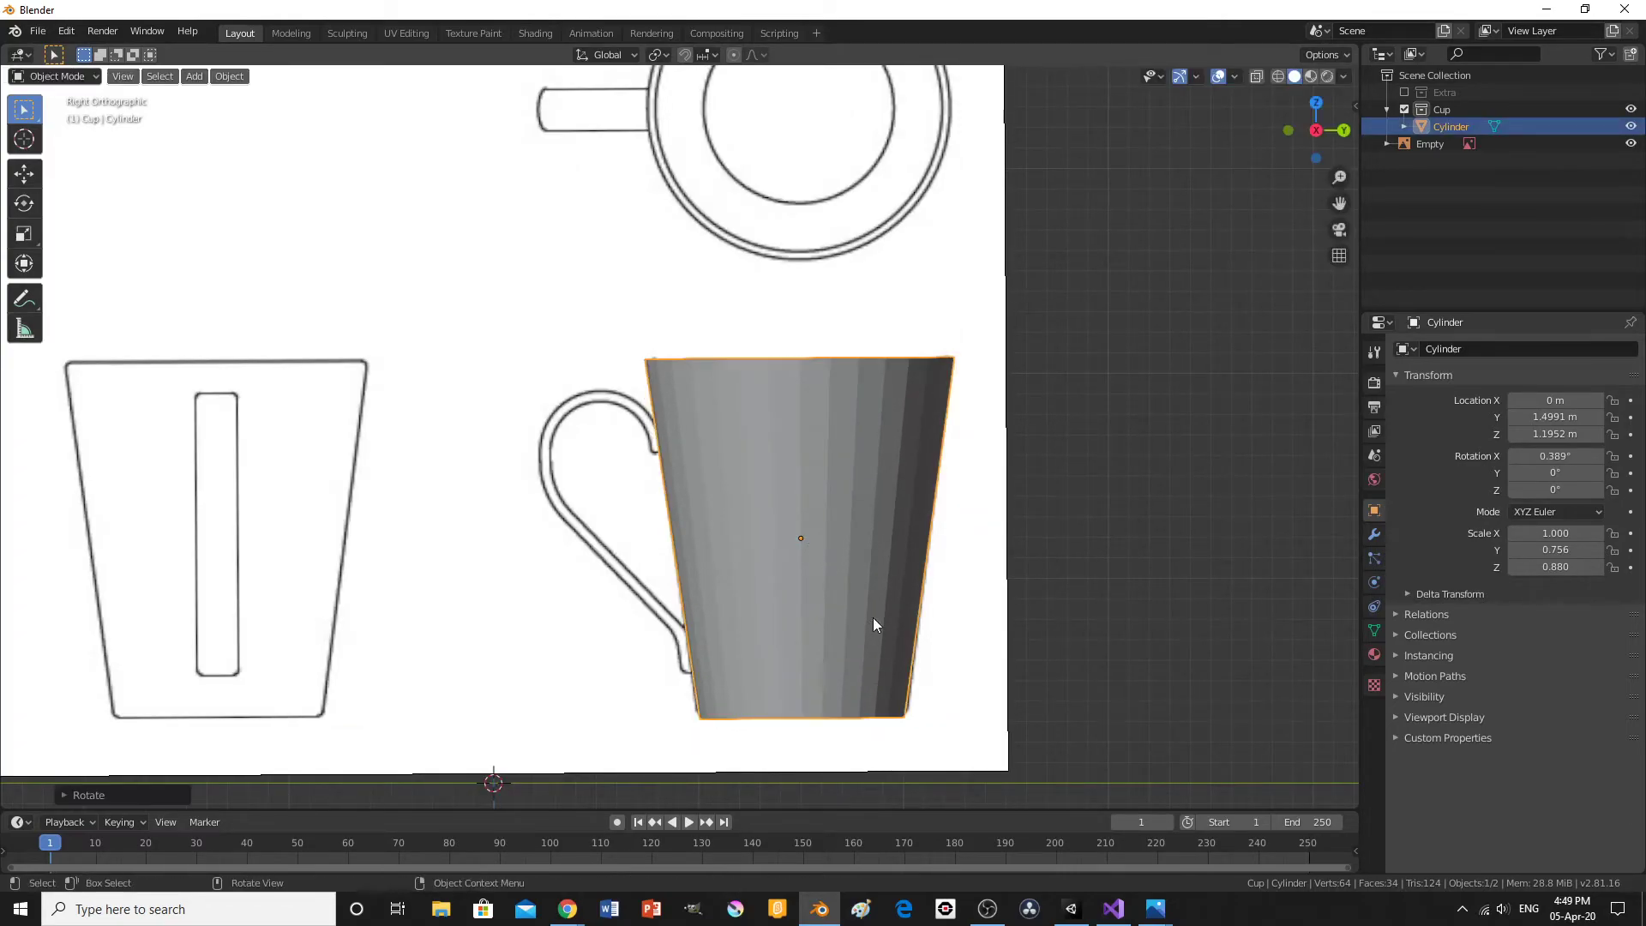
pyautogui.click(1068, 573)
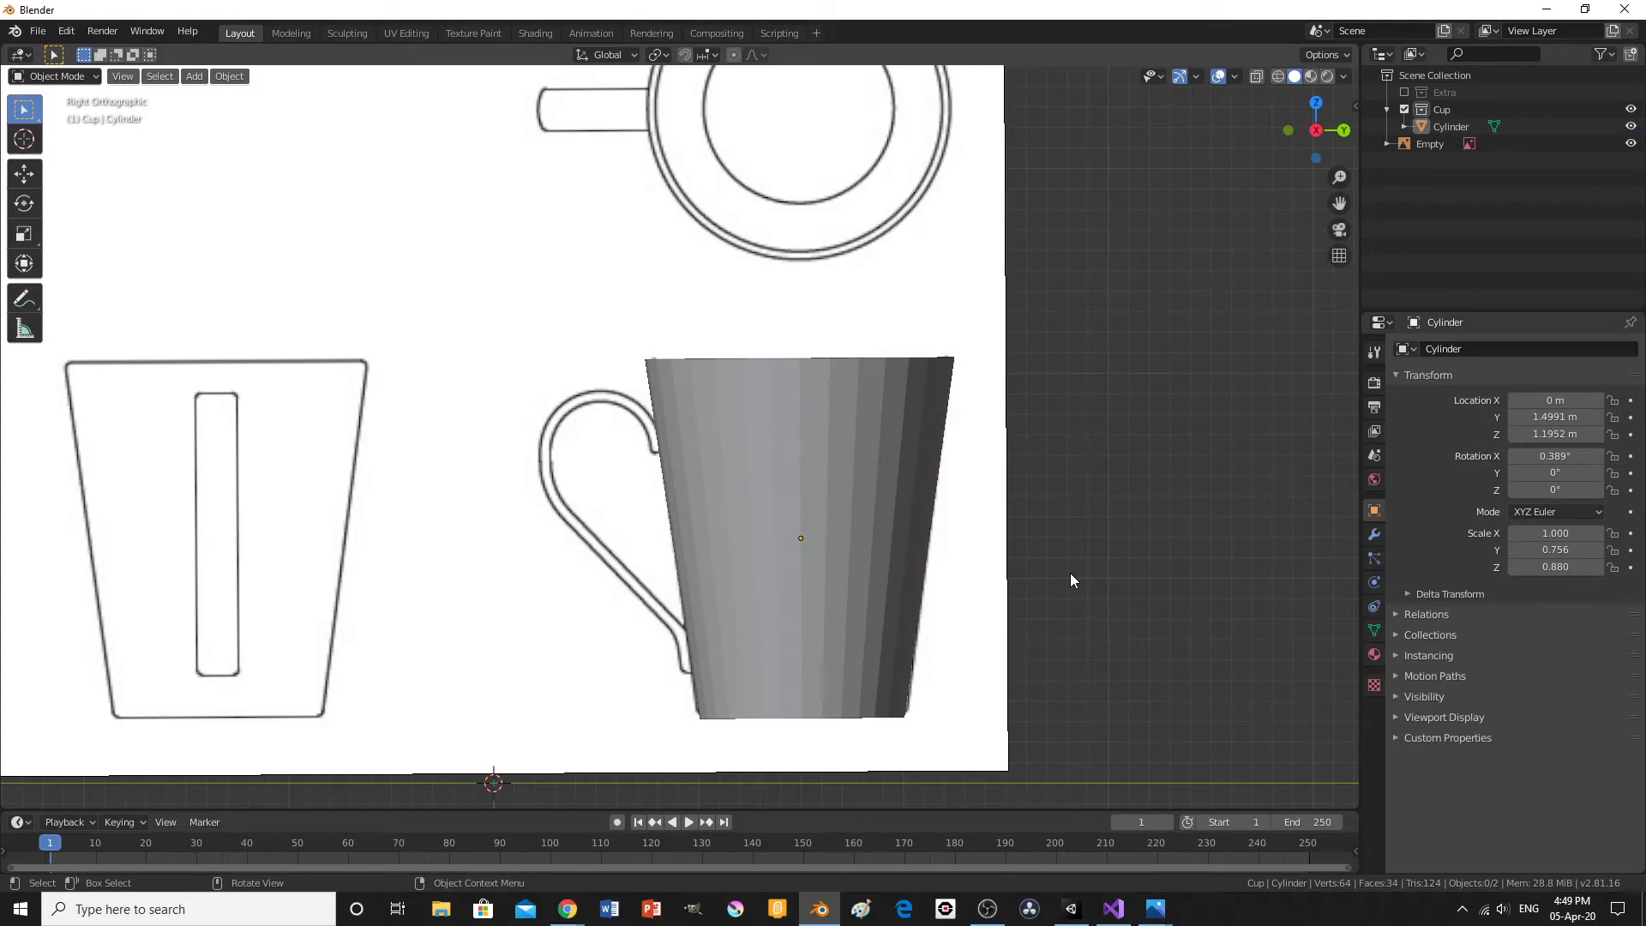
# Scale the cylinder along X to about 0.769 so its cross-section becomes round, and check it from the top and side.
pyautogui.moveTo(1070, 572); pyautogui.dragTo(1026, 754, button='middle')
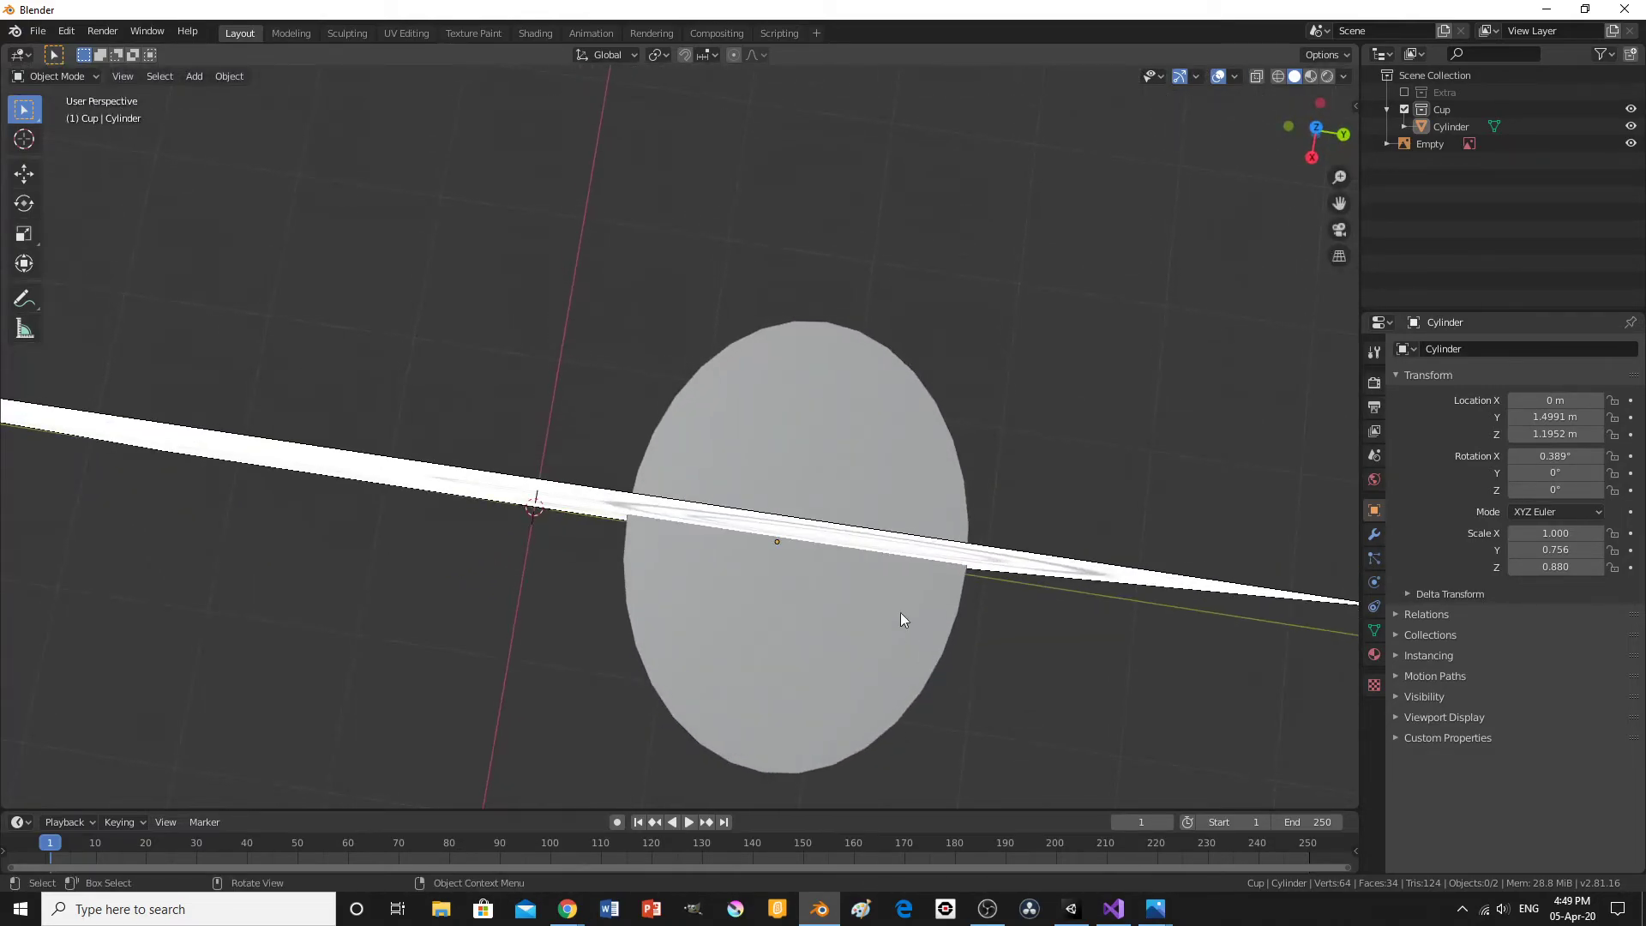
pyautogui.click(842, 475)
pyautogui.click(24, 234)
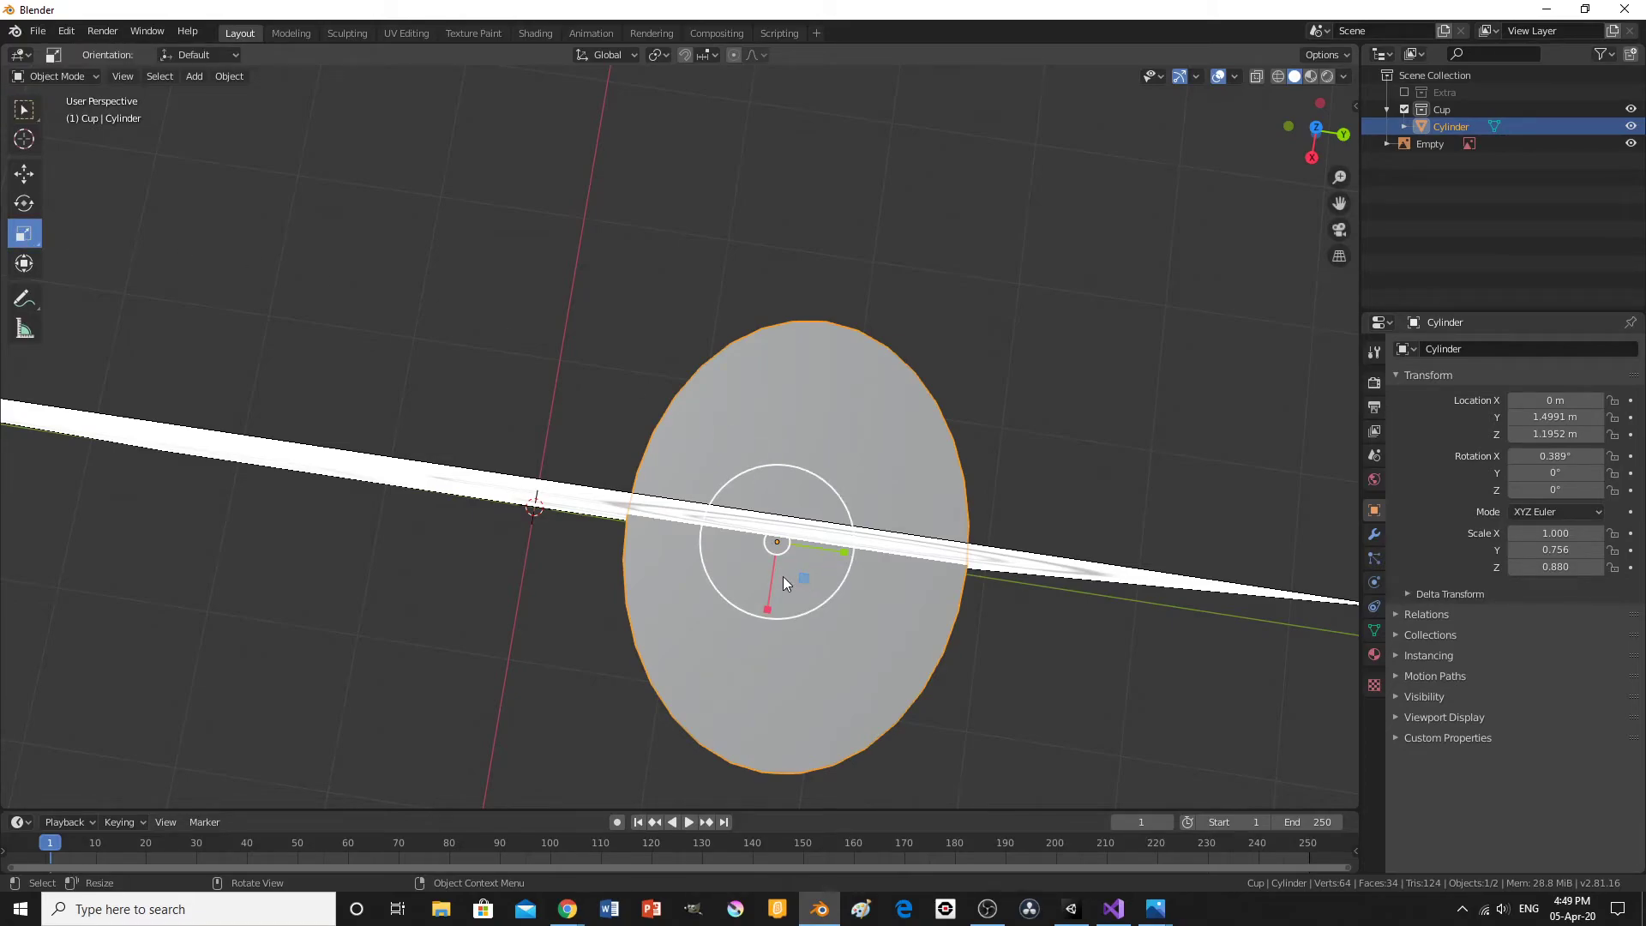
pyautogui.moveTo(768, 609); pyautogui.dragTo(782, 590)
pyautogui.press('w')
pyautogui.press('KP_7')
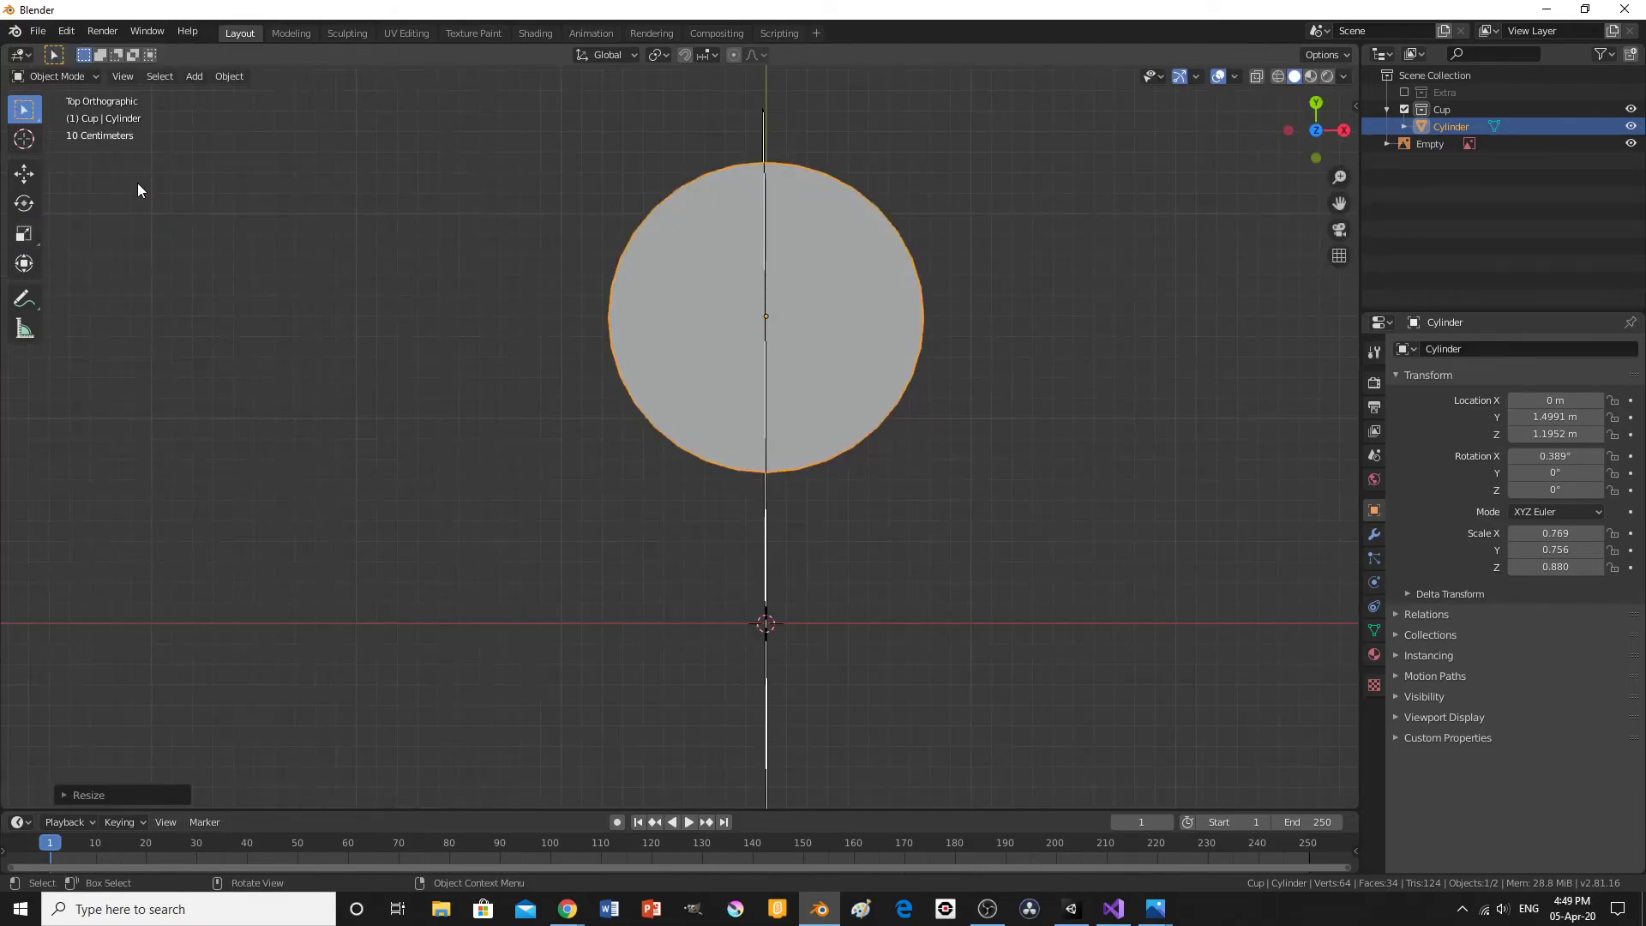
pyautogui.press('KP_1')
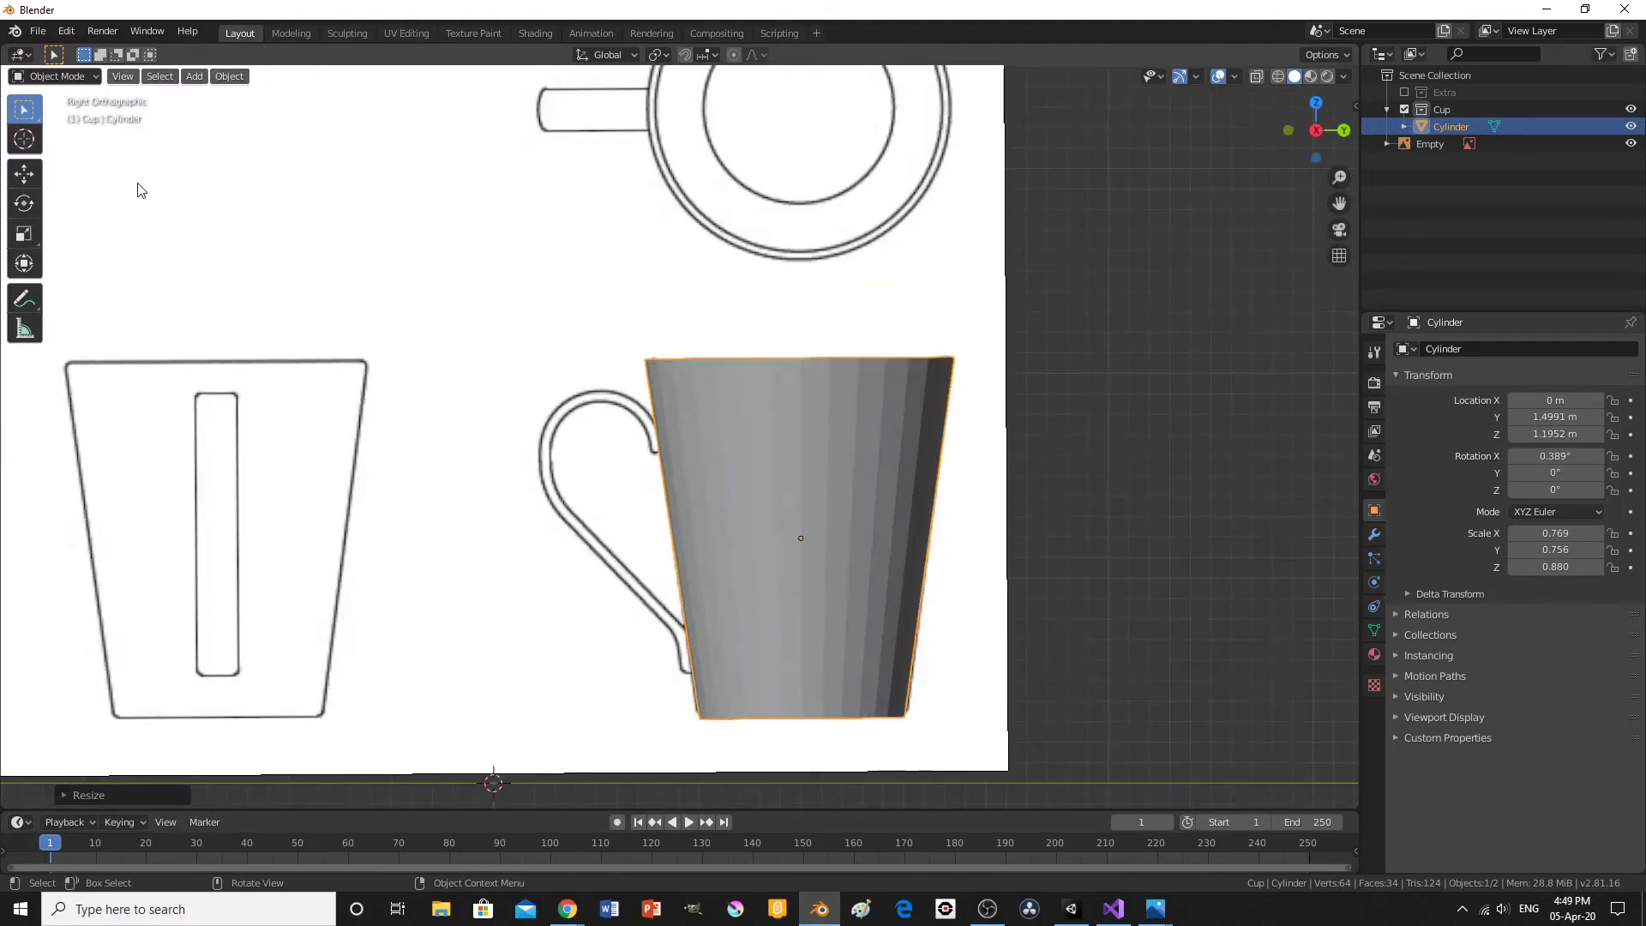
# Hide the Empty holding the cup reference image so only the cylinder is displayed.
pyautogui.moveTo(911, 561); pyautogui.dragTo(943, 662, button='middle')
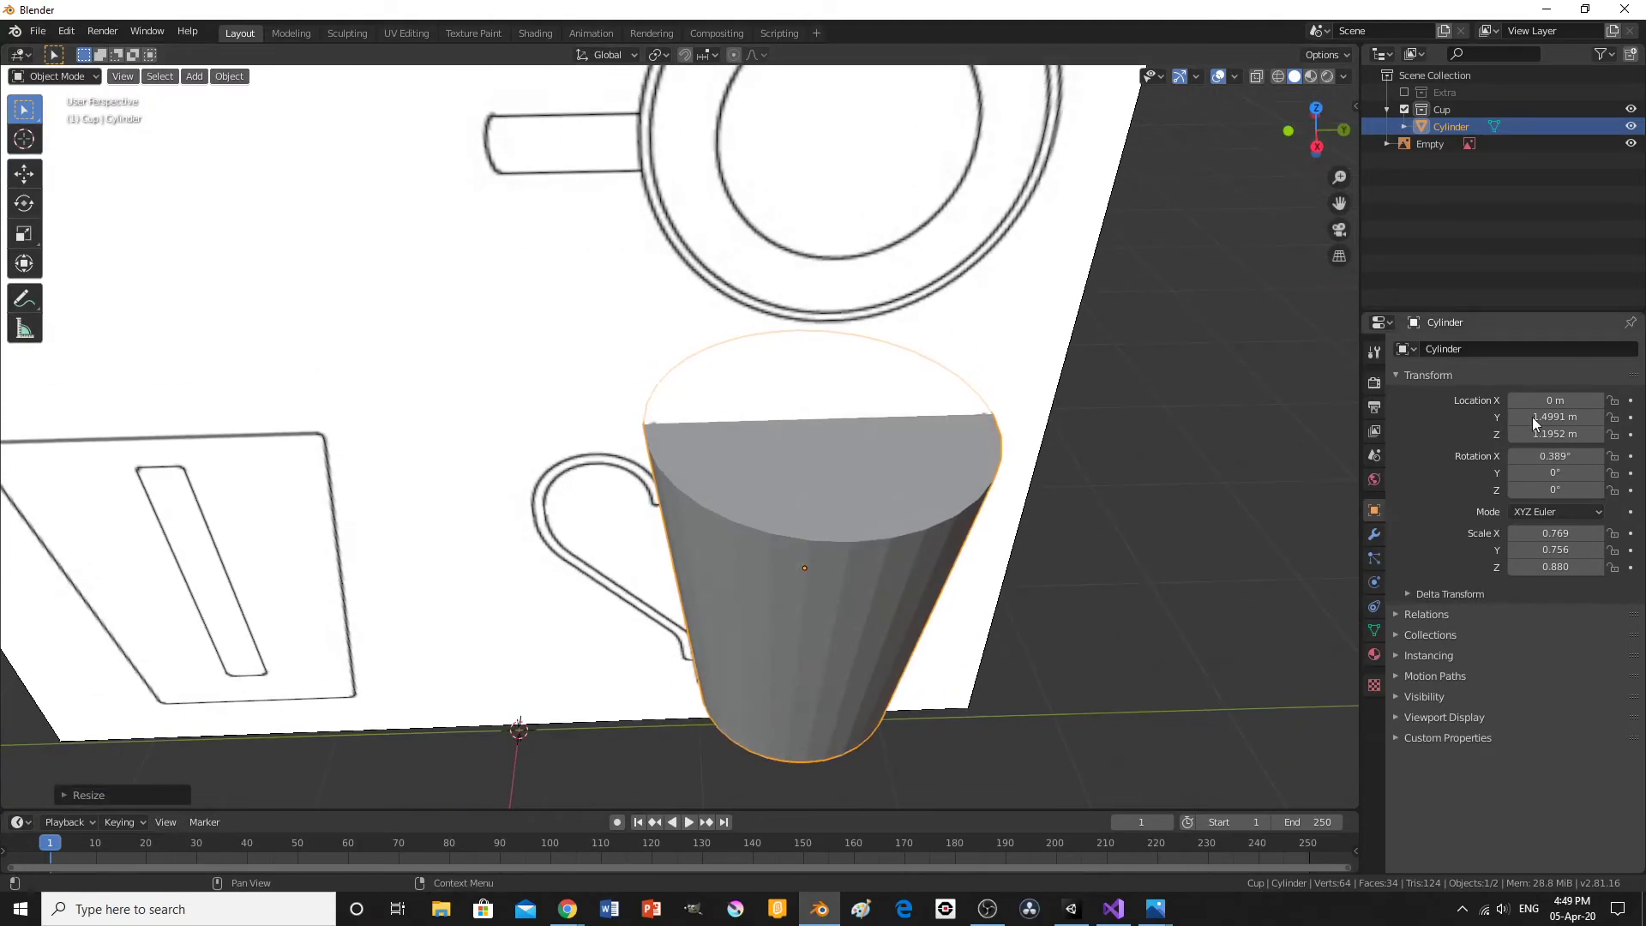
pyautogui.click(1631, 145)
pyautogui.moveTo(961, 364); pyautogui.dragTo(936, 428, button='middle')
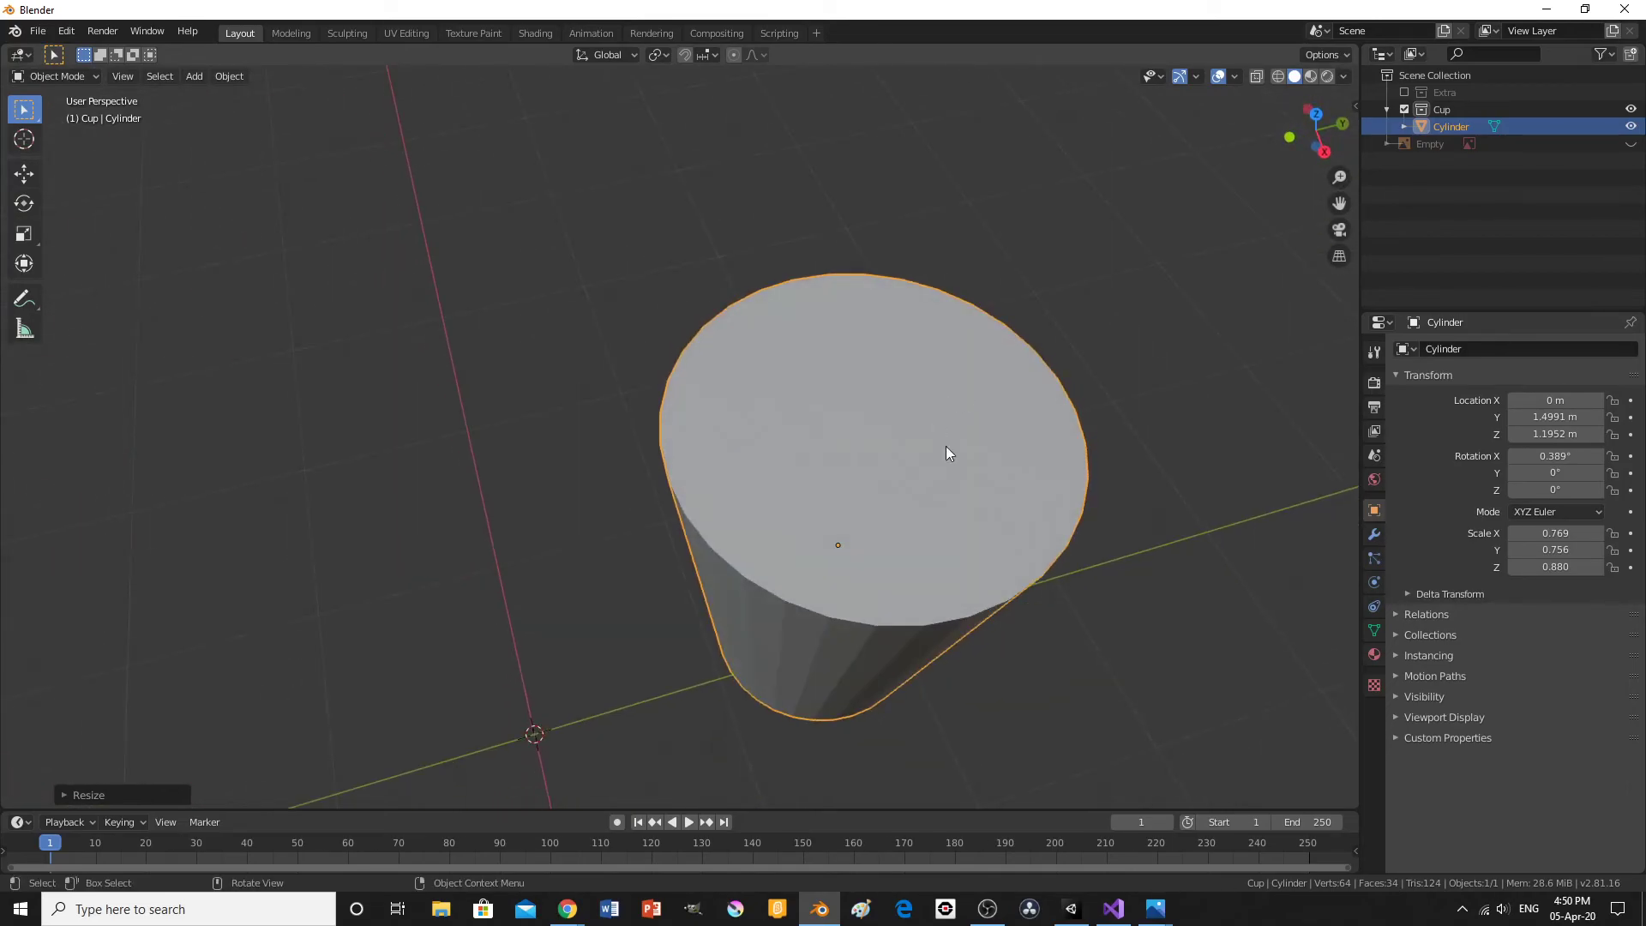
pyautogui.moveTo(965, 508); pyautogui.dragTo(813, 478, button='middle')
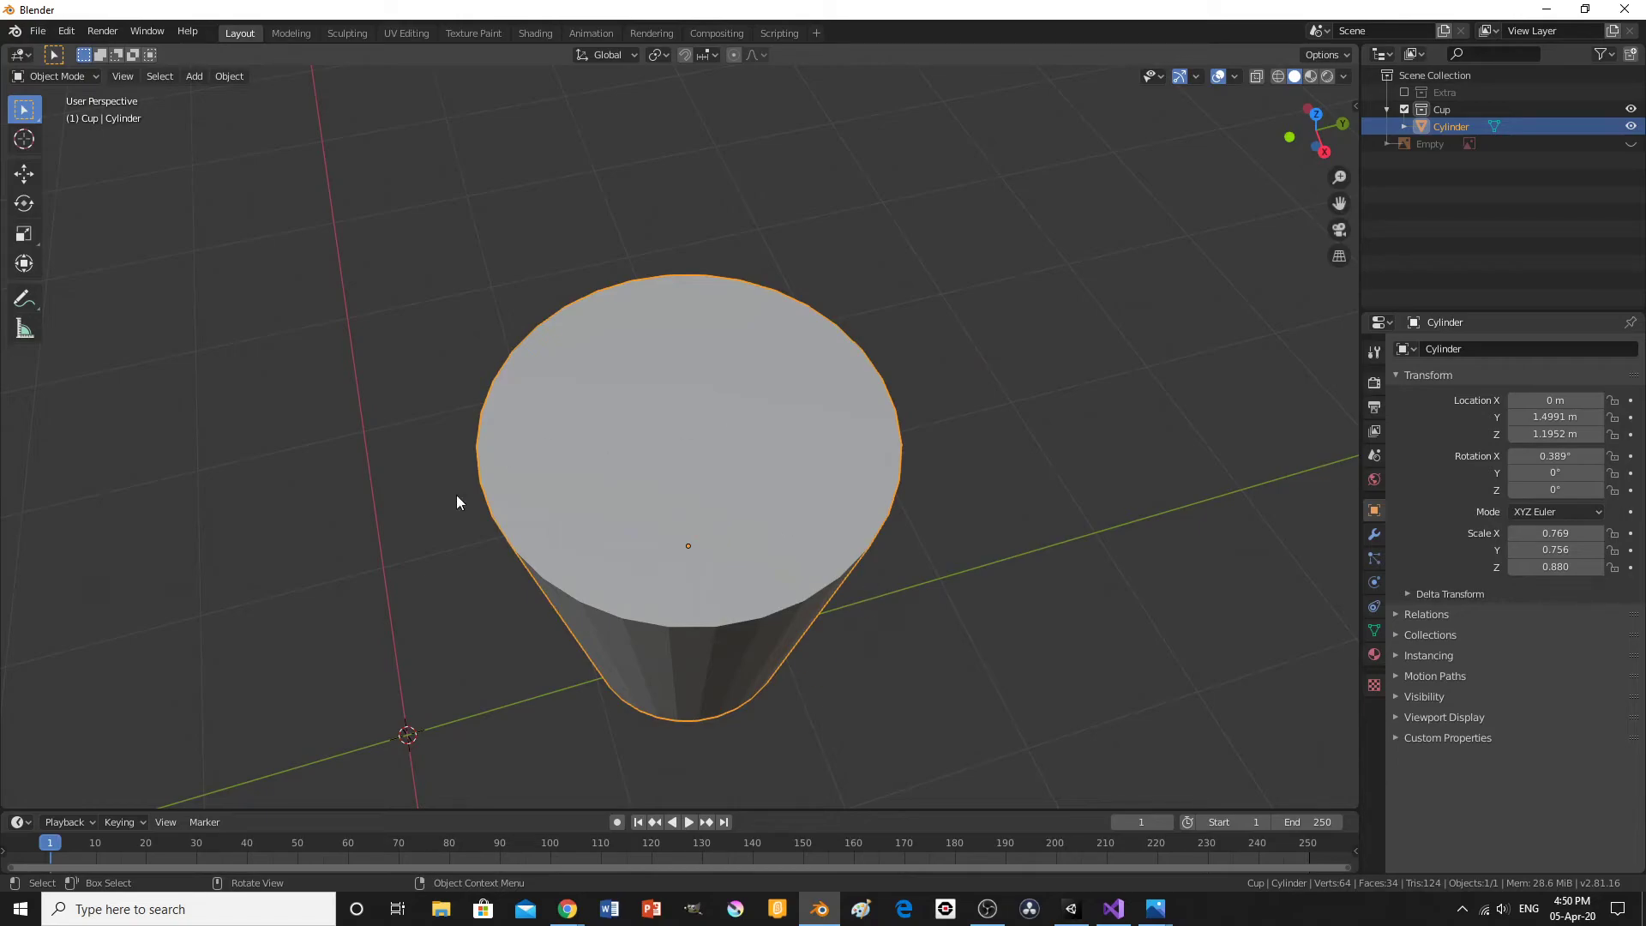
# In Edit Mode, delete the cylinder's top face to open the cup.
pyautogui.press('Tab')
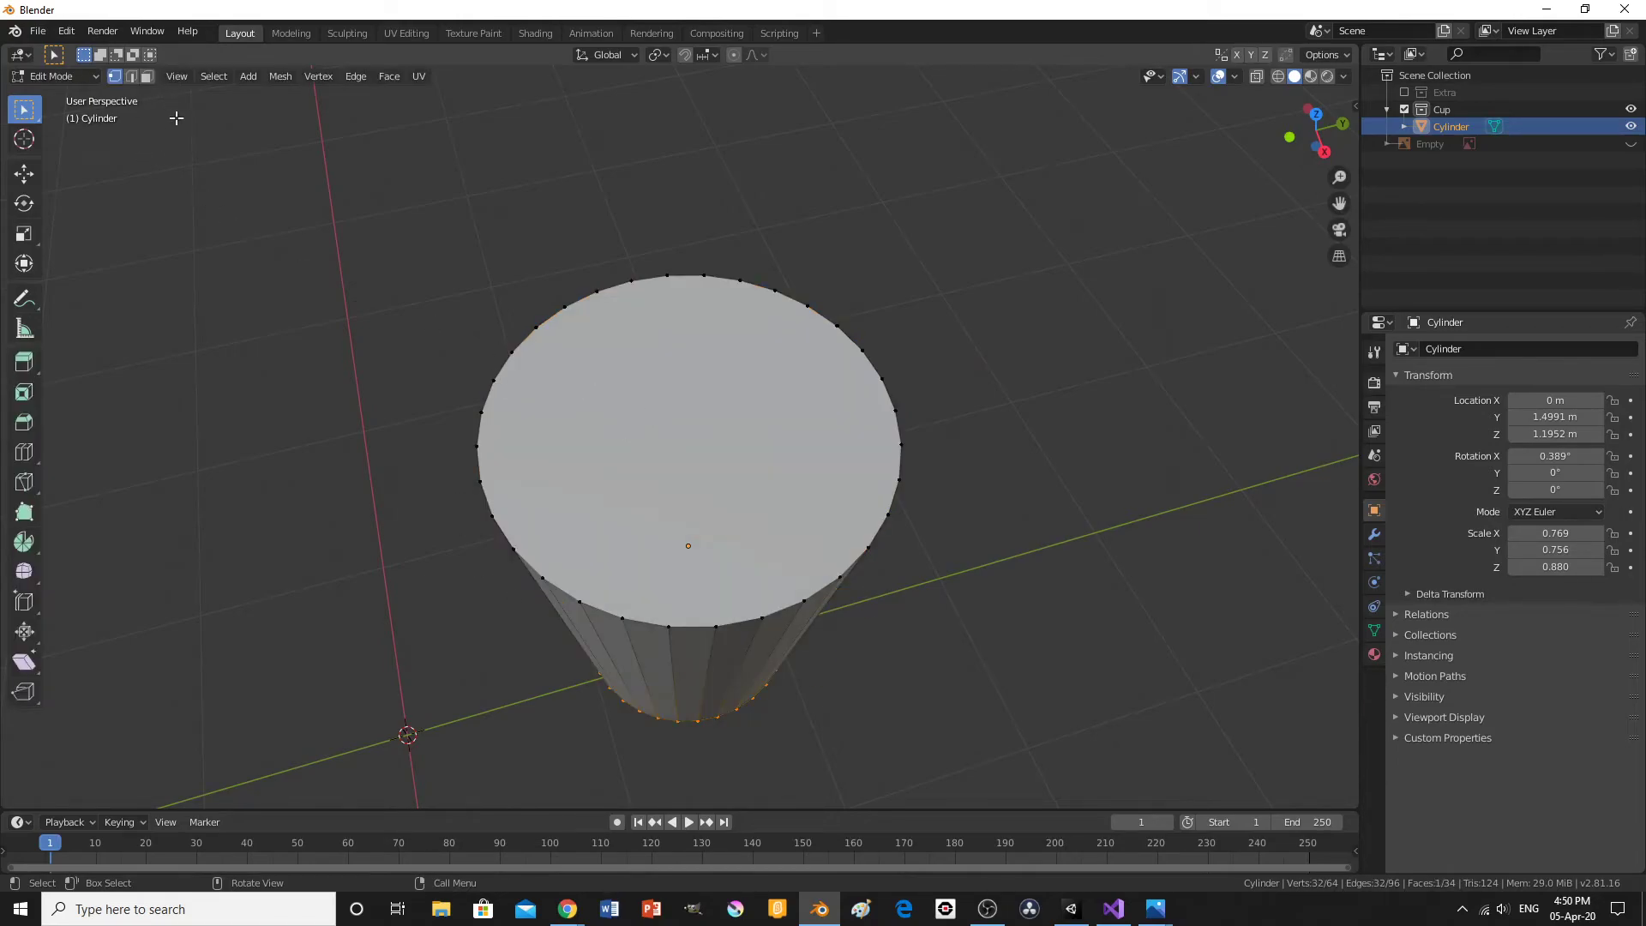
pyautogui.click(147, 75)
pyautogui.click(653, 338)
pyautogui.moveTo(653, 337); pyautogui.dragTo(639, 400, button='middle')
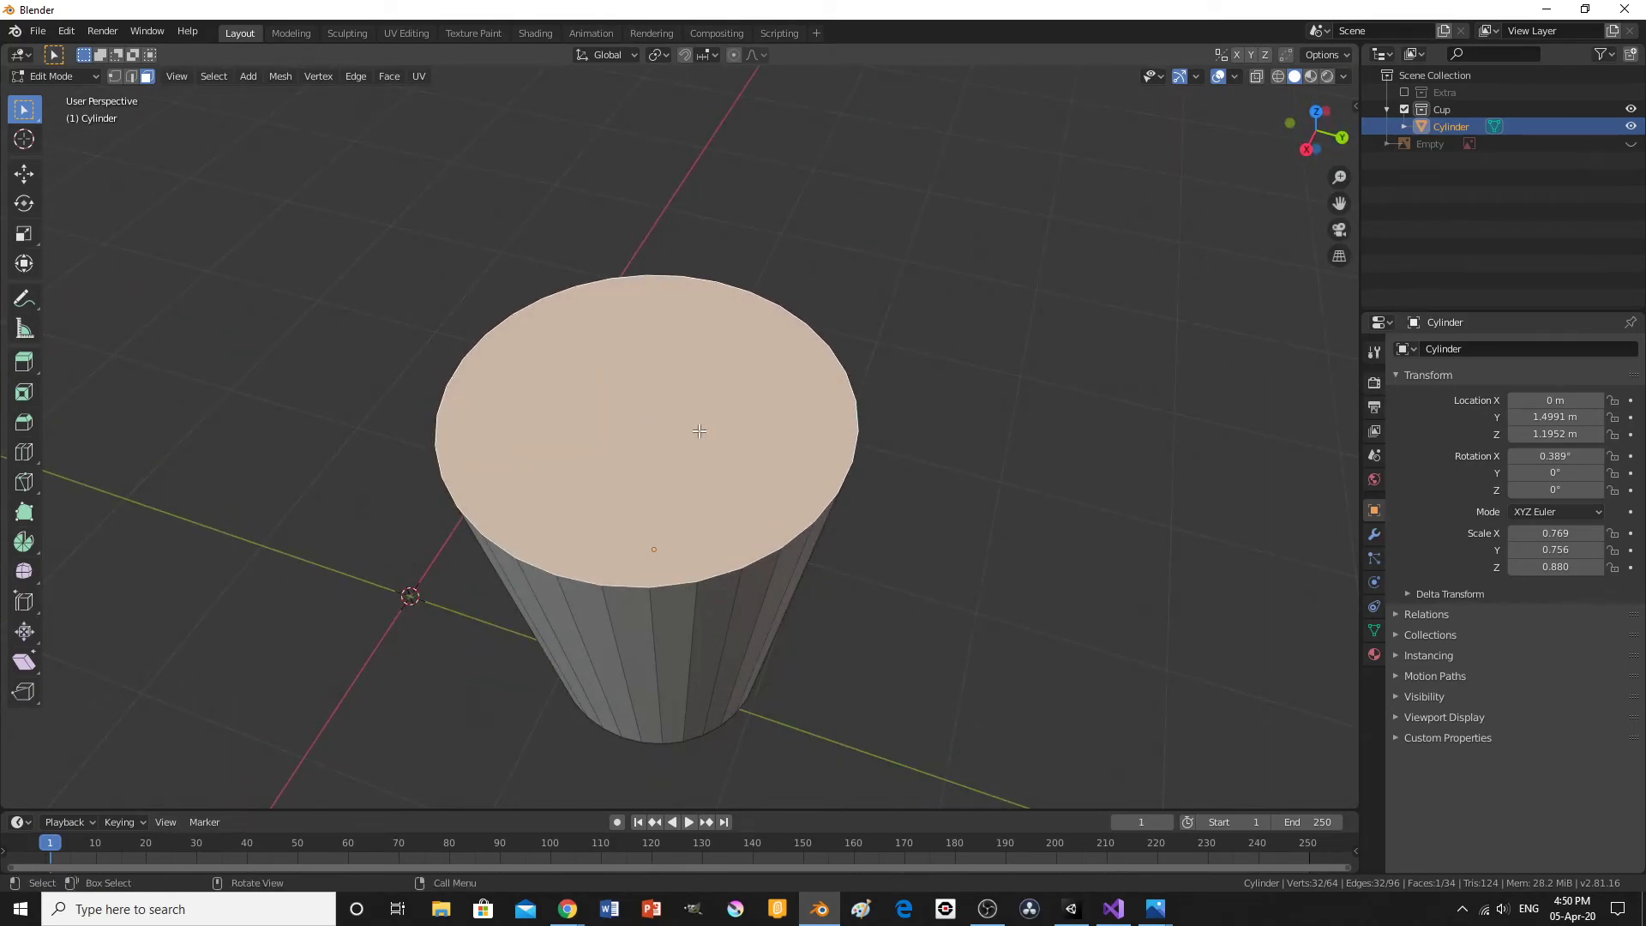
pyautogui.press('x')
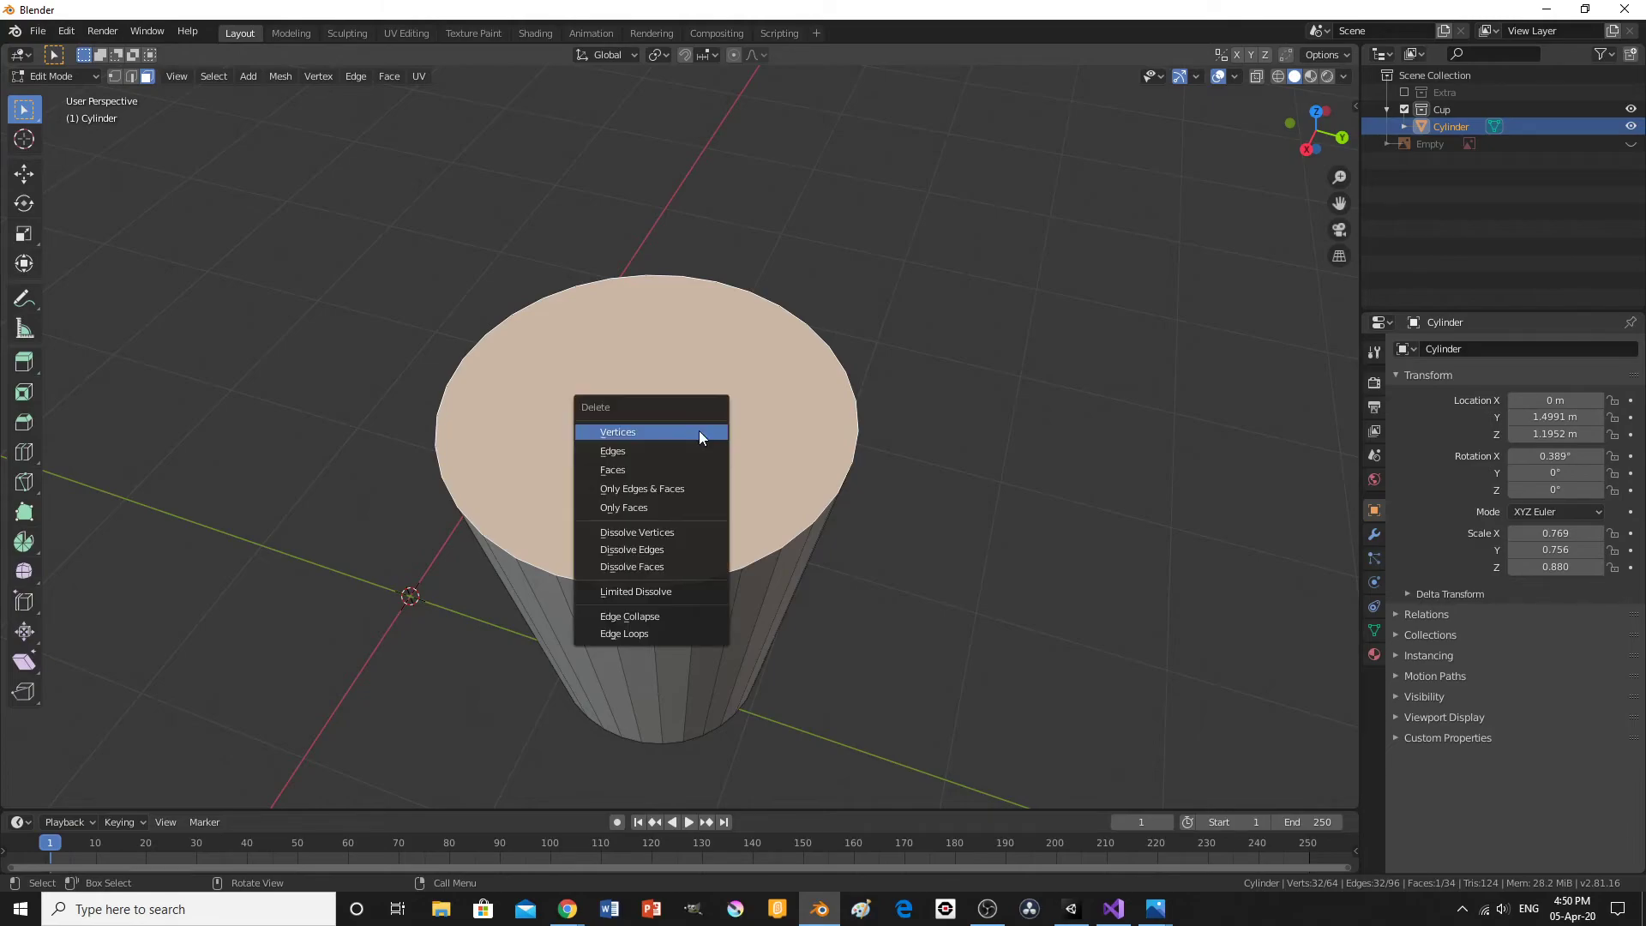
pyautogui.click(697, 474)
# Switch back to vertex selection, check the open cup from several sides, and return to Object Mode with it deselected.
pyautogui.moveTo(685, 555); pyautogui.dragTo(104, 215, button='middle')
pyautogui.click(114, 76)
pyautogui.moveTo(338, 415); pyautogui.dragTo(403, 412, button='middle')
pyautogui.press('KP_3')
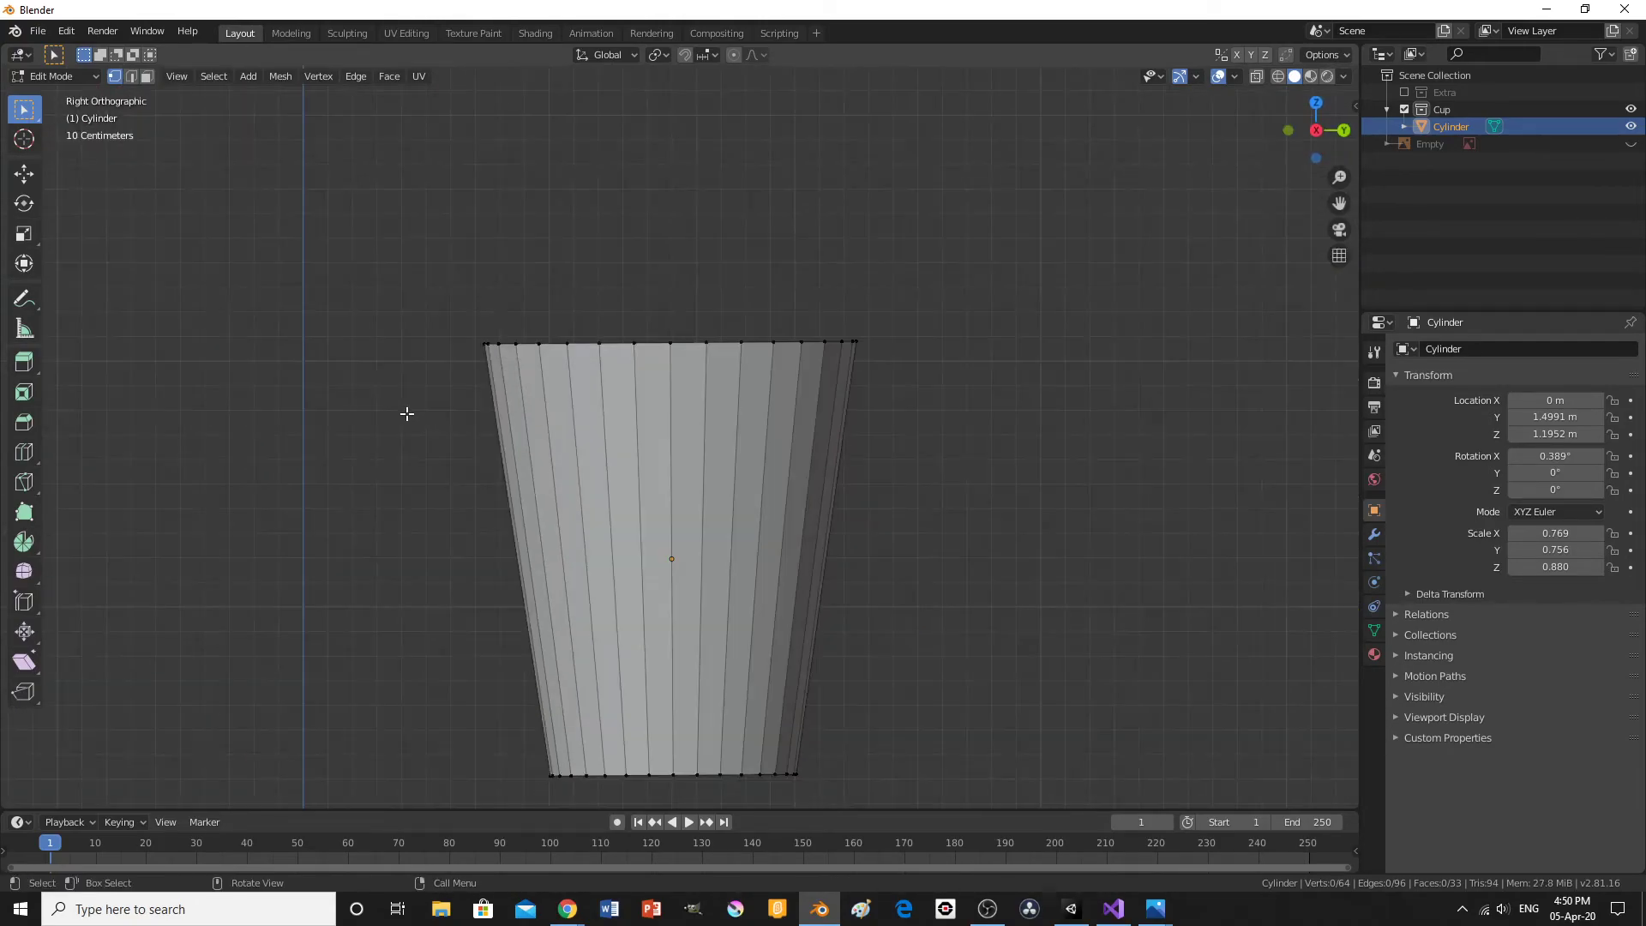
pyautogui.press('KP_1')
pyautogui.moveTo(590, 471); pyautogui.dragTo(439, 582, button='middle')
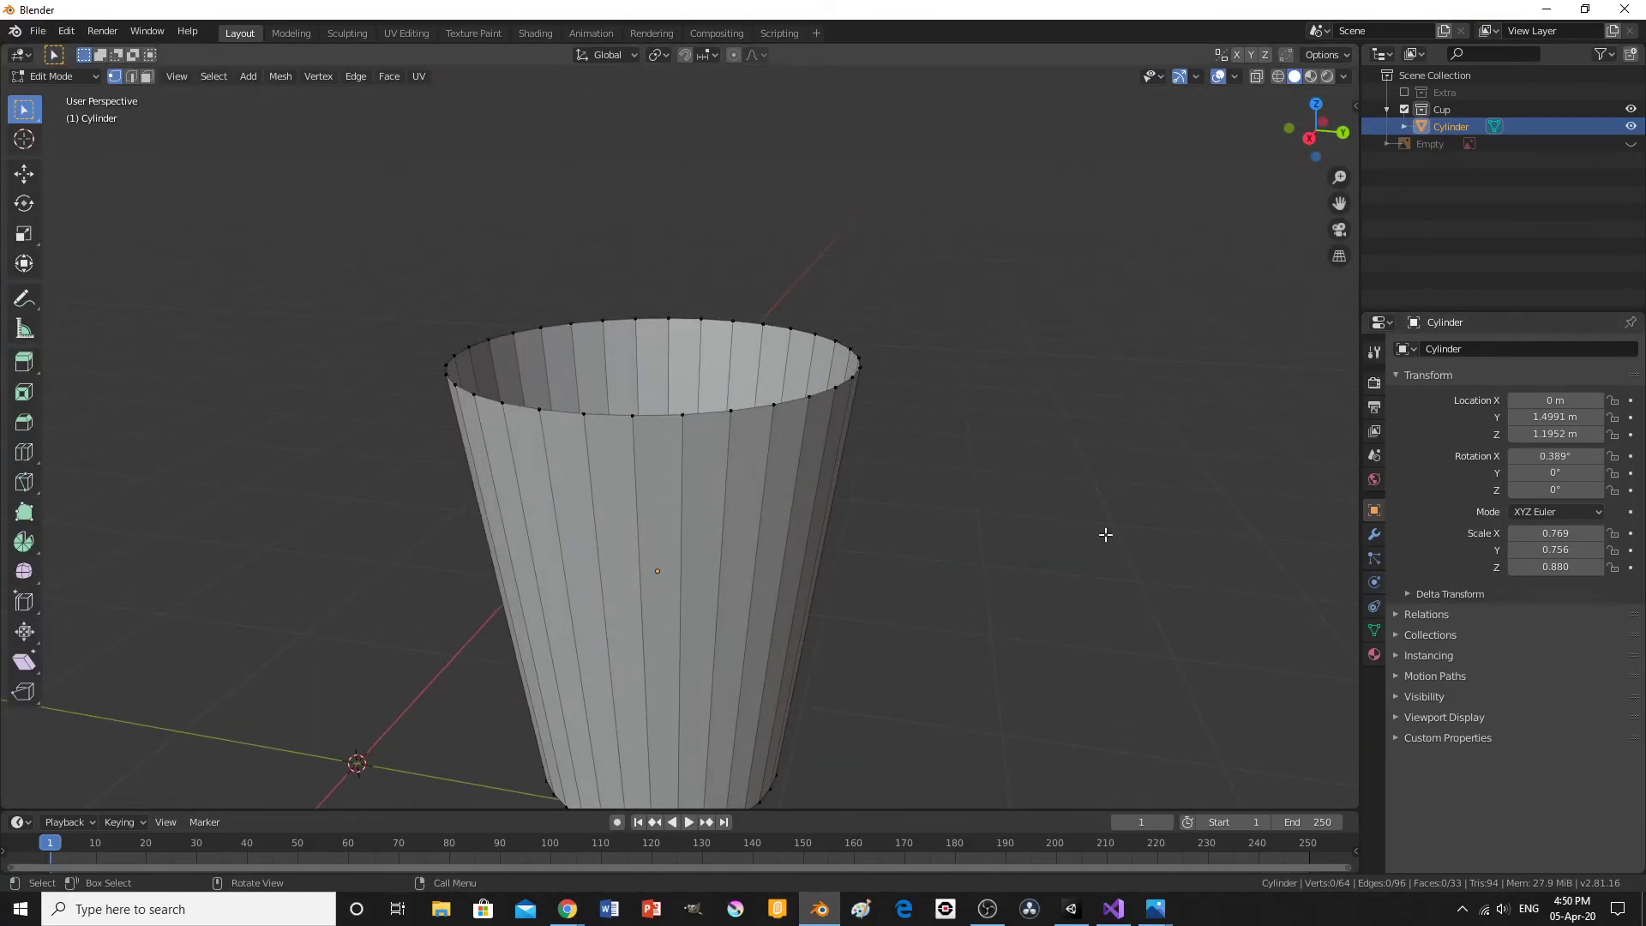
pyautogui.hotkey('ctrl', 'Tab')
pyautogui.press('Tab')
pyautogui.moveTo(1048, 529); pyautogui.dragTo(1033, 487, button='middle')
pyautogui.click(1042, 556)
pyautogui.scroll(5, 1042, 556)
pyautogui.scroll(-5, 1042, 556)
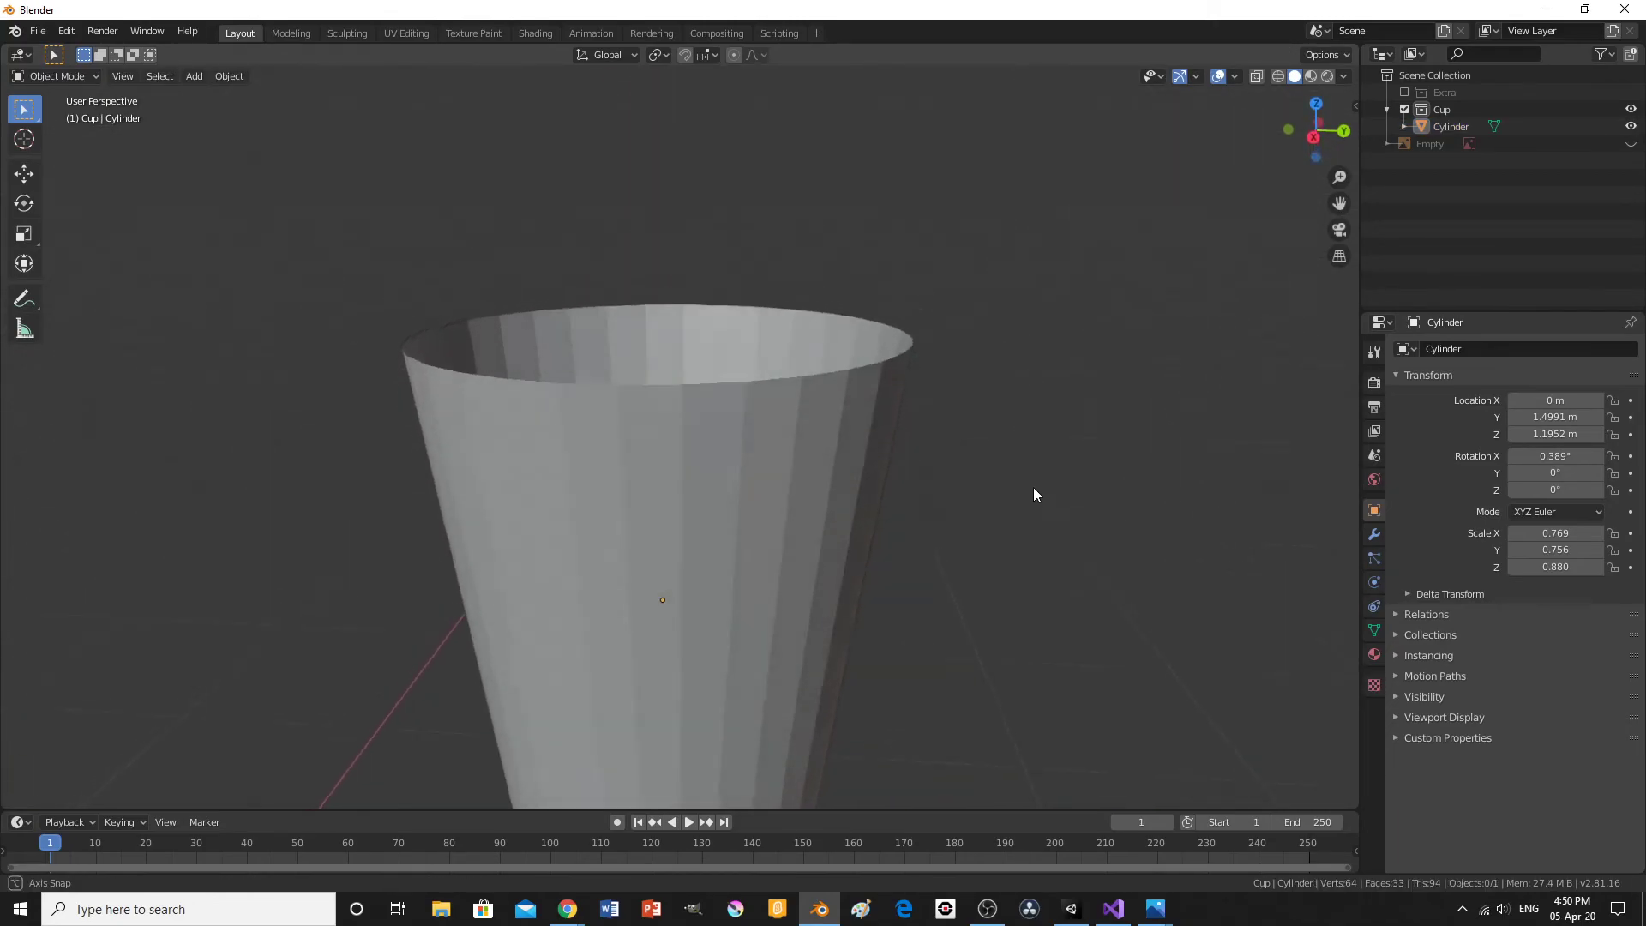
pyautogui.scroll(-3, 1034, 487)
# Select the cup and add a Solidify modifier to give its wall thickness.
pyautogui.moveTo(486, 278); pyautogui.dragTo(835, 714)
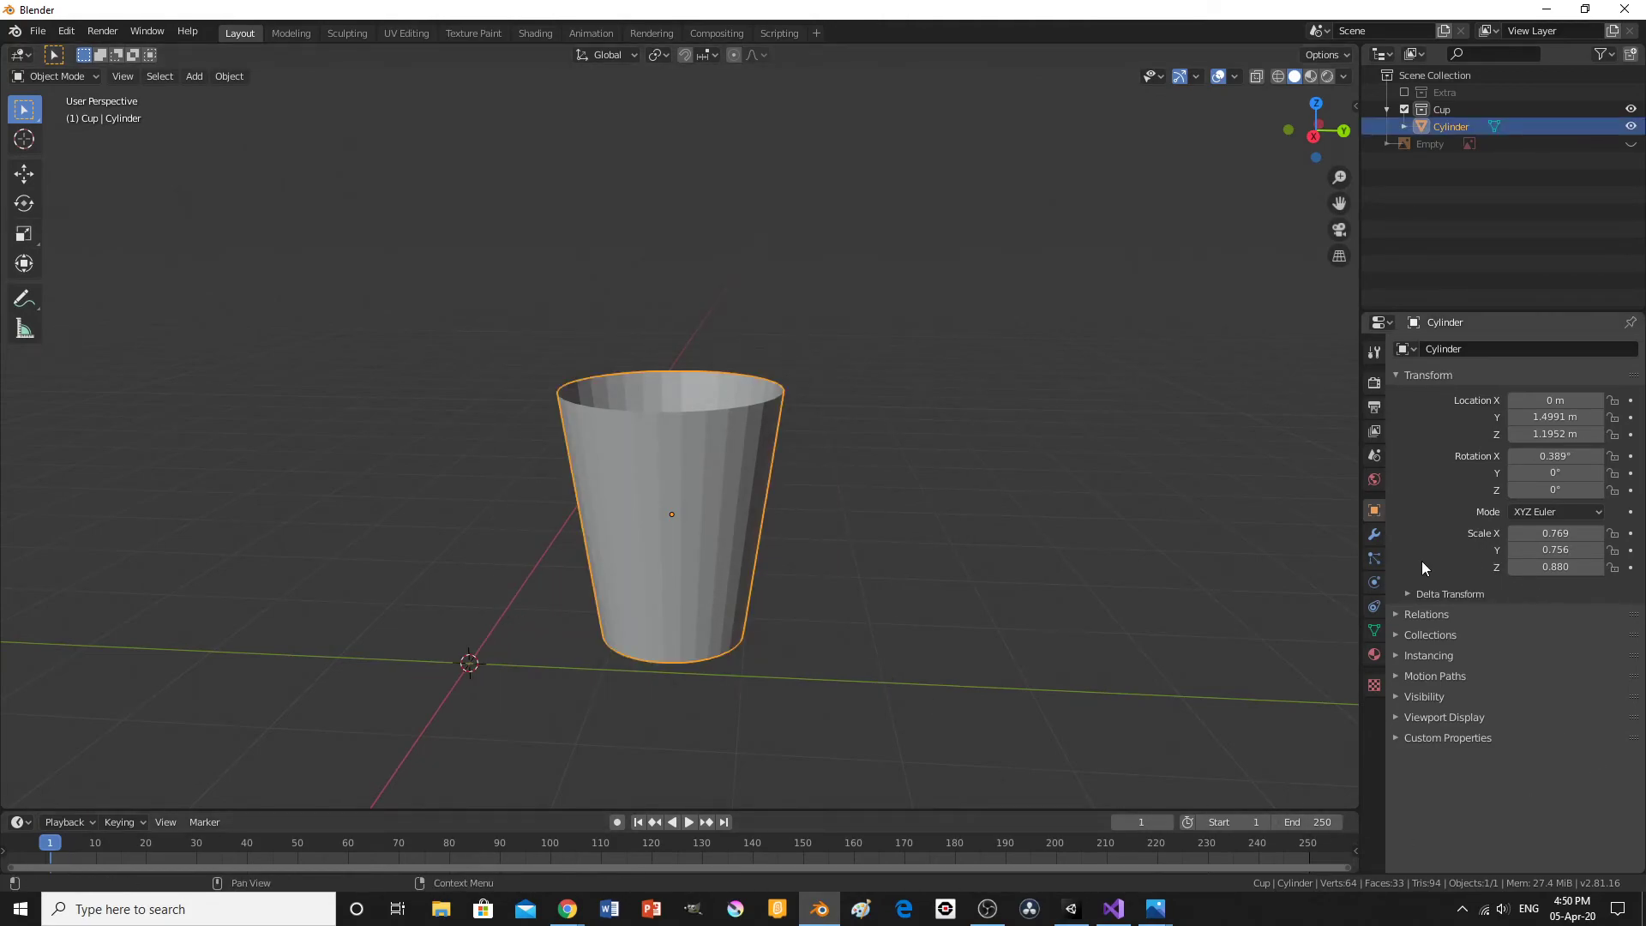
pyautogui.click(1372, 535)
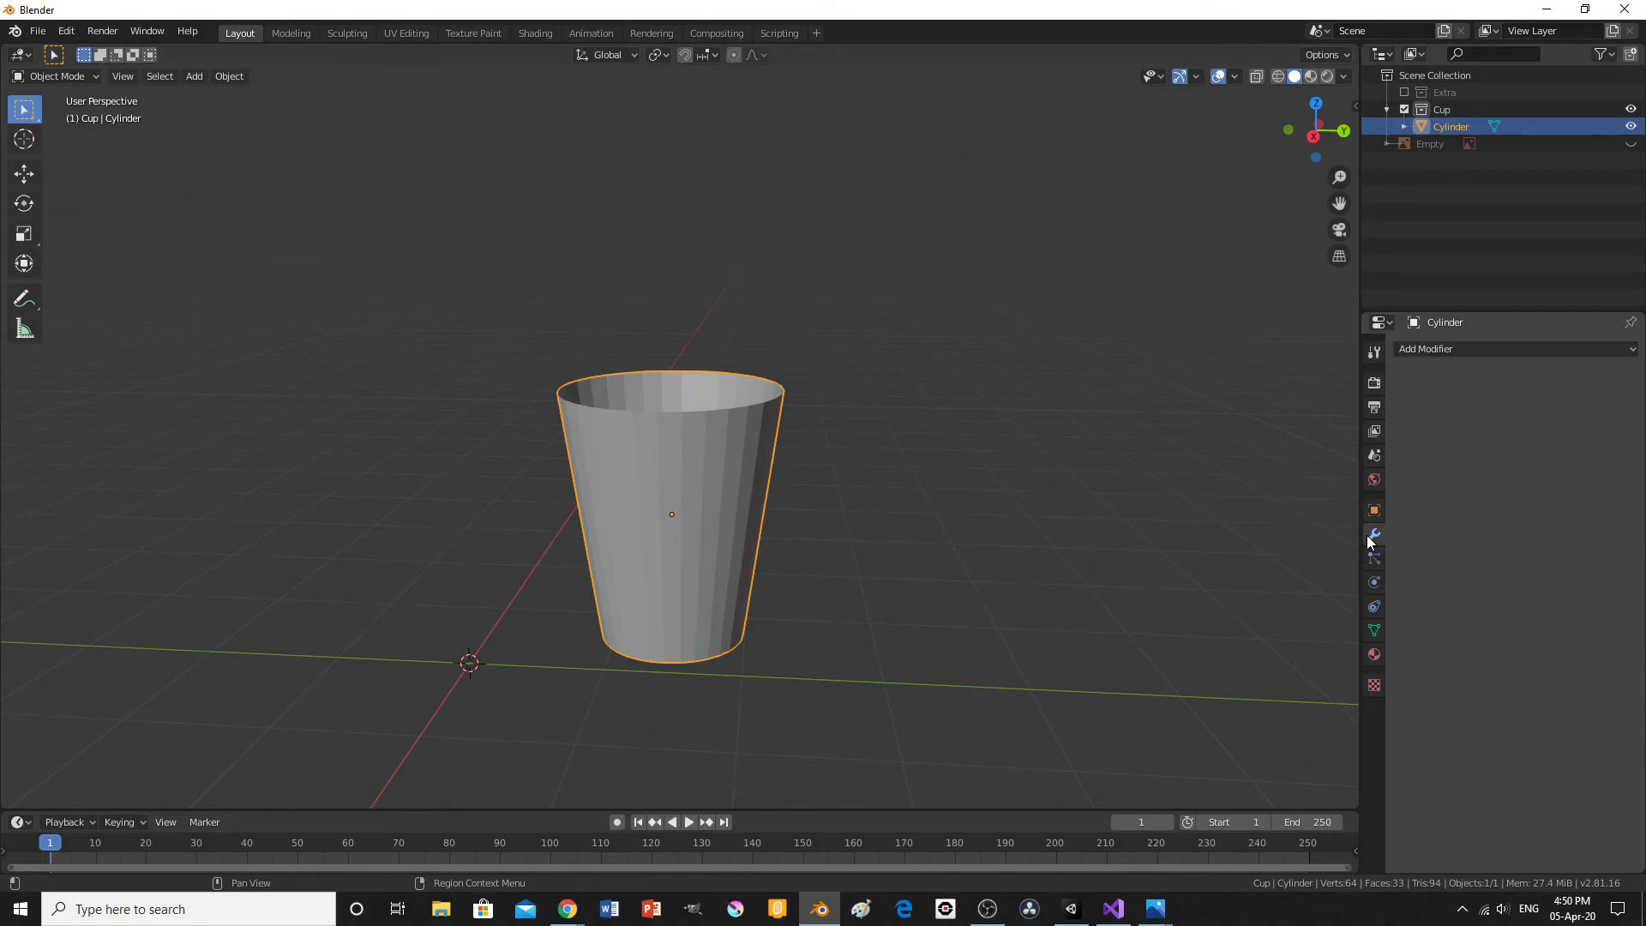
pyautogui.click(1456, 352)
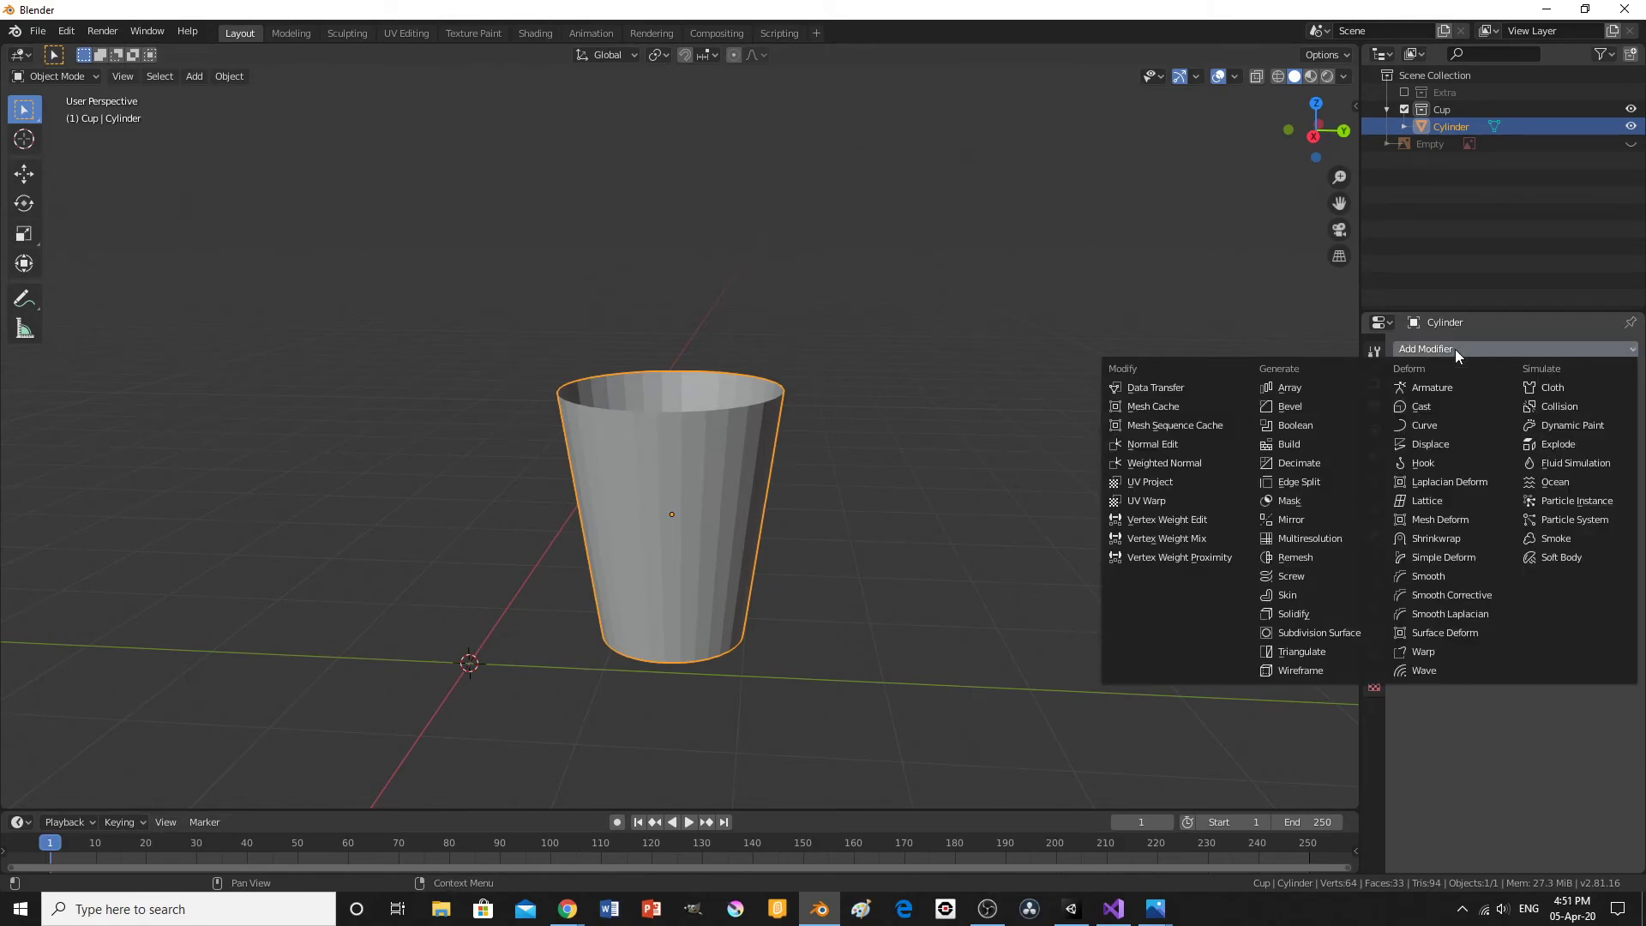
pyautogui.click(1331, 613)
pyautogui.moveTo(852, 637); pyautogui.dragTo(624, 657, button='middle')
pyautogui.scroll(6, 632, 634)
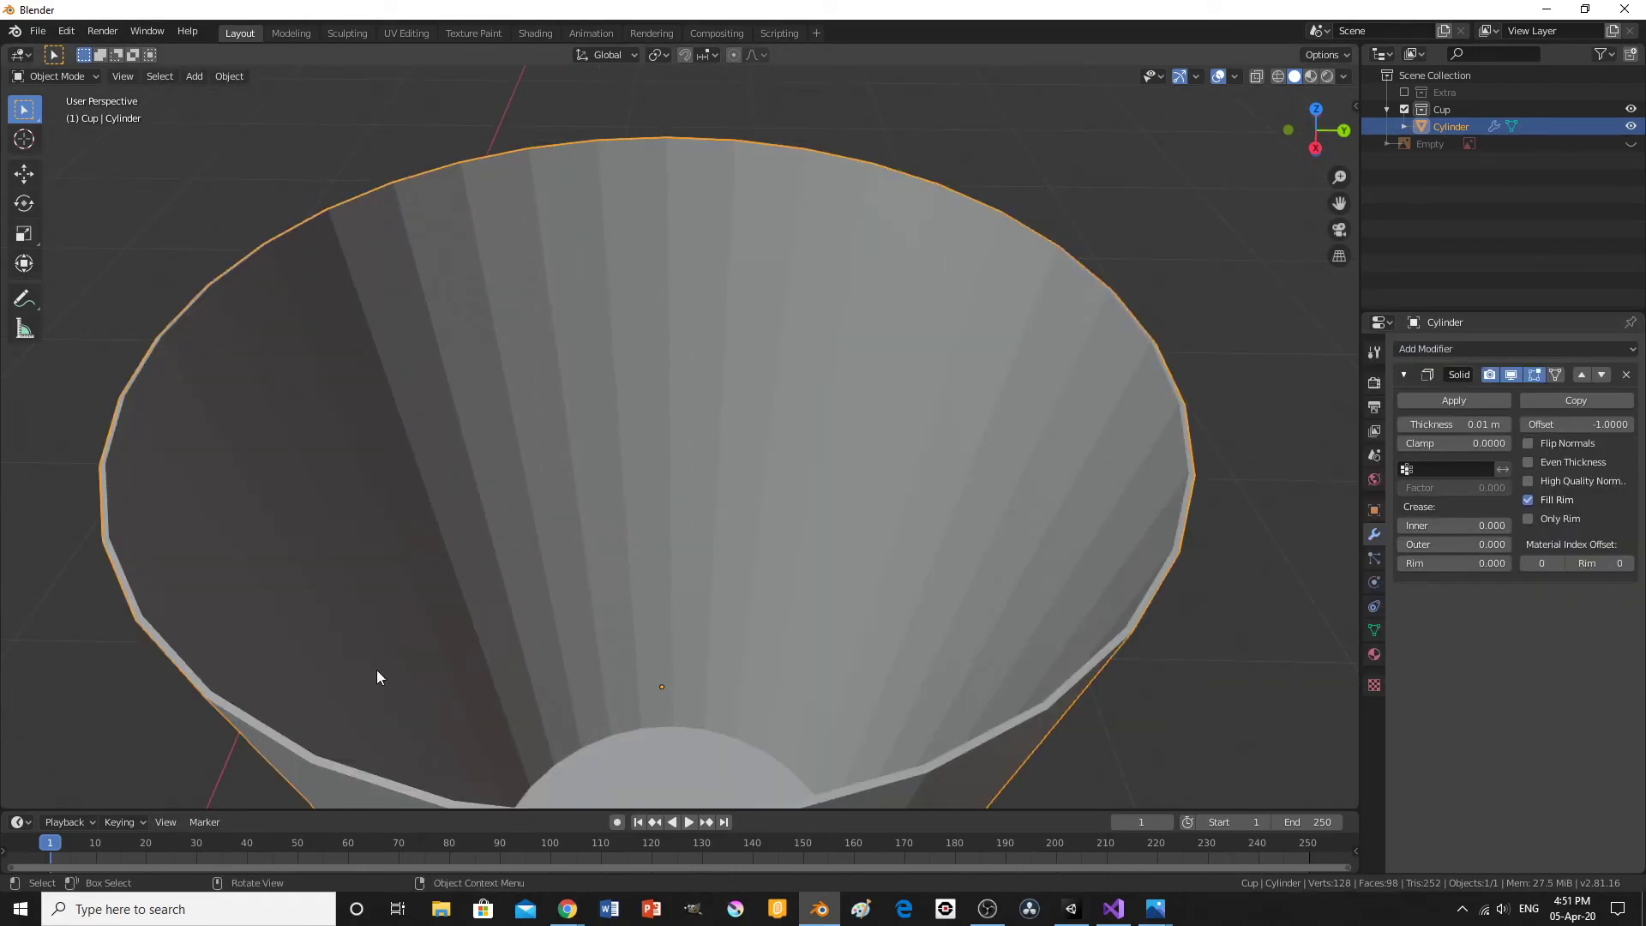
# Try a Solidify thickness of 0.5 m on the cup.
pyautogui.click(1464, 425)
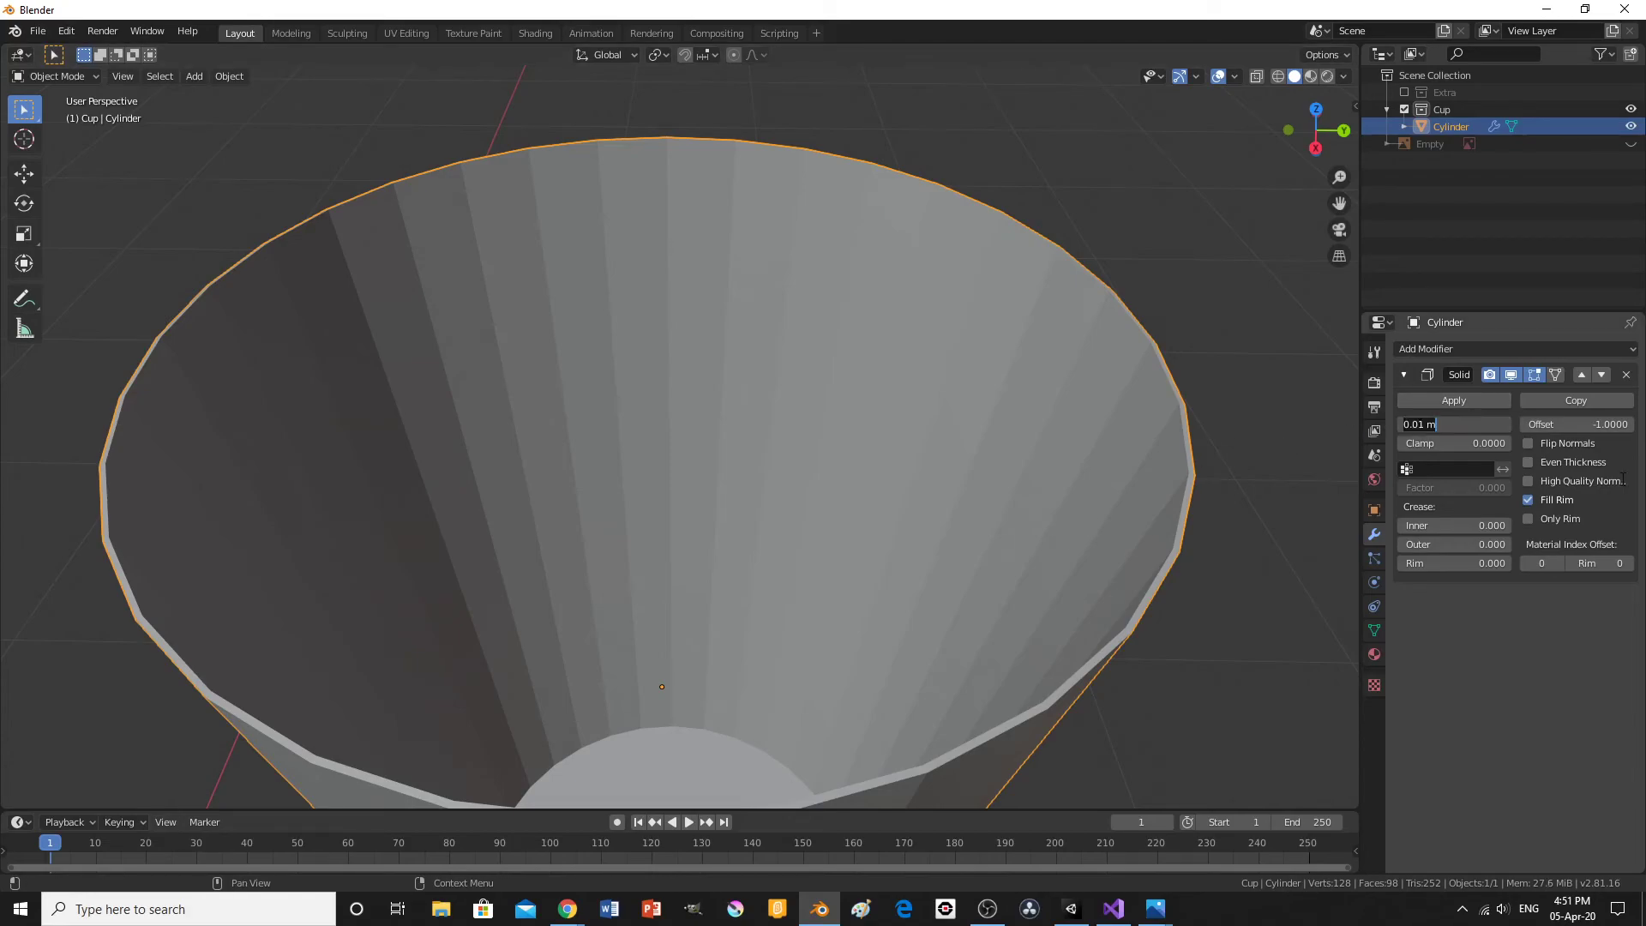
pyautogui.write('0.5')
pyautogui.press('Return')
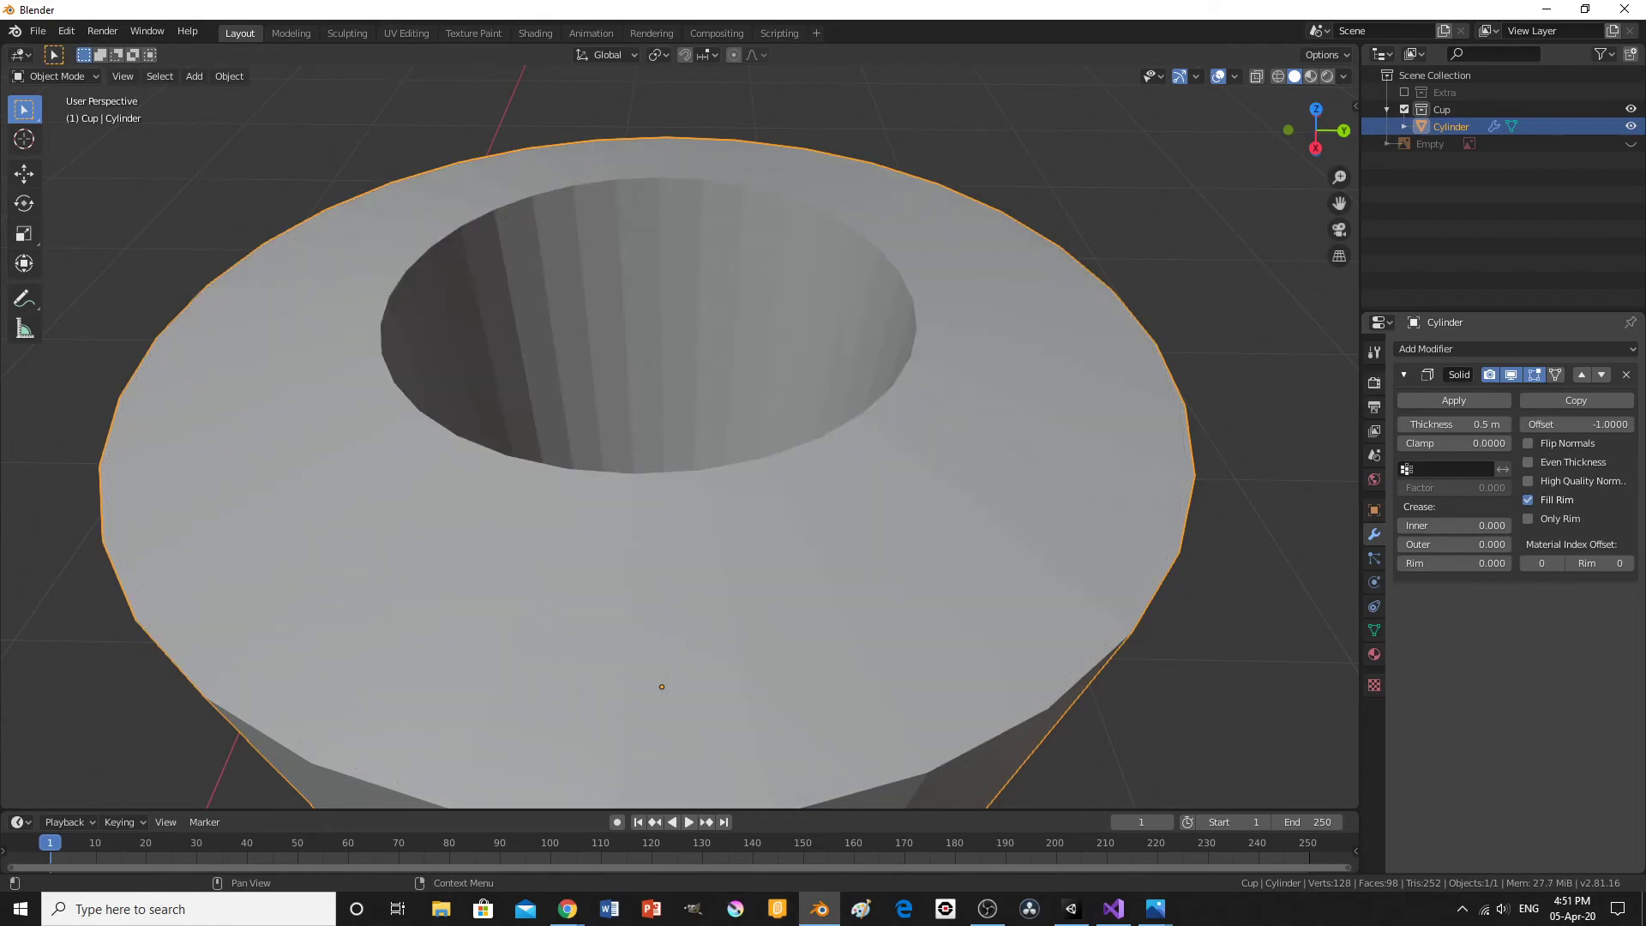
pyautogui.scroll(-4, 1047, 459)
pyautogui.moveTo(1046, 459); pyautogui.dragTo(1099, 501, button='middle')
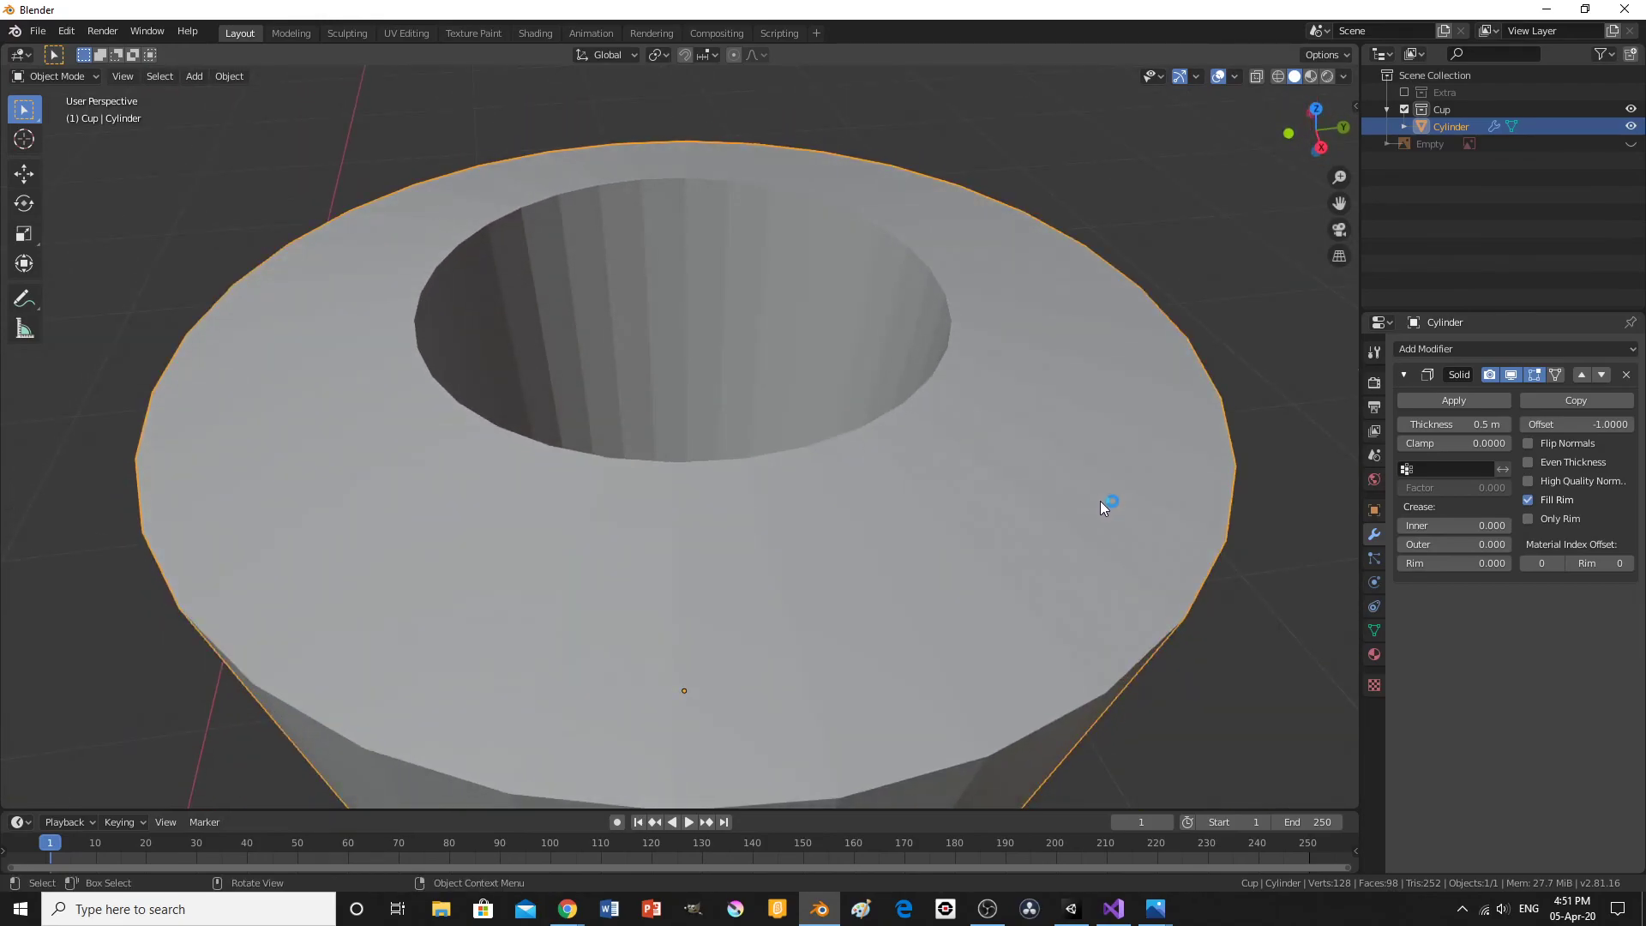
# Try Solidify thicknesses of 0.03 m and 0.02 m on the cup wall.
pyautogui.click(1441, 425)
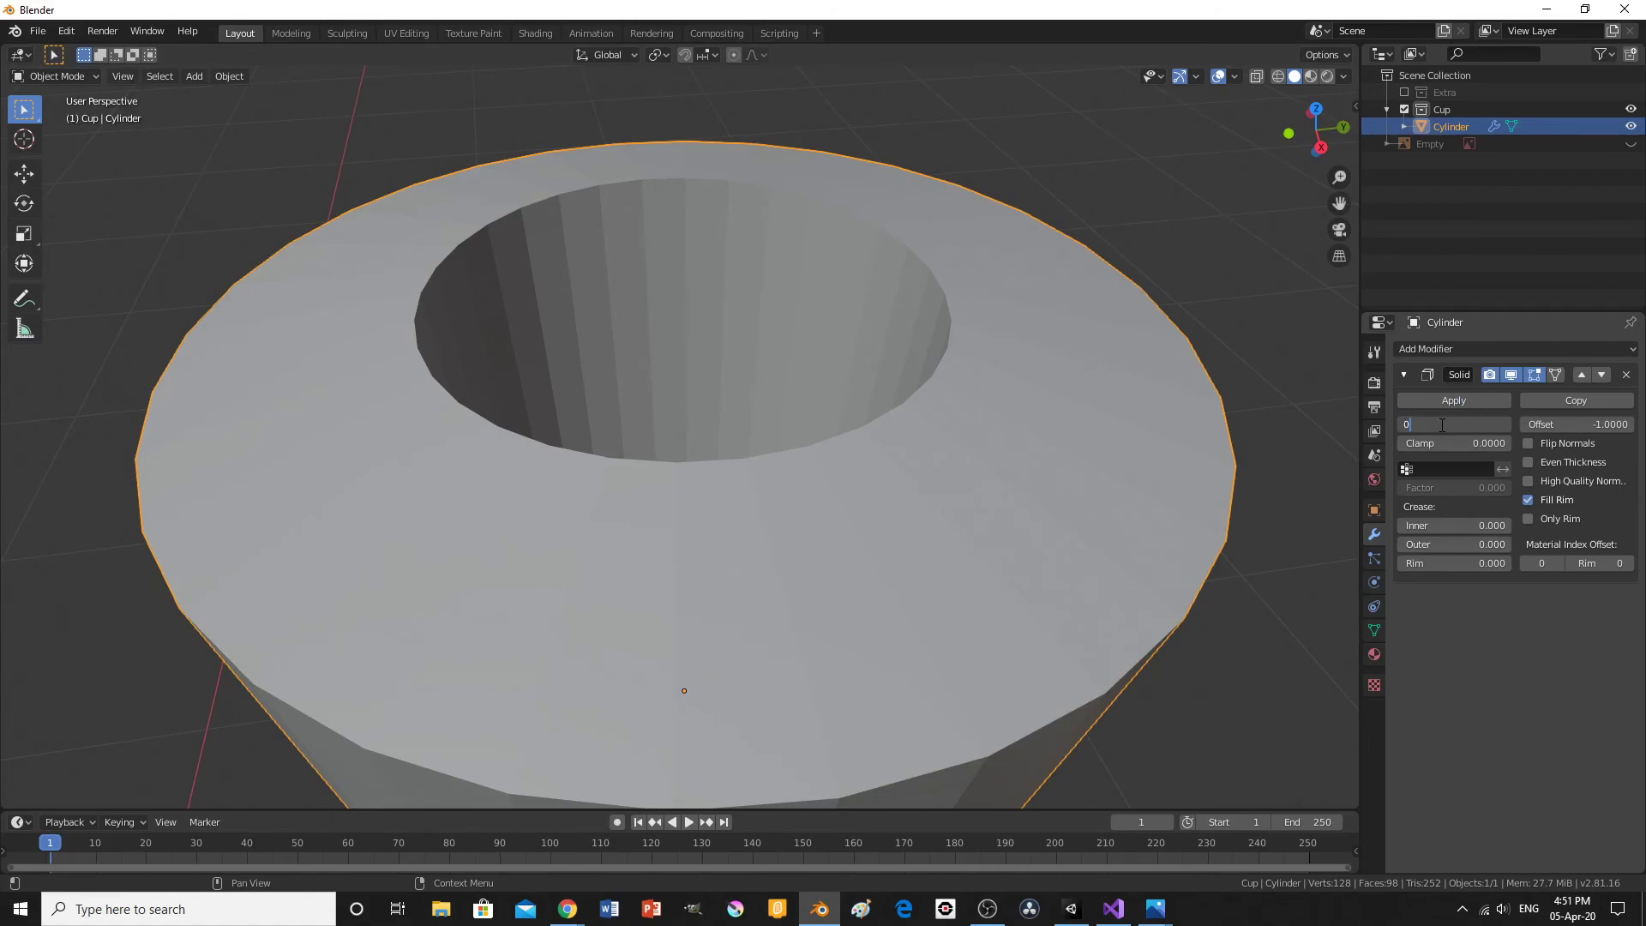
pyautogui.write('03')
pyautogui.press('Return')
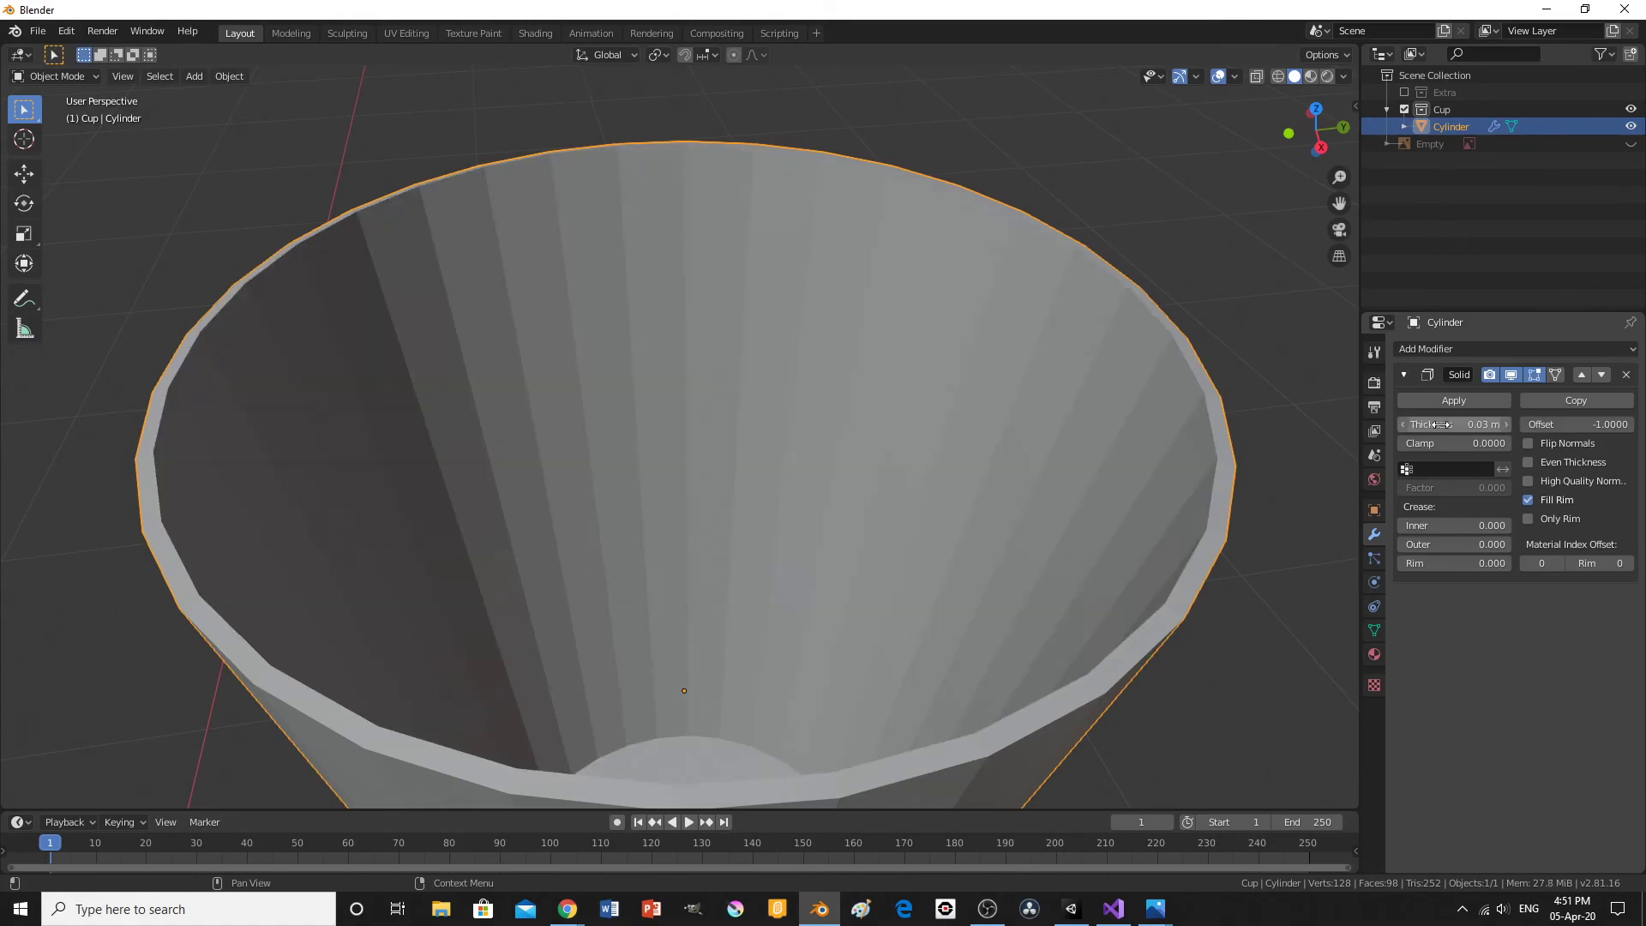
pyautogui.click(1442, 424)
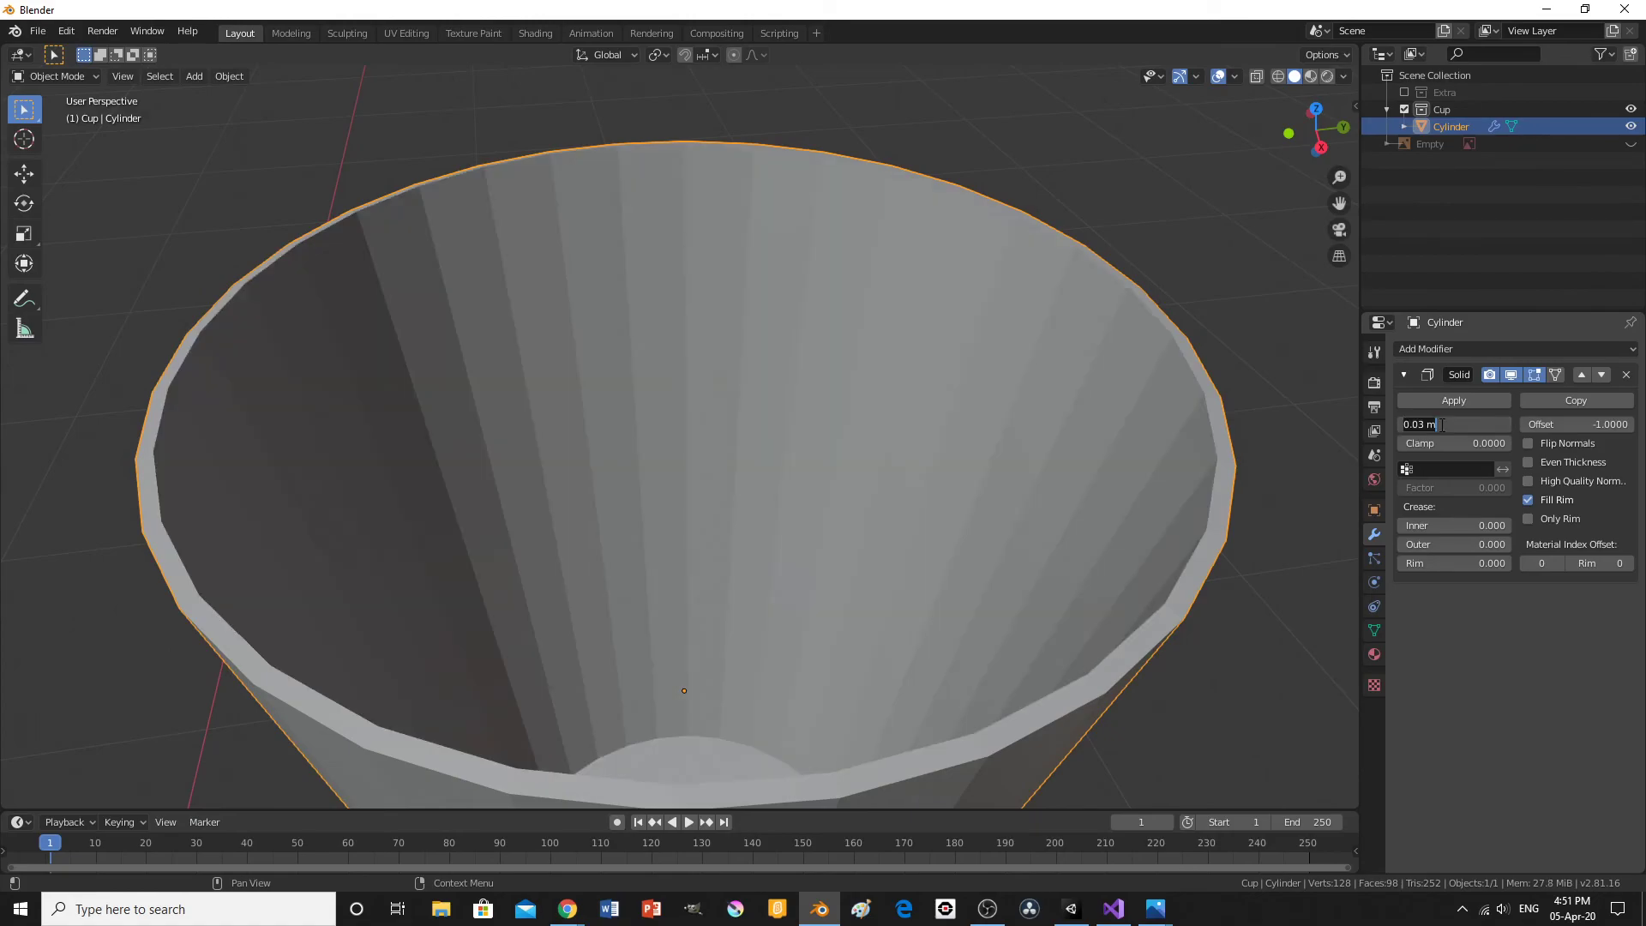
pyautogui.write('0.02')
pyautogui.press('Return')
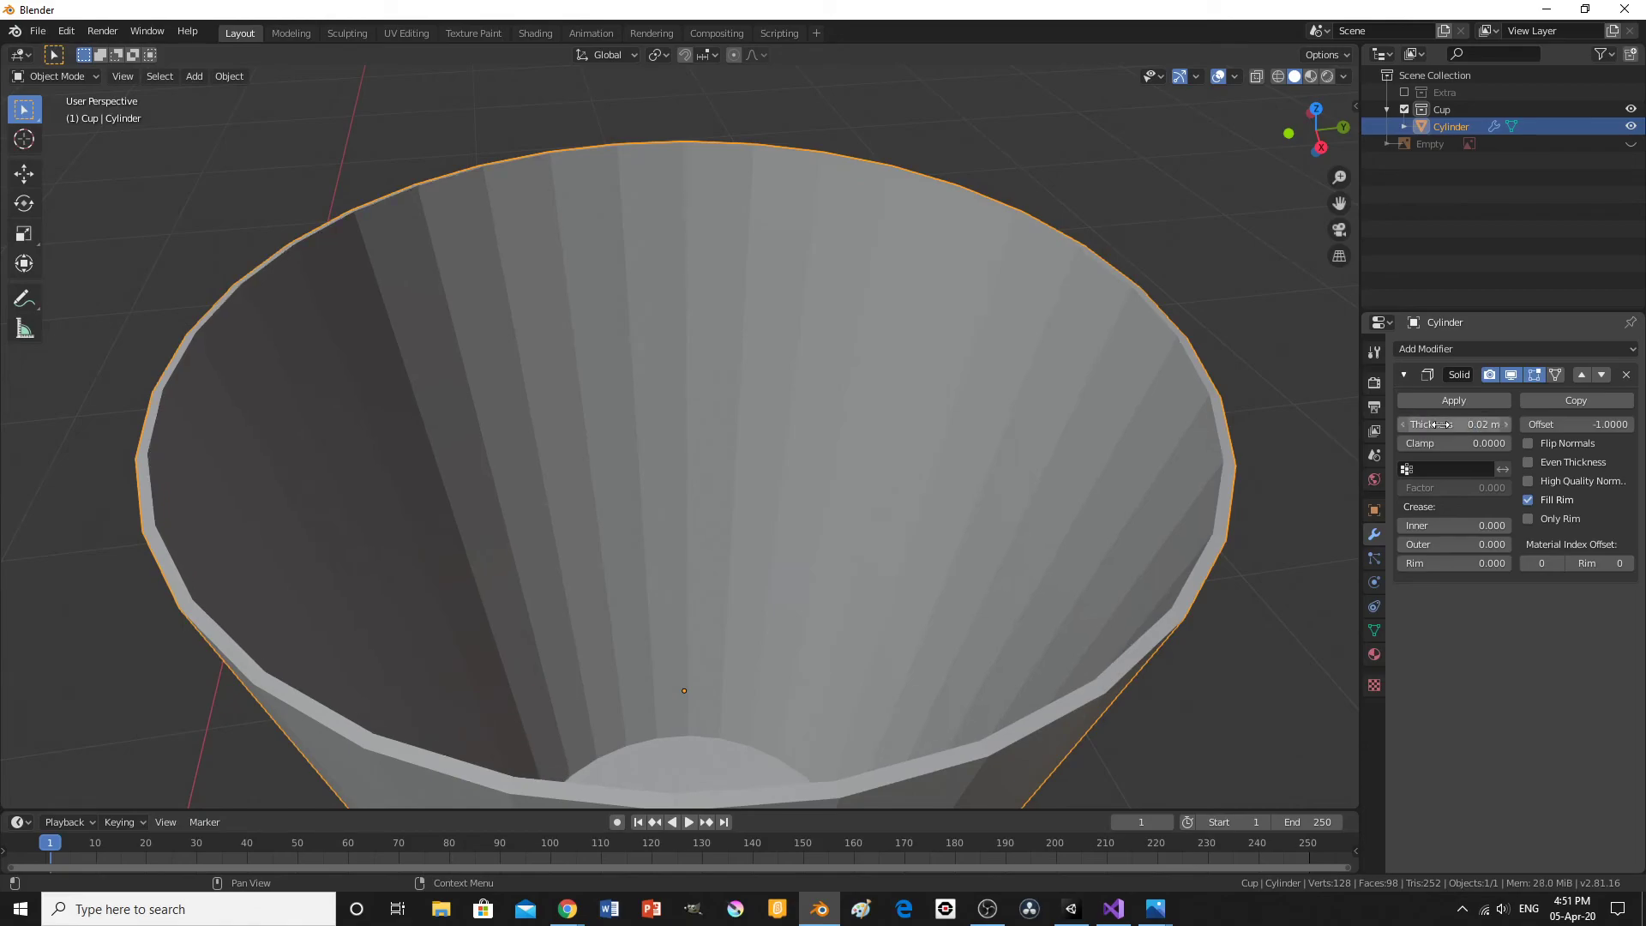
# Set the Solidify thickness to 0.01 m and apply the modifier to the cup.
pyautogui.click(1443, 425)
pyautogui.write('0')
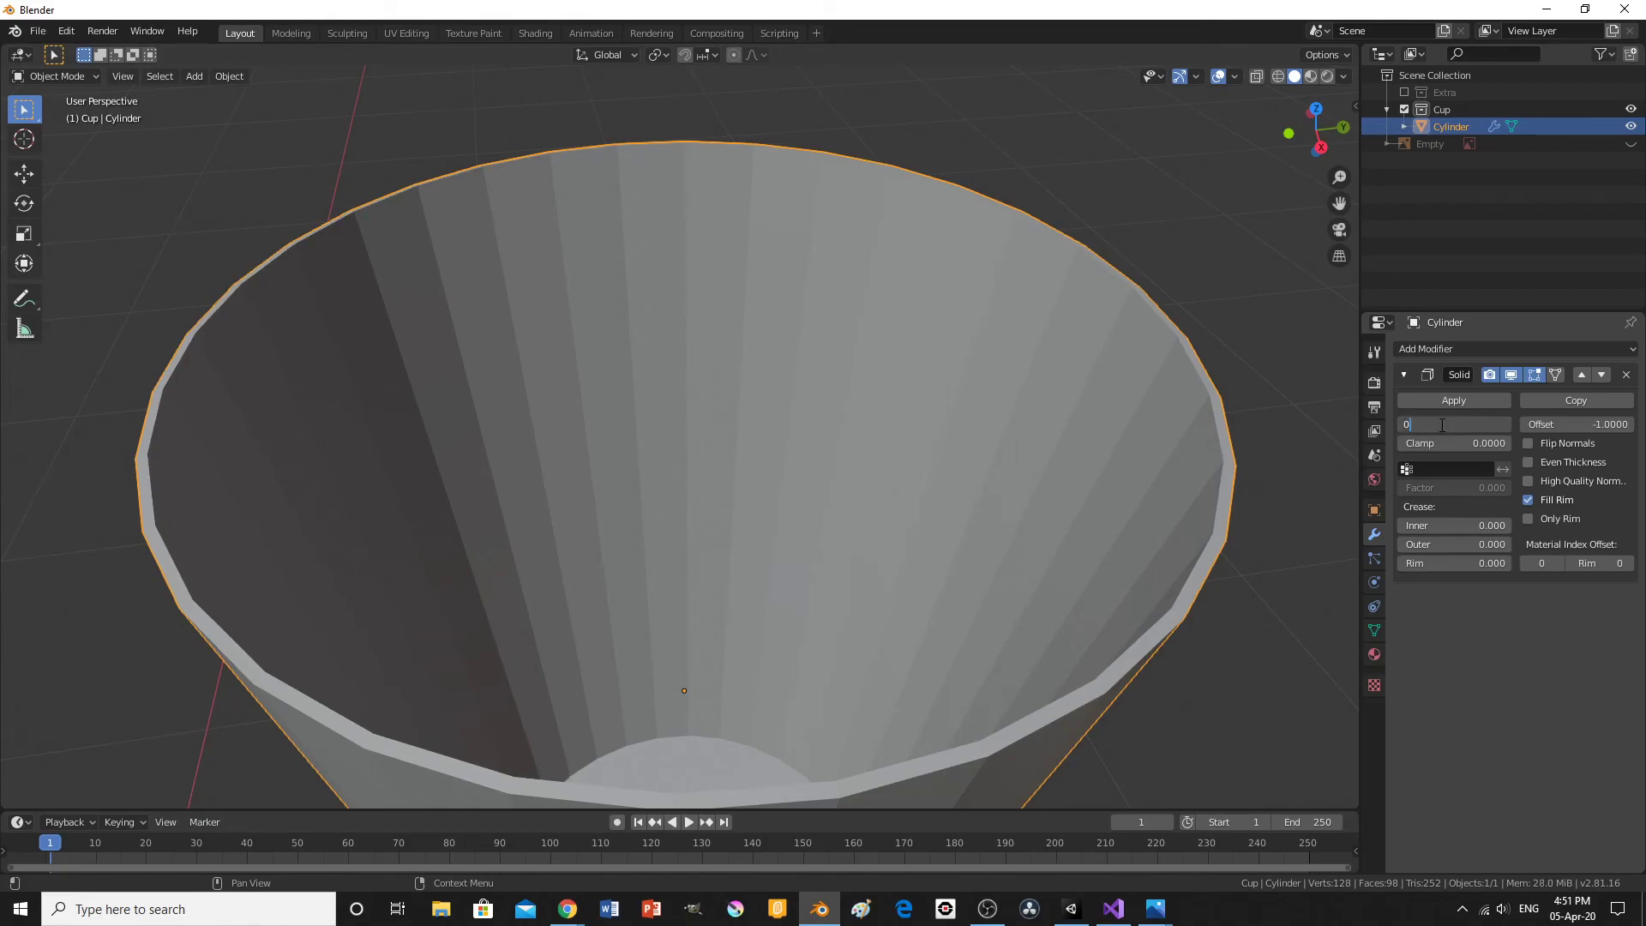
pyautogui.write('.01')
pyautogui.press('Return')
pyautogui.click(1150, 709)
pyautogui.moveTo(1150, 709); pyautogui.dragTo(1335, 540, button='middle')
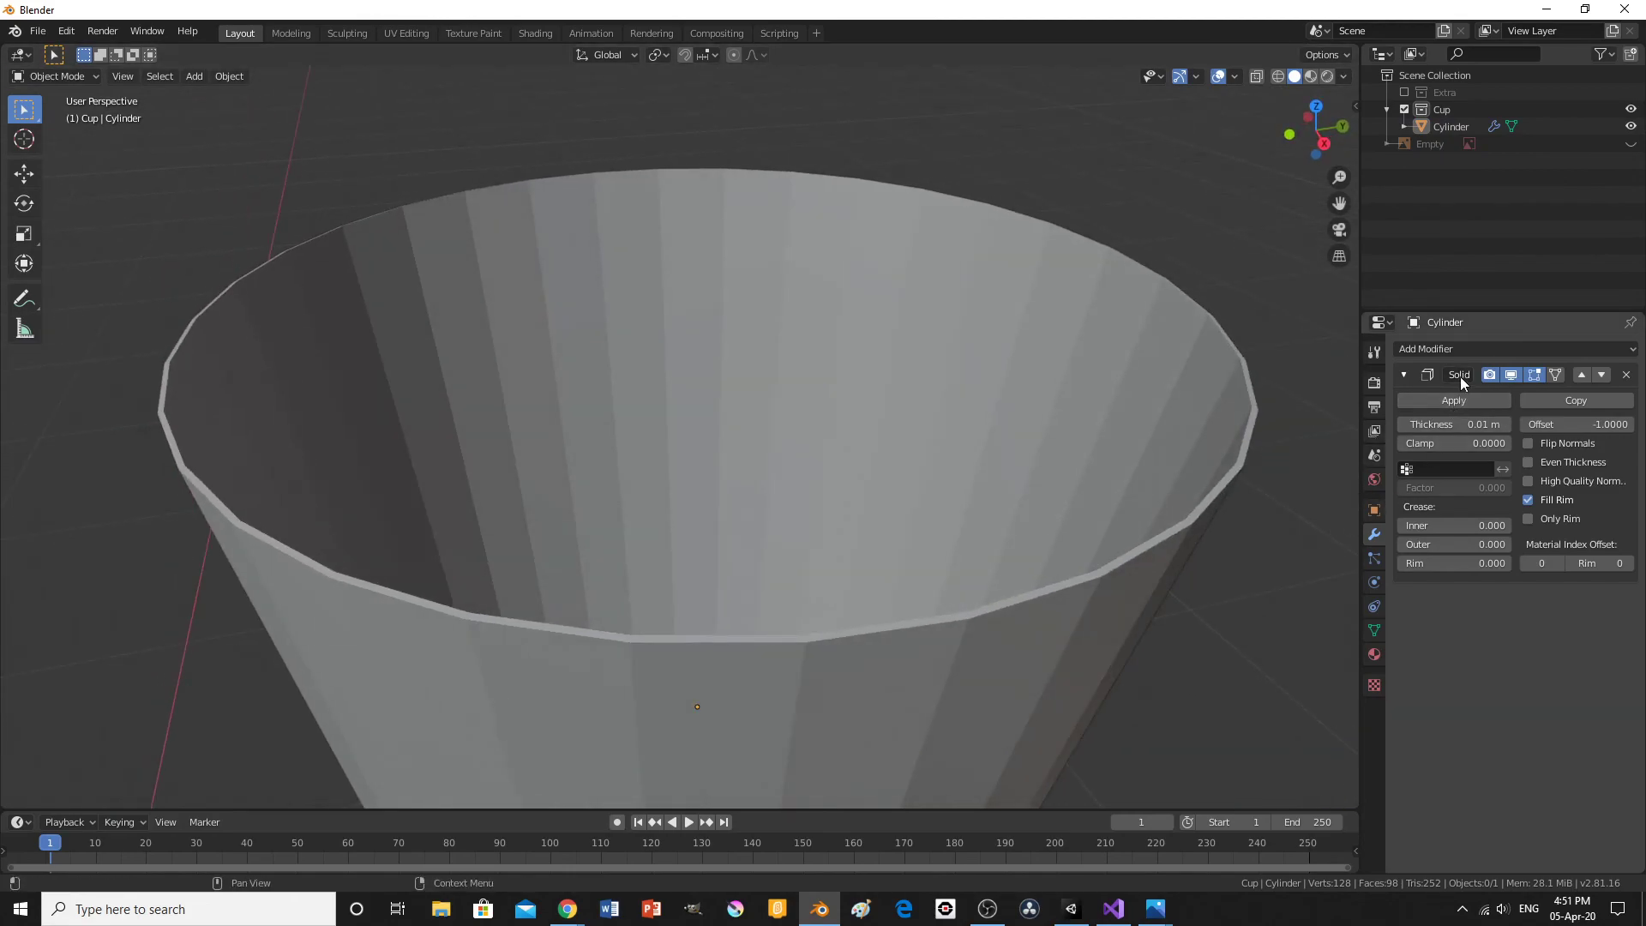
pyautogui.click(1468, 413)
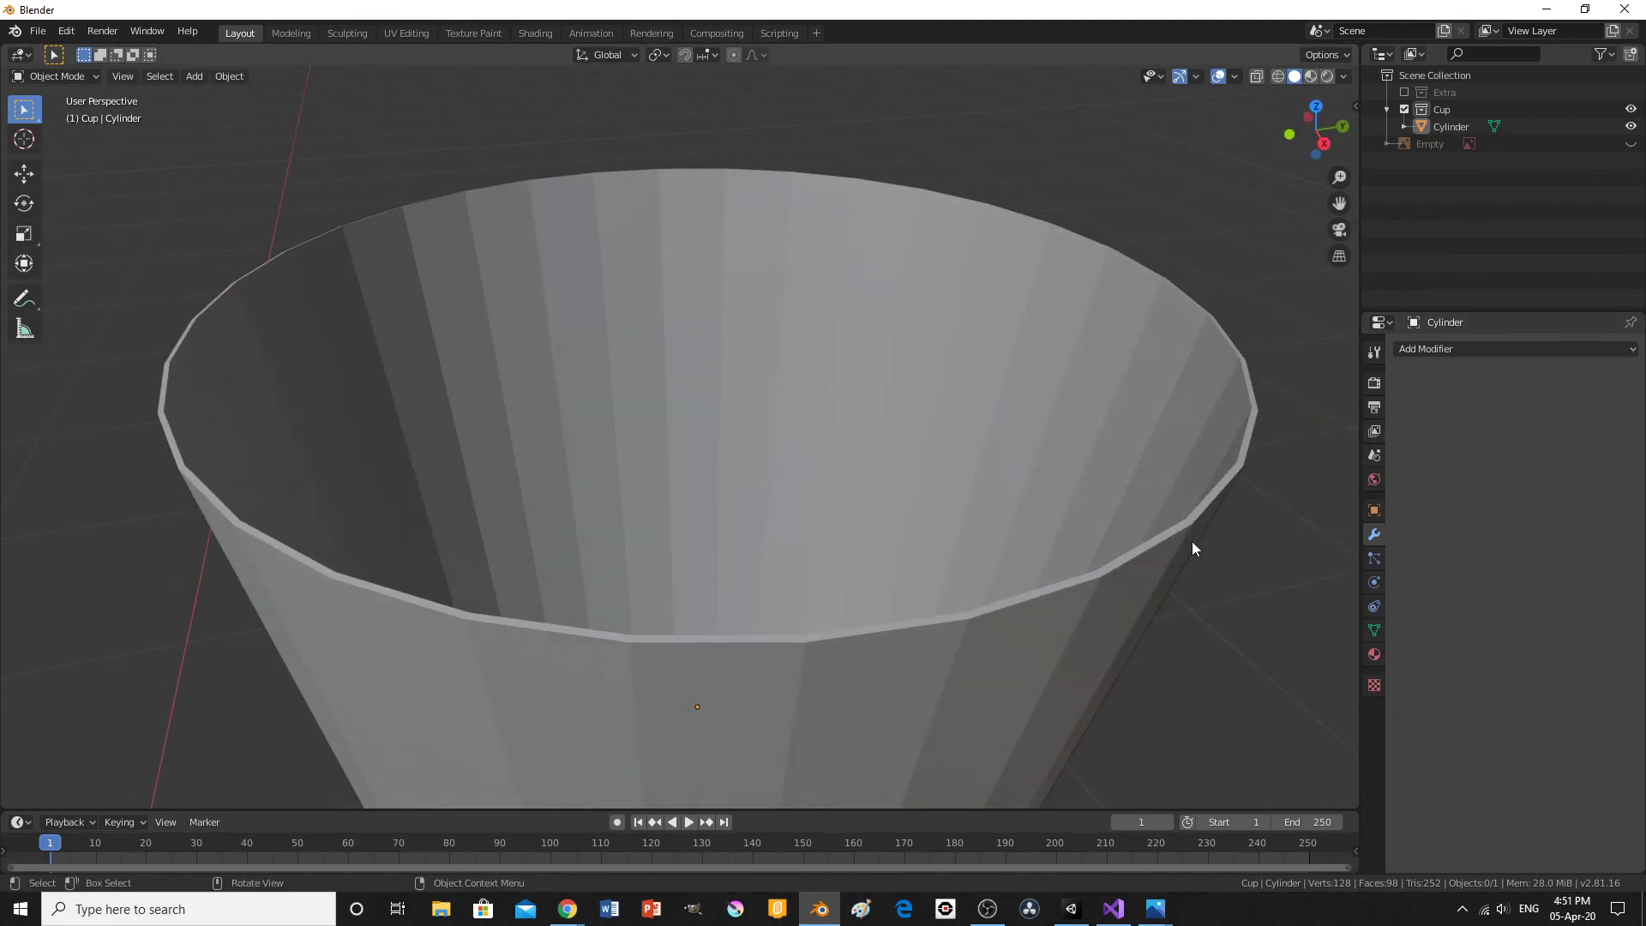
# Show the reference image again behind the cup in the right orthographic view, ending in Object Mode.
pyautogui.press('Tab')
pyautogui.moveTo(1186, 626); pyautogui.dragTo(1261, 665, button='middle')
pyautogui.scroll(-7, 1200, 576)
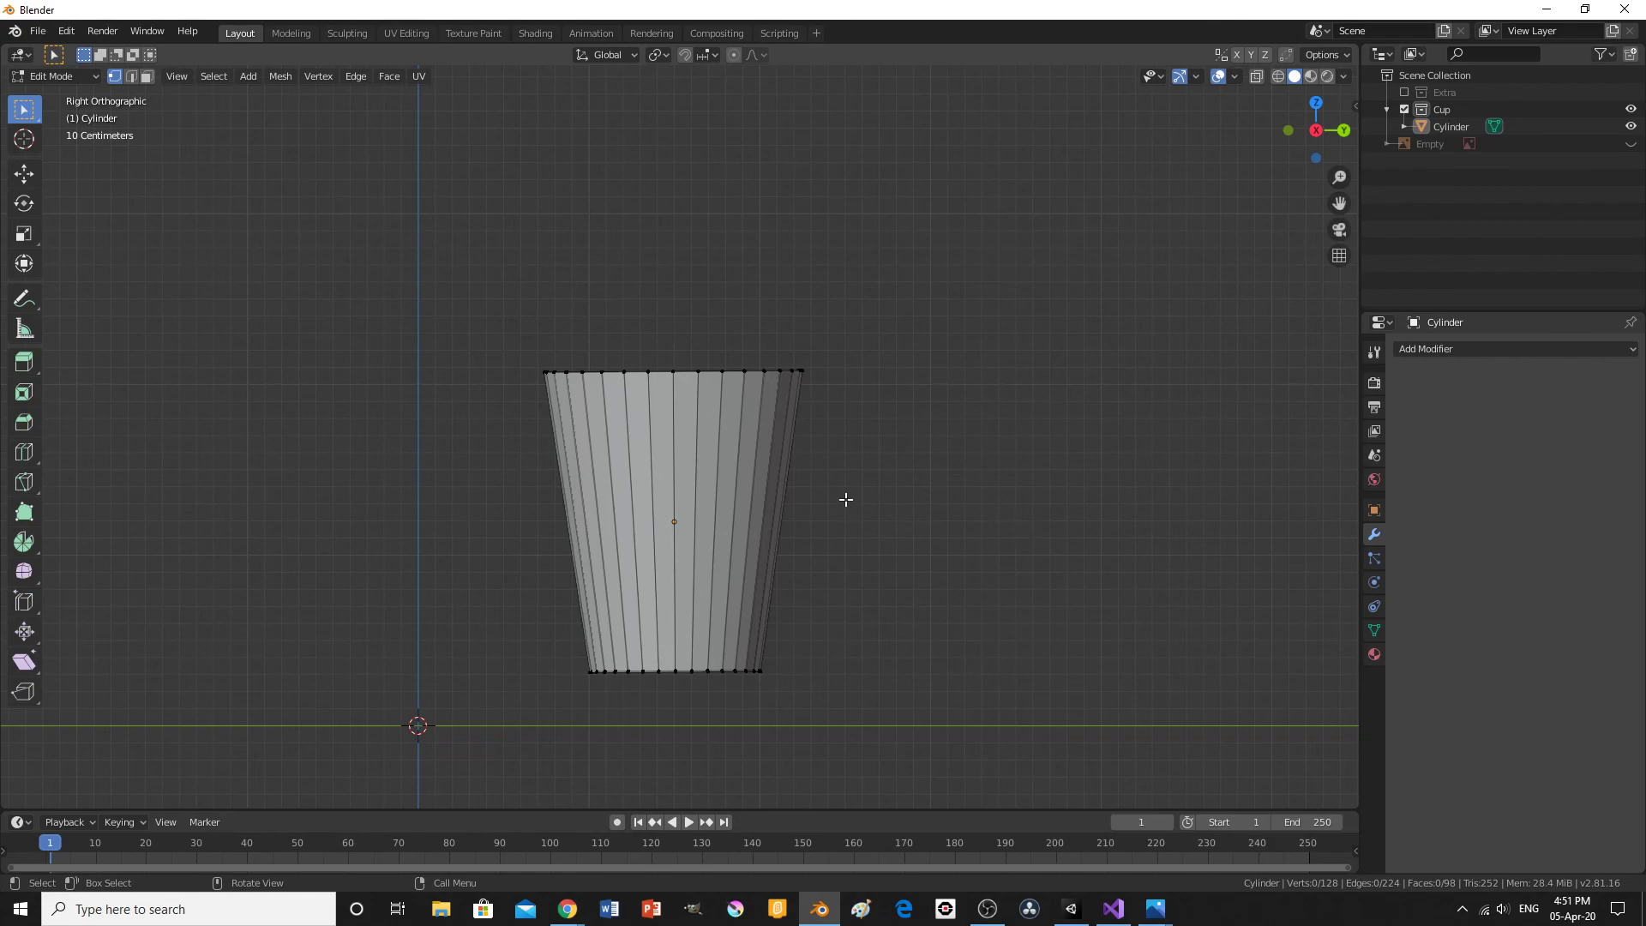
pyautogui.click(1630, 144)
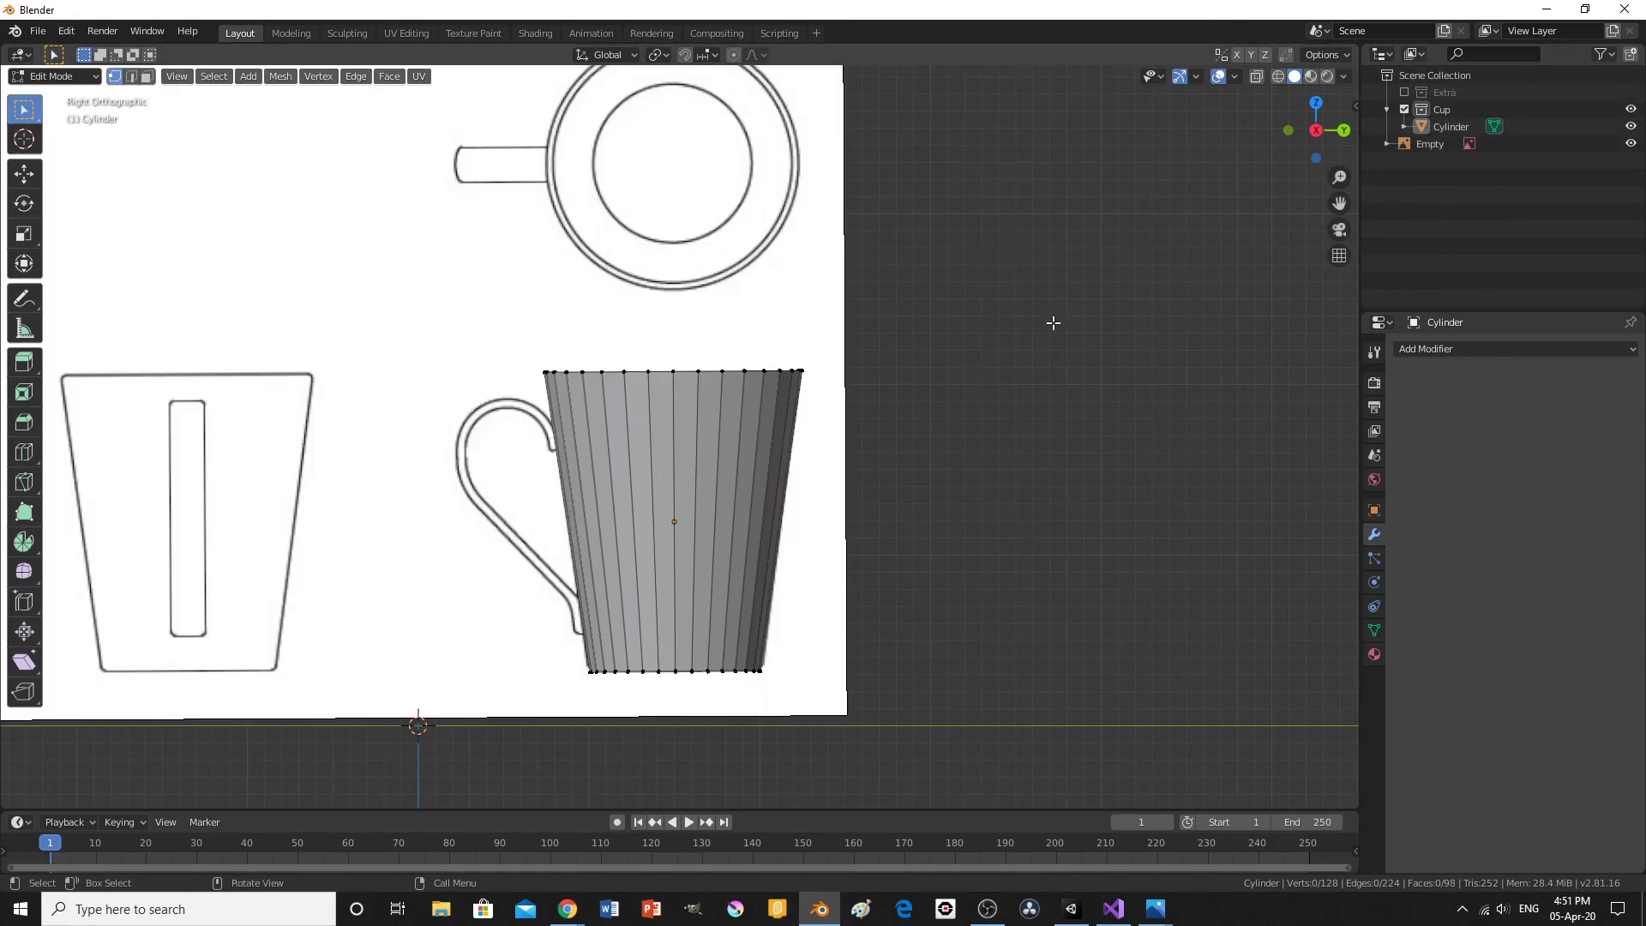
pyautogui.press('Tab')
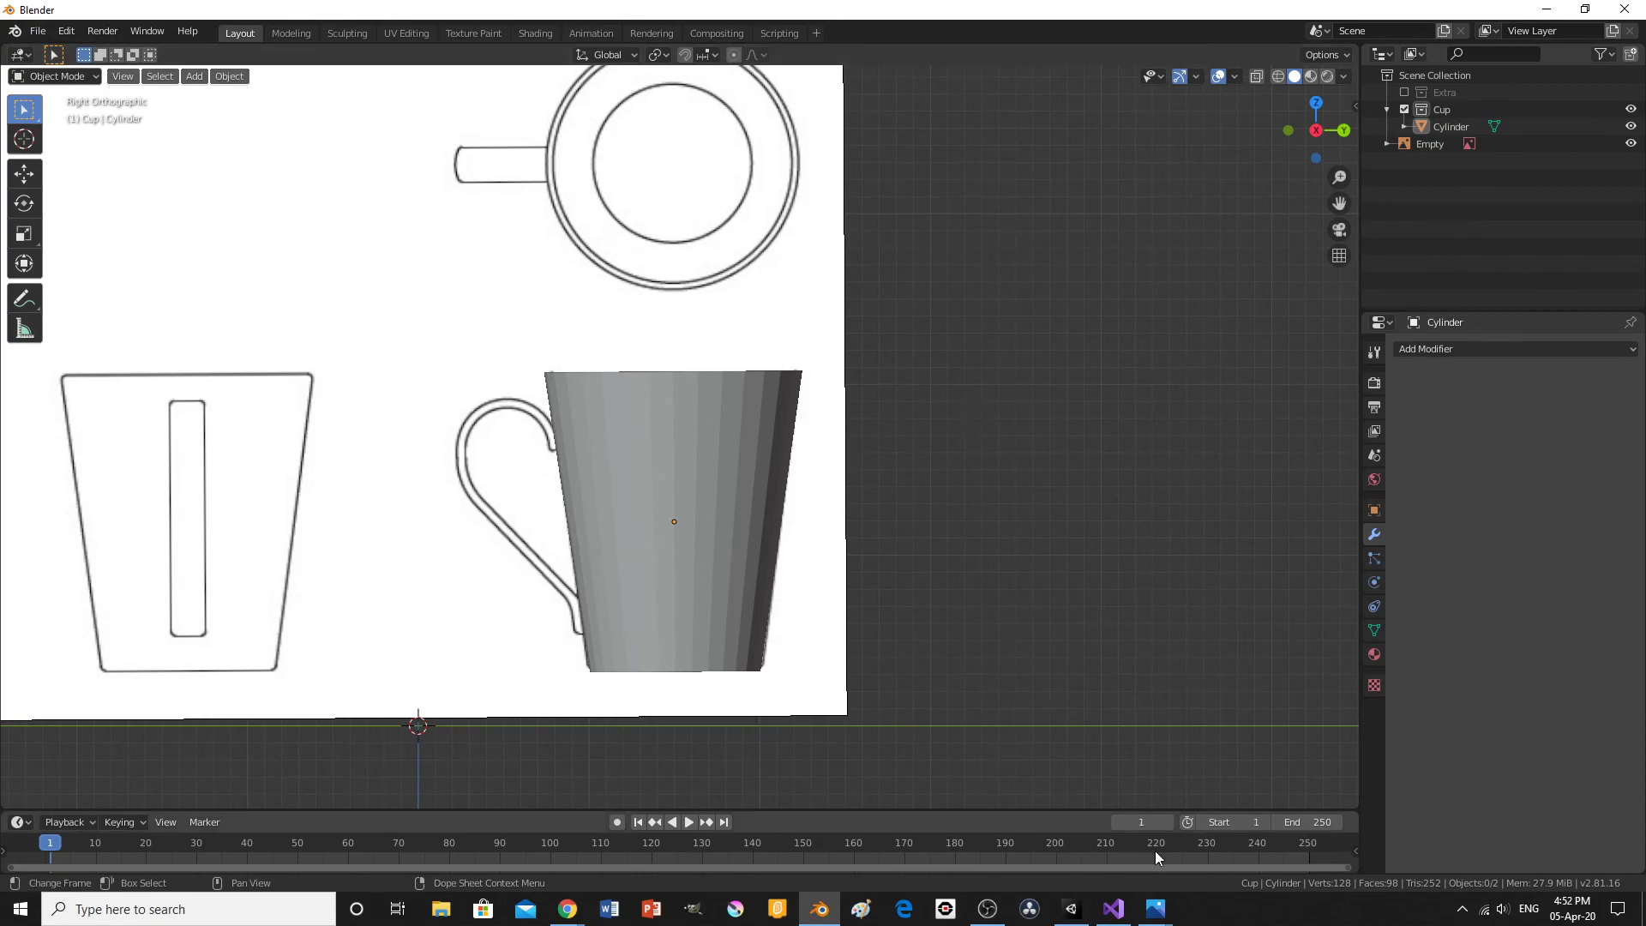
# Switch to Photos and view the finished glass cup render, Cup record render glass.png.
pyautogui.moveTo(1144, 907)
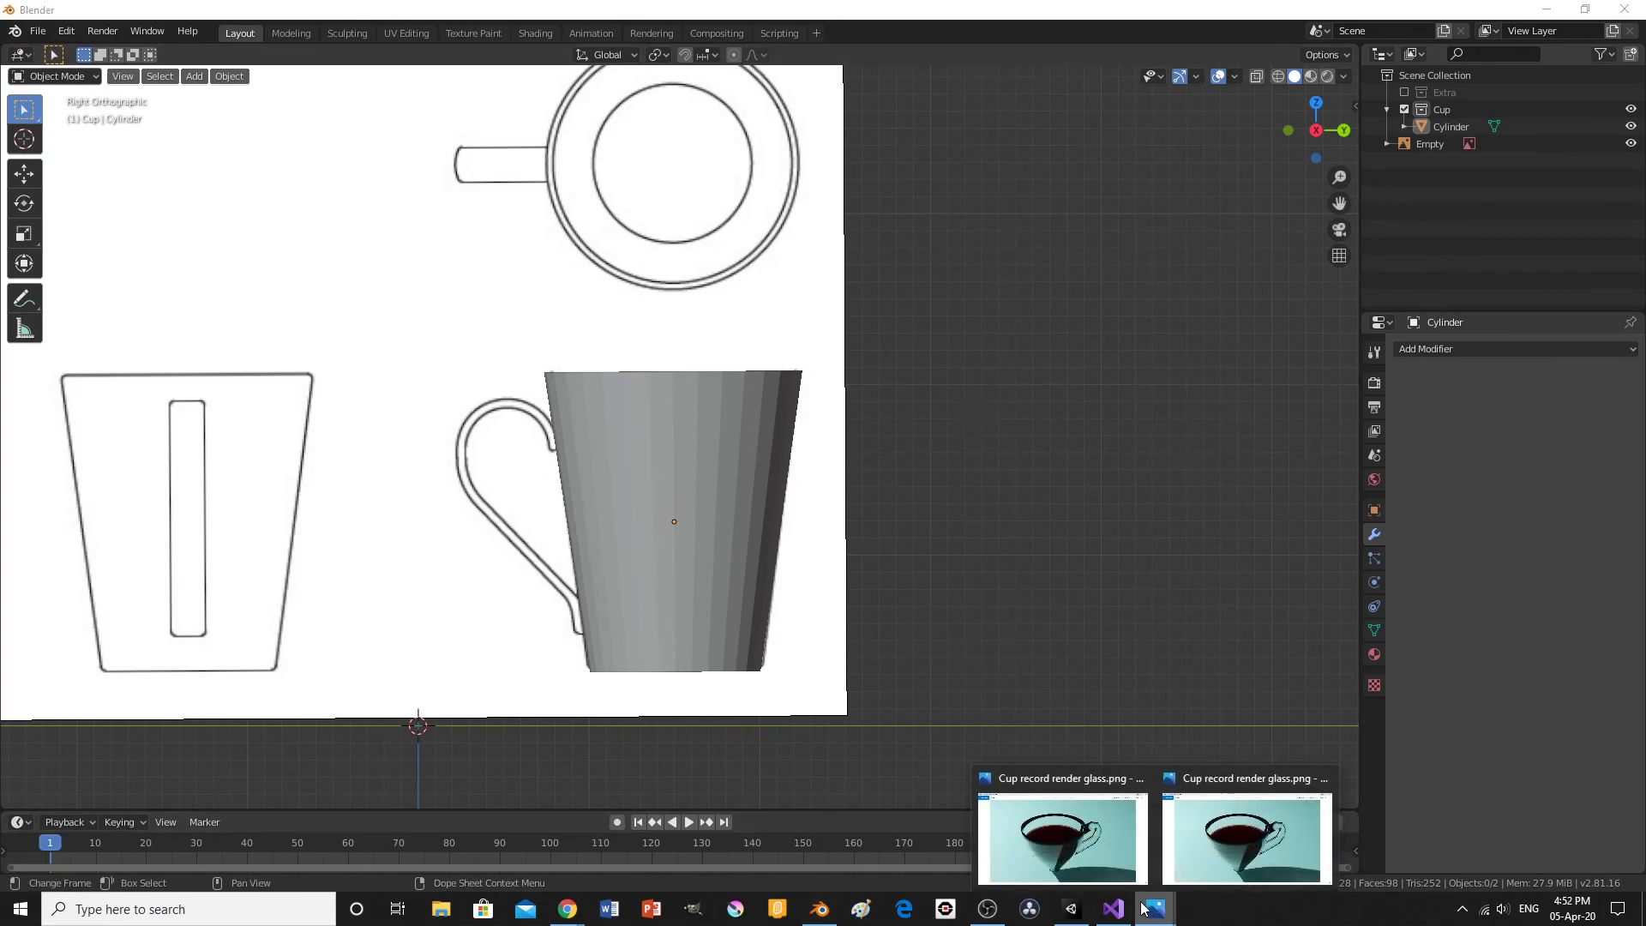
pyautogui.click(1190, 846)
pyautogui.press('Right')
pyautogui.press('Left')
pyautogui.press('Left')
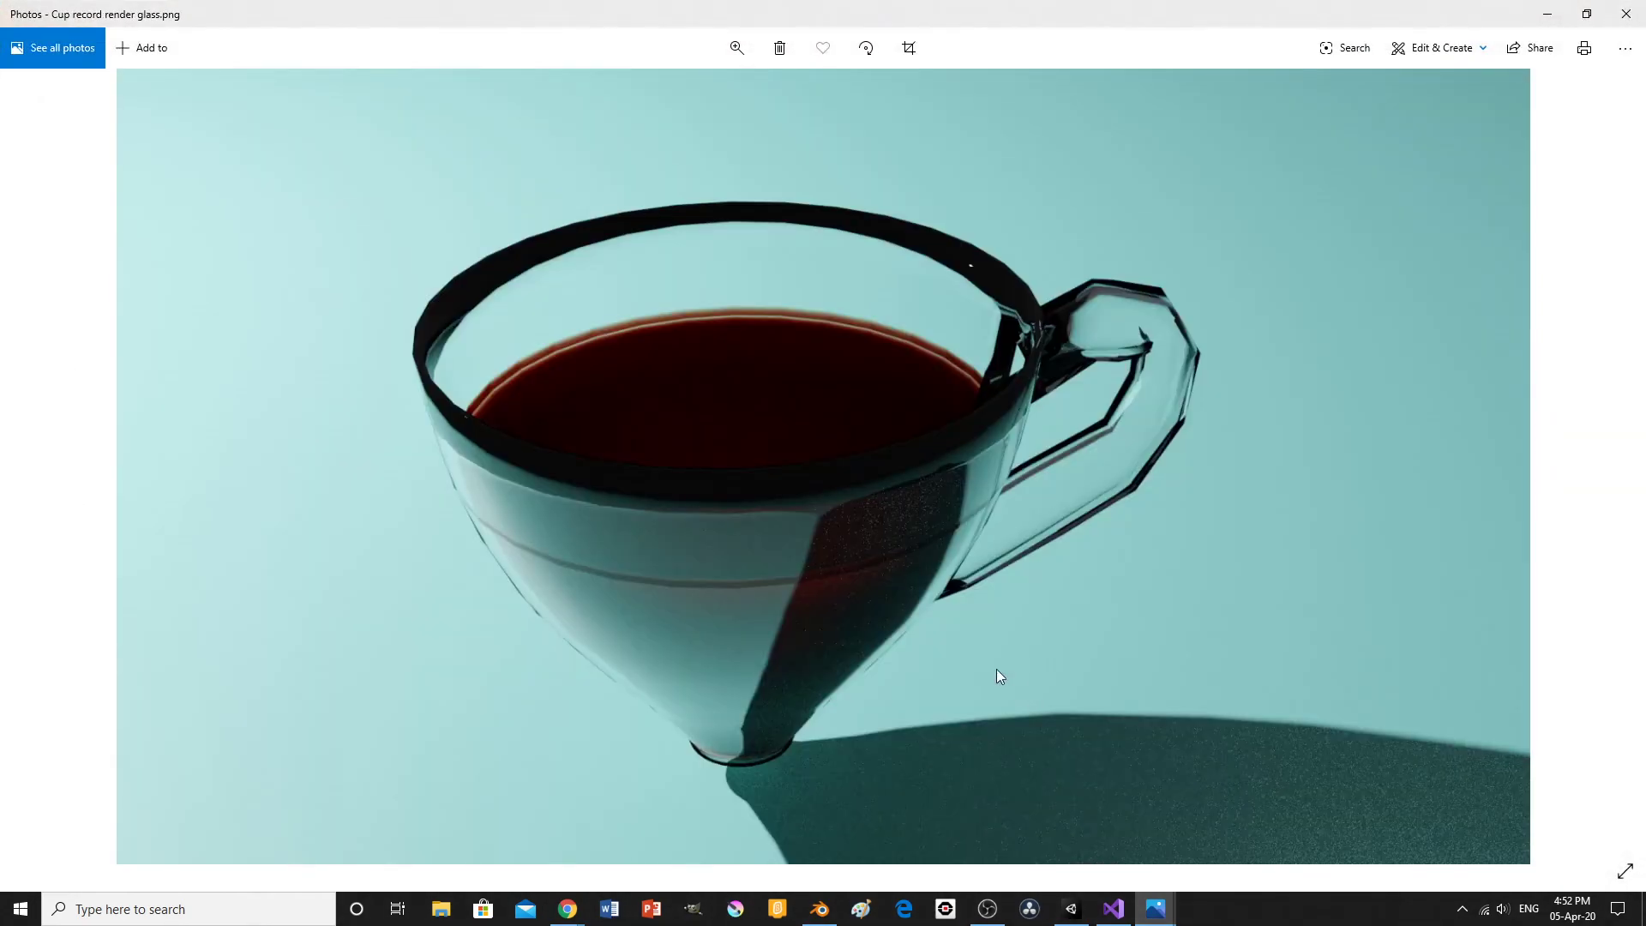